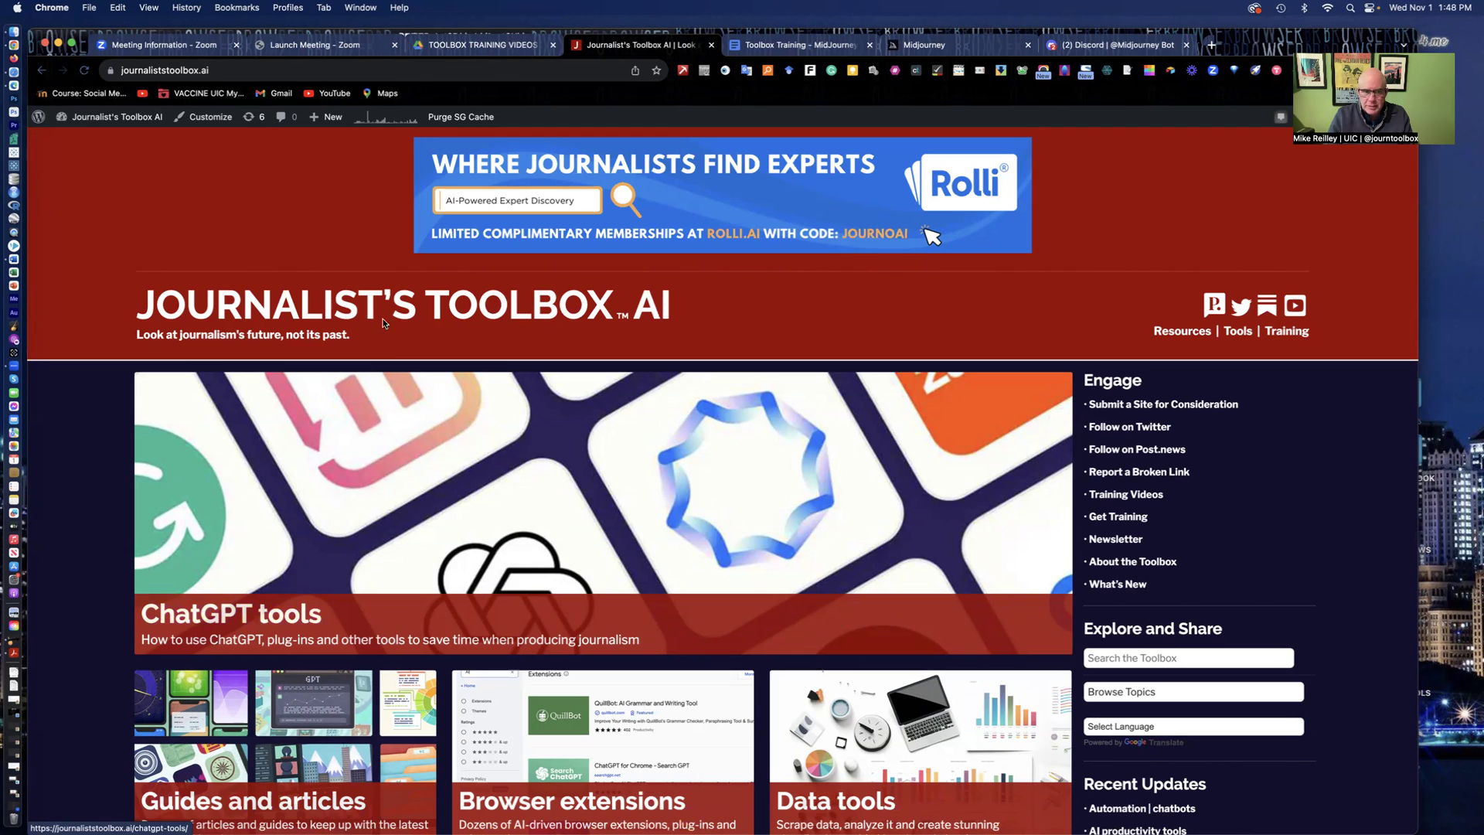
Look over the Journalist's Toolbox AI homepage topics and open the Image creation page
{"action": "scroll", "coordinate": [651, 458], "scroll_direction": "down", "scroll_amount": 4}
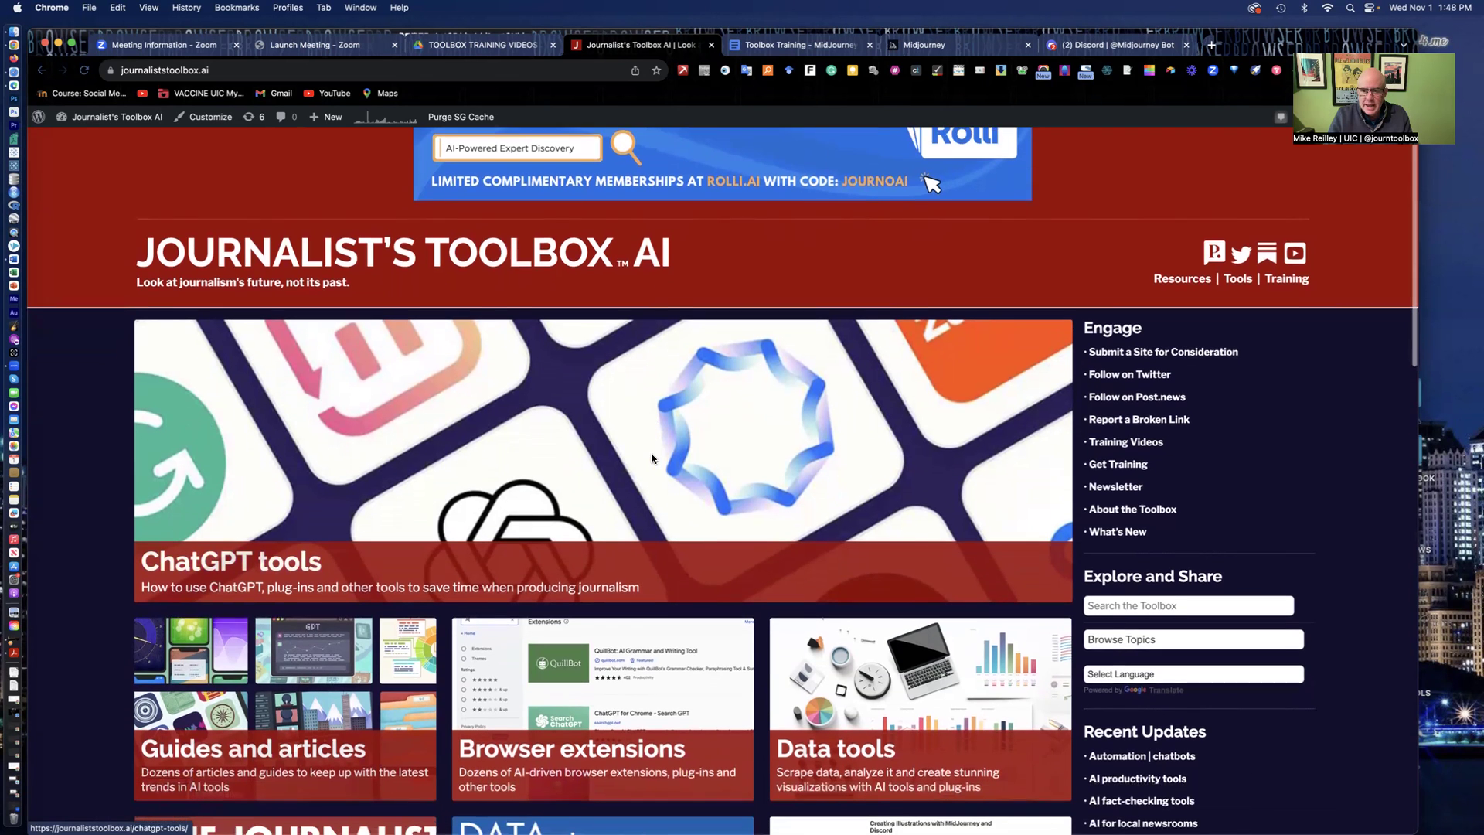
{"action": "scroll", "coordinate": [652, 459], "scroll_direction": "down", "scroll_amount": 2}
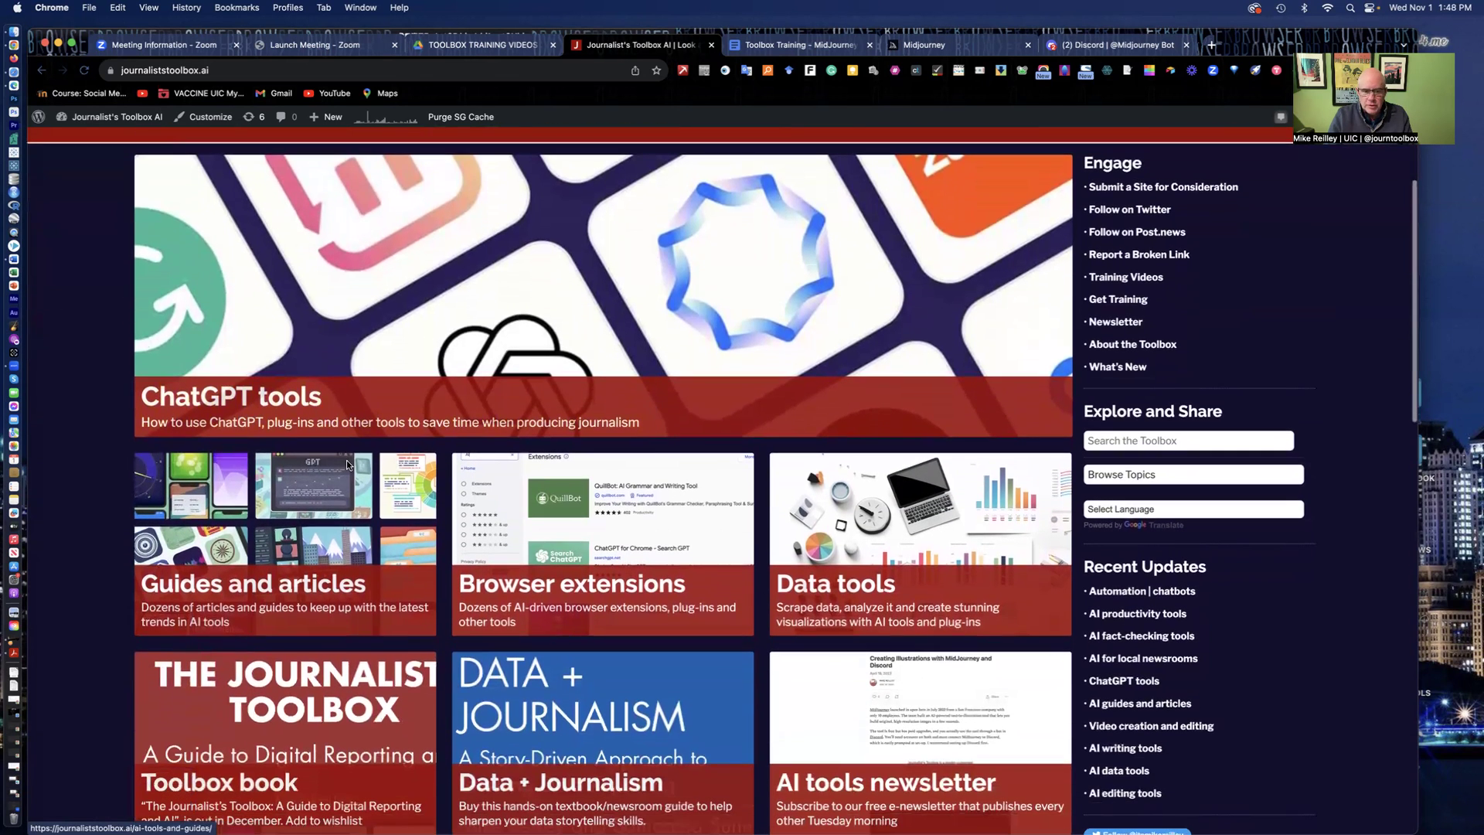
{"action": "scroll", "coordinate": [759, 692], "scroll_direction": "down", "scroll_amount": 8}
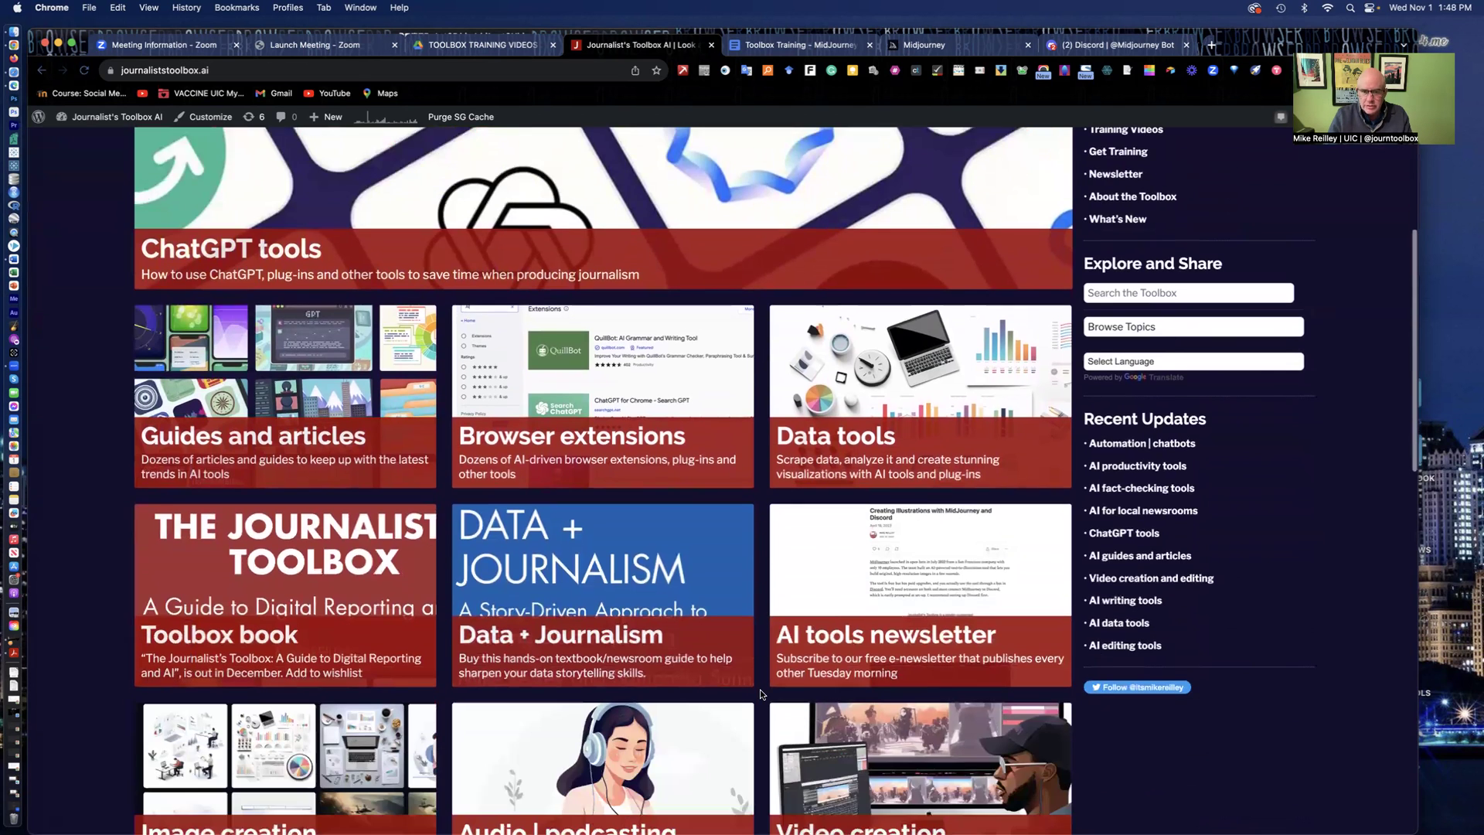
{"action": "scroll", "coordinate": [761, 694], "scroll_direction": "down", "scroll_amount": 2}
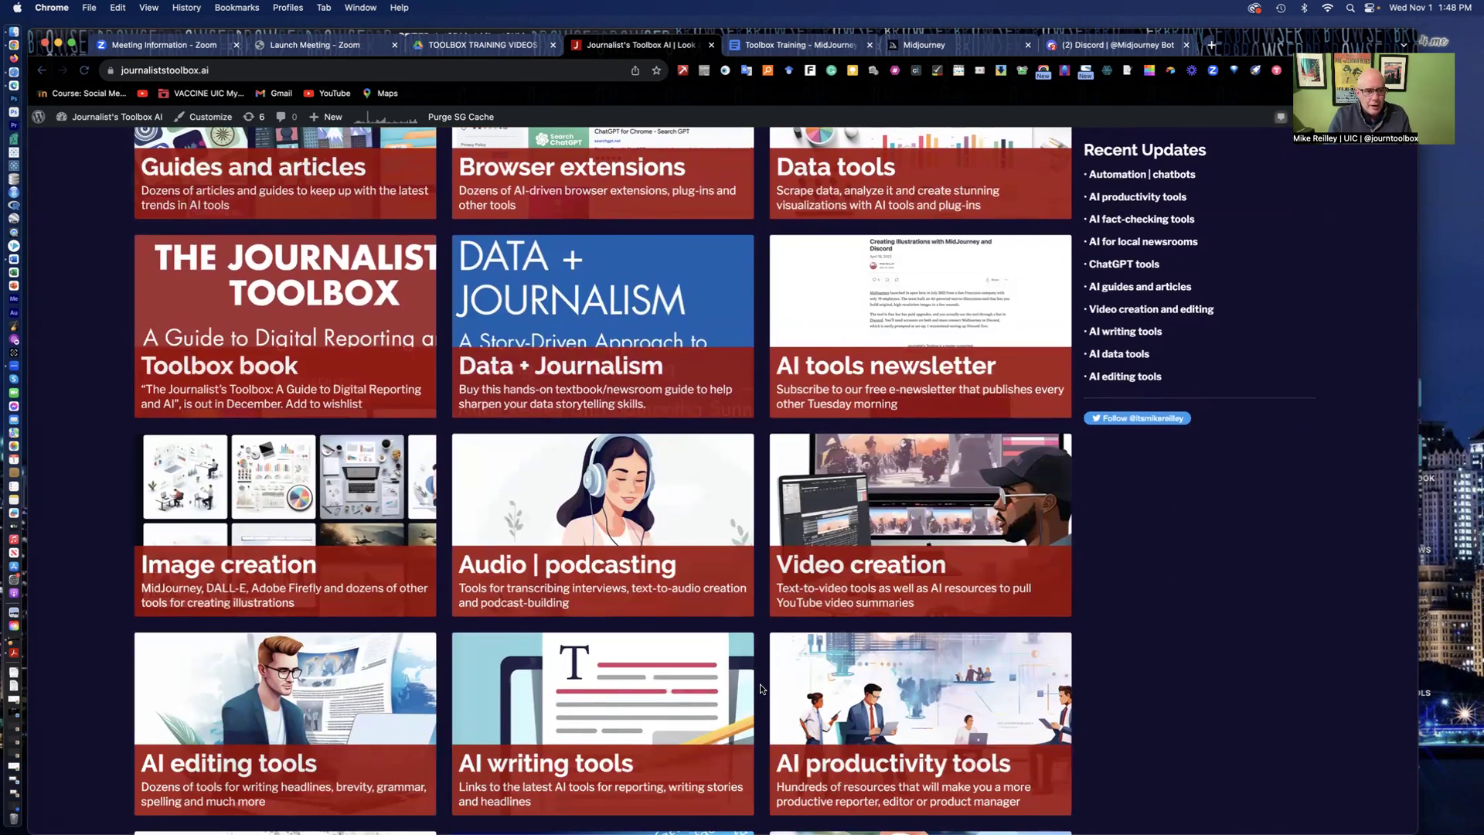
{"action": "left_click", "coordinate": [251, 570]}
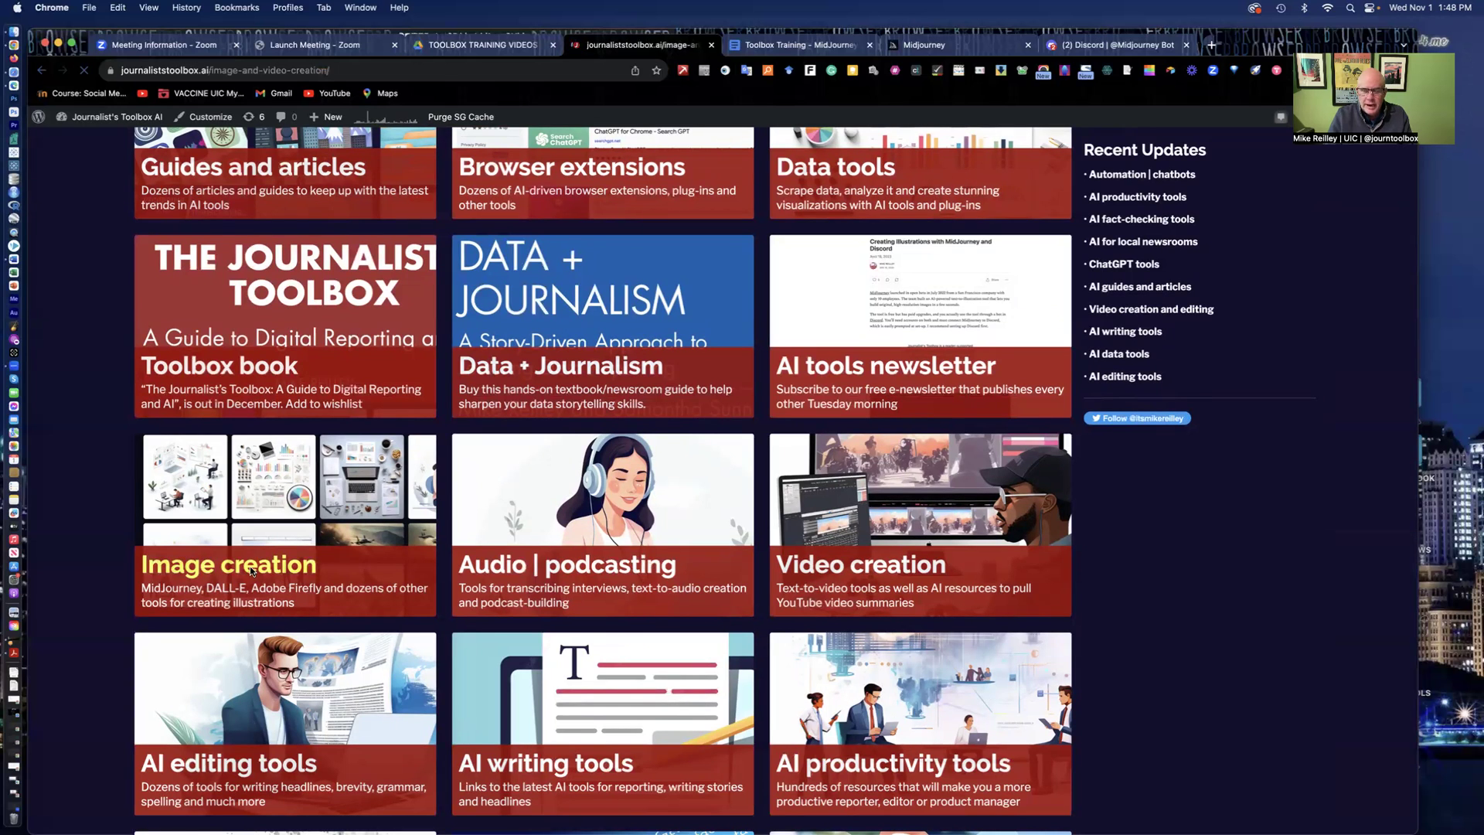
Examine the Image creation page's list of AI image tools and its embedded MidJourney video, returning to the page's start
{"action": "scroll", "coordinate": [357, 575], "scroll_direction": "down", "scroll_amount": 5}
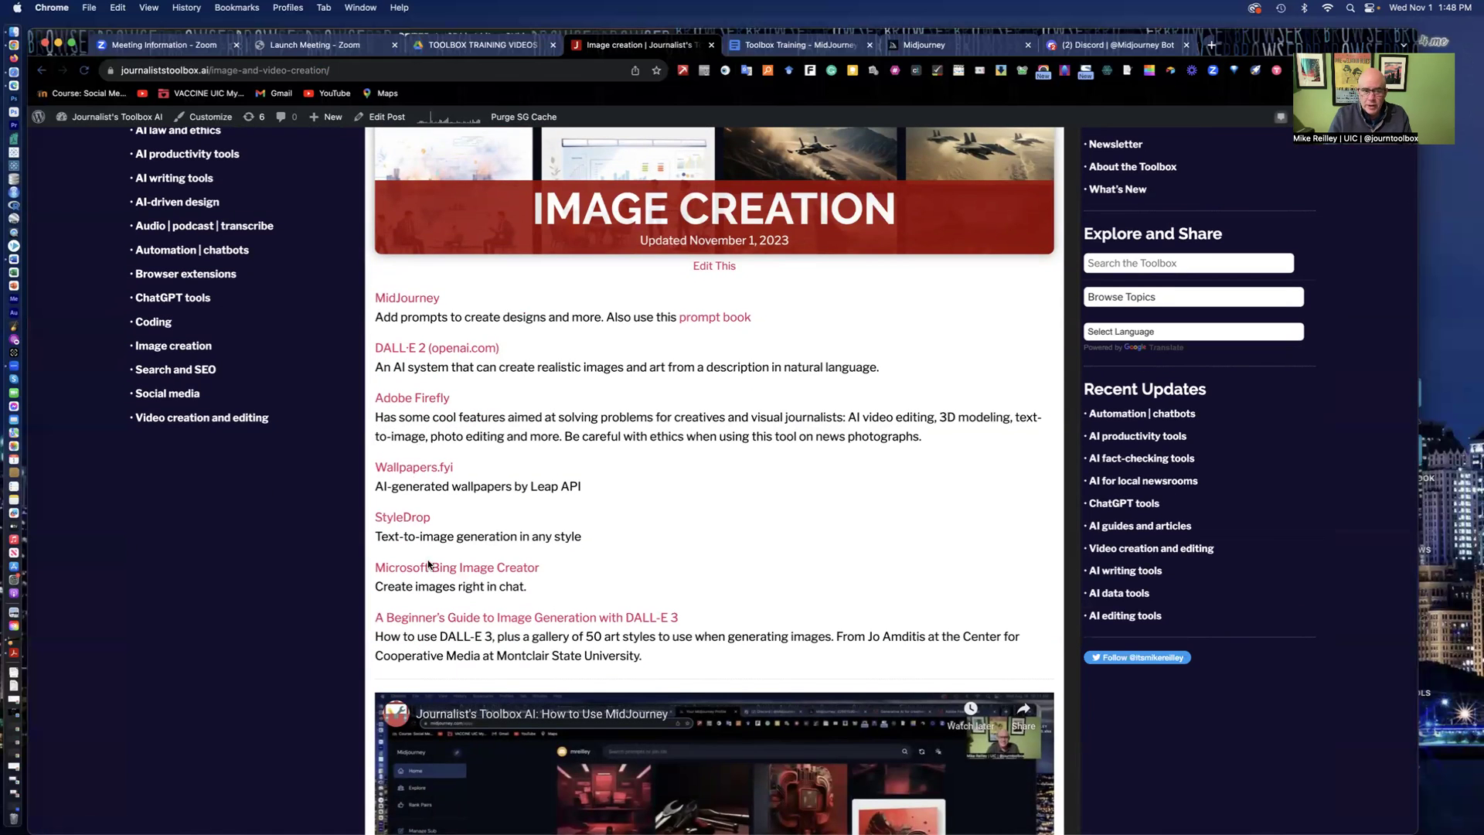
{"action": "scroll", "coordinate": [582, 533], "scroll_direction": "down", "scroll_amount": 5}
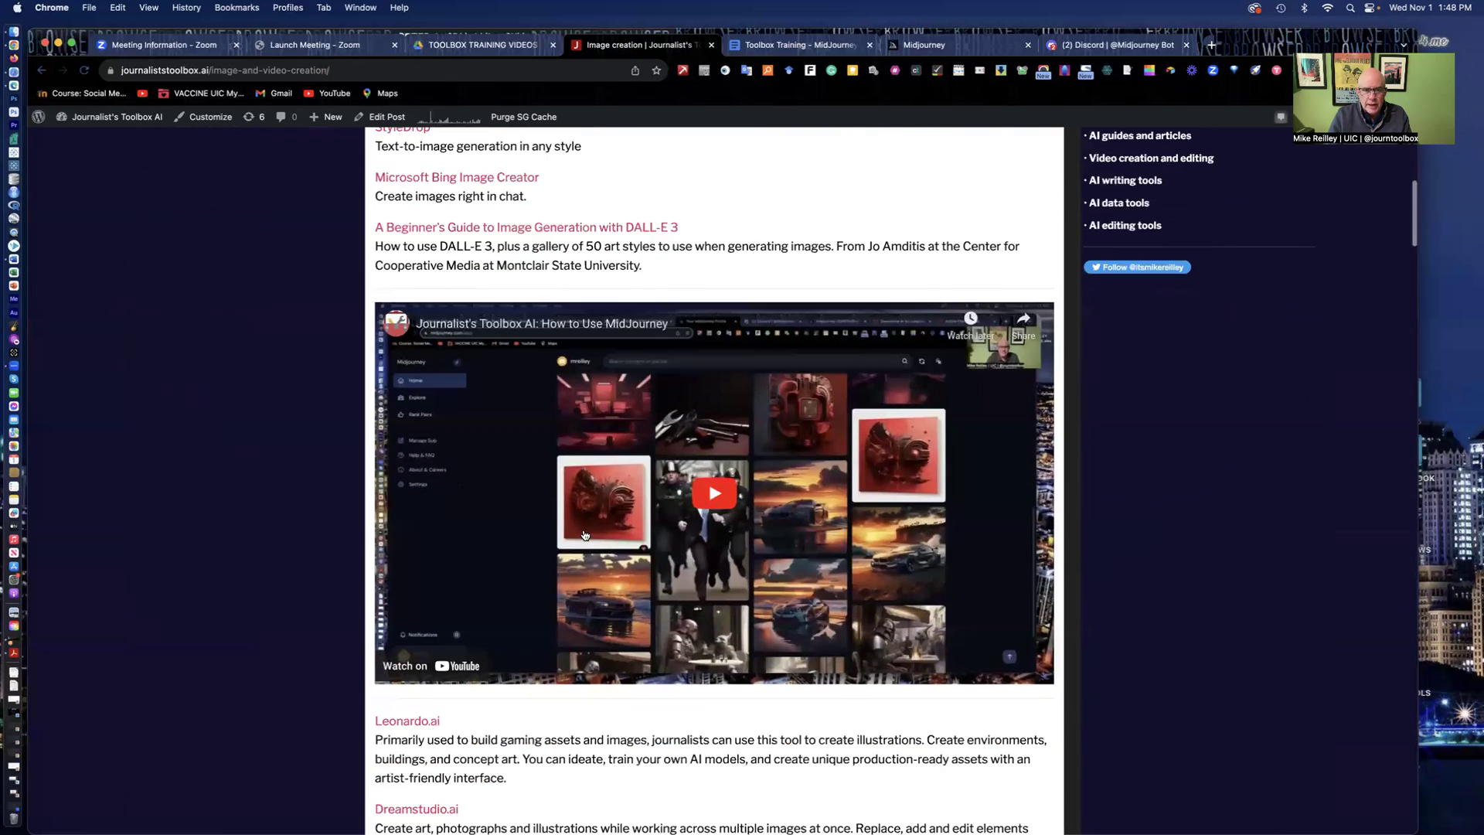
{"action": "scroll", "coordinate": [585, 535], "scroll_direction": "down", "scroll_amount": 2}
{"action": "scroll", "coordinate": [541, 533], "scroll_direction": "up", "scroll_amount": 3}
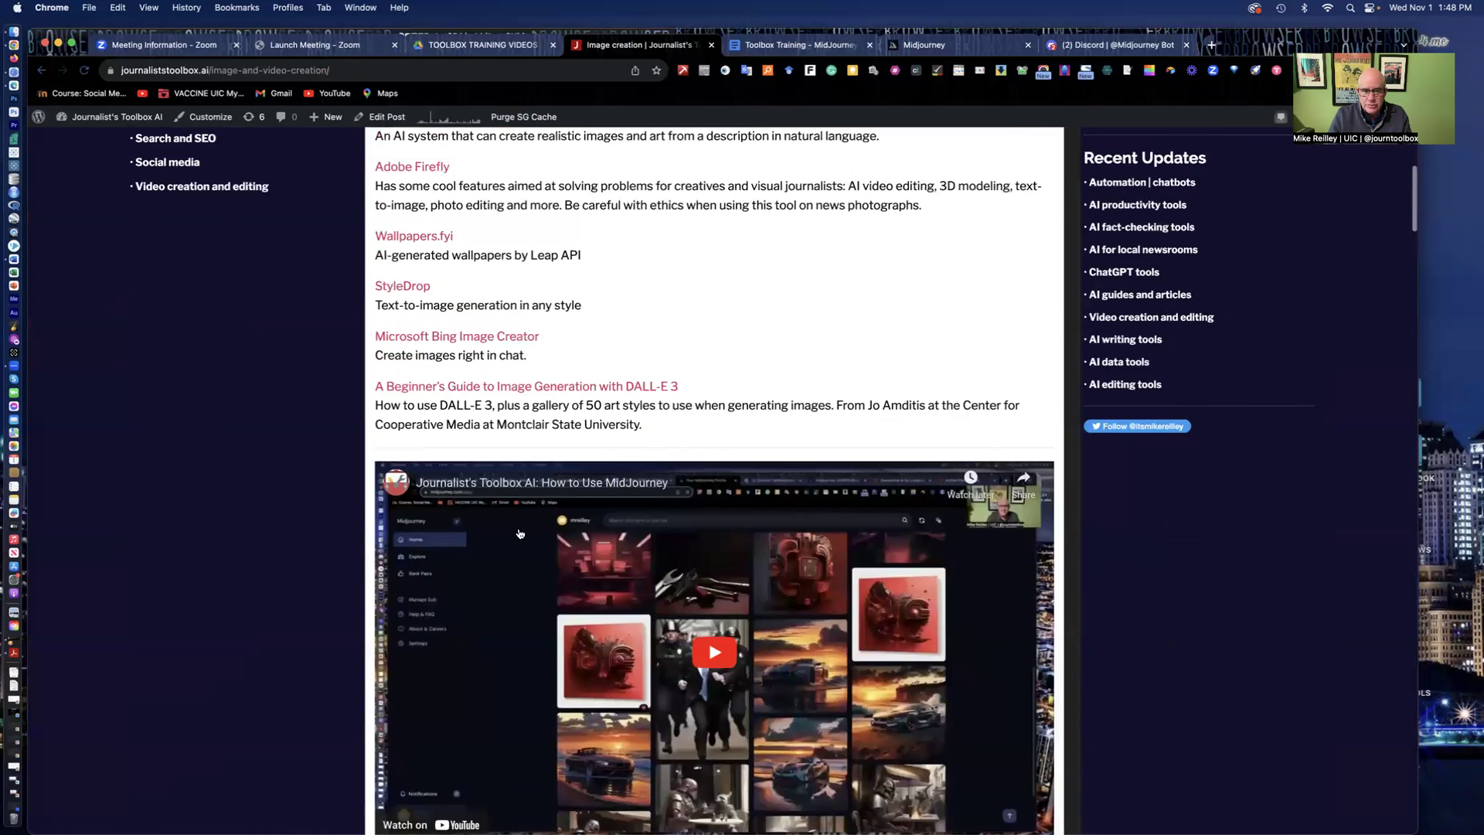
{"action": "scroll", "coordinate": [520, 533], "scroll_direction": "down", "scroll_amount": 3}
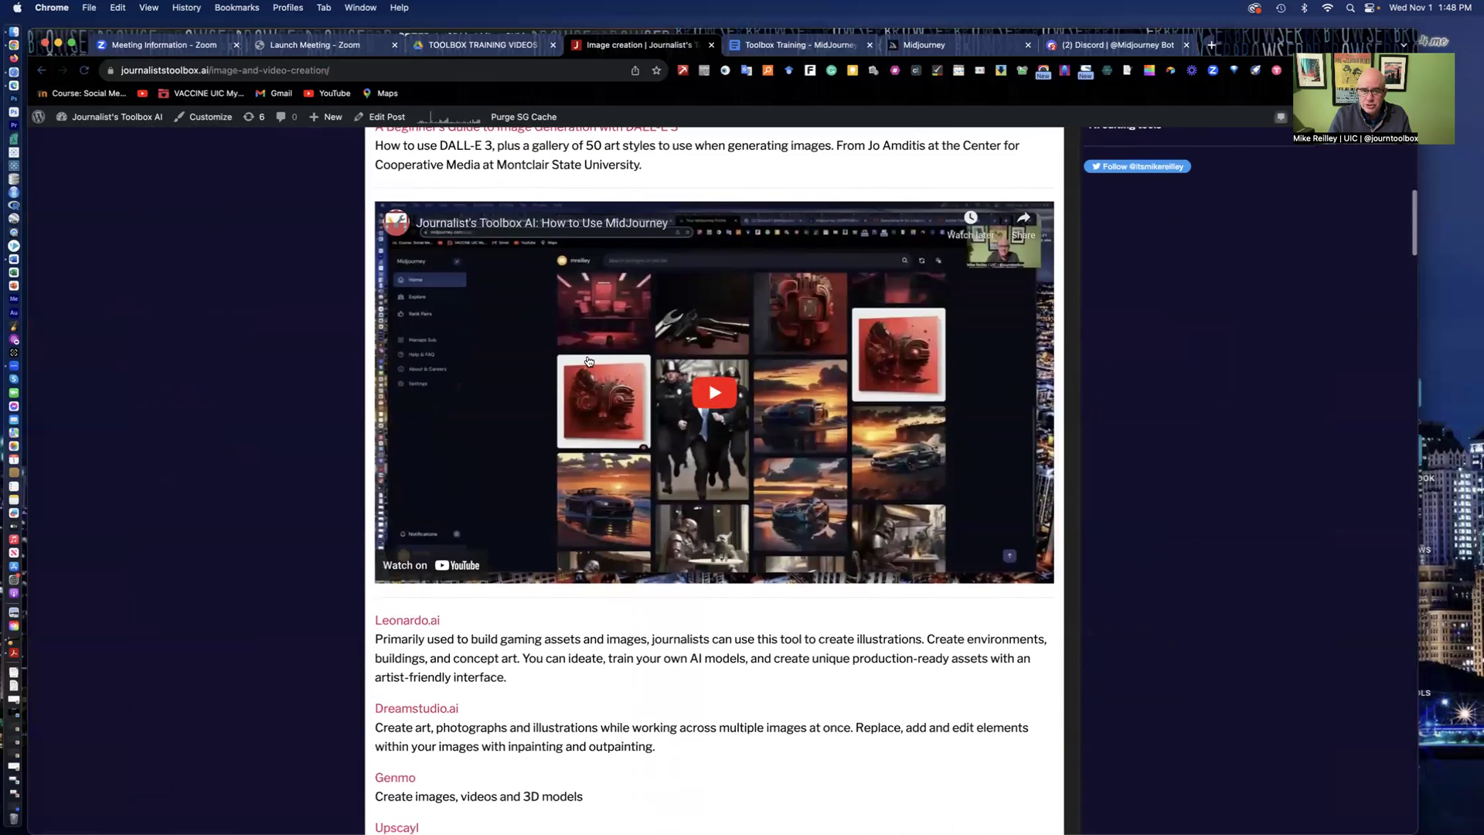
{"action": "scroll", "coordinate": [825, 616], "scroll_direction": "down", "scroll_amount": 5}
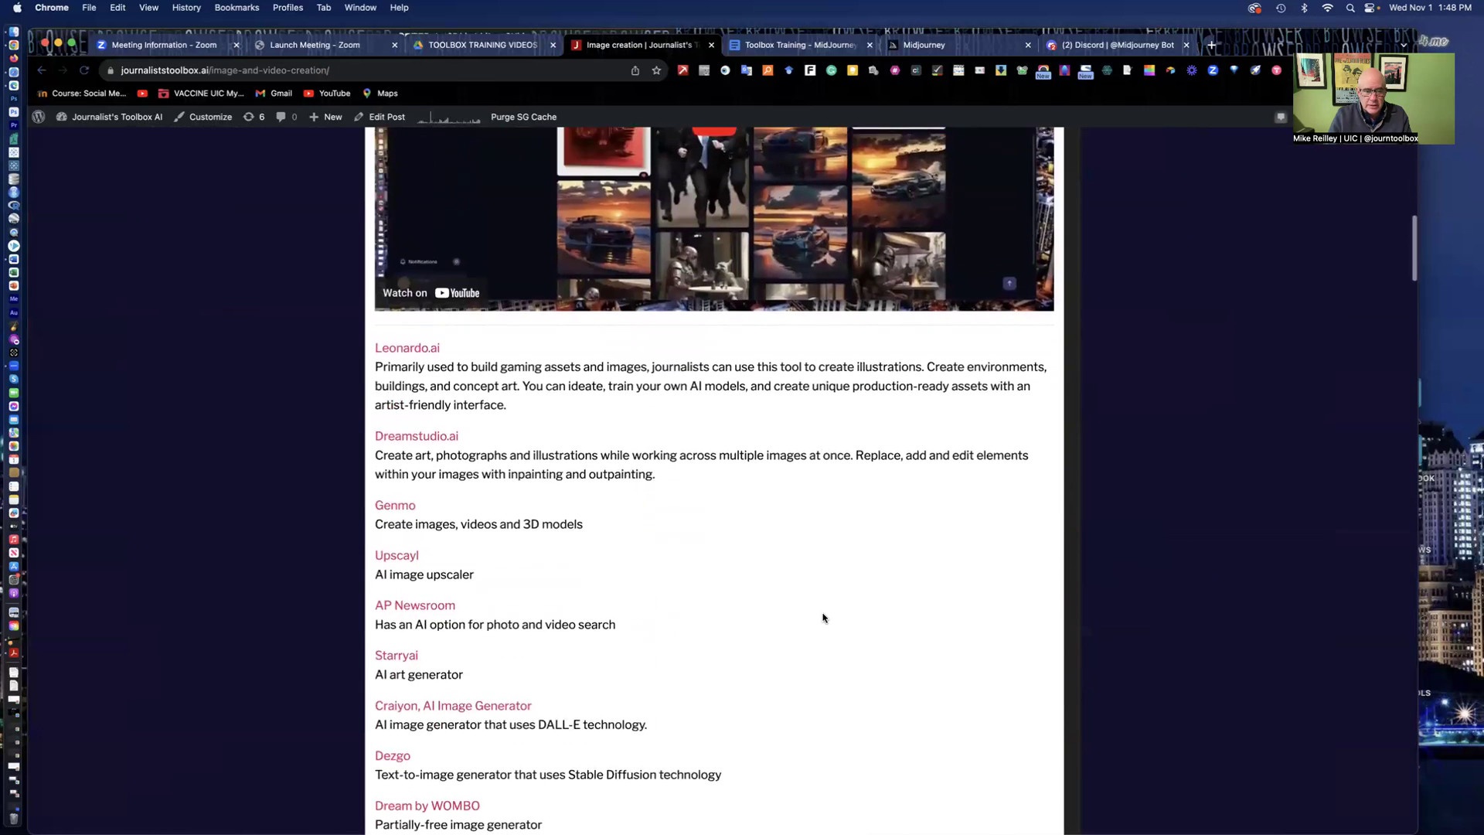
{"action": "scroll", "coordinate": [823, 618], "scroll_direction": "up", "scroll_amount": 1}
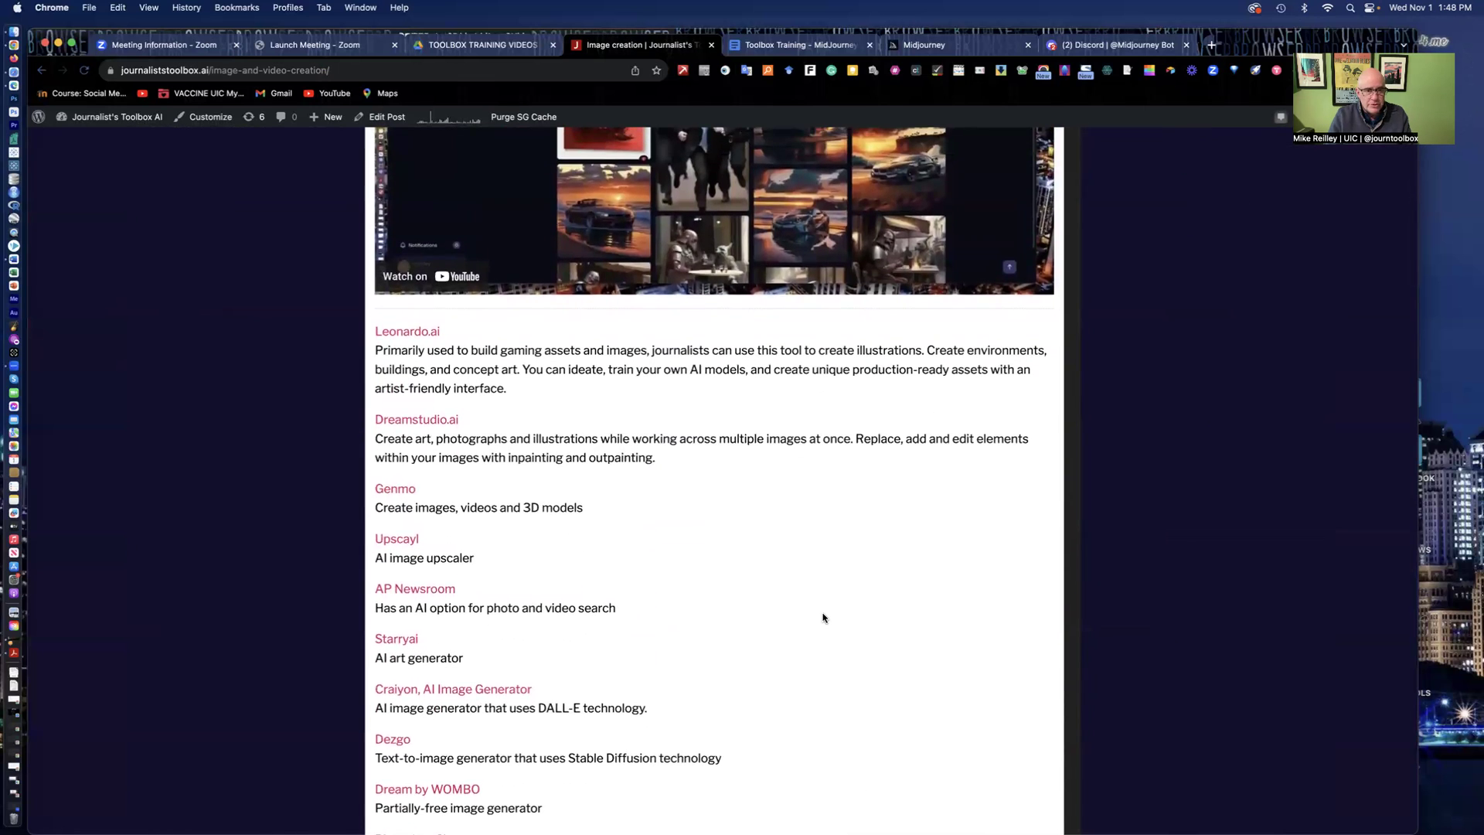
{"action": "scroll", "coordinate": [816, 618], "scroll_direction": "down", "scroll_amount": 2}
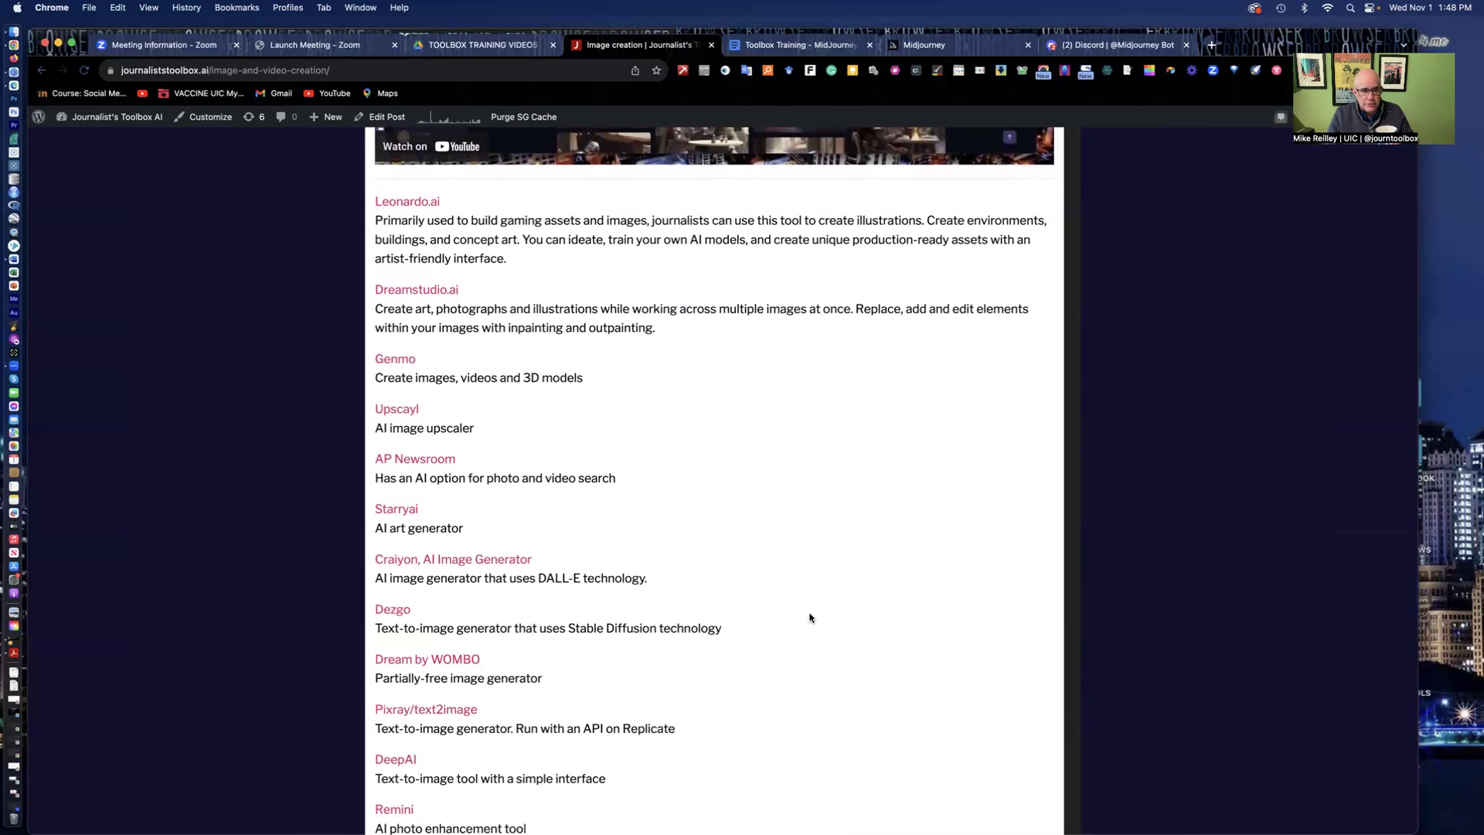
{"action": "scroll", "coordinate": [809, 618], "scroll_direction": "down", "scroll_amount": 14}
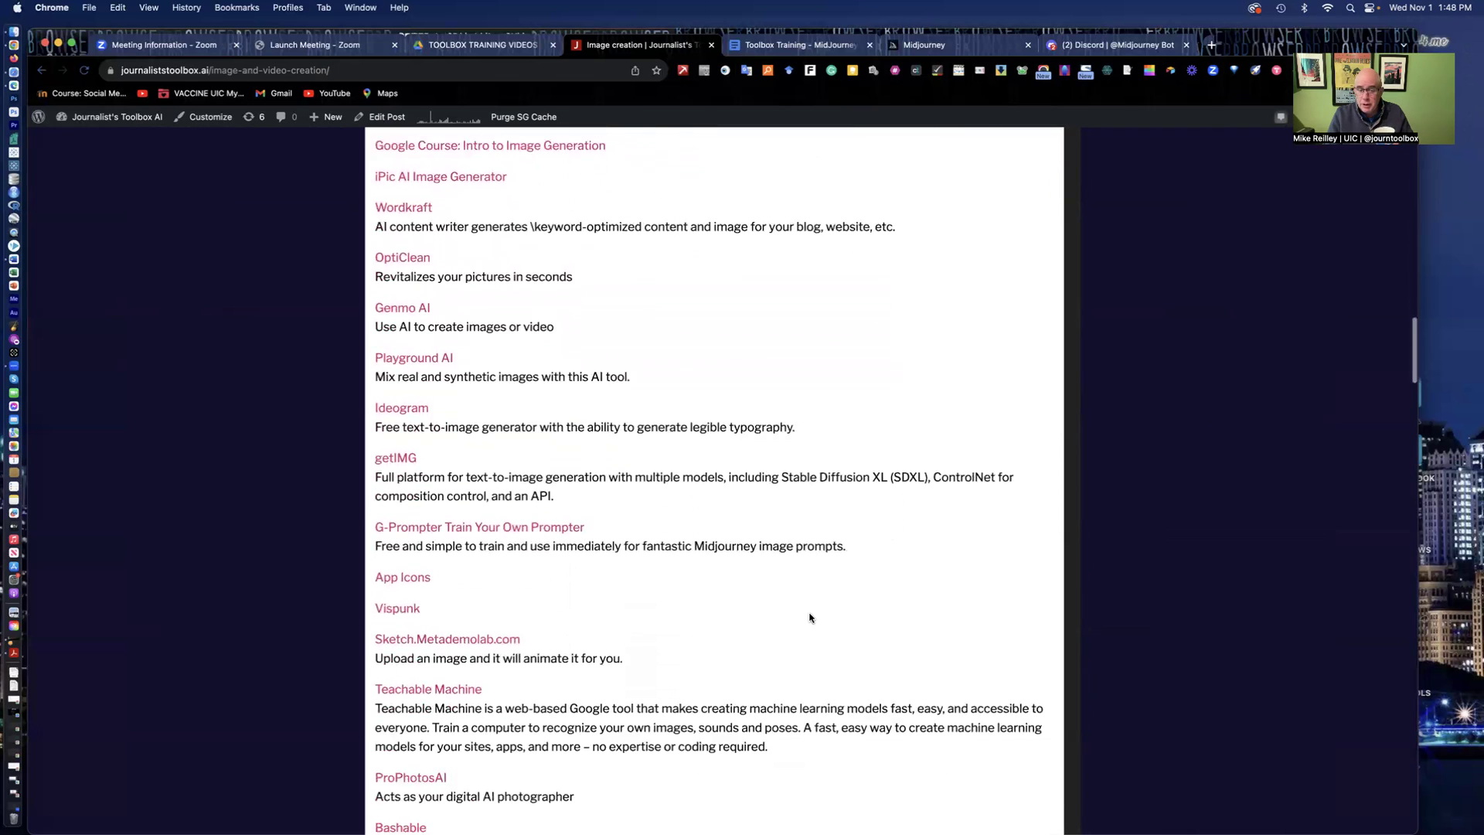
{"action": "scroll", "coordinate": [809, 618], "scroll_direction": "down", "scroll_amount": 4}
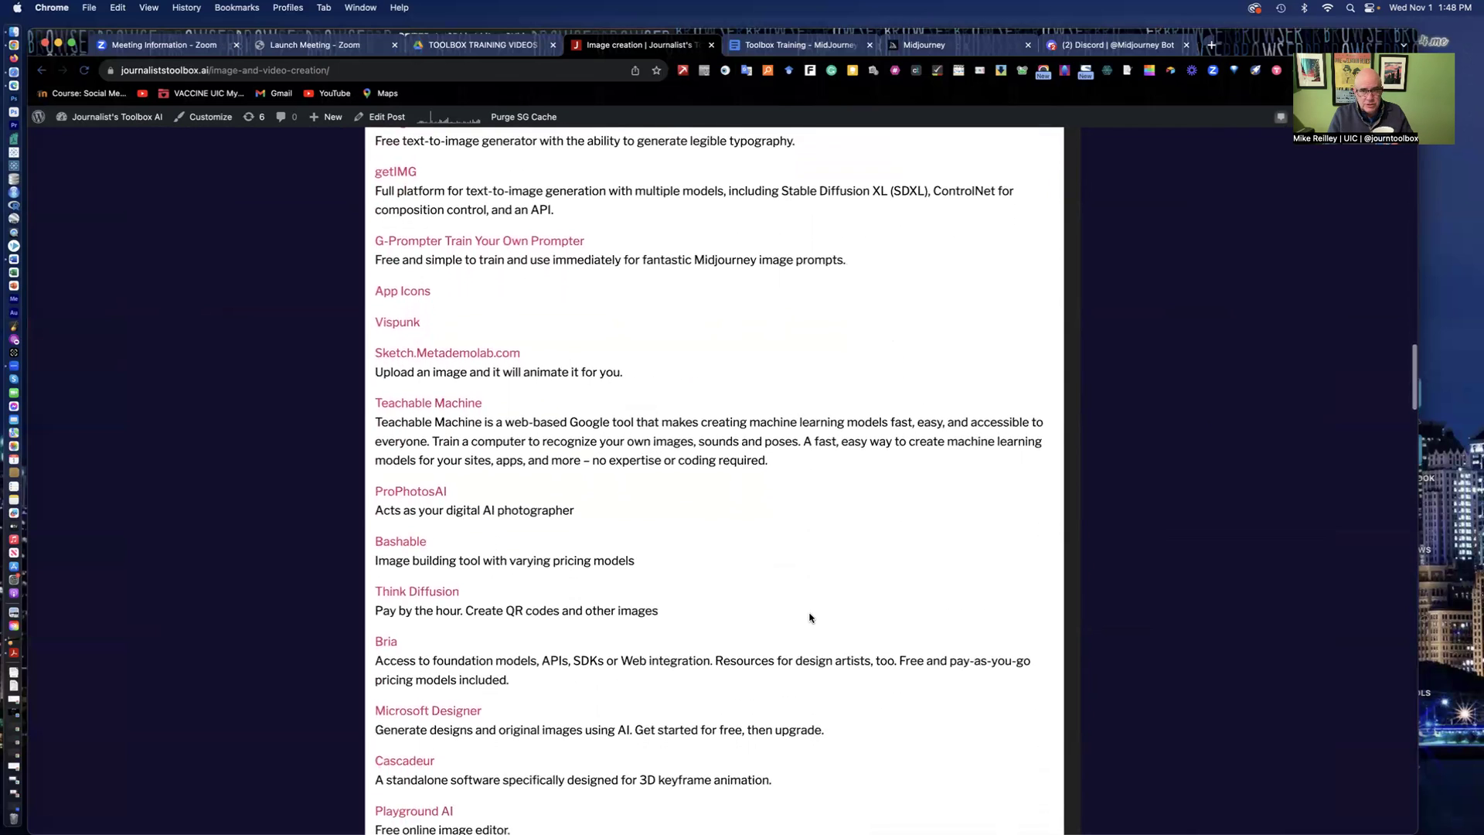
{"action": "scroll", "coordinate": [809, 617], "scroll_direction": "up", "scroll_amount": 20}
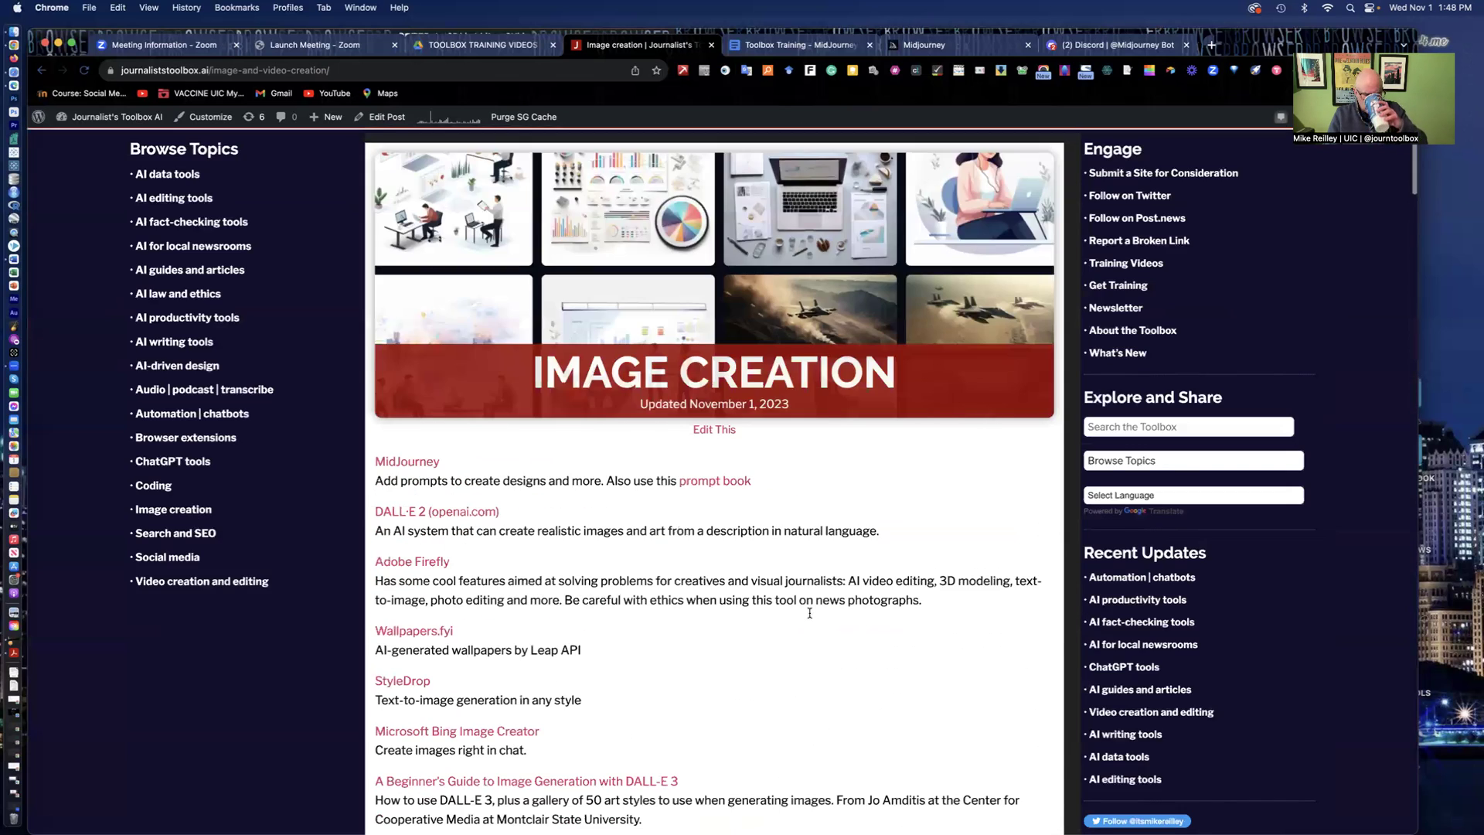
{"action": "scroll", "coordinate": [809, 613], "scroll_direction": "up", "scroll_amount": 3}
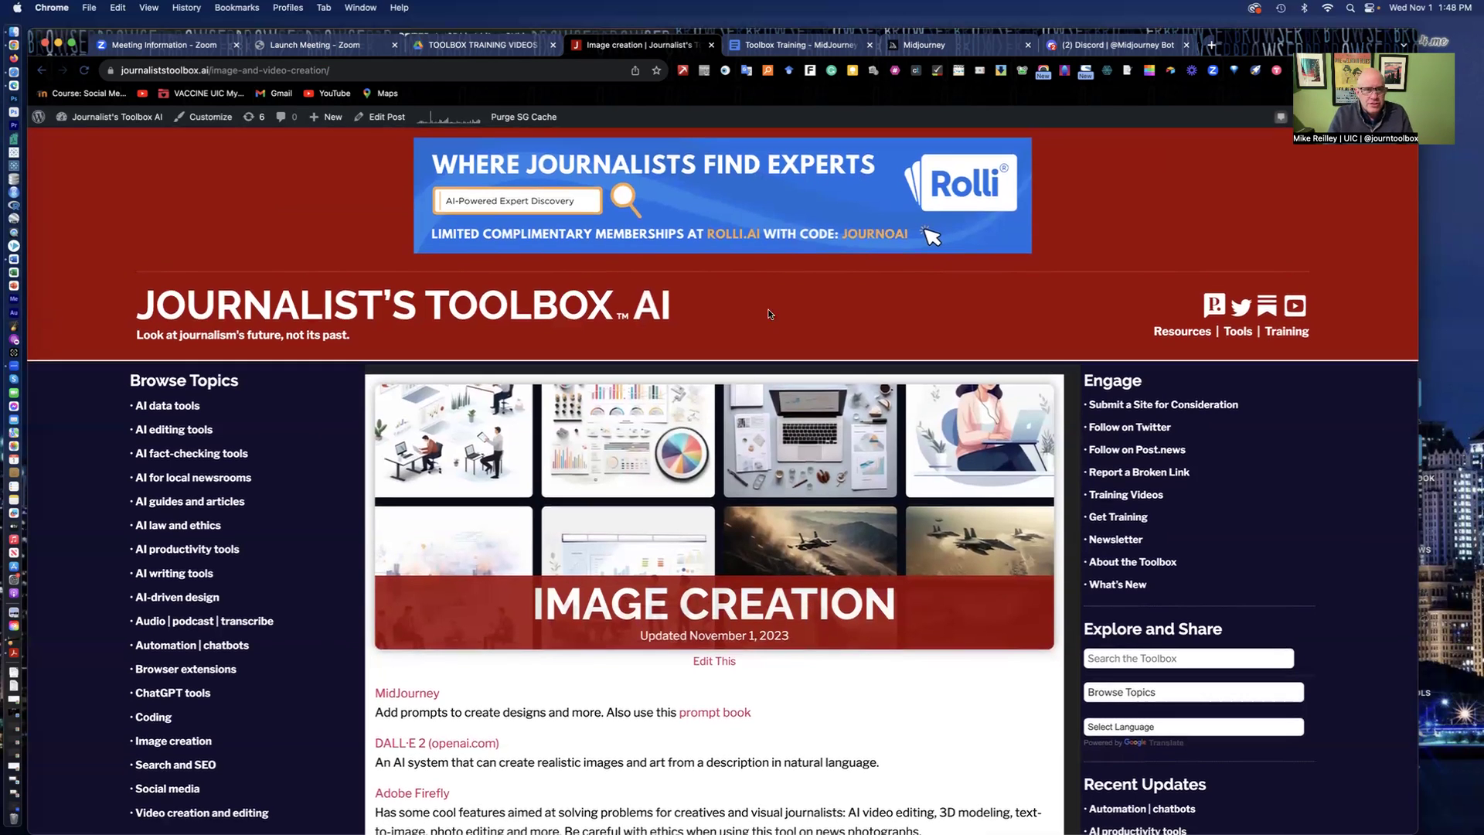
Return to the Journalist's Toolbox AI homepage and open the AI law and ethics page
{"action": "left_click", "coordinate": [407, 307]}
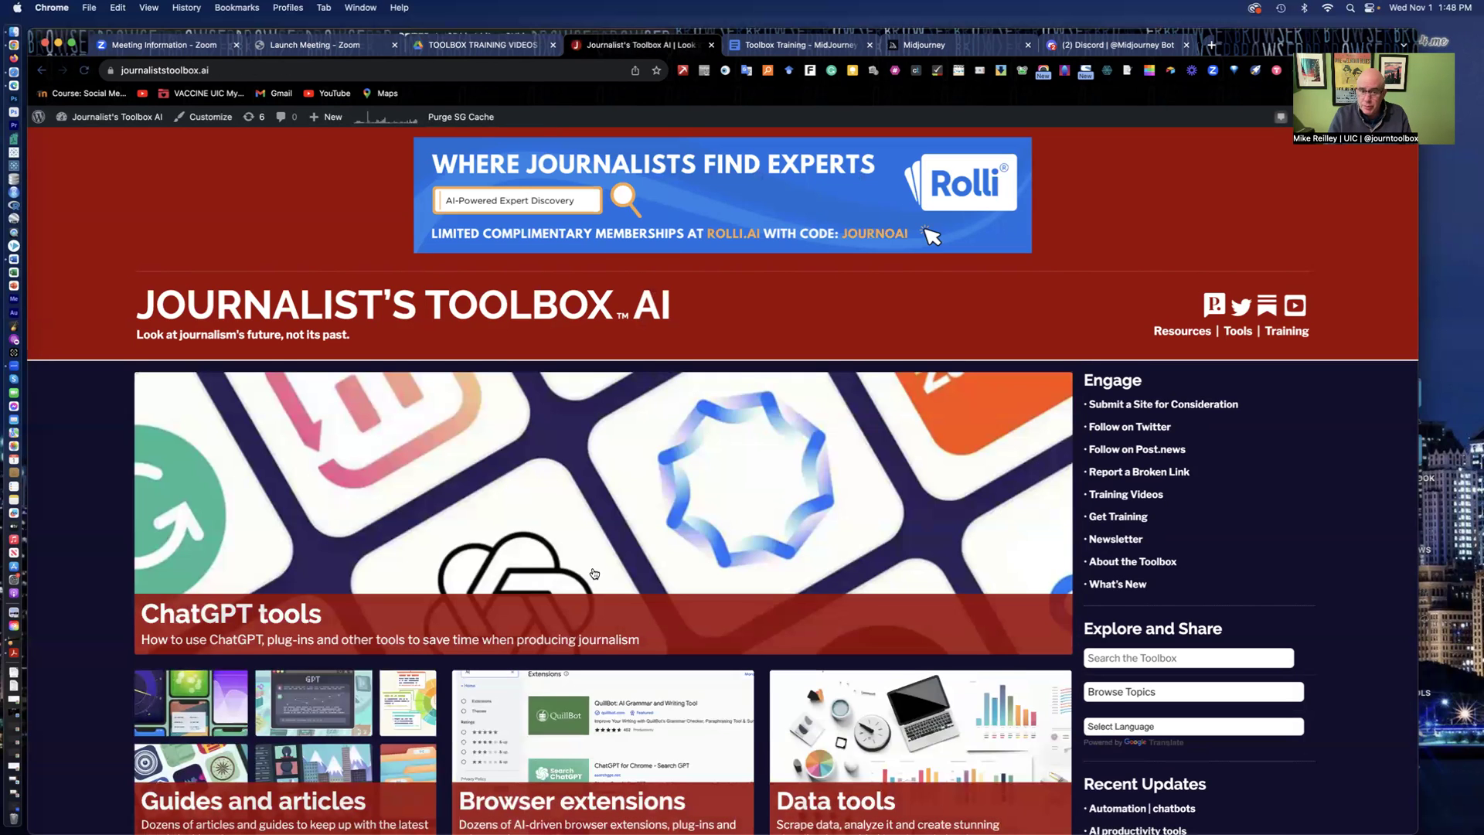
{"action": "scroll", "coordinate": [593, 579], "scroll_direction": "down", "scroll_amount": 3}
{"action": "scroll", "coordinate": [593, 580], "scroll_direction": "down", "scroll_amount": 1}
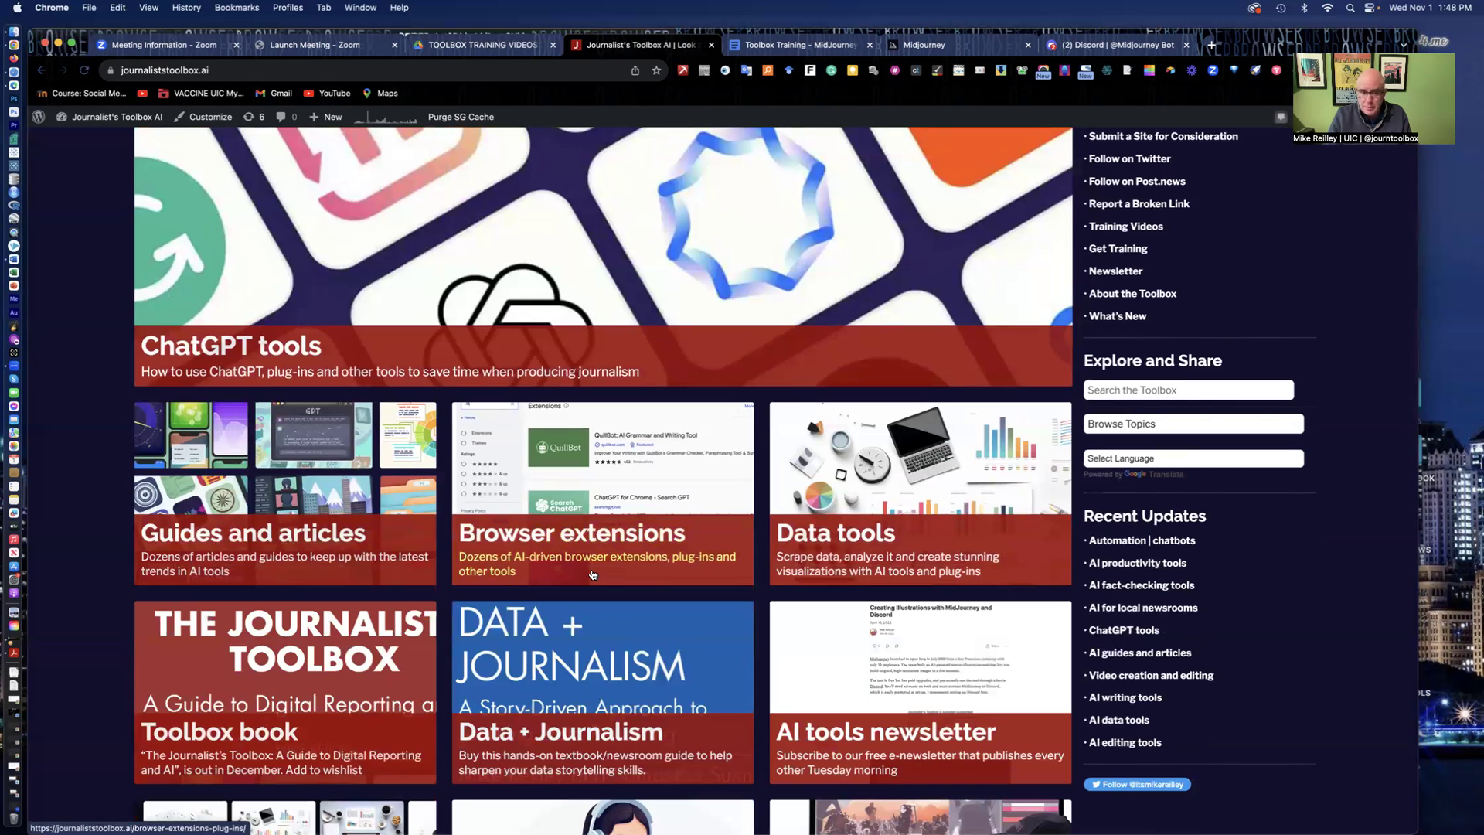
{"action": "scroll", "coordinate": [592, 574], "scroll_direction": "down", "scroll_amount": 4}
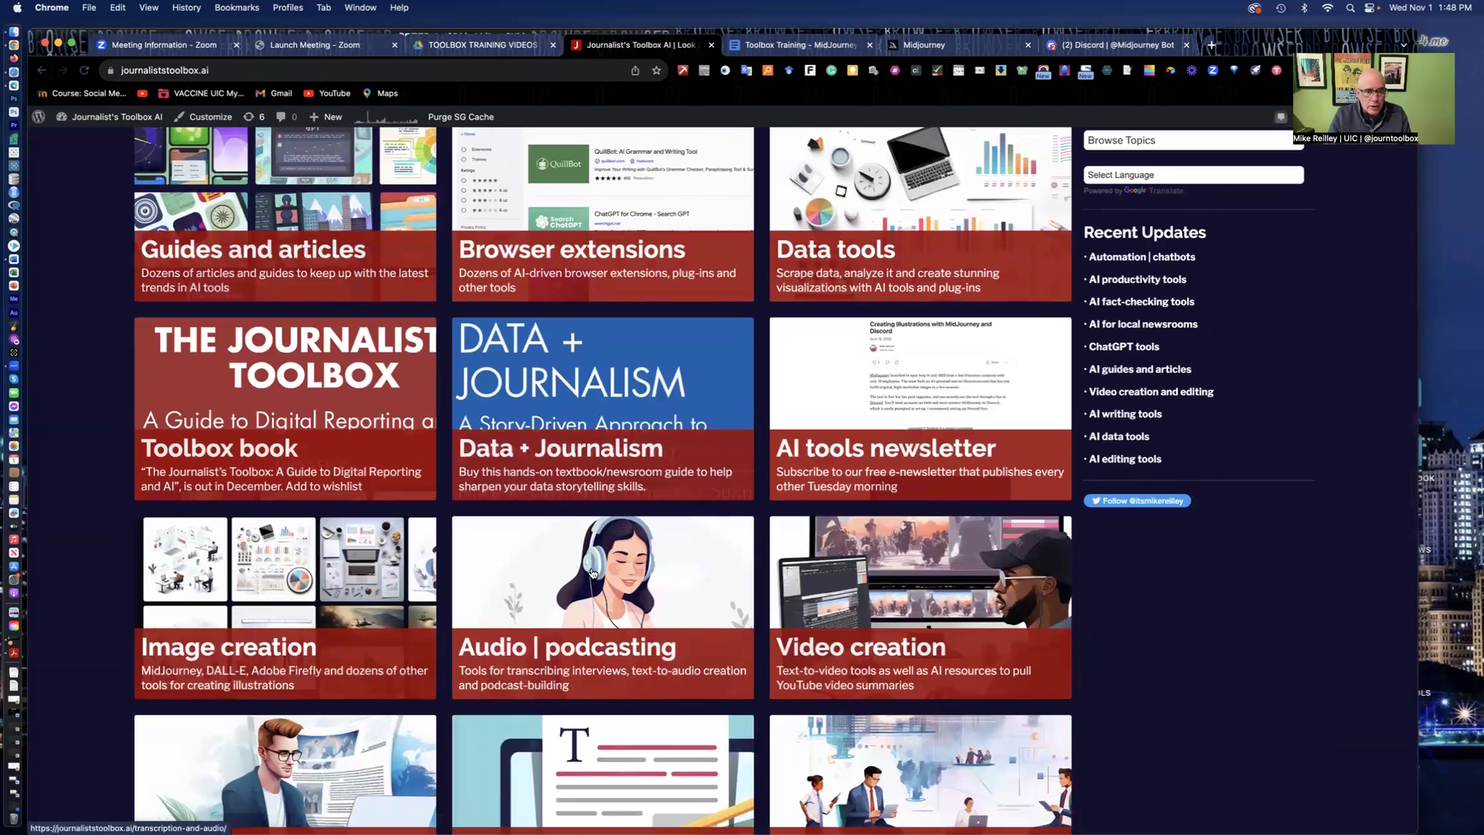
{"action": "scroll", "coordinate": [593, 572], "scroll_direction": "down", "scroll_amount": 7}
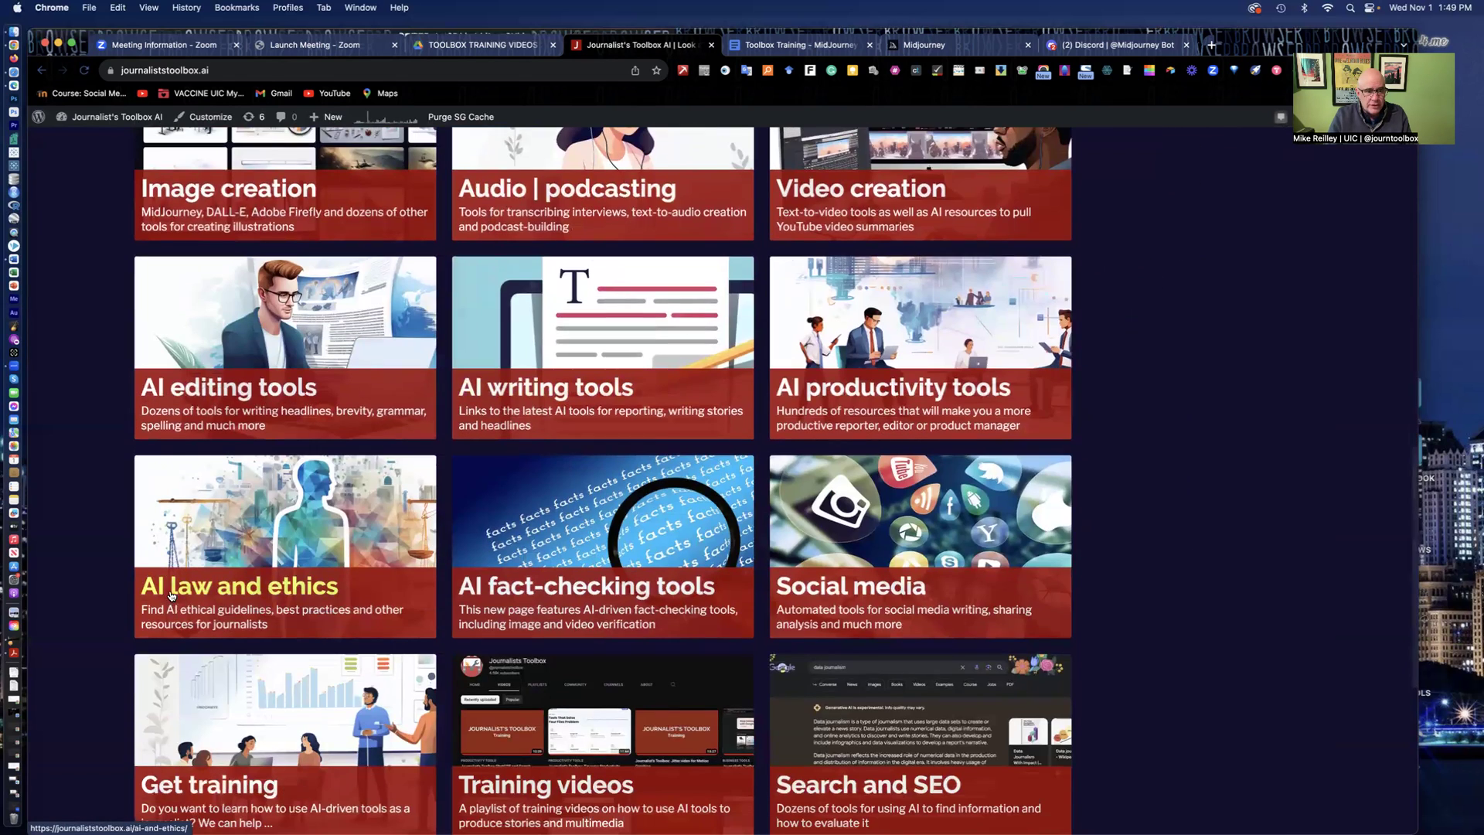
{"action": "left_click", "coordinate": [172, 595]}
Review the AI law and ethics page's links on ethics, legal issues, best practices and articles
{"action": "scroll", "coordinate": [630, 611], "scroll_direction": "down", "scroll_amount": 3}
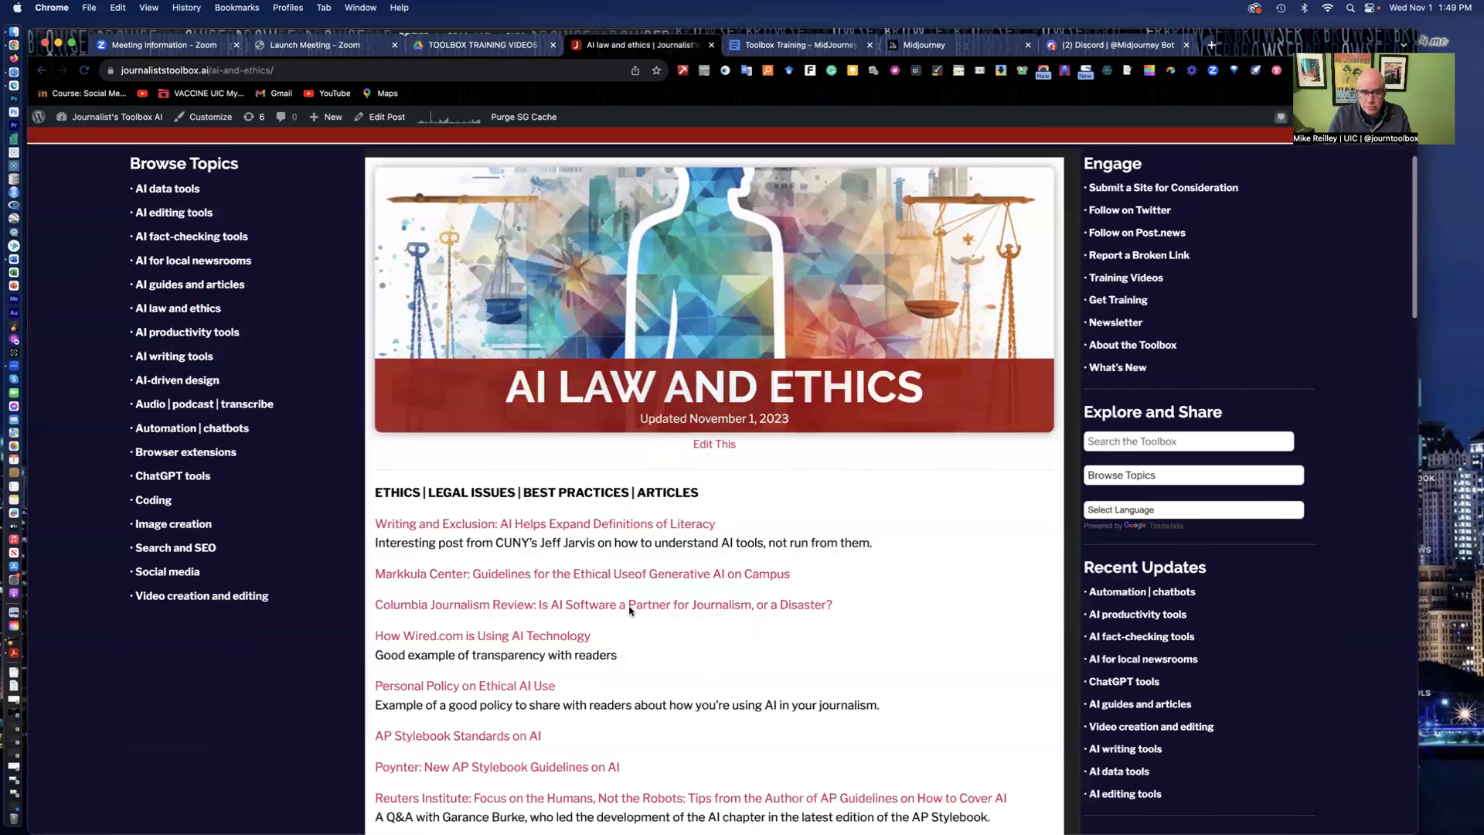
{"action": "scroll", "coordinate": [630, 609], "scroll_direction": "down", "scroll_amount": 3}
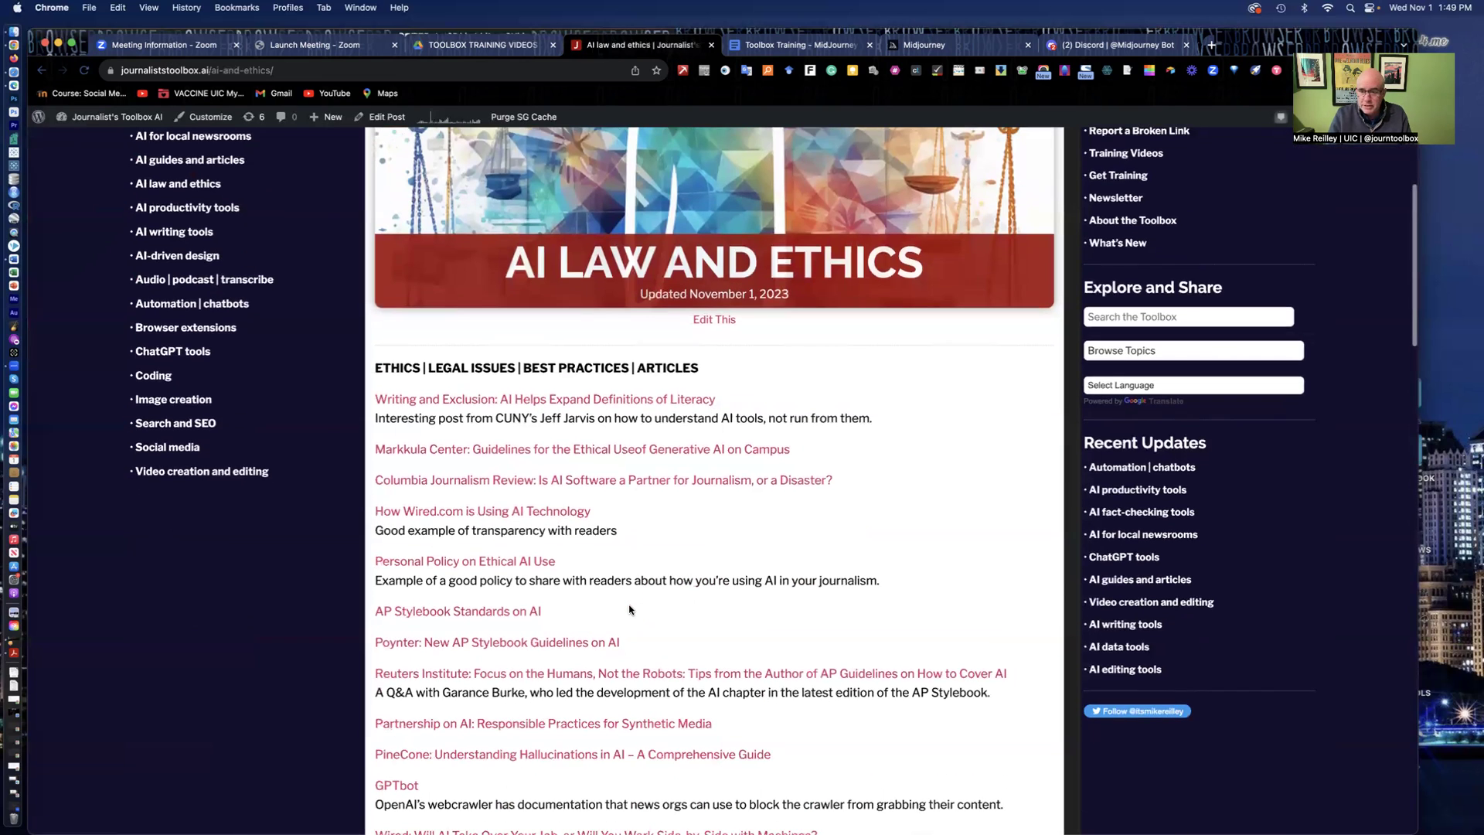
{"action": "scroll", "coordinate": [630, 609], "scroll_direction": "down", "scroll_amount": 2}
{"action": "scroll", "coordinate": [630, 609], "scroll_direction": "down", "scroll_amount": 3}
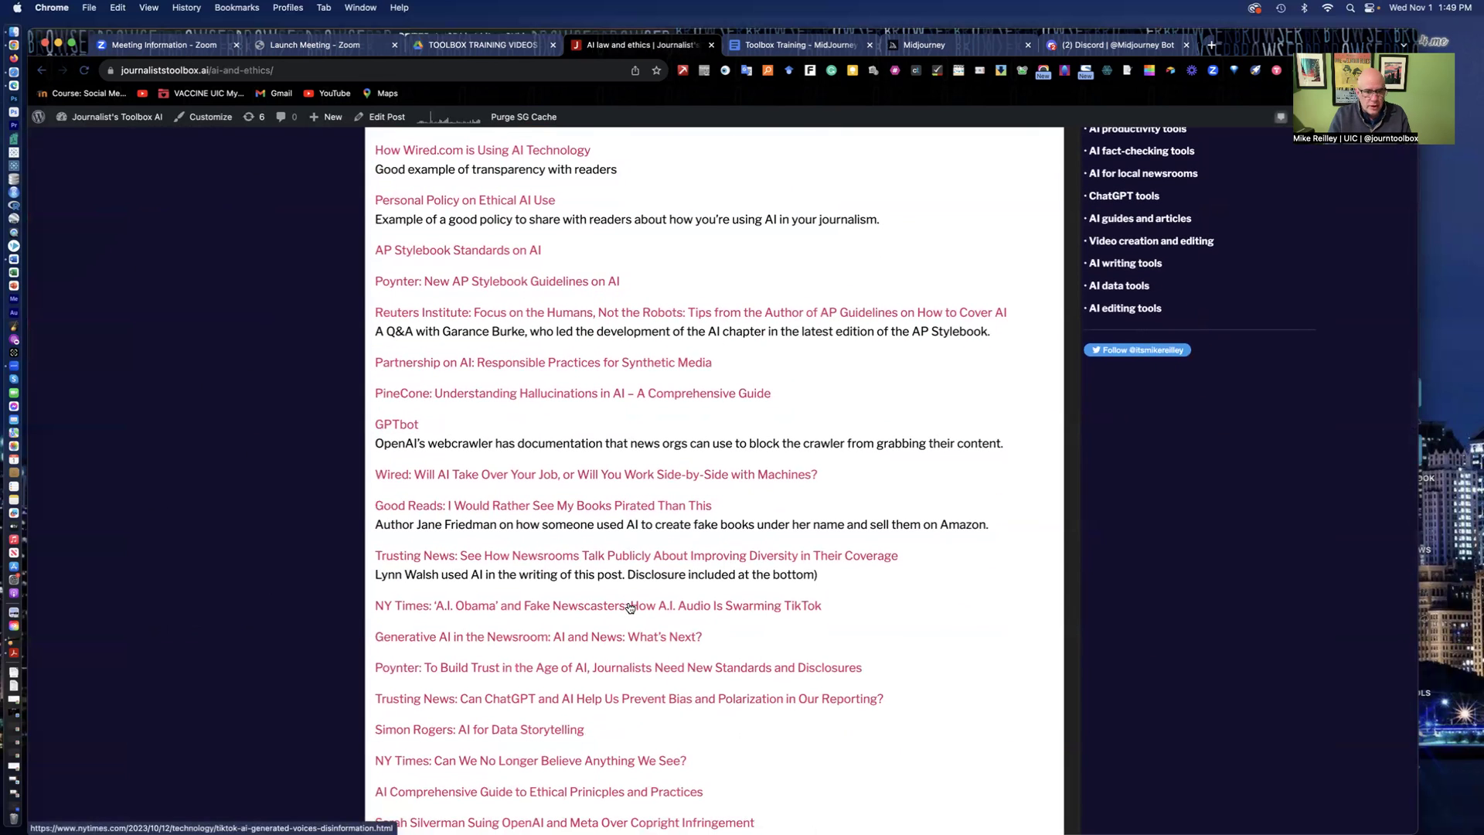
{"action": "scroll", "coordinate": [593, 453], "scroll_direction": "down", "scroll_amount": 3}
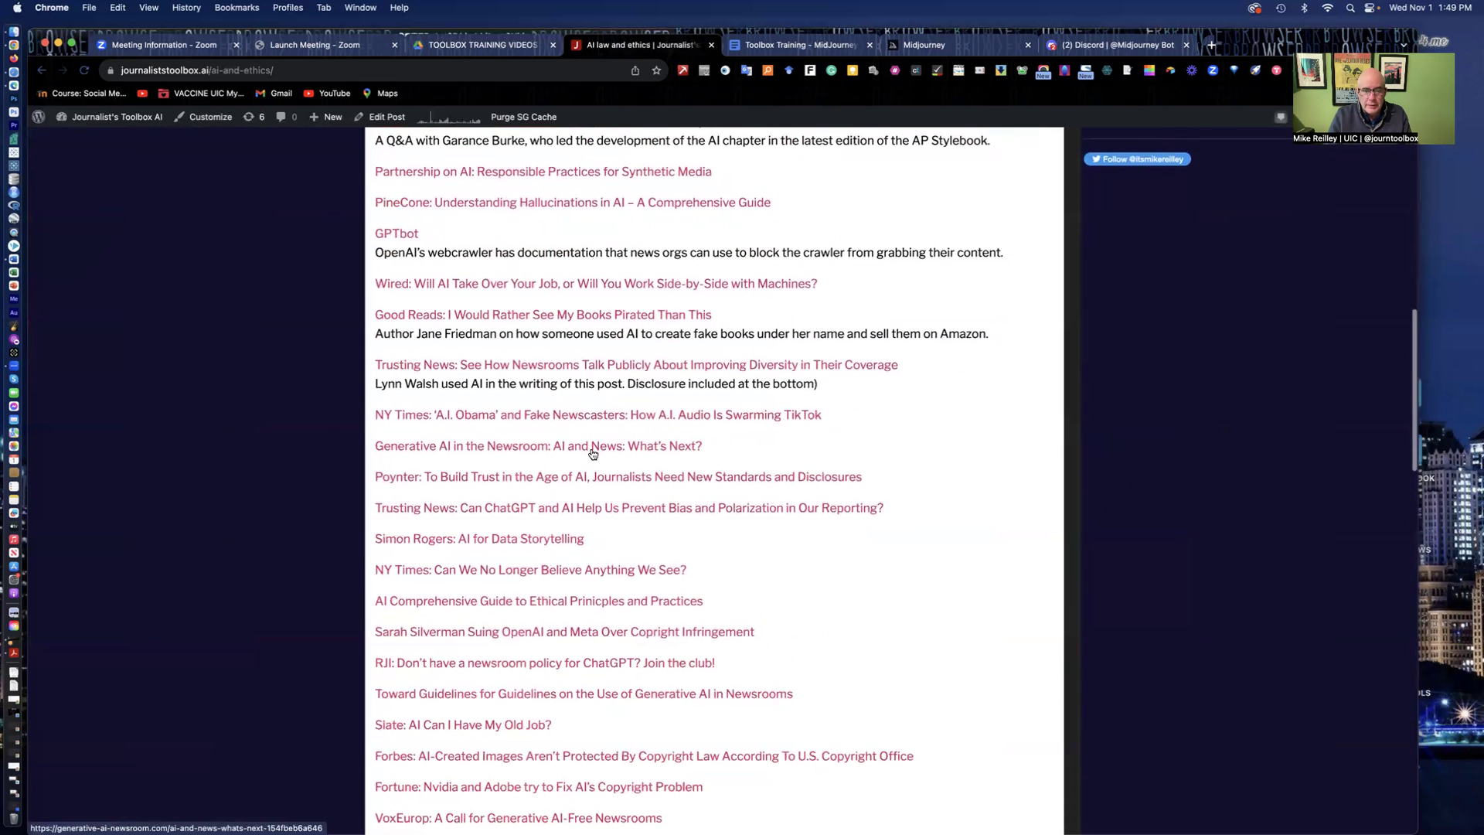
{"action": "scroll", "coordinate": [592, 453], "scroll_direction": "up", "scroll_amount": 12}
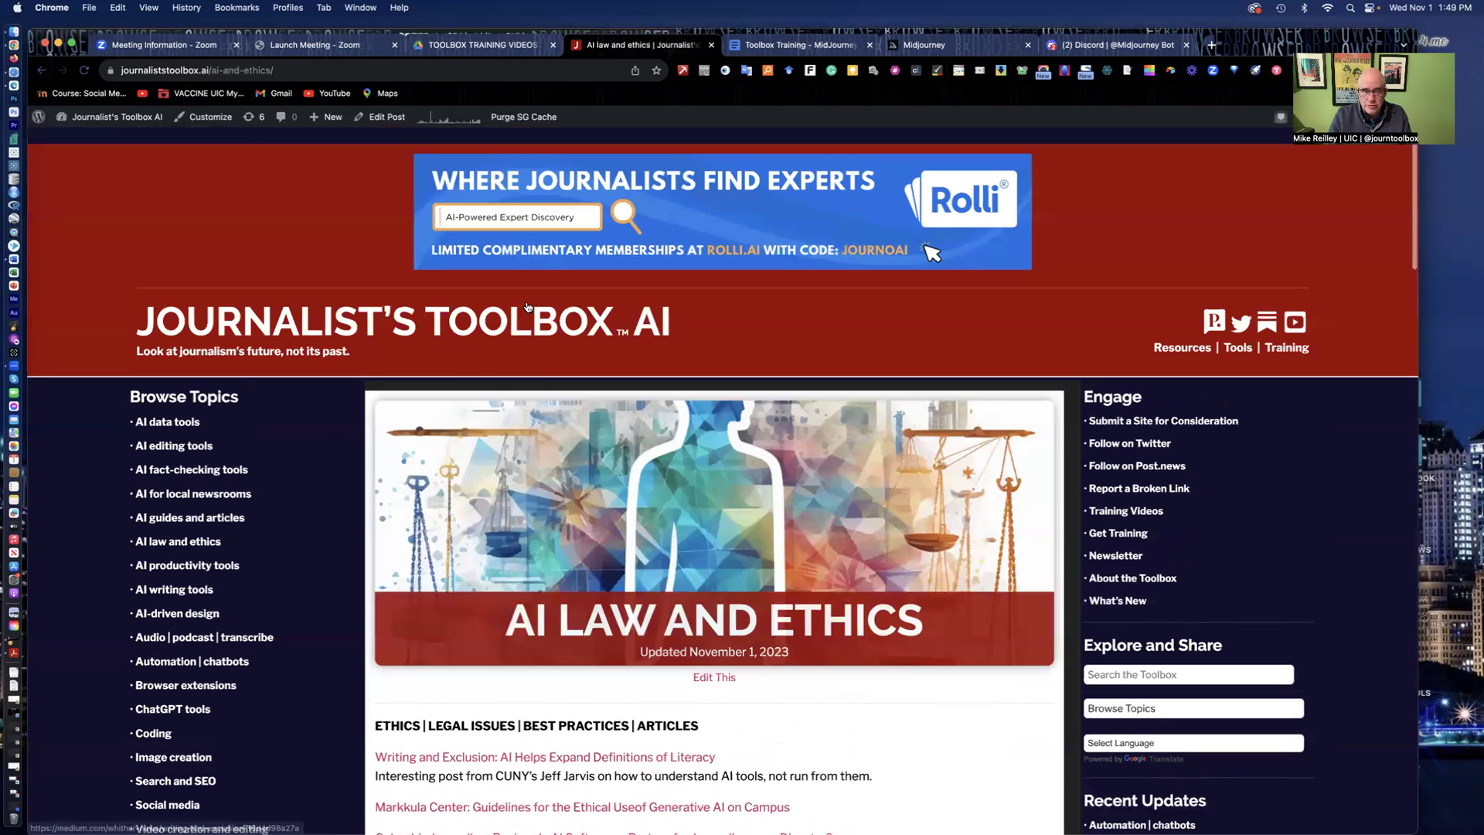
Go back to the site's homepage and look over the topic tiles down to Image creation
{"action": "left_click", "coordinate": [527, 307]}
{"action": "scroll", "coordinate": [654, 700], "scroll_direction": "down", "scroll_amount": 3}
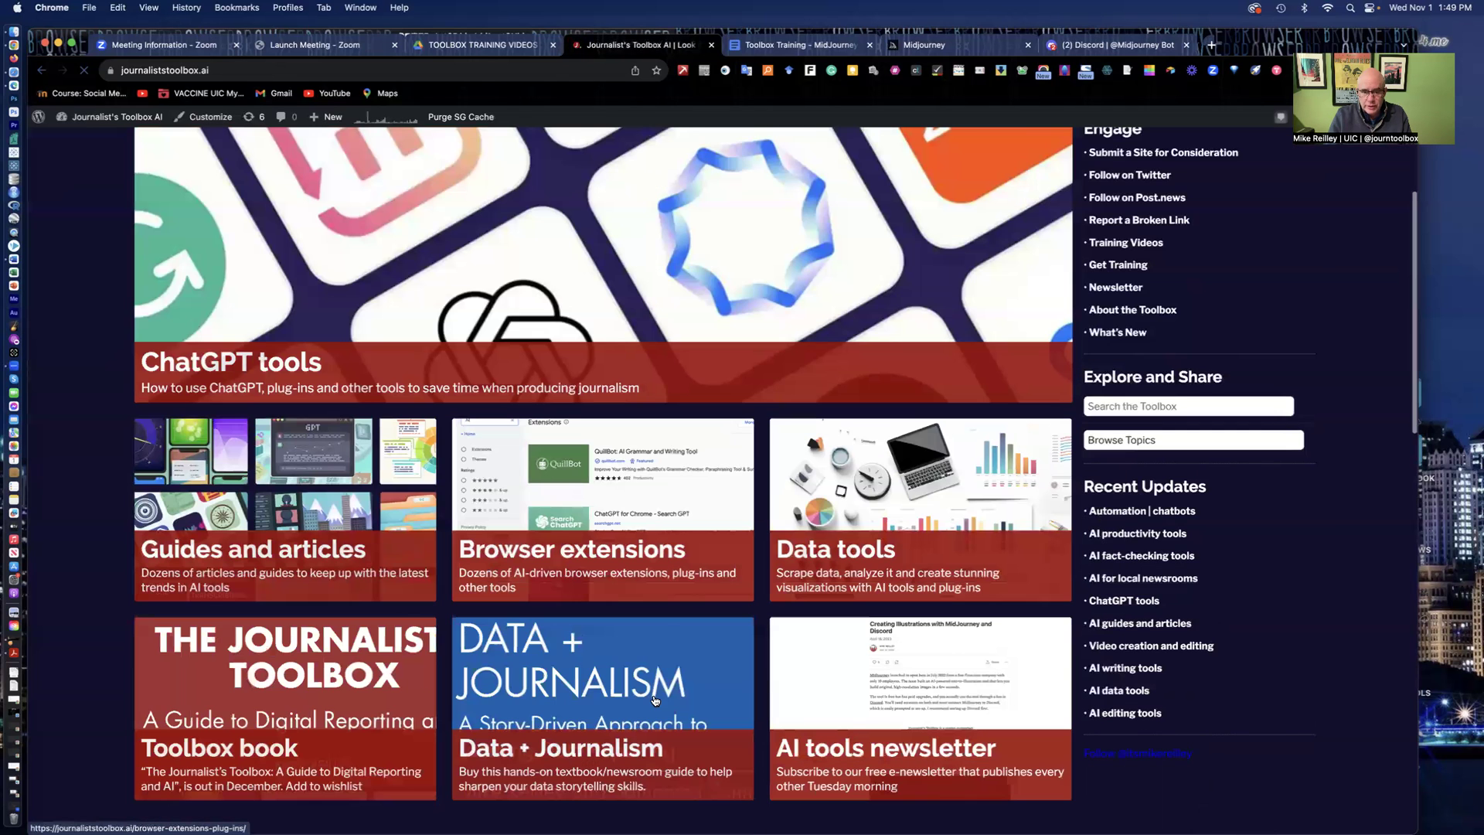
{"action": "scroll", "coordinate": [846, 742], "scroll_direction": "down", "scroll_amount": 3}
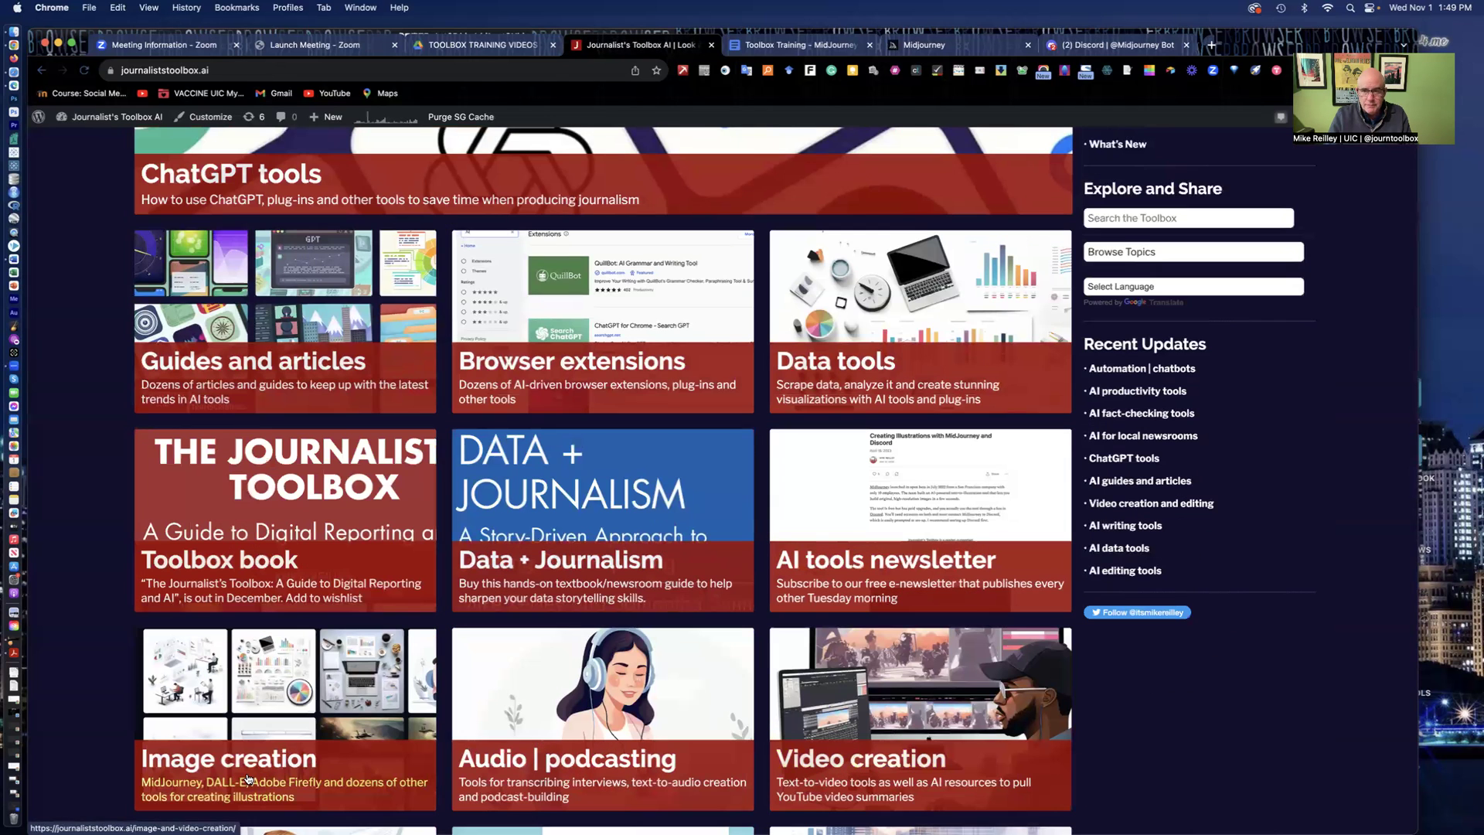
{"action": "scroll", "coordinate": [247, 778], "scroll_direction": "up", "scroll_amount": 7}
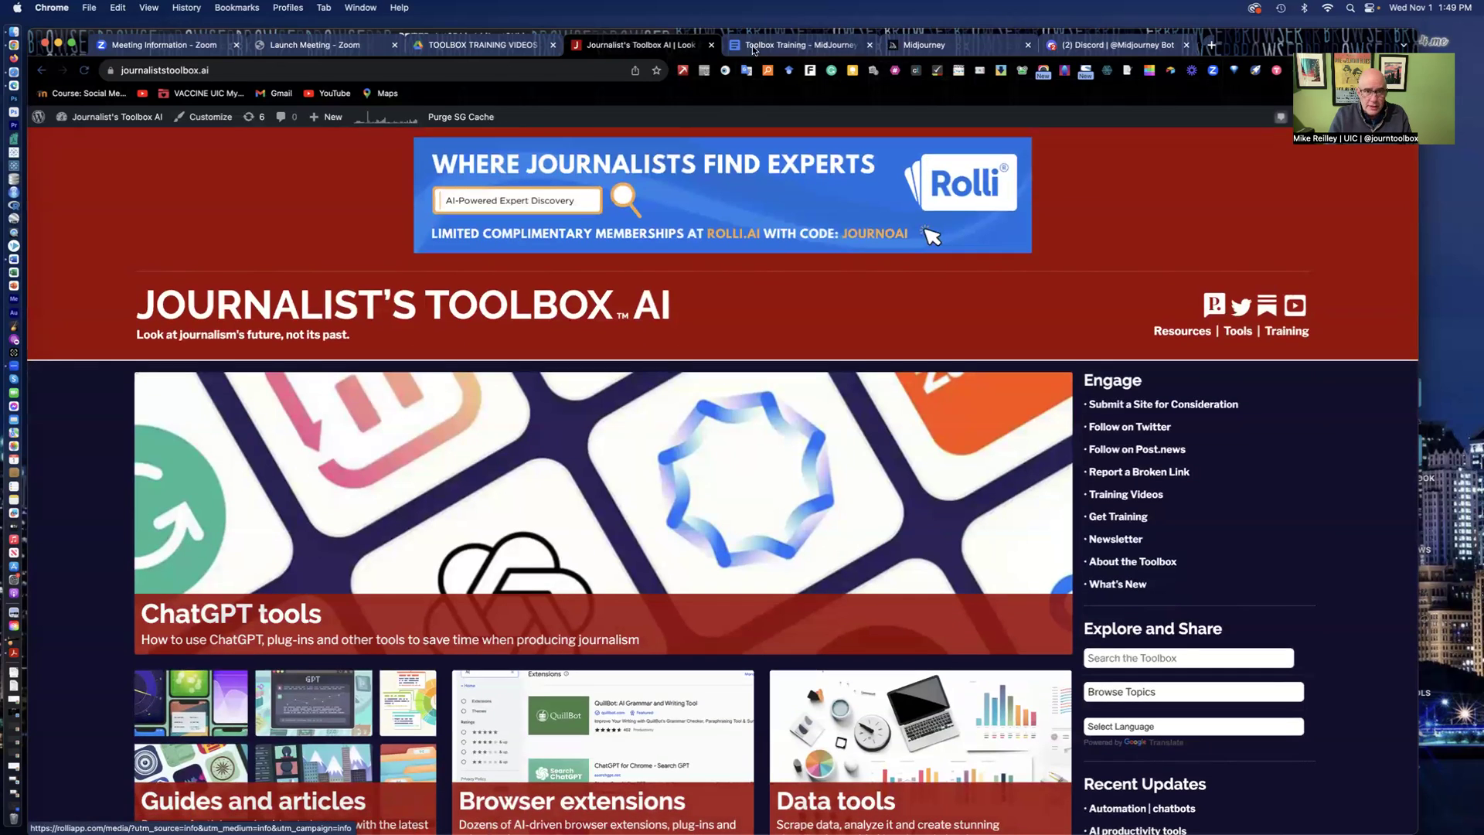
{"action": "left_click", "coordinate": [796, 40]}
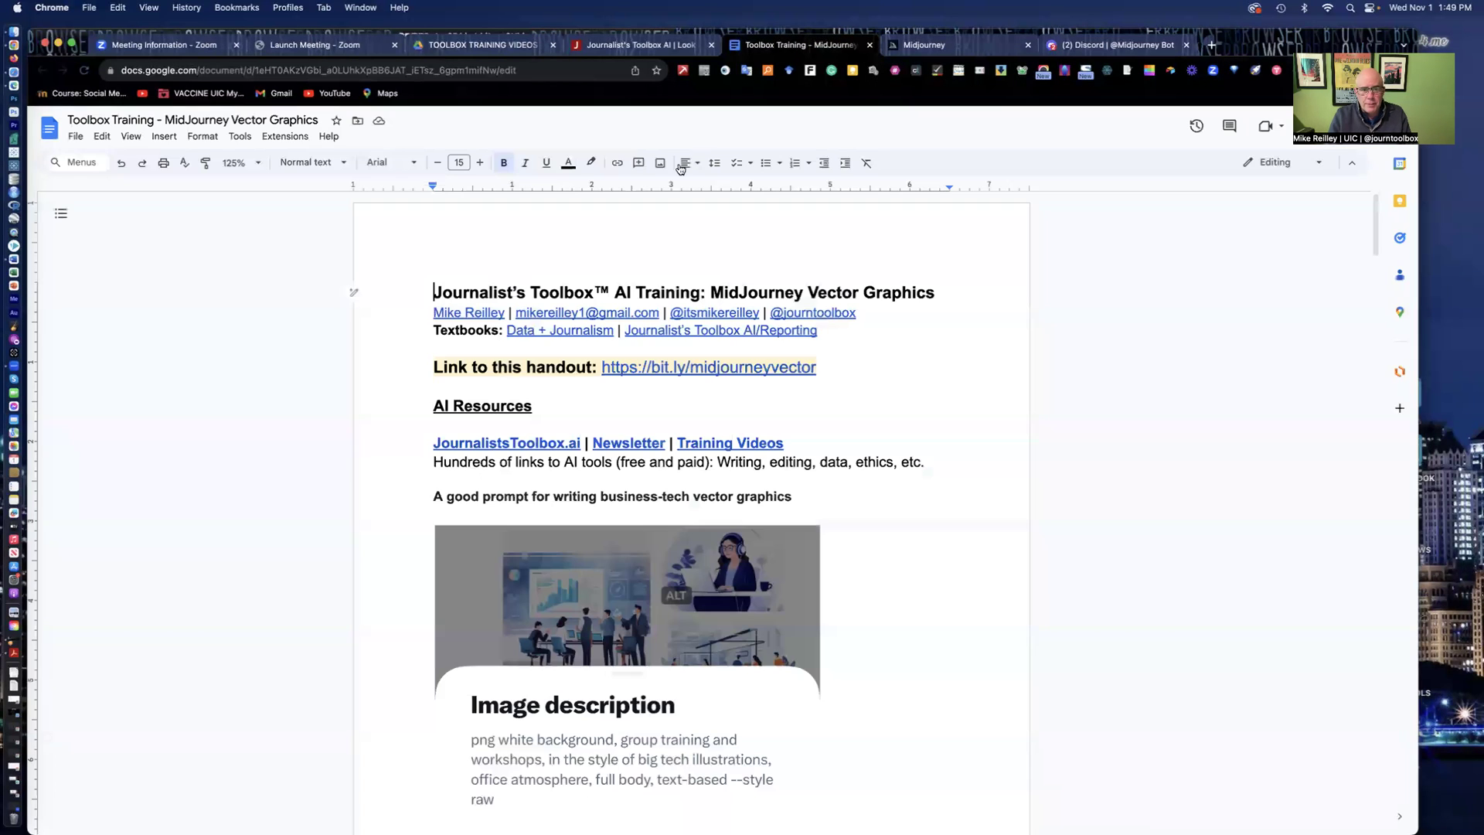
{"action": "left_click", "coordinate": [818, 368]}
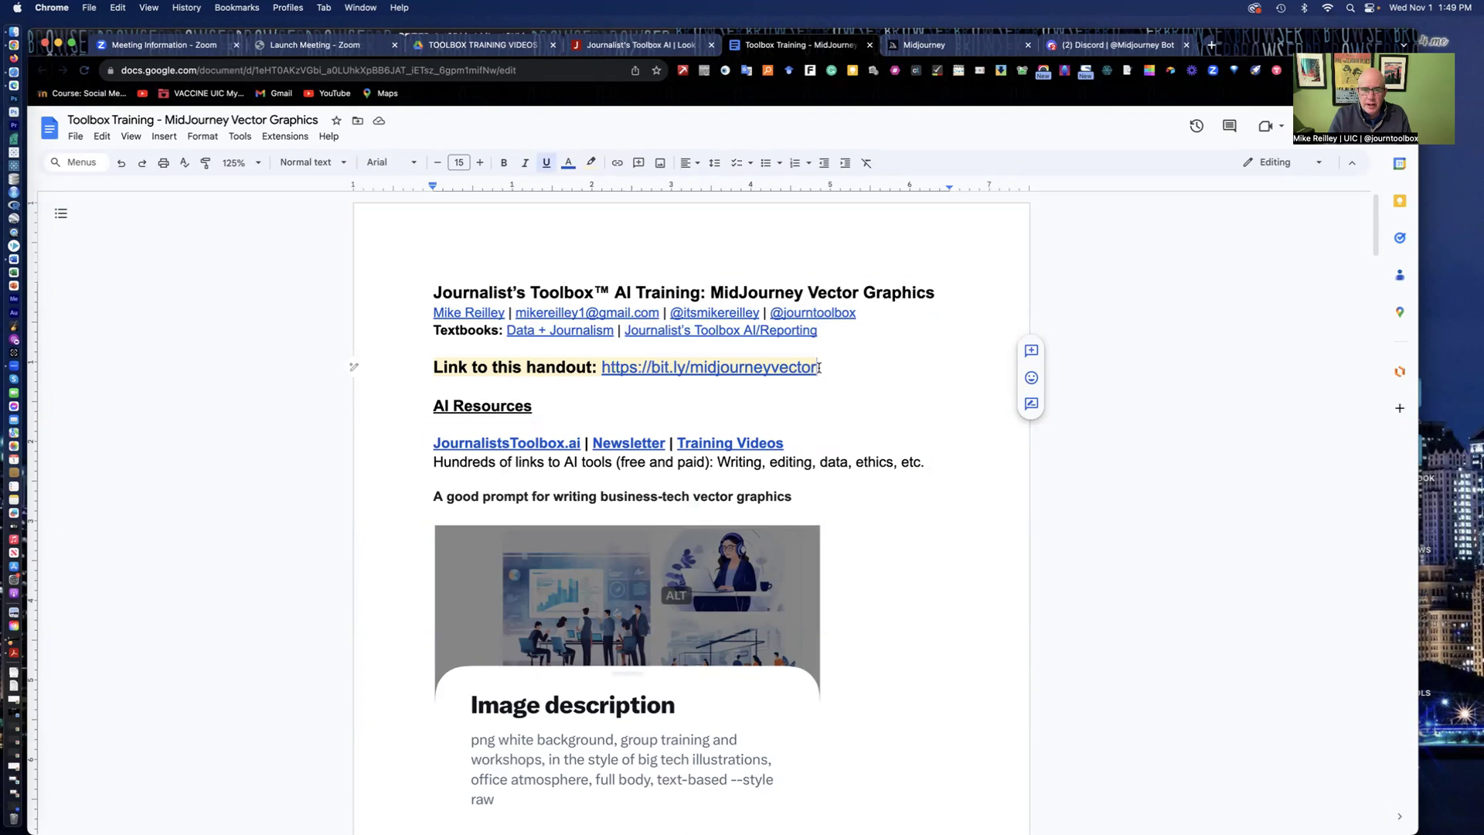
{"action": "left_click_drag", "start_coordinate": [818, 368], "coordinate": [604, 370]}
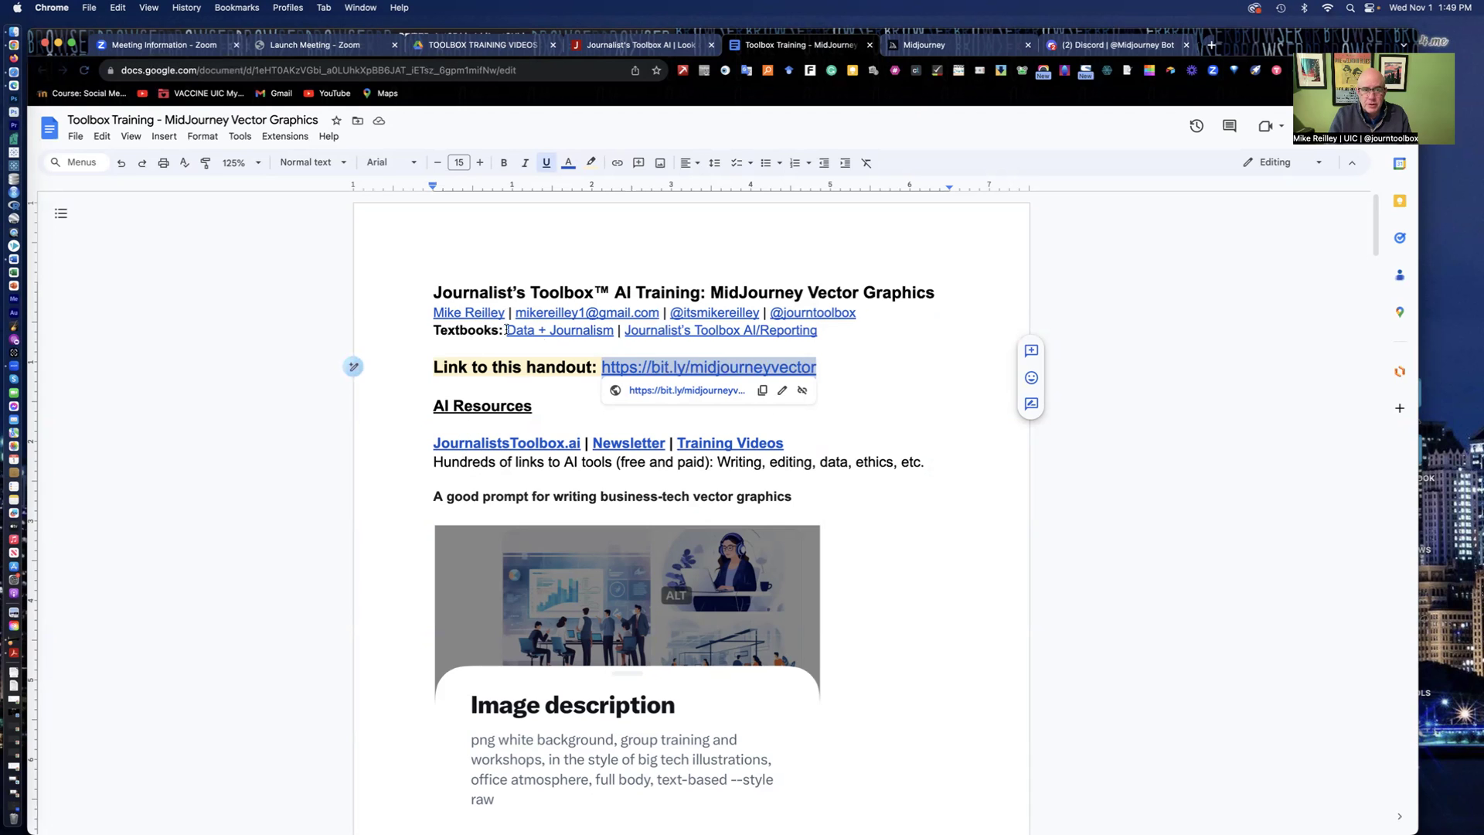
Select the line with the JournalistsToolbox.ai, Newsletter and Training Videos links, and reselect the handout's short link
{"action": "left_click", "coordinate": [423, 445]}
{"action": "key", "text": "Up"}
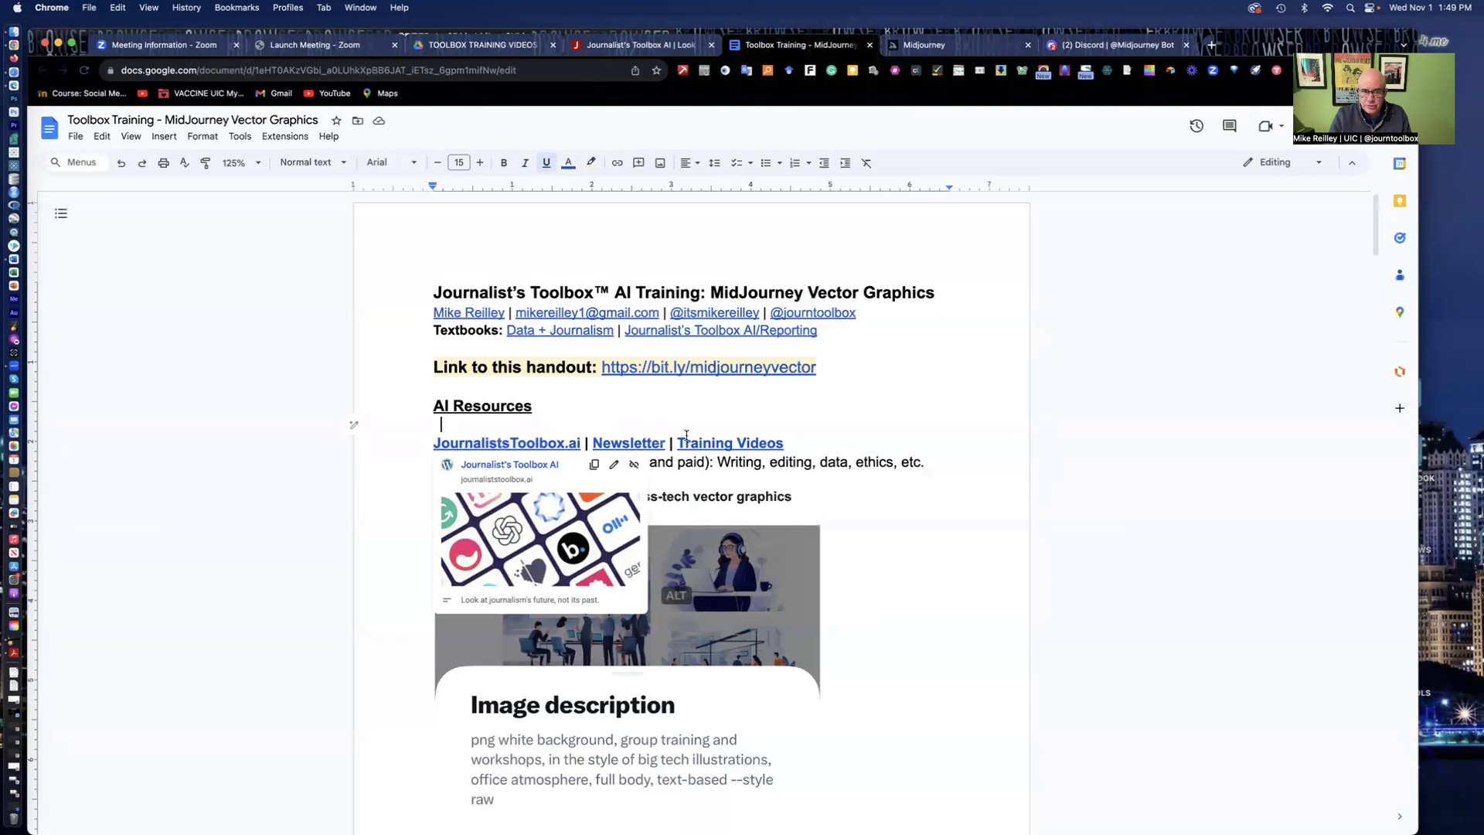
{"action": "left_click", "coordinate": [783, 437], "text": "shift"}
{"action": "triple_click", "coordinate": [740, 446]}
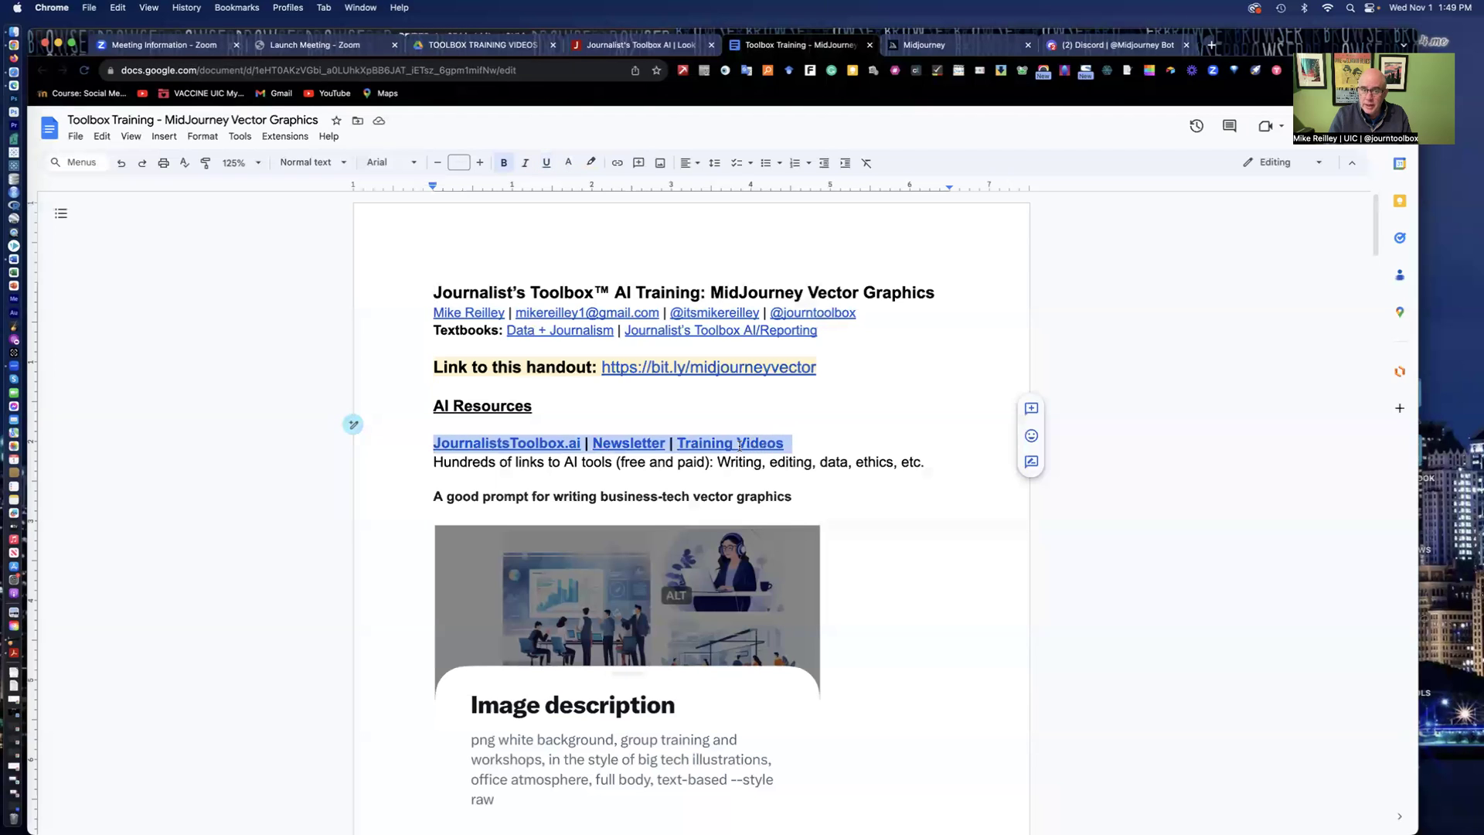
{"action": "left_click", "coordinate": [686, 462]}
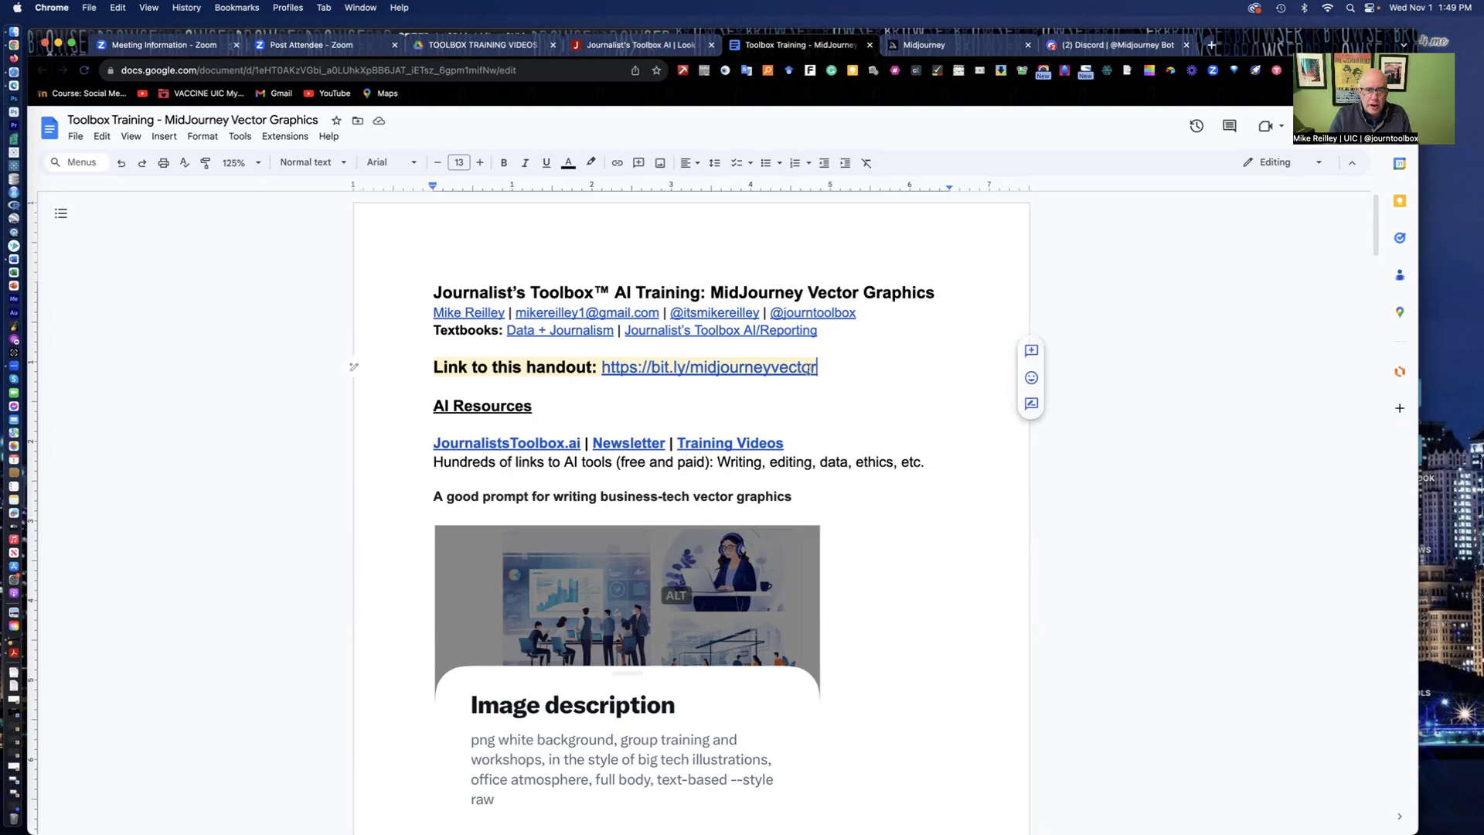
{"action": "left_click_drag", "start_coordinate": [817, 368], "coordinate": [603, 378]}
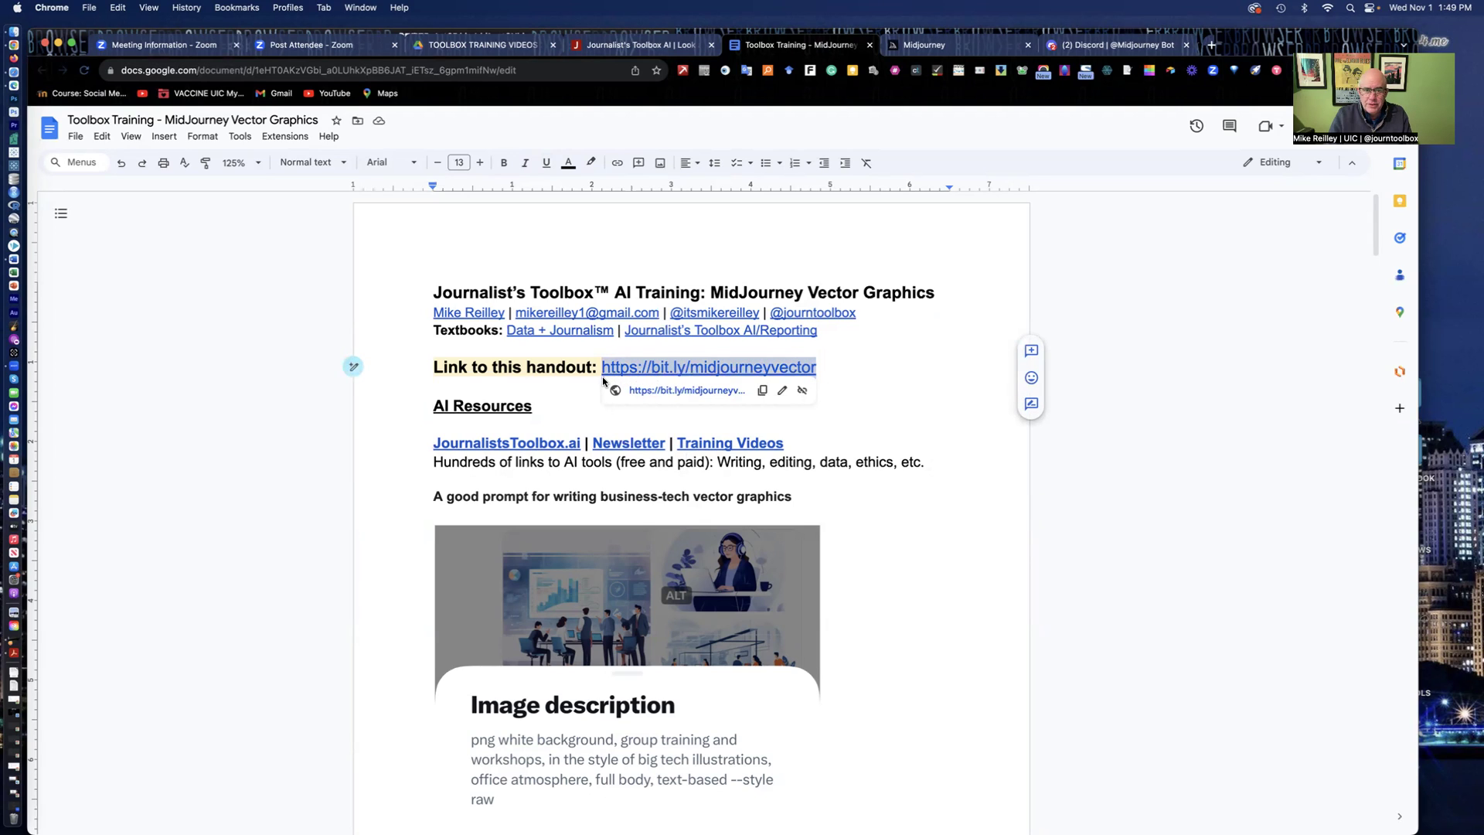
Look over the Midjourney homepage, the Midjourney Bot chat in Discord and the Google Docs training handout
{"action": "left_click", "coordinate": [938, 44]}
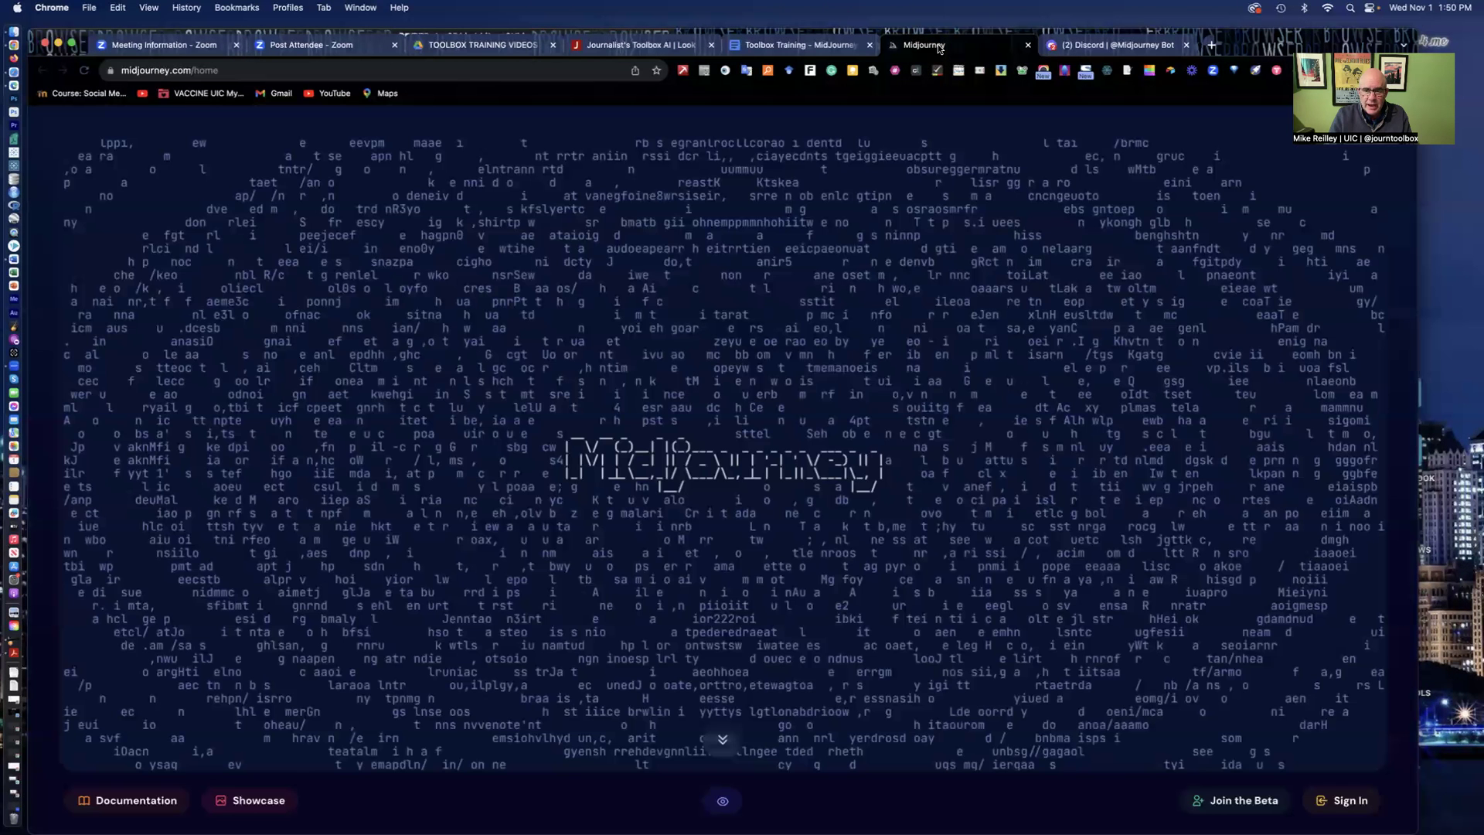
{"action": "left_click", "coordinate": [1101, 46]}
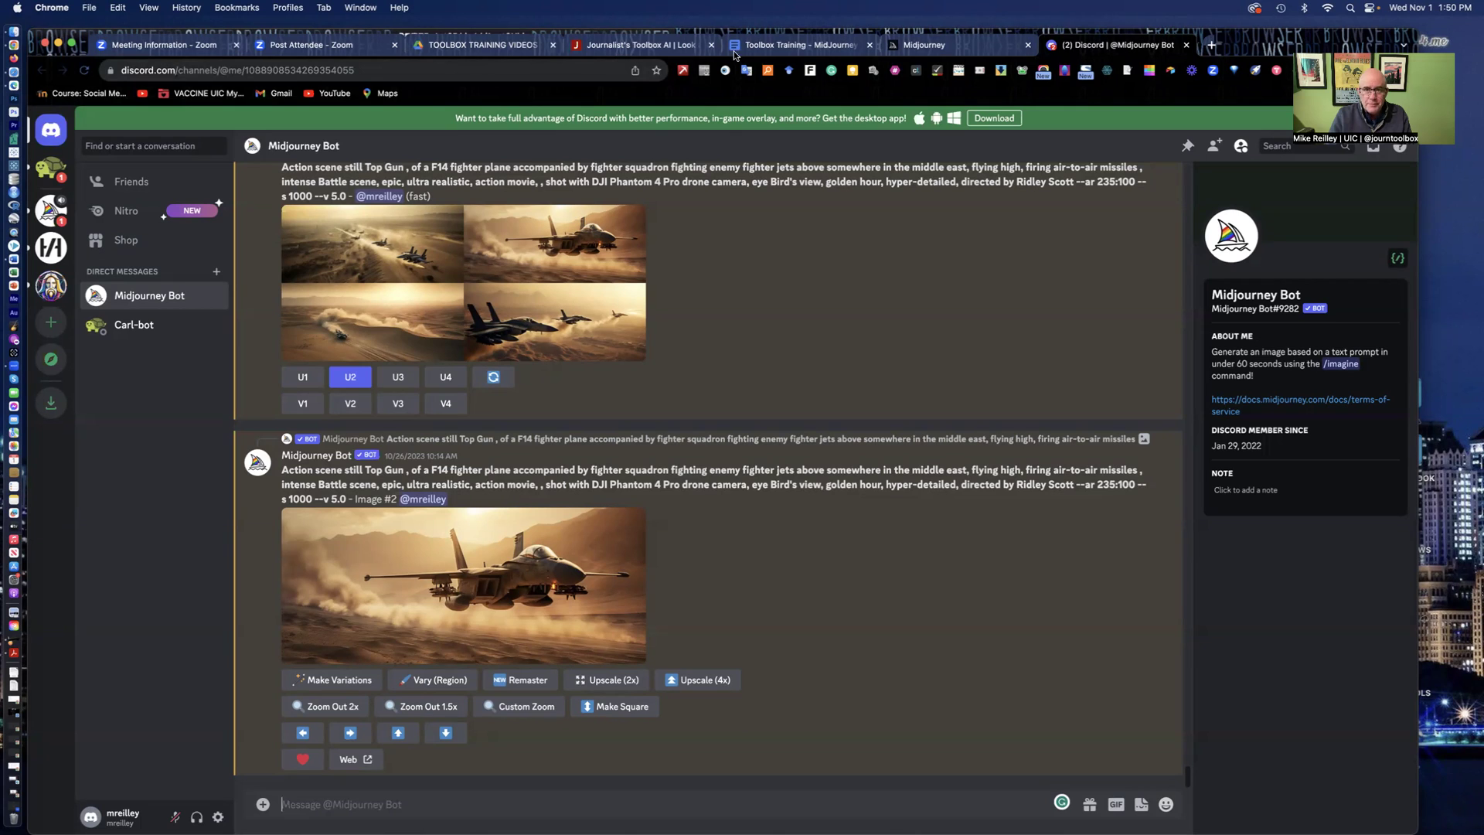
{"action": "left_click", "coordinate": [932, 44]}
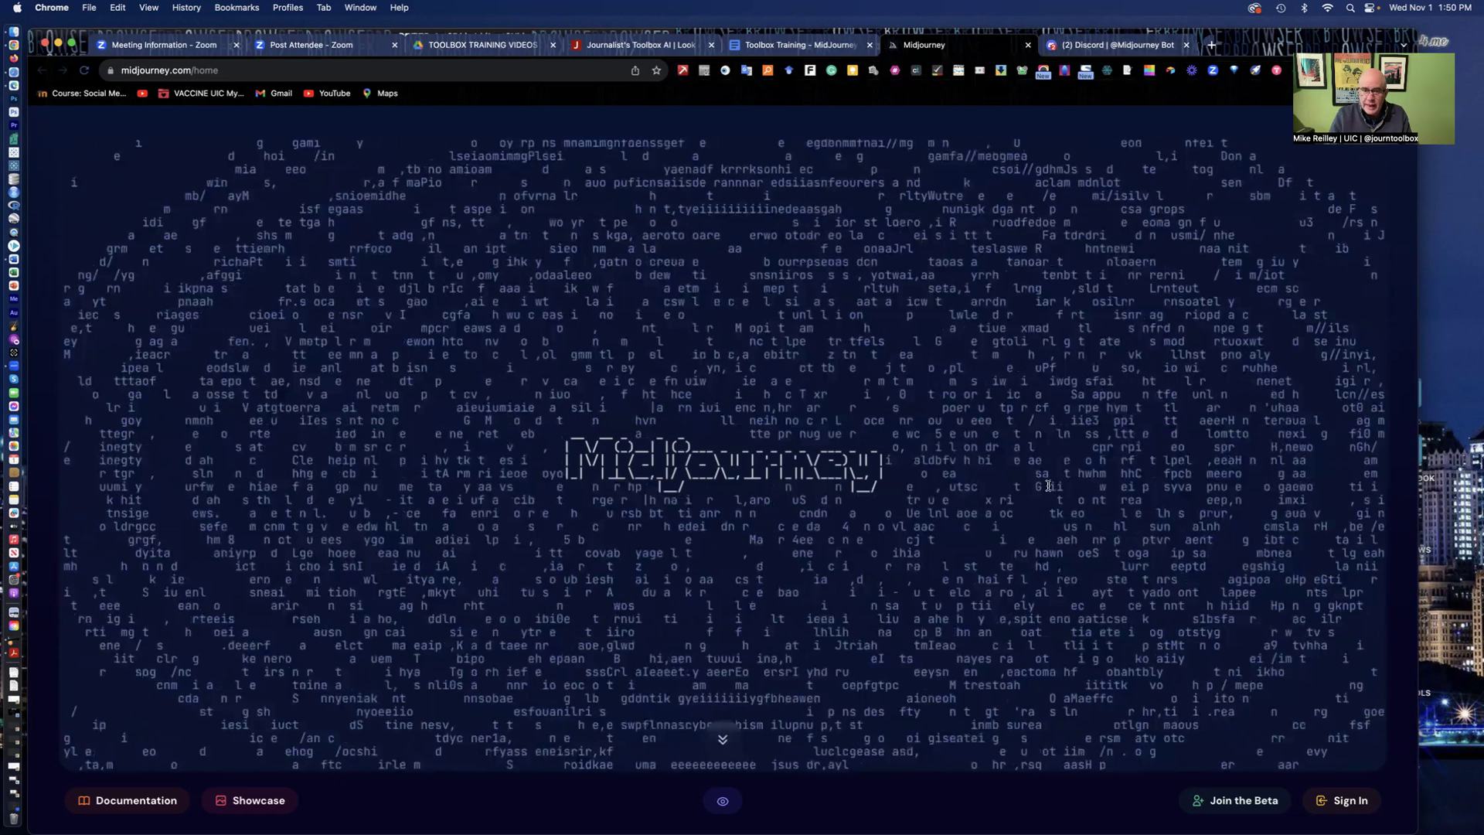
{"action": "left_click", "coordinate": [1080, 47]}
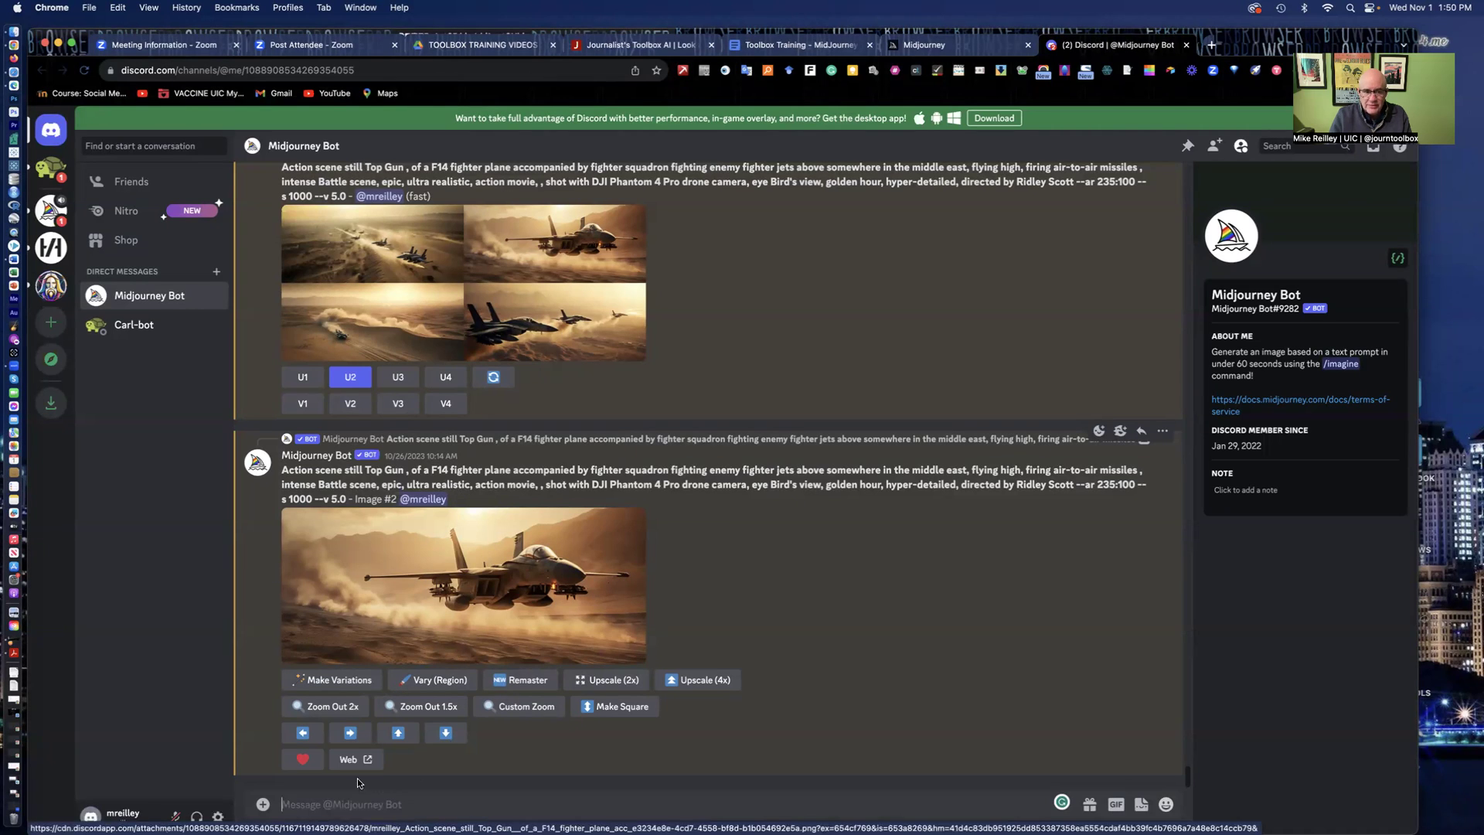
{"action": "left_click", "coordinate": [923, 45]}
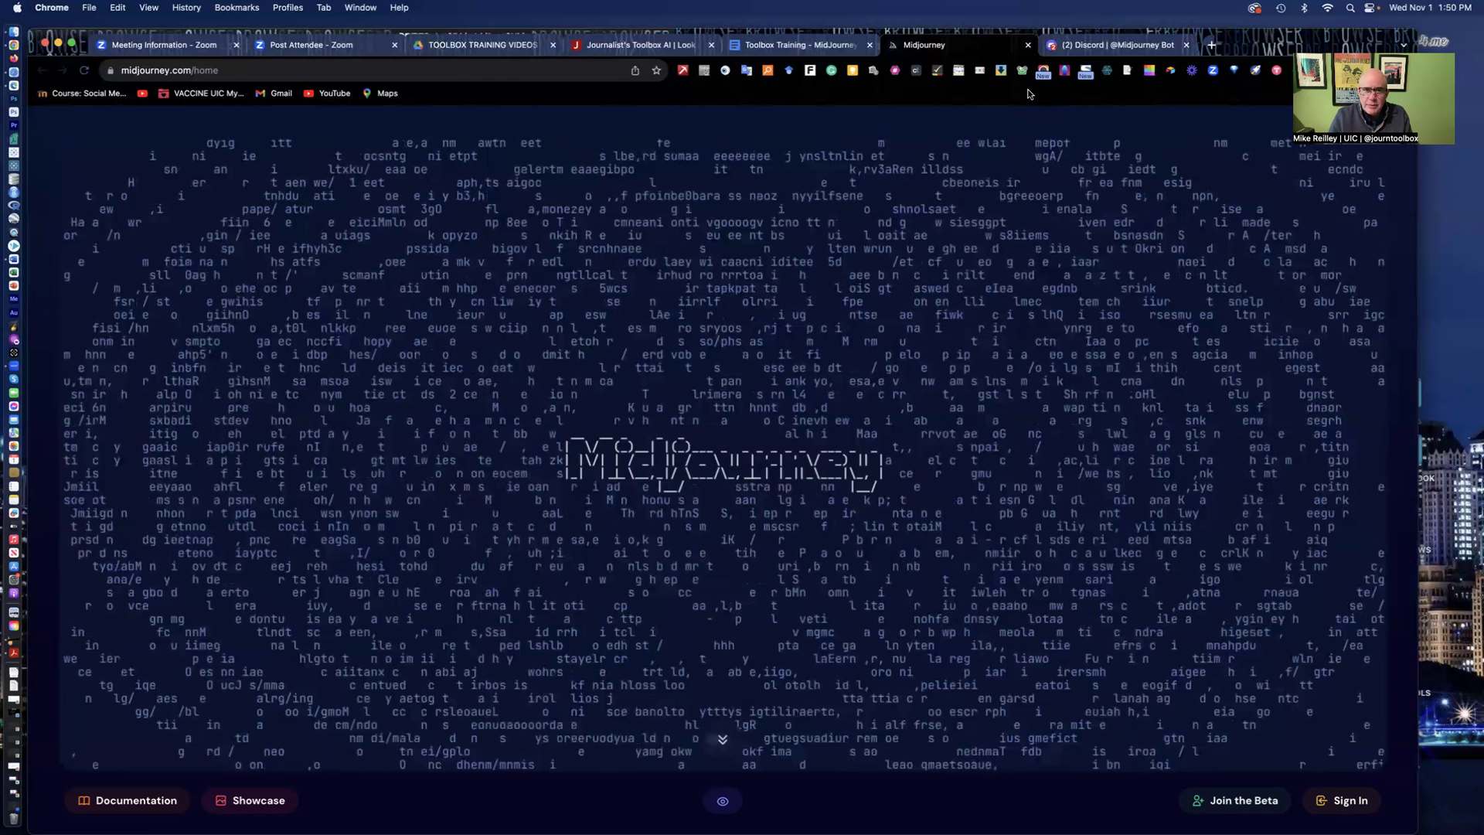
{"action": "left_click", "coordinate": [804, 45]}
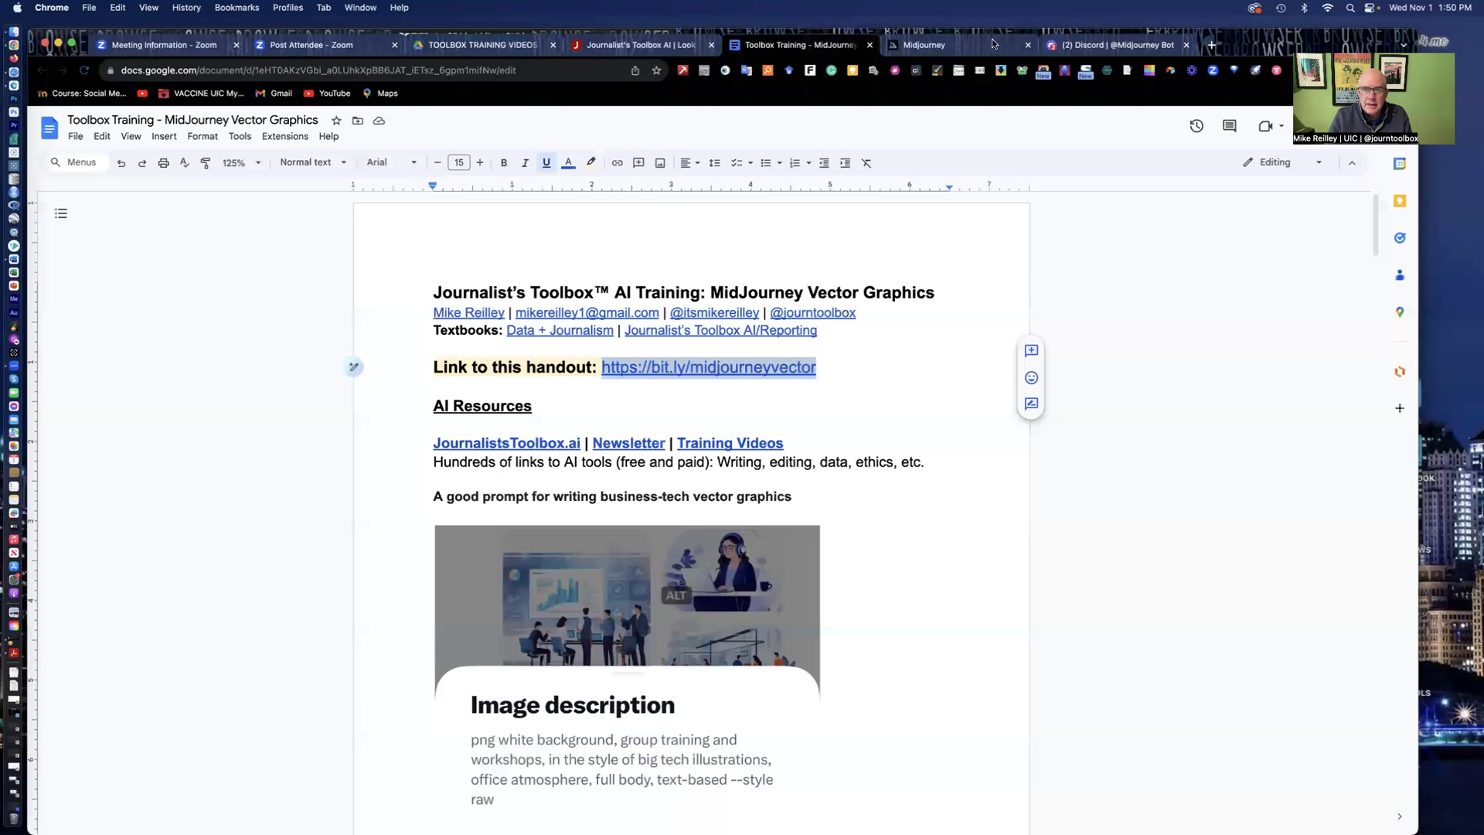
{"action": "left_click", "coordinate": [1094, 47]}
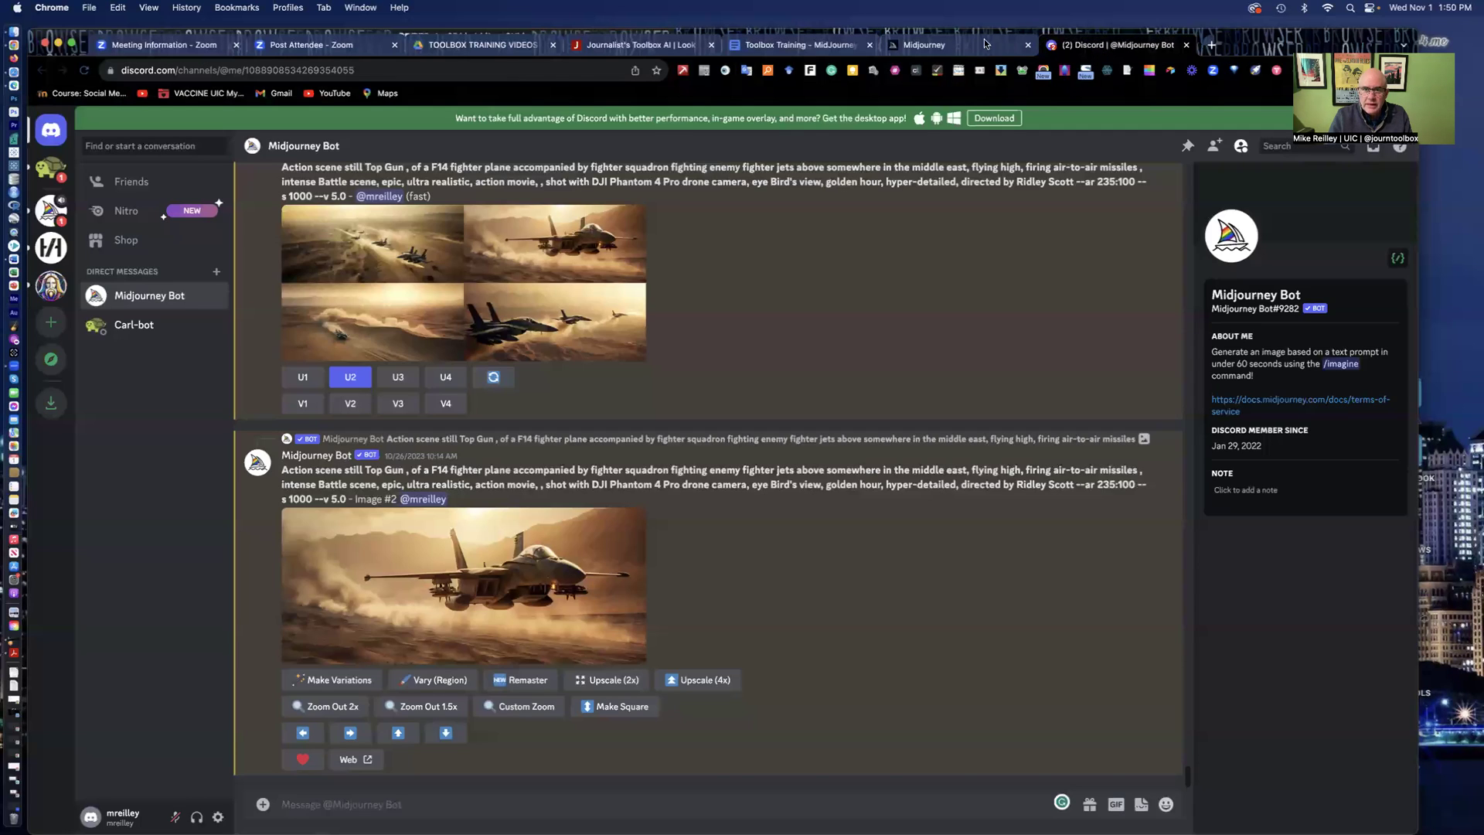
Sign in to the Midjourney website by authorizing Midjourney Bot to access the Discord account
{"action": "left_click", "coordinate": [951, 45]}
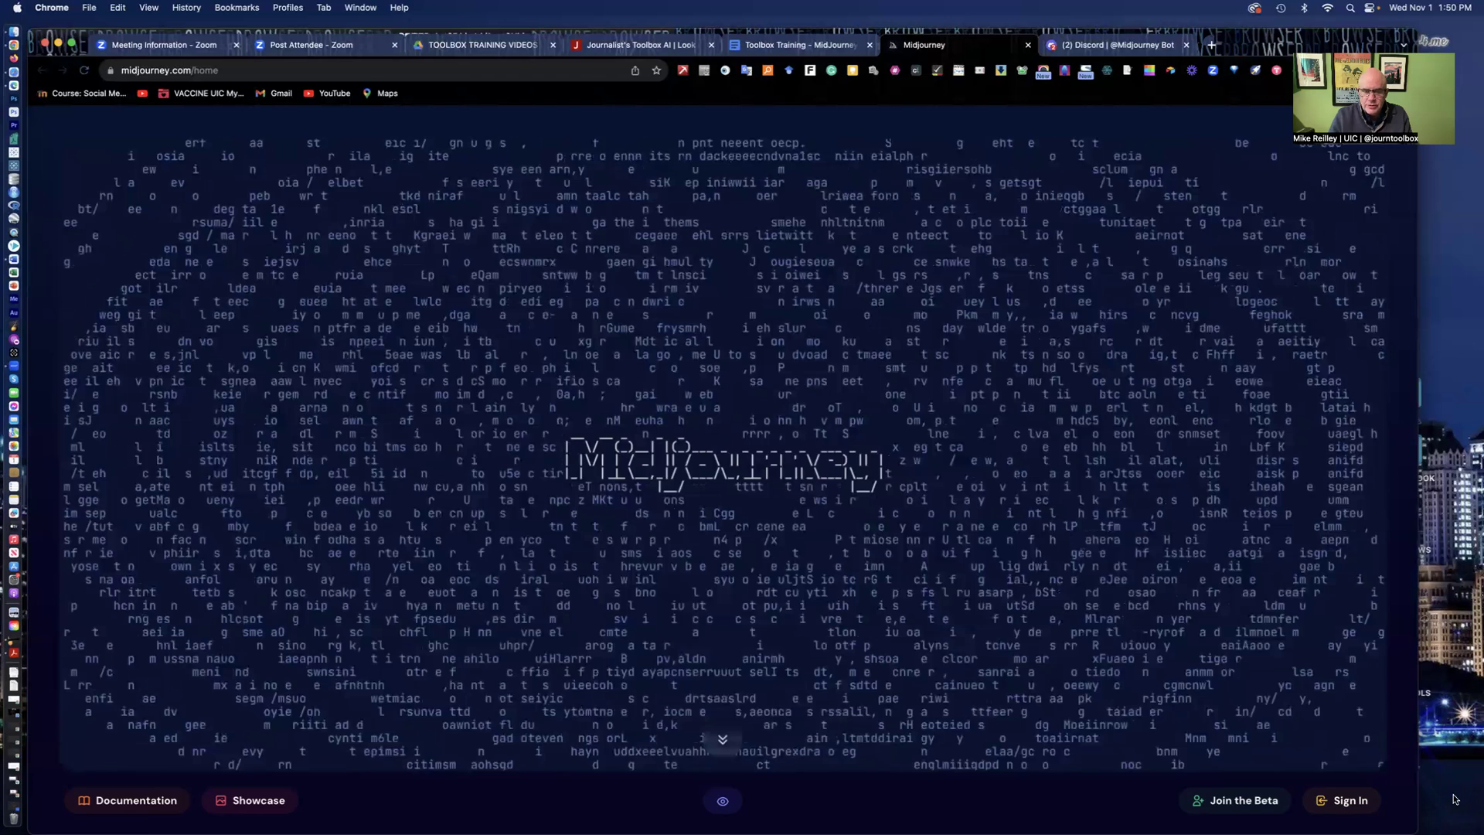
{"action": "left_click", "coordinate": [1350, 803]}
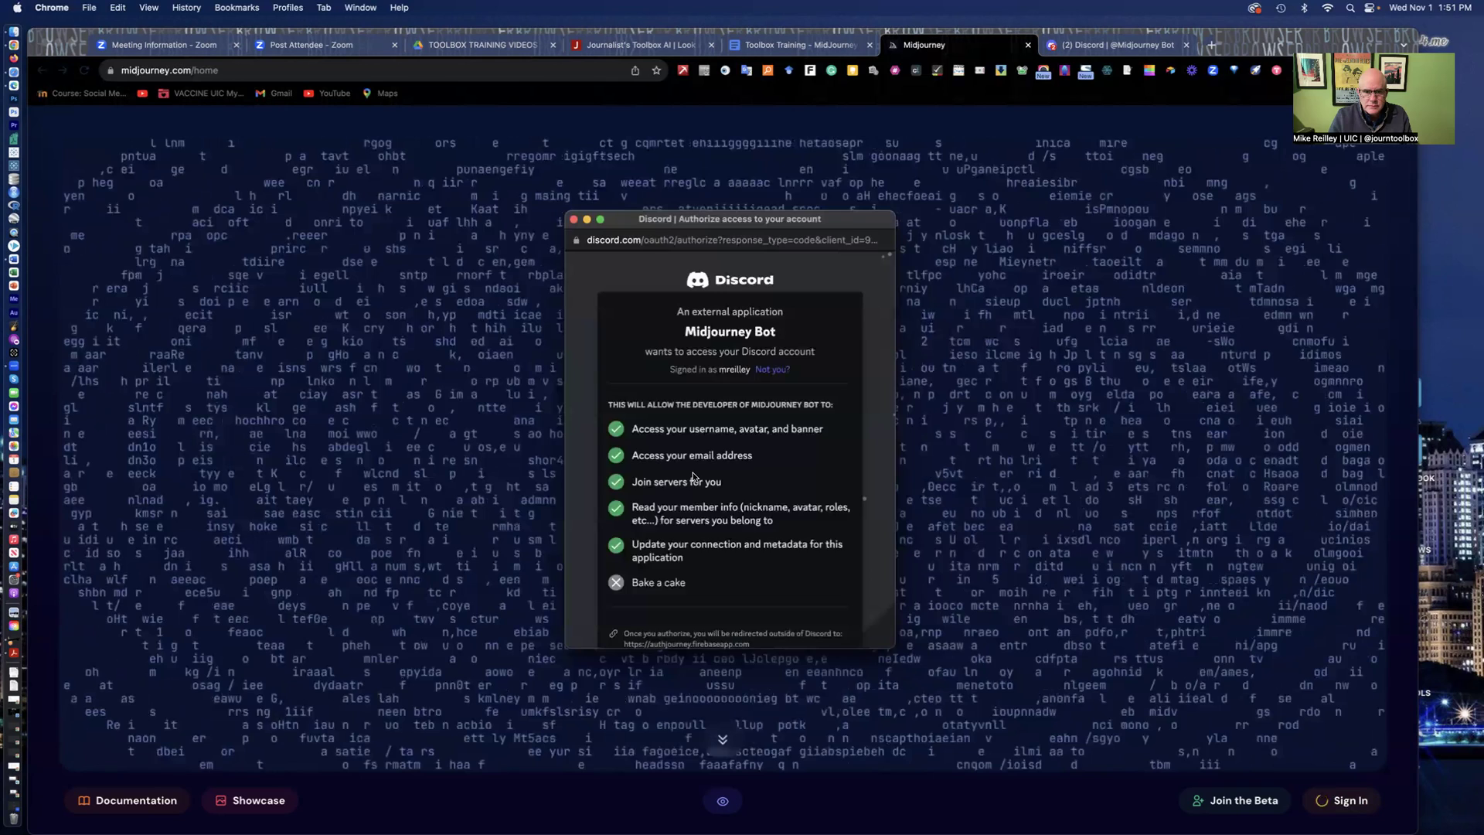
{"action": "scroll", "coordinate": [772, 572], "scroll_direction": "down", "scroll_amount": 3}
{"action": "left_click", "coordinate": [811, 626]}
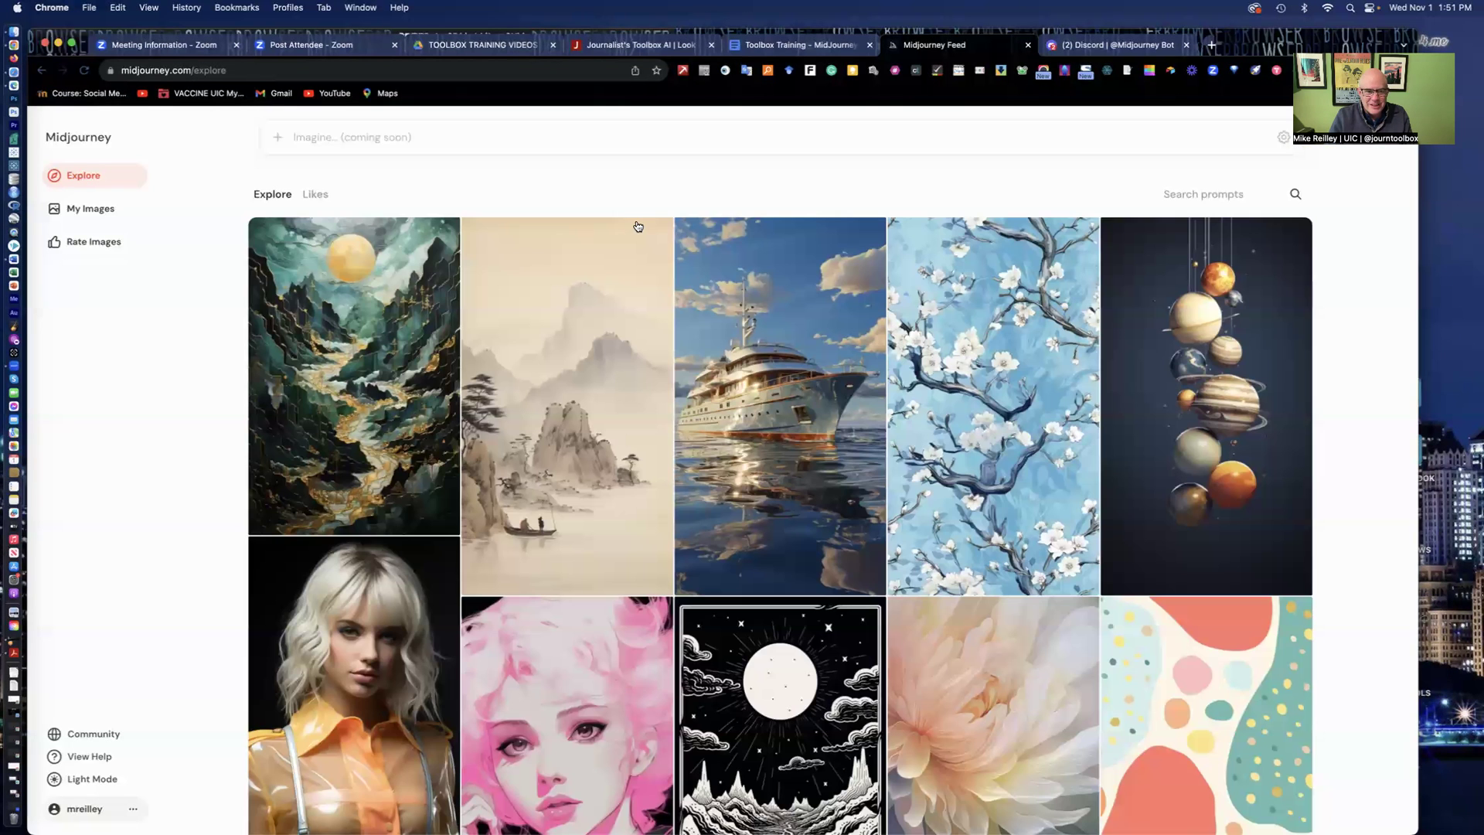
Browse the image gallery on Midjourney's Explore page and view the account's subscription plans
{"action": "scroll", "coordinate": [553, 325], "scroll_direction": "down", "scroll_amount": 2}
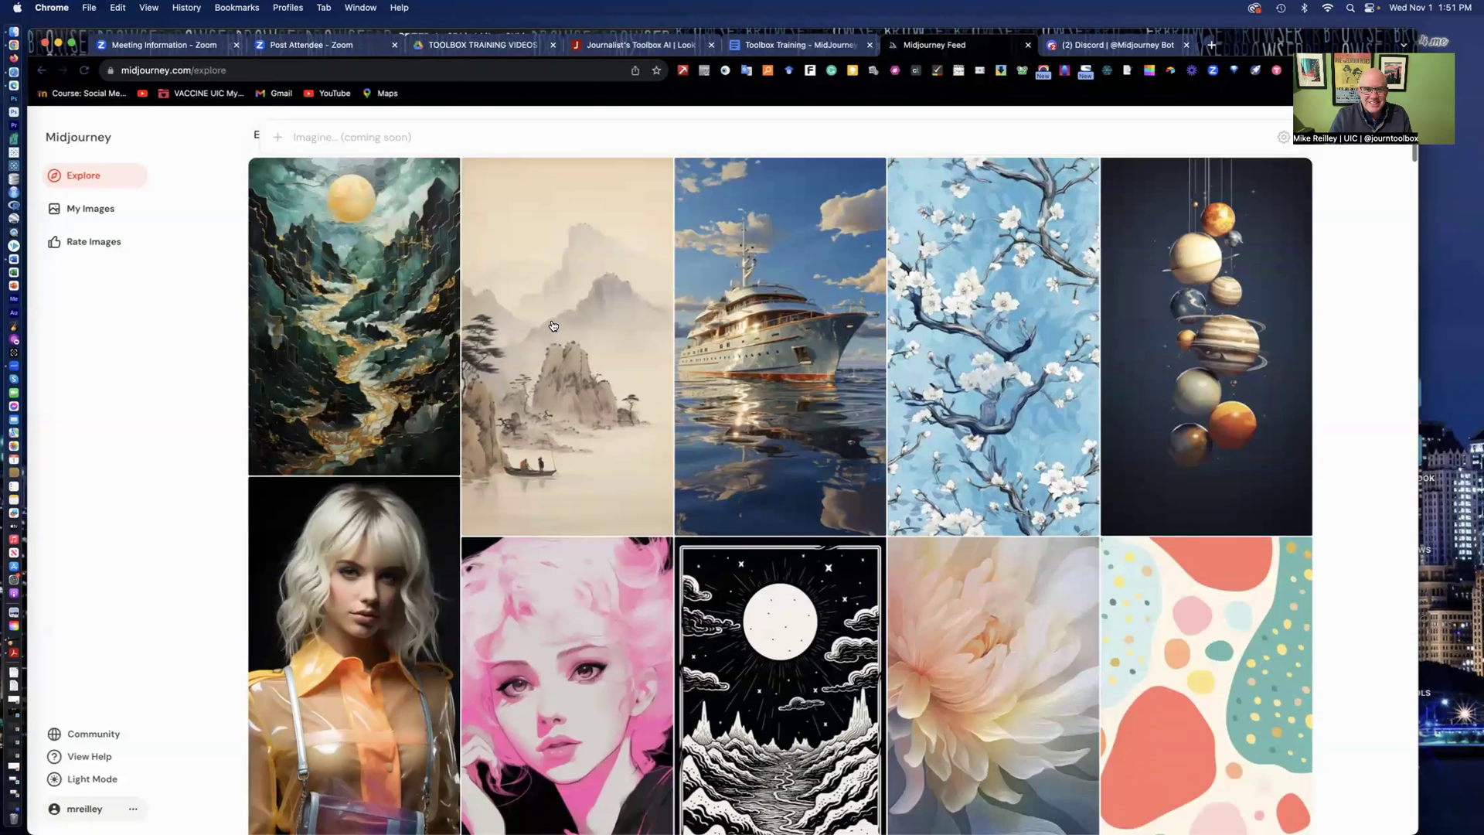
{"action": "scroll", "coordinate": [553, 325], "scroll_direction": "down", "scroll_amount": 4}
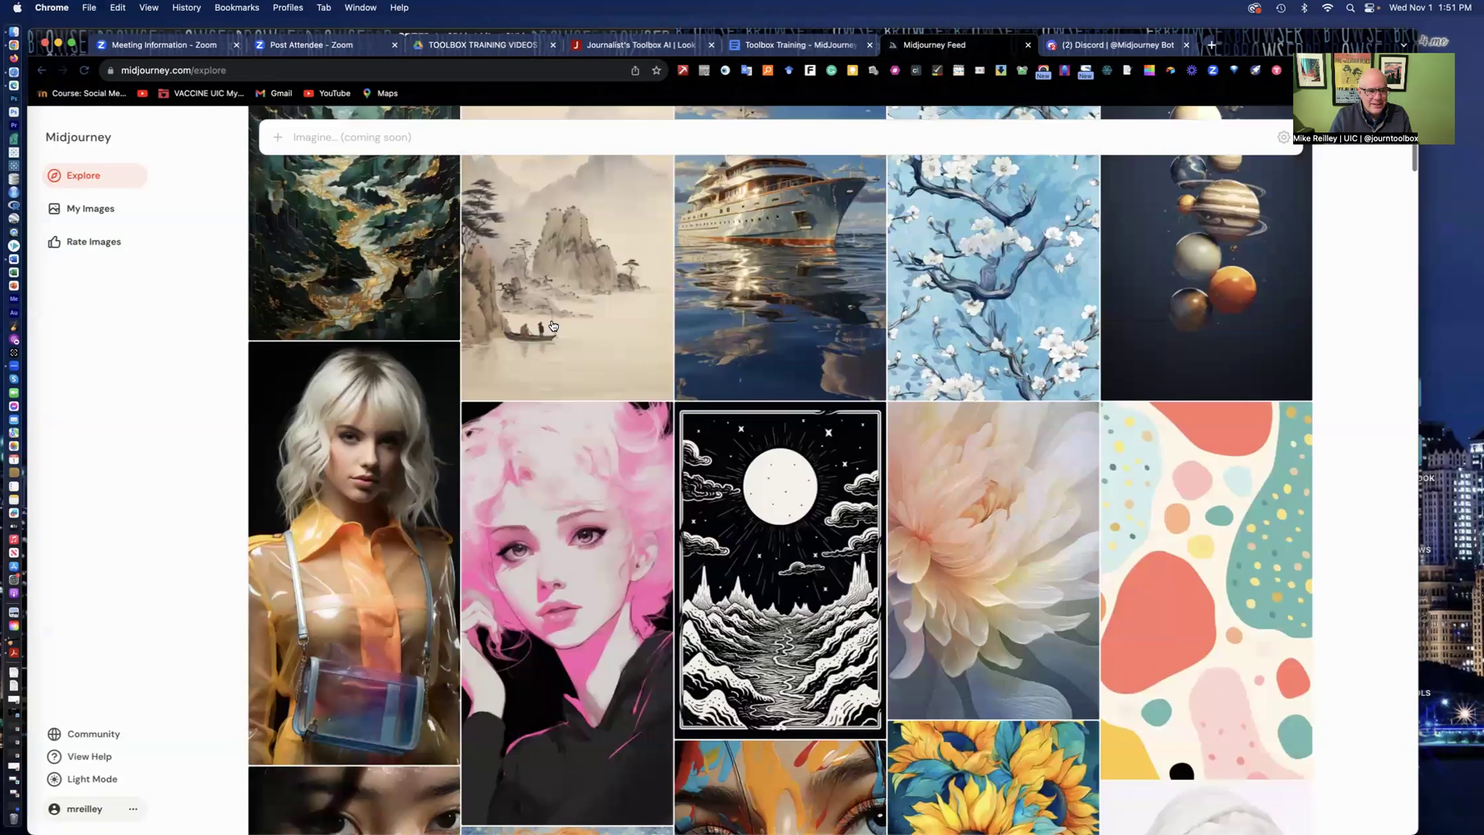
{"action": "scroll", "coordinate": [553, 326], "scroll_direction": "up", "scroll_amount": 6}
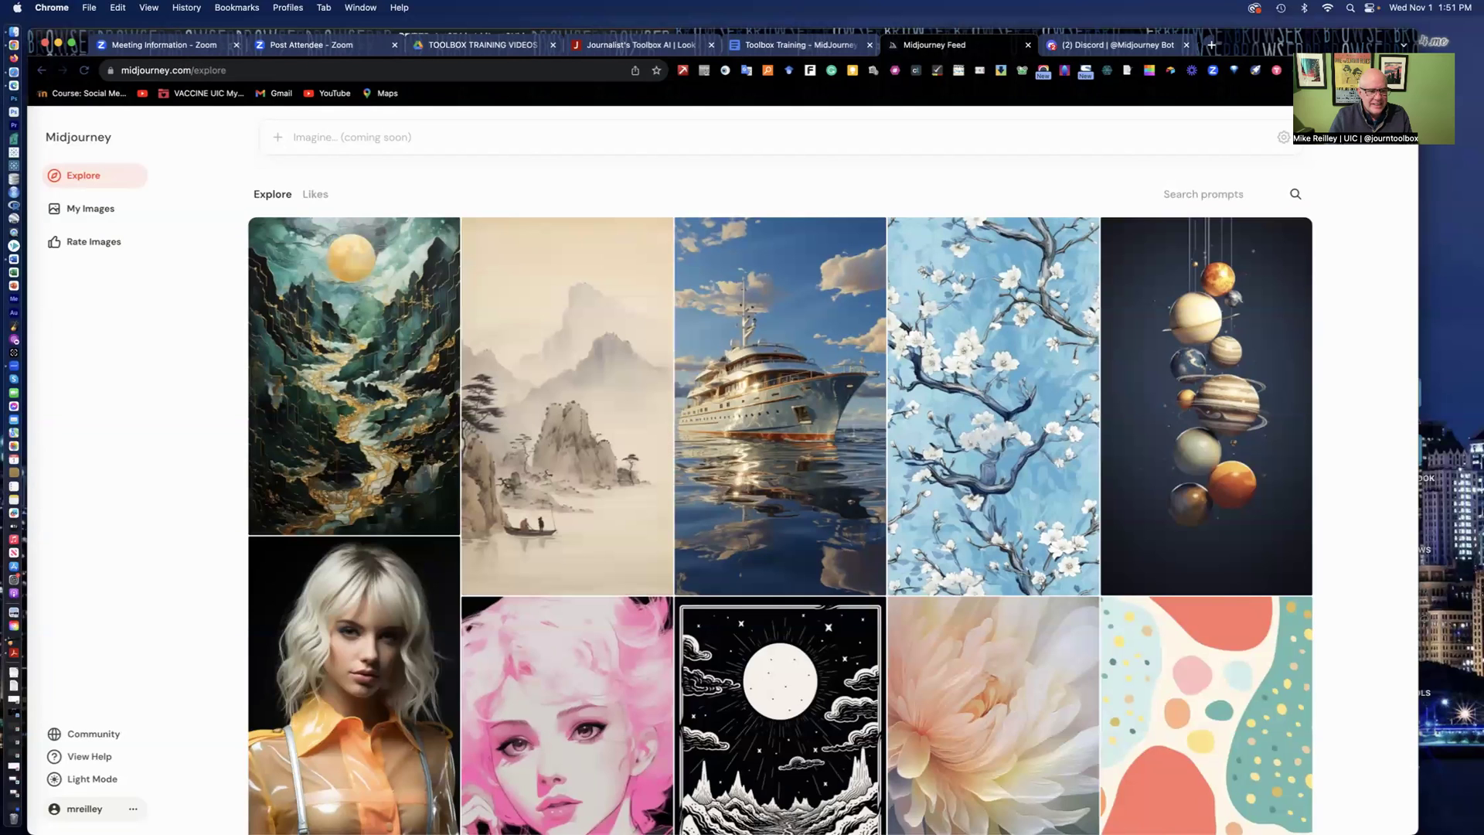
{"action": "left_click", "coordinate": [90, 814]}
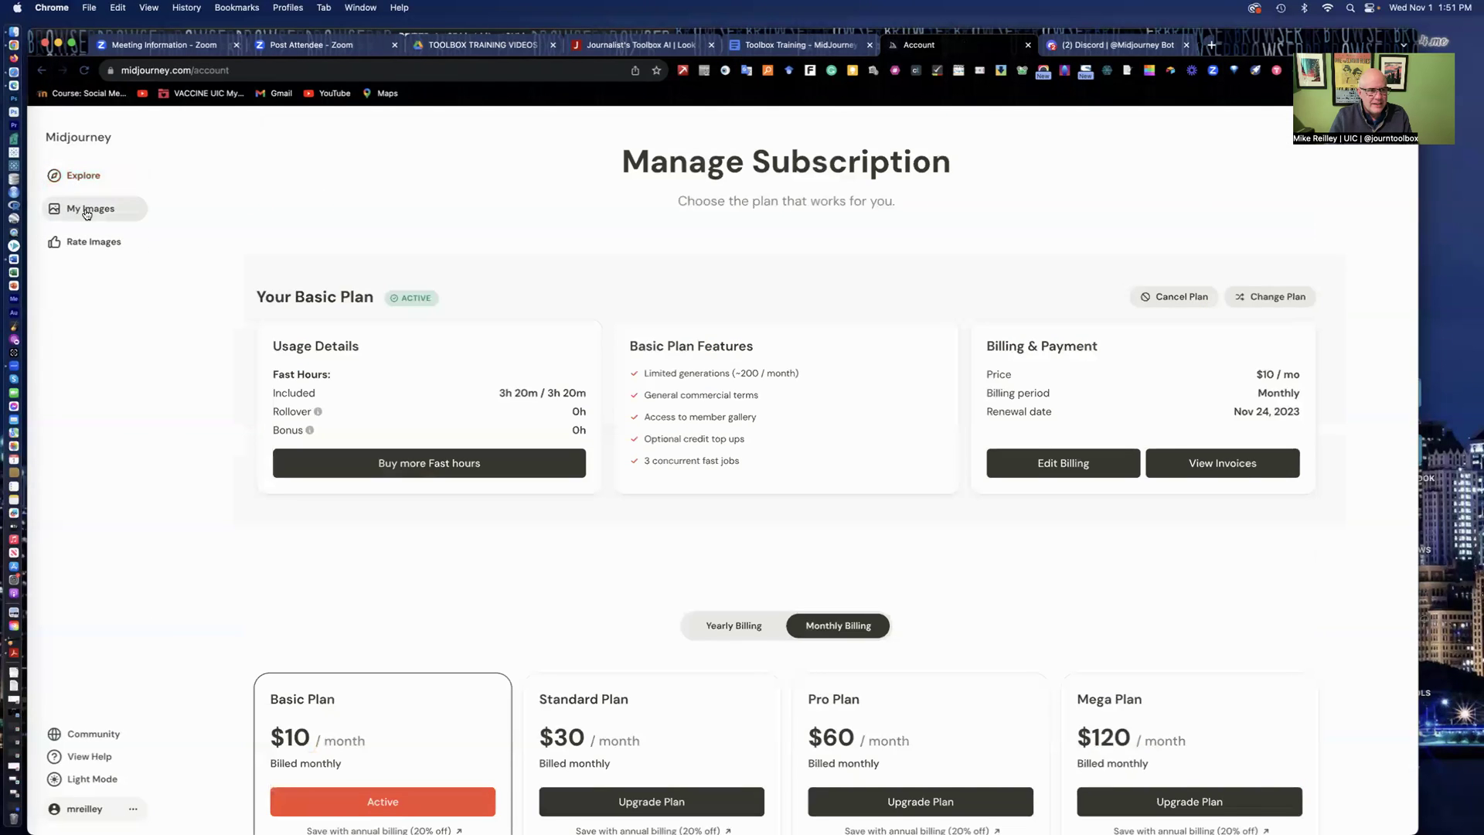
Show the account's own generated images and examine the dated groups from October back to early September 2023
{"action": "left_click", "coordinate": [87, 211]}
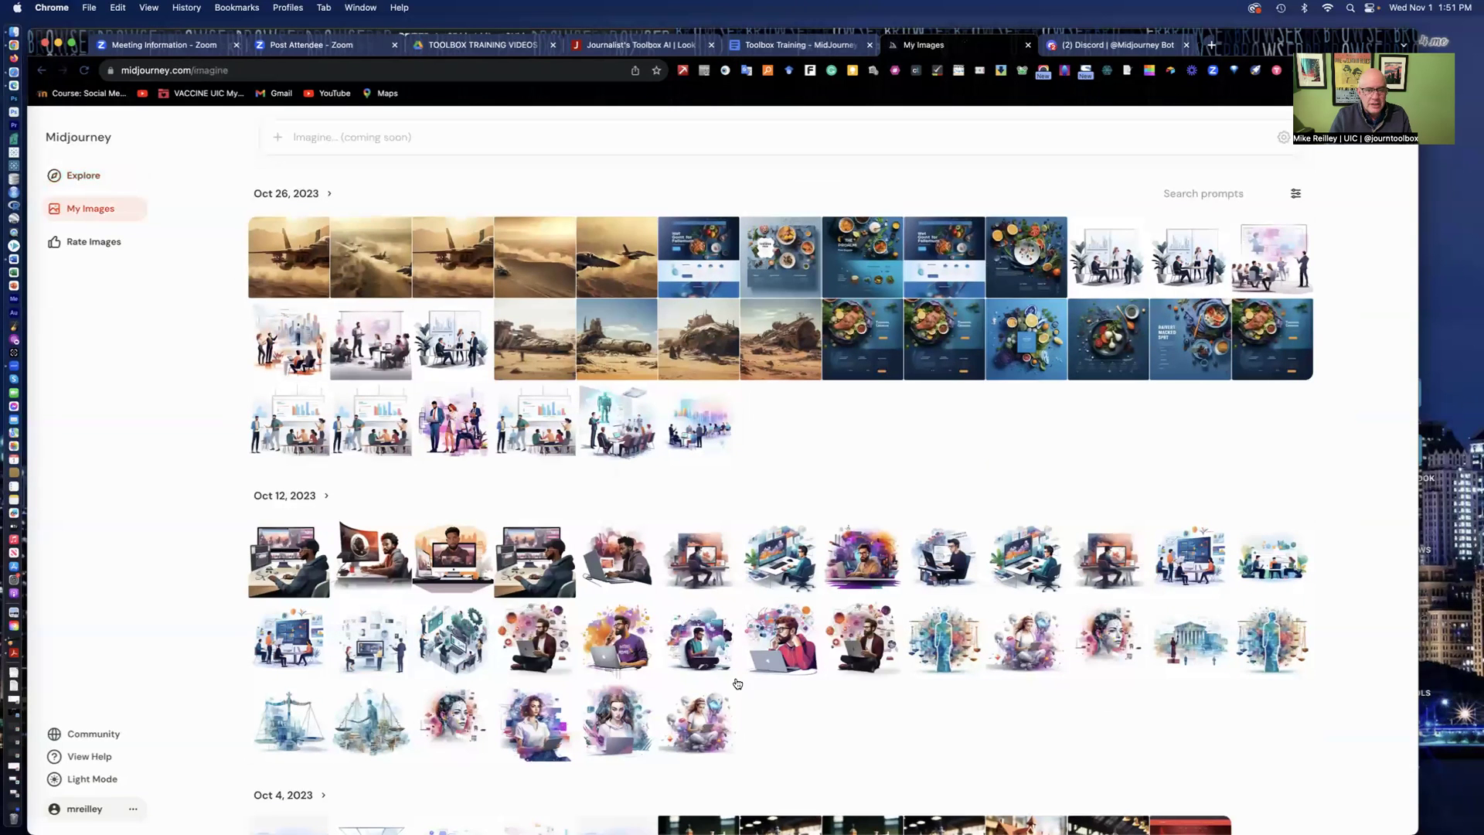
{"action": "scroll", "coordinate": [736, 681], "scroll_direction": "down", "scroll_amount": 4}
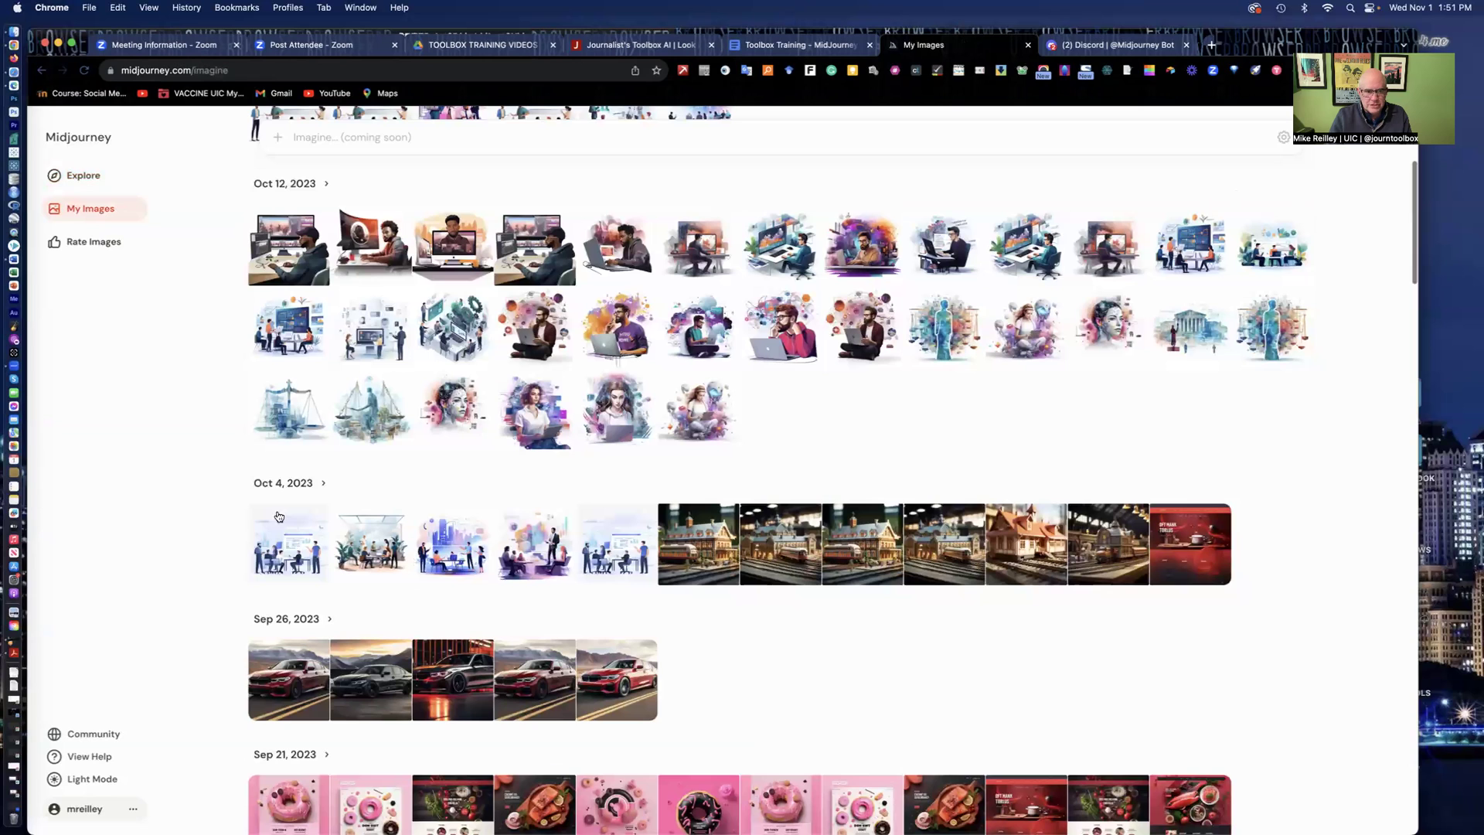
{"action": "scroll", "coordinate": [292, 427], "scroll_direction": "down", "scroll_amount": 1}
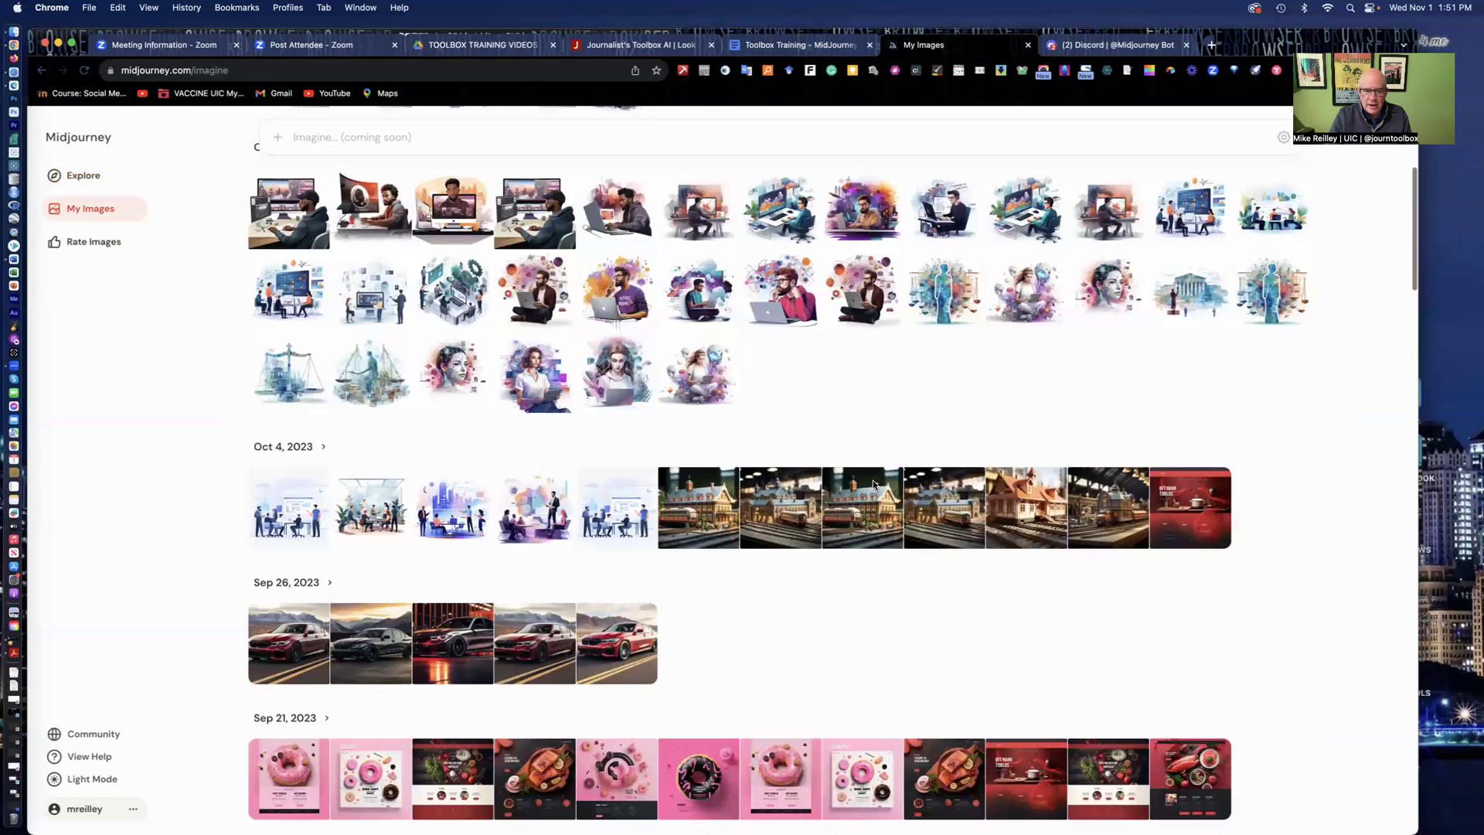
{"action": "scroll", "coordinate": [999, 509], "scroll_direction": "down", "scroll_amount": 5}
{"action": "scroll", "coordinate": [815, 624], "scroll_direction": "down", "scroll_amount": 3}
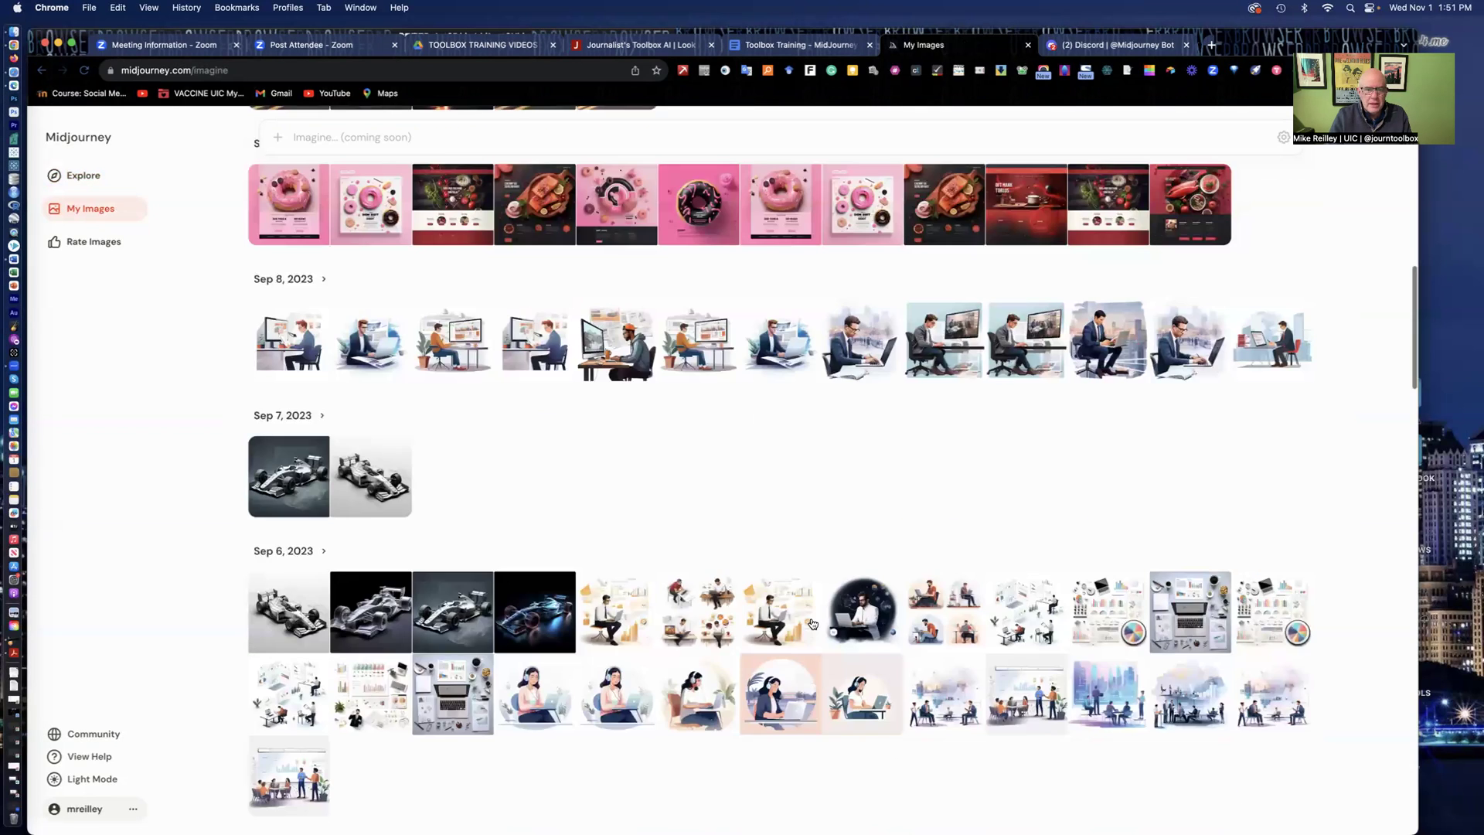
{"action": "scroll", "coordinate": [552, 344], "scroll_direction": "down", "scroll_amount": 1}
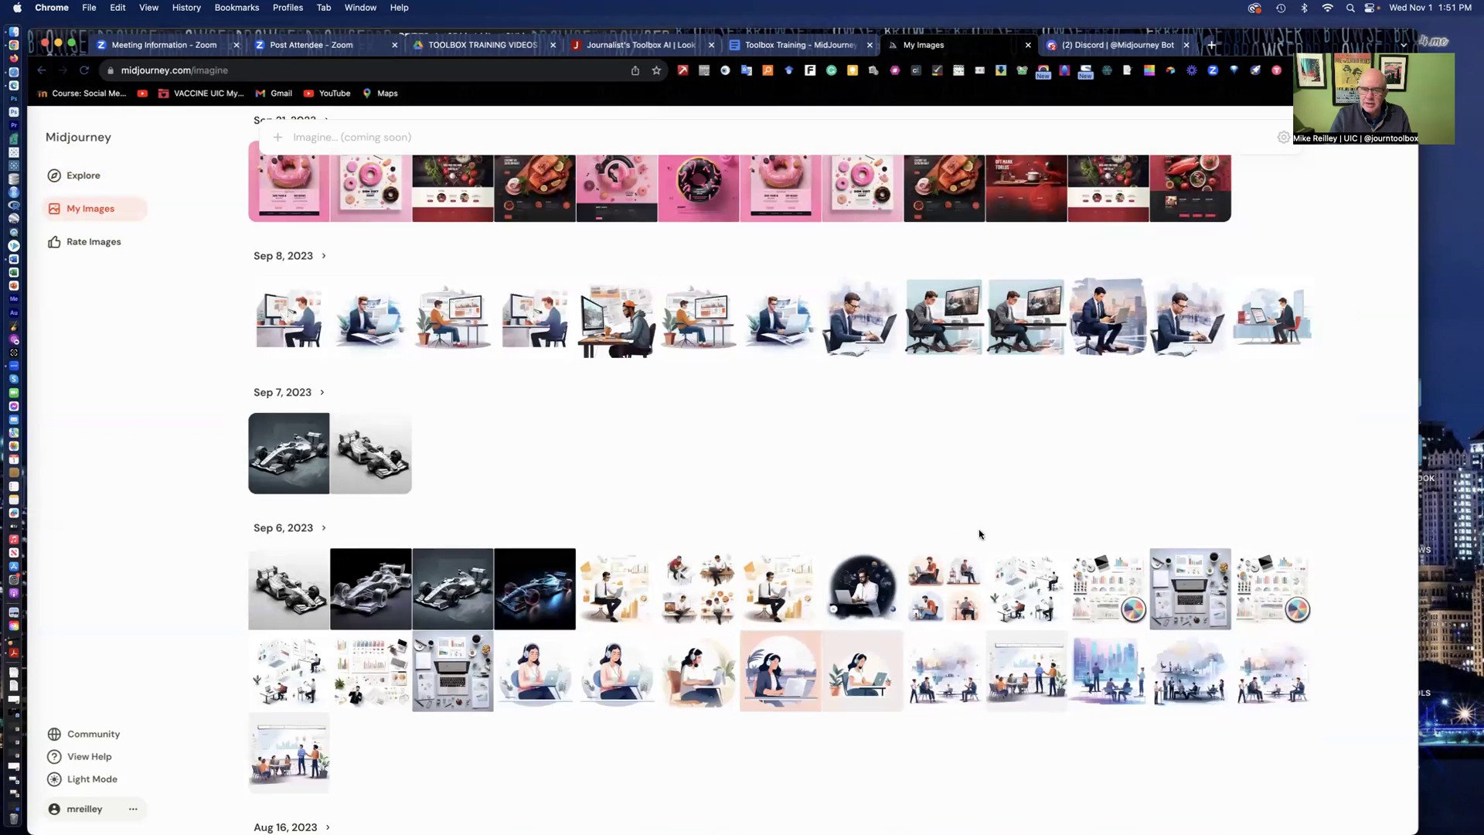
{"action": "scroll", "coordinate": [1028, 518], "scroll_direction": "up", "scroll_amount": 1}
{"action": "scroll", "coordinate": [1028, 518], "scroll_direction": "up", "scroll_amount": 3}
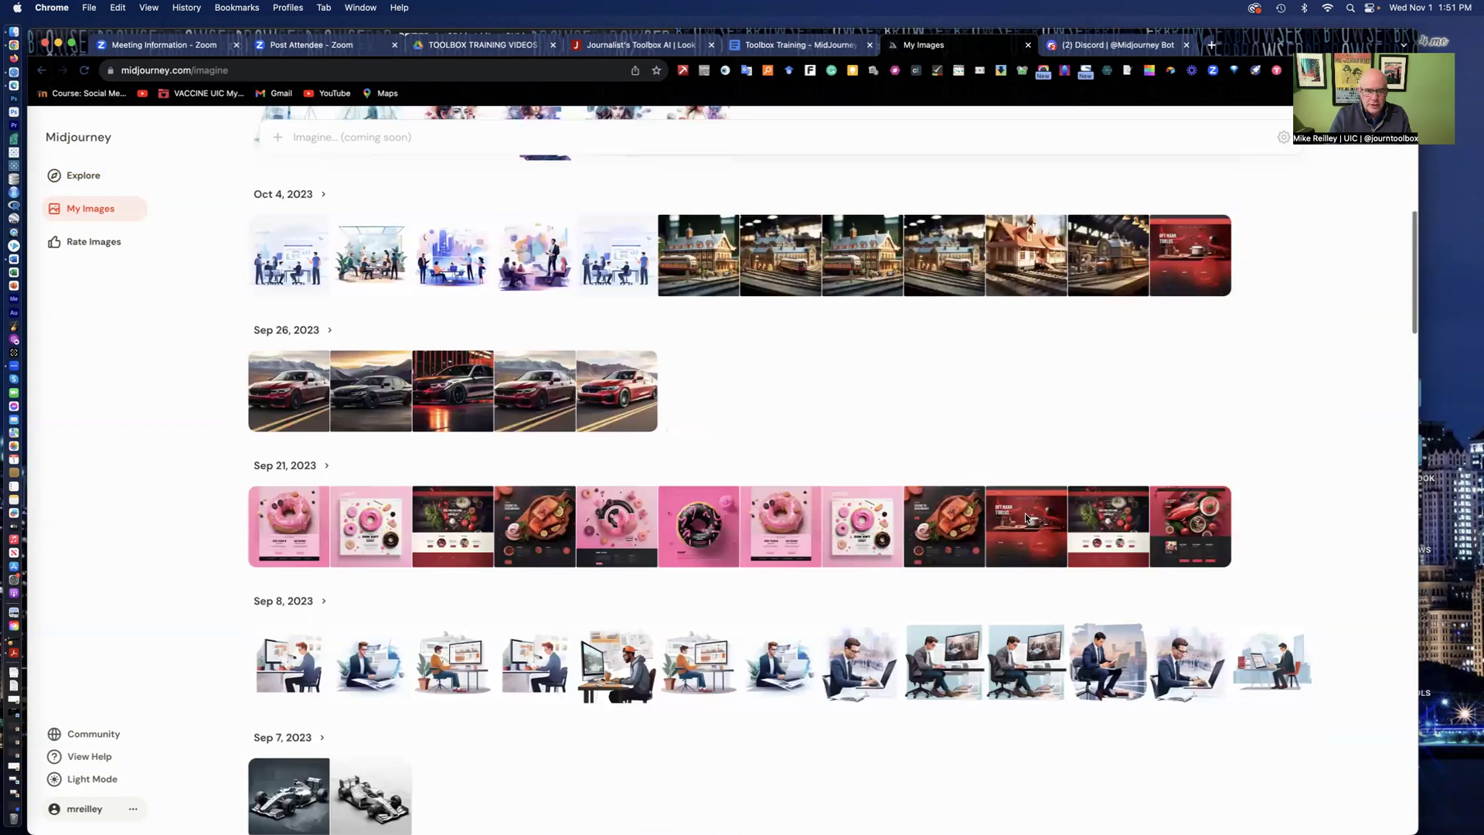
{"action": "scroll", "coordinate": [1035, 411], "scroll_direction": "up", "scroll_amount": 2}
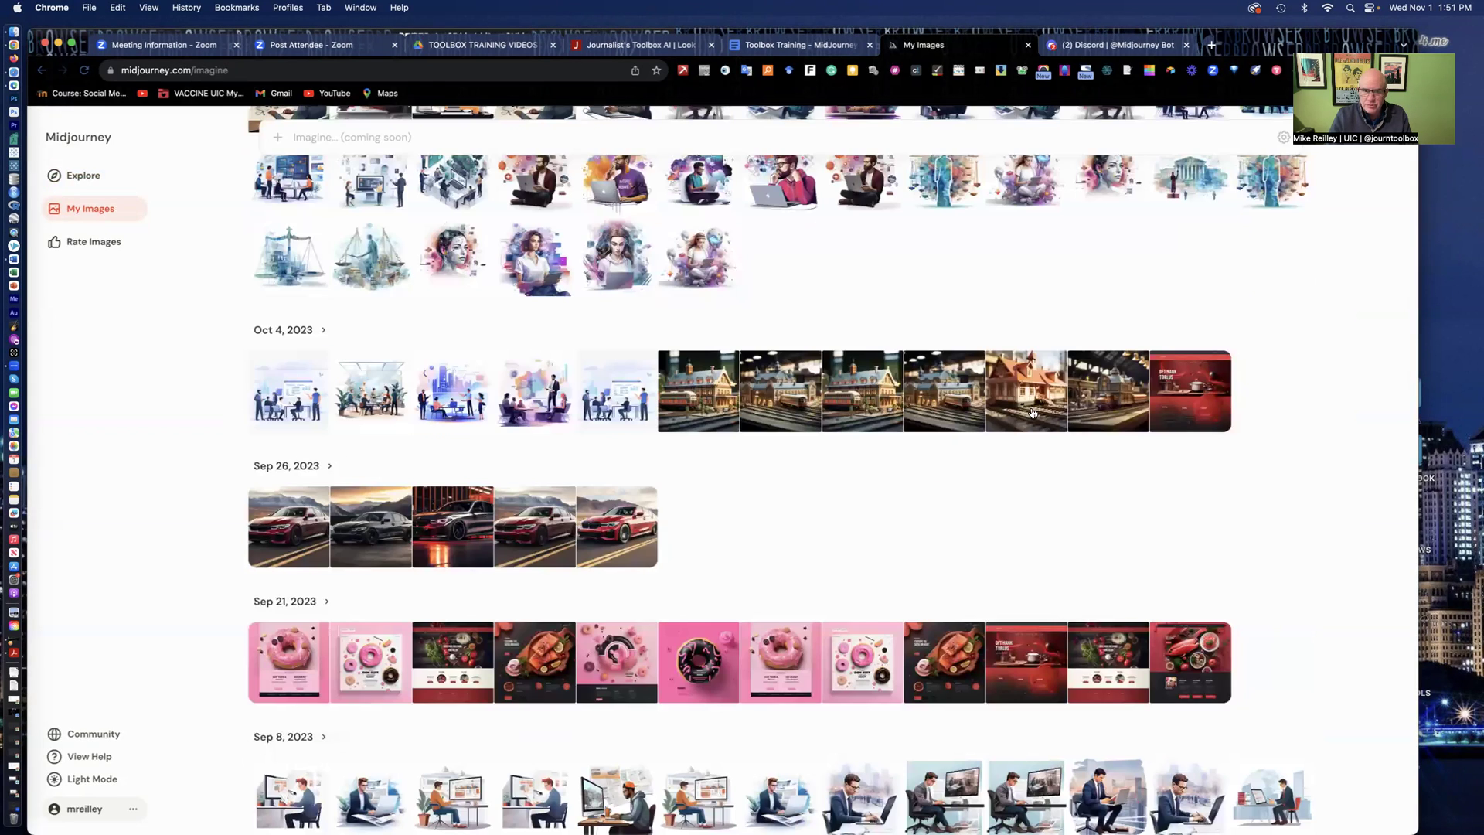
{"action": "scroll", "coordinate": [1033, 411], "scroll_direction": "up", "scroll_amount": 5}
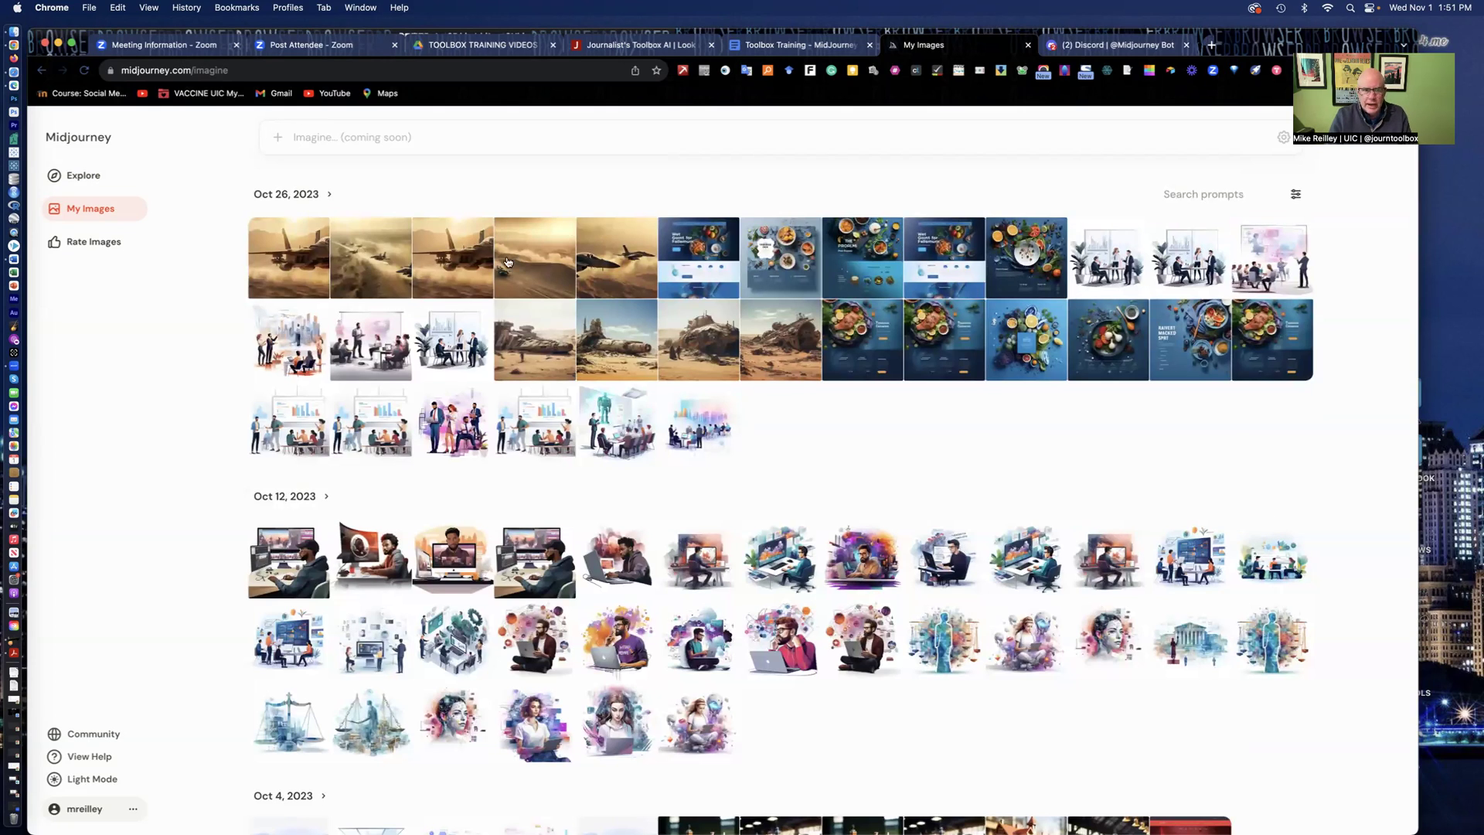
Enlarge the F14 fighter plane image from Oct 26, 2023 and page through the following images with their prompts
{"action": "left_click", "coordinate": [448, 260]}
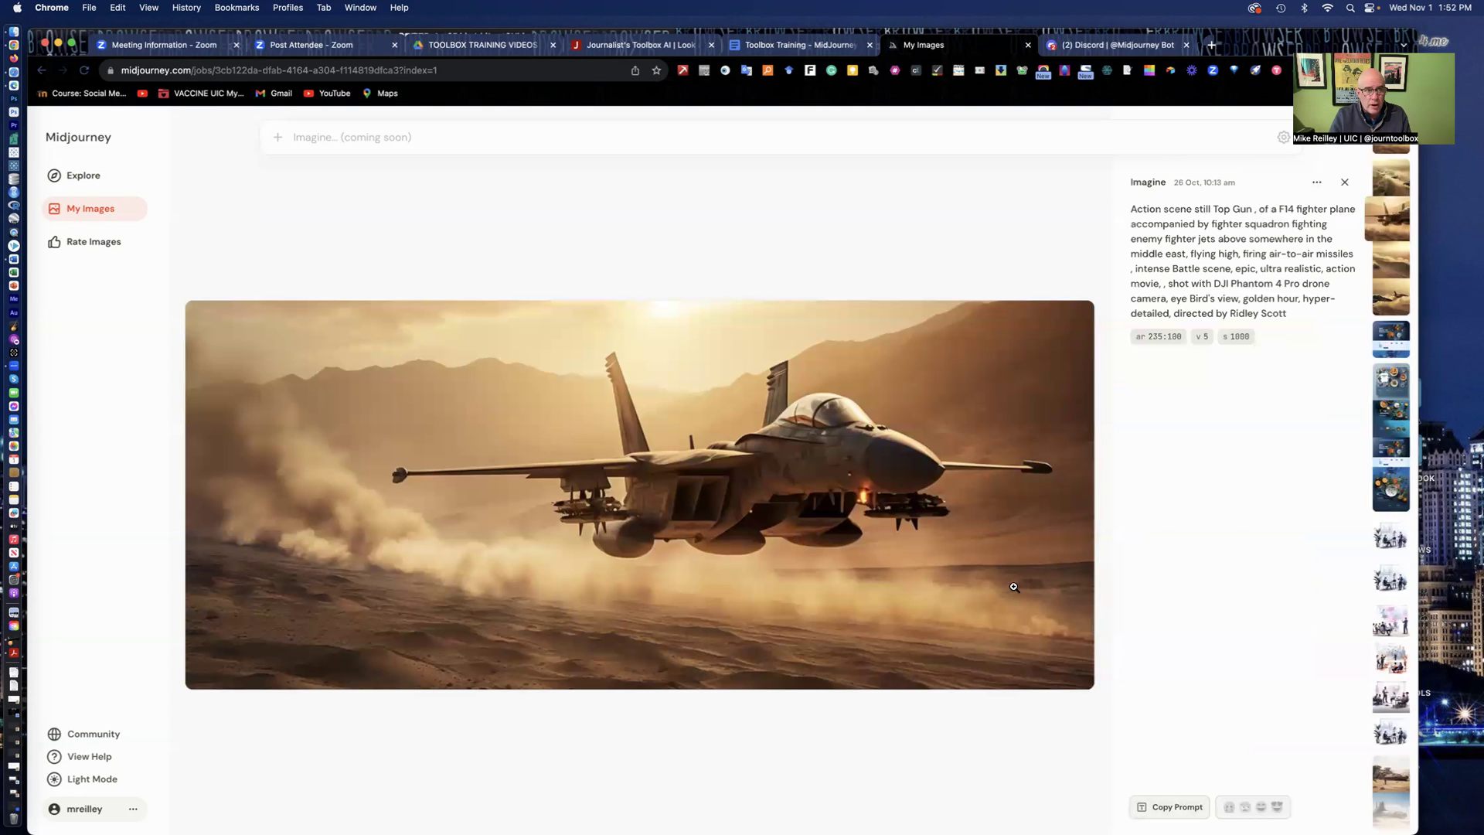
{"action": "key", "text": "Down"}
{"action": "key", "text": "Down"}
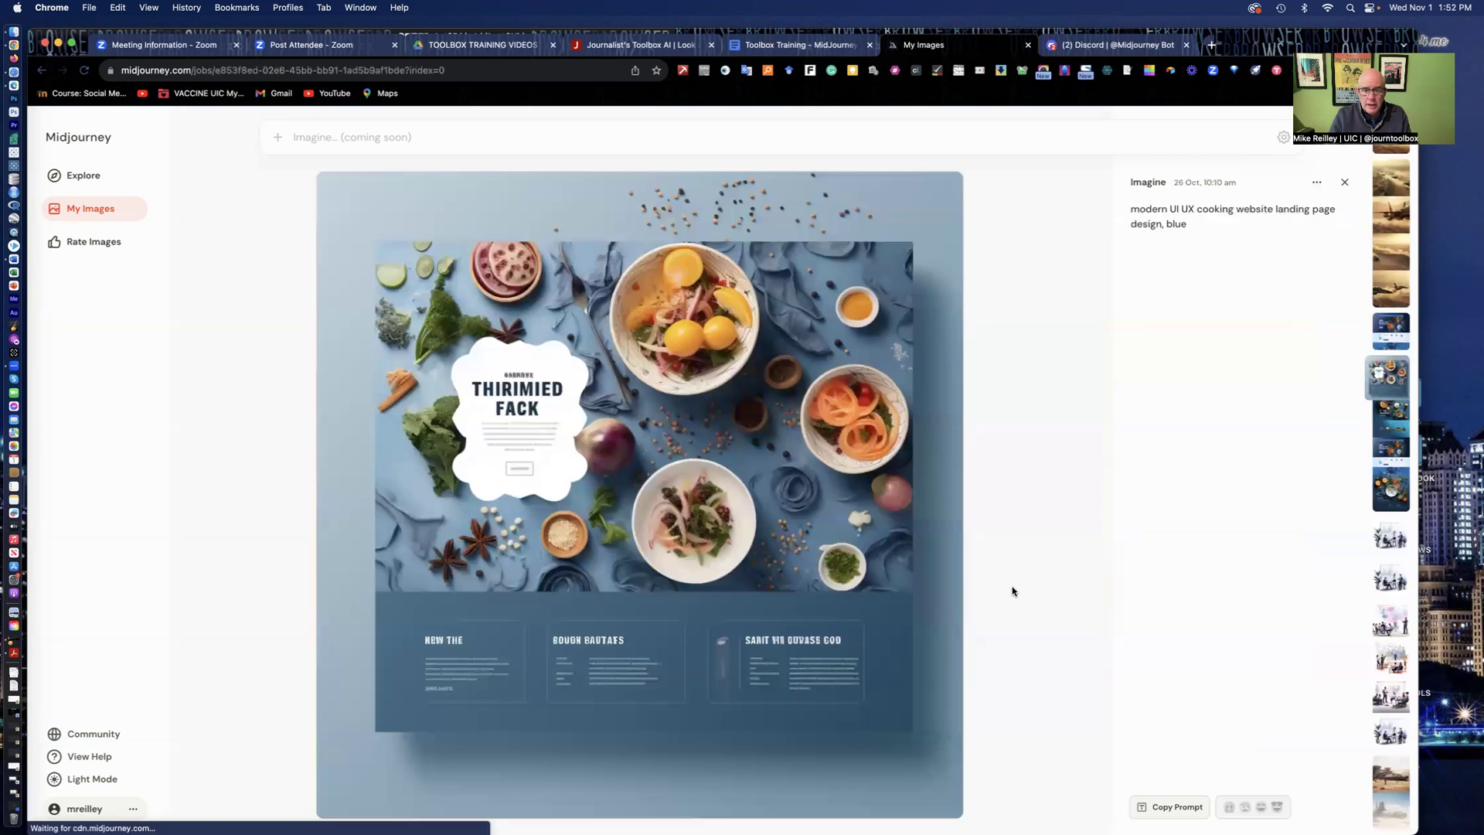
{"action": "key", "text": "Down"}
{"action": "key", "text": "Down"}
{"action": "key", "text": "Down"}
{"action": "key", "text": "Down"}
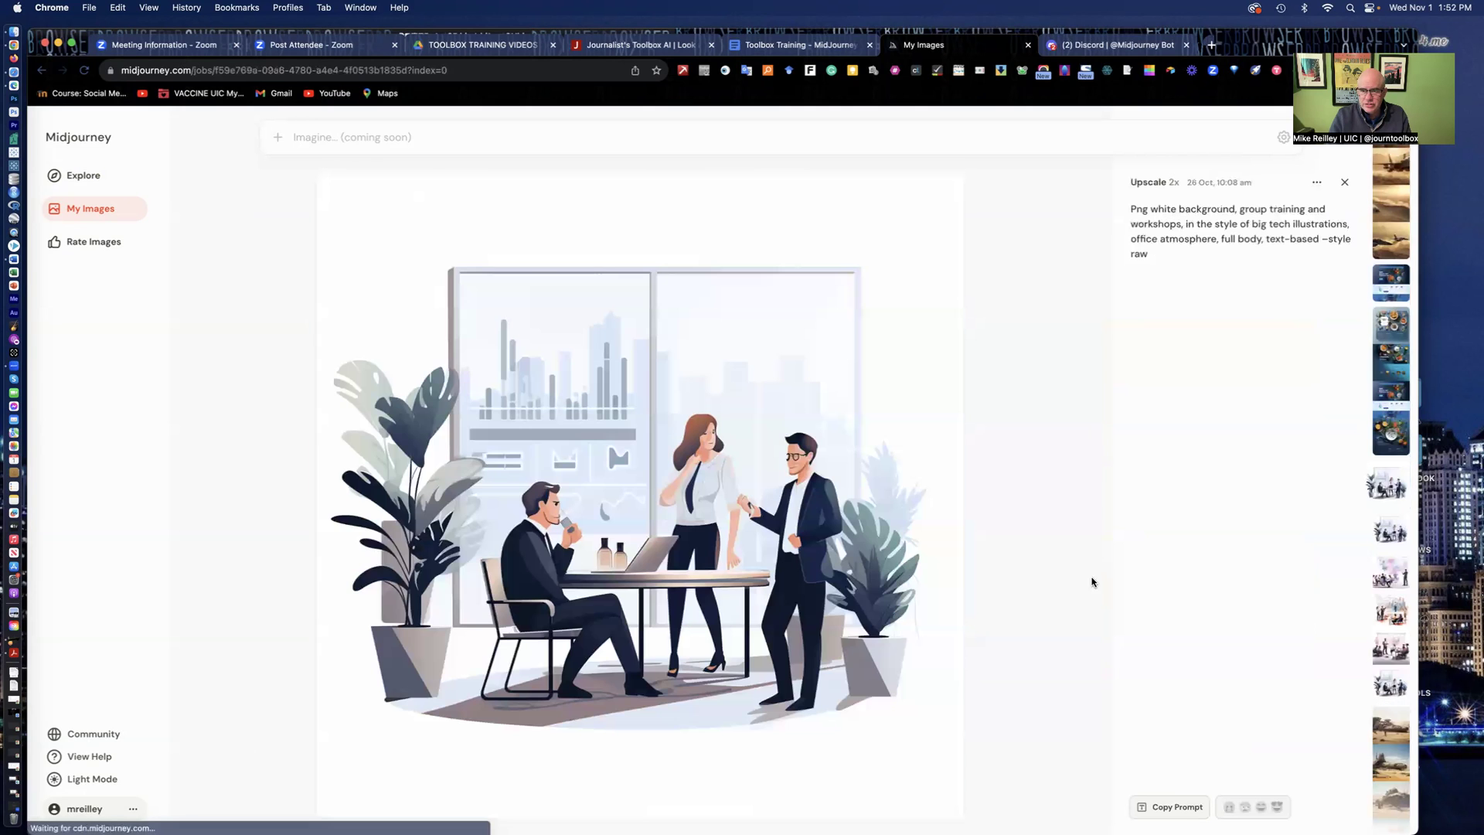
{"action": "key", "text": "Down"}
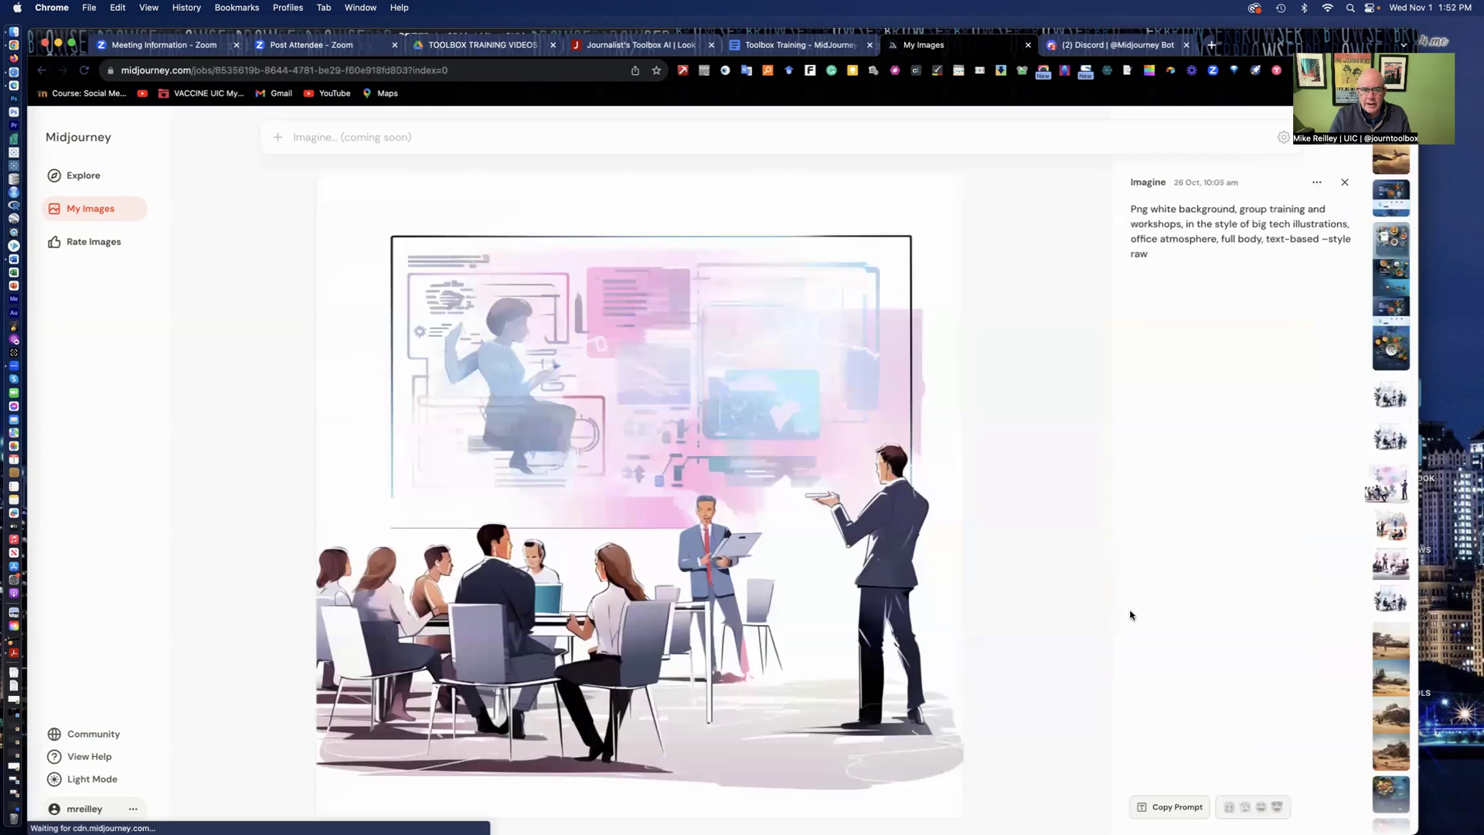
{"action": "key", "text": "Down"}
{"action": "key", "text": "Down"}
{"action": "key", "text": "Down"}
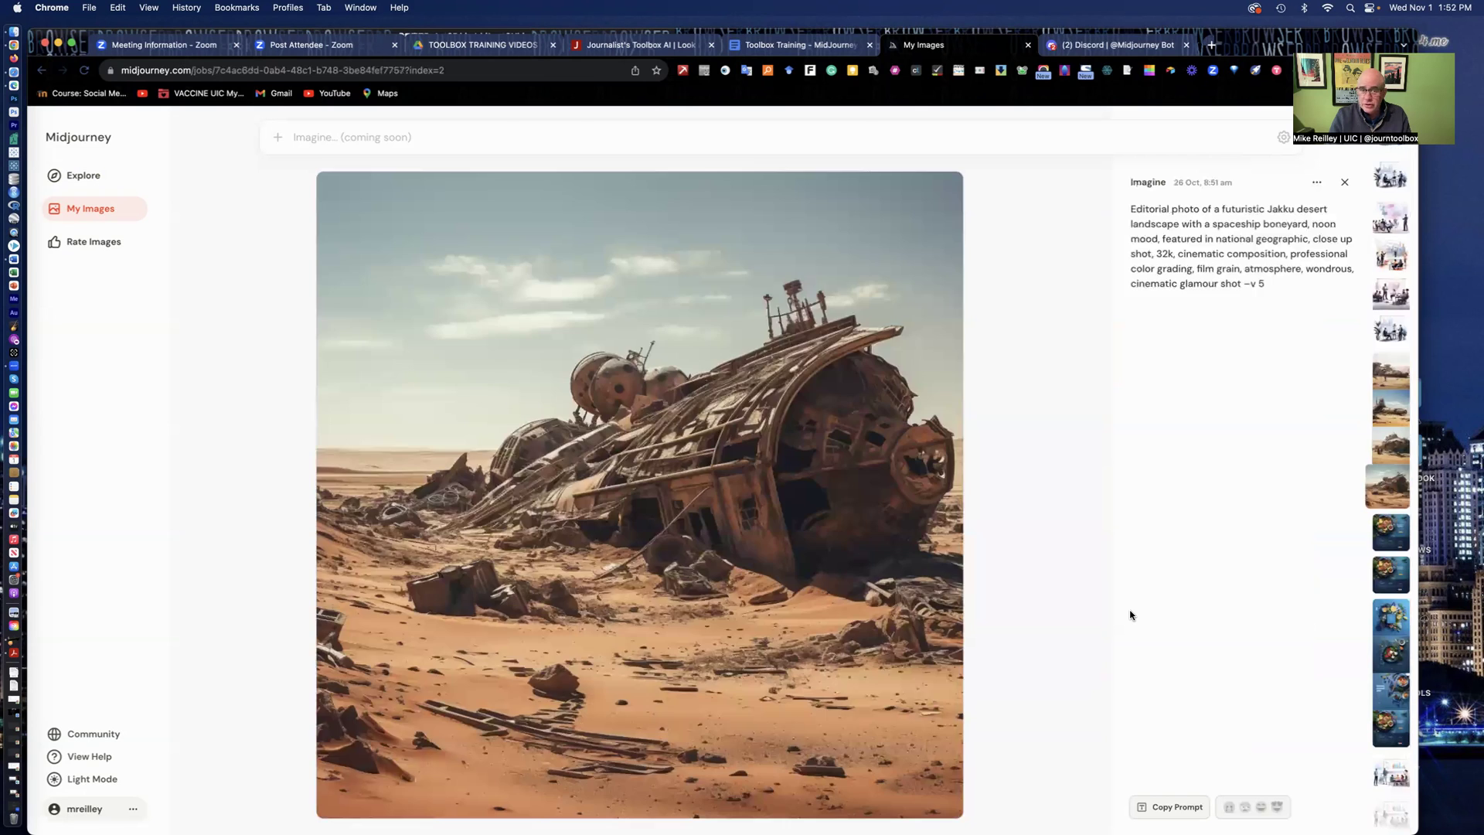
{"action": "key", "text": "Down"}
{"action": "key", "text": "Down"}
{"action": "key", "text": "Down"}
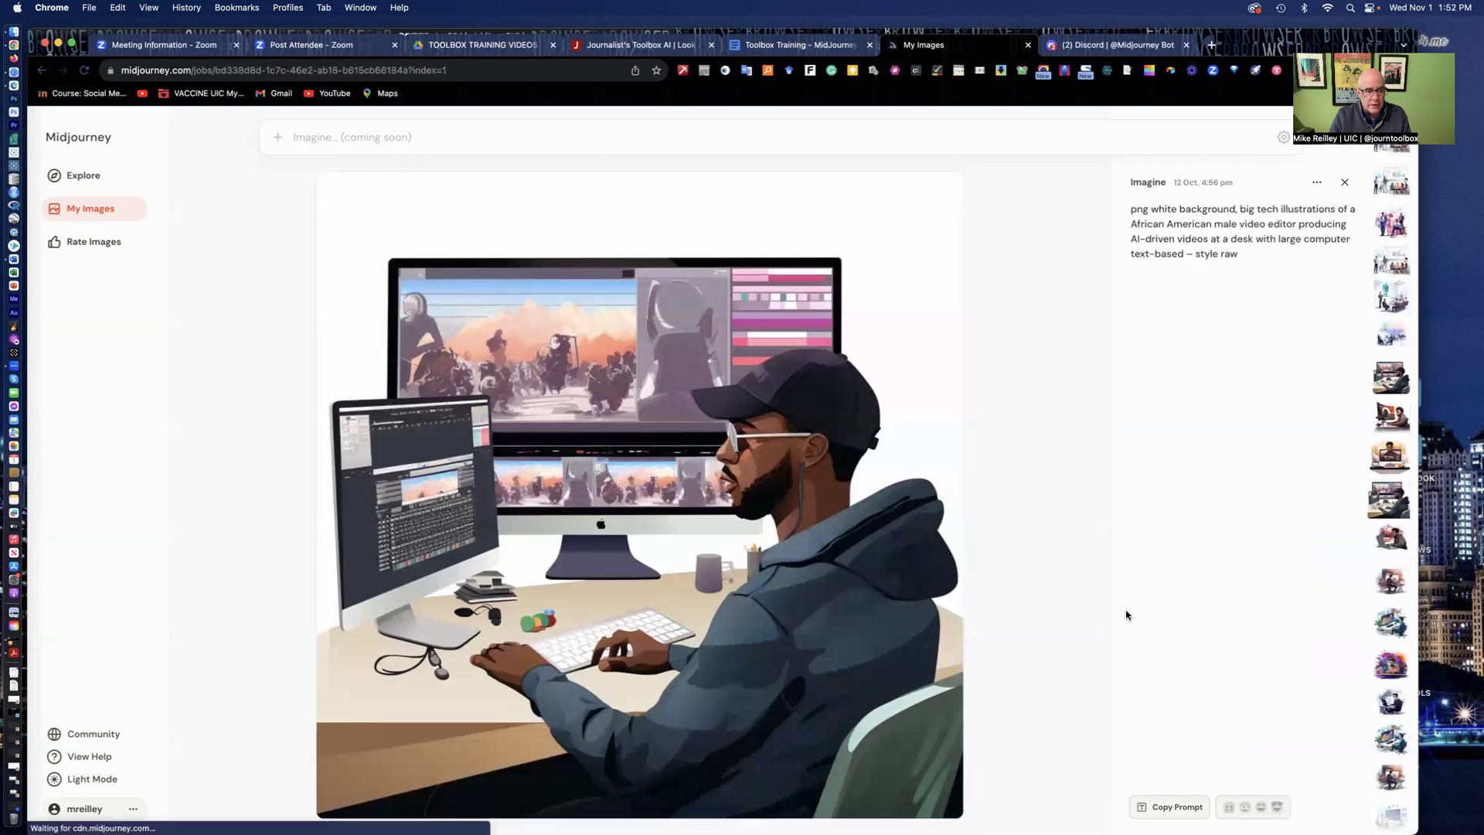
{"action": "key", "text": "Down"}
{"action": "key", "text": "Down"}
{"action": "key", "text": "Down"}
{"action": "key", "text": "Down"}
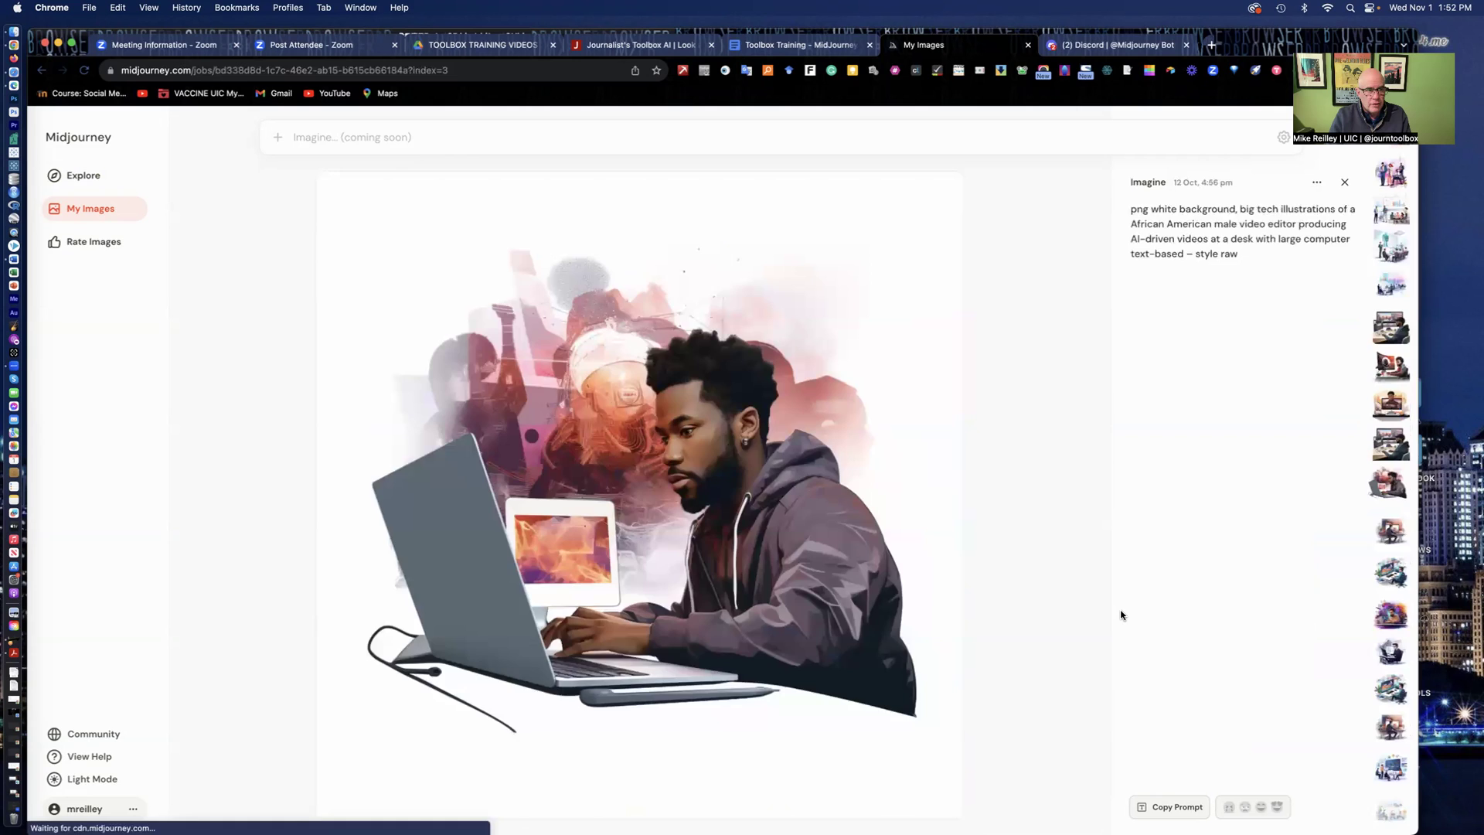
Return to the upscaled F14 fighter plane image and view its copy, report, download and Discord options
{"action": "key", "text": "Up"}
{"action": "key", "text": "Up"}
{"action": "key", "text": "Down"}
{"action": "key", "text": "Down"}
{"action": "key", "text": "Down"}
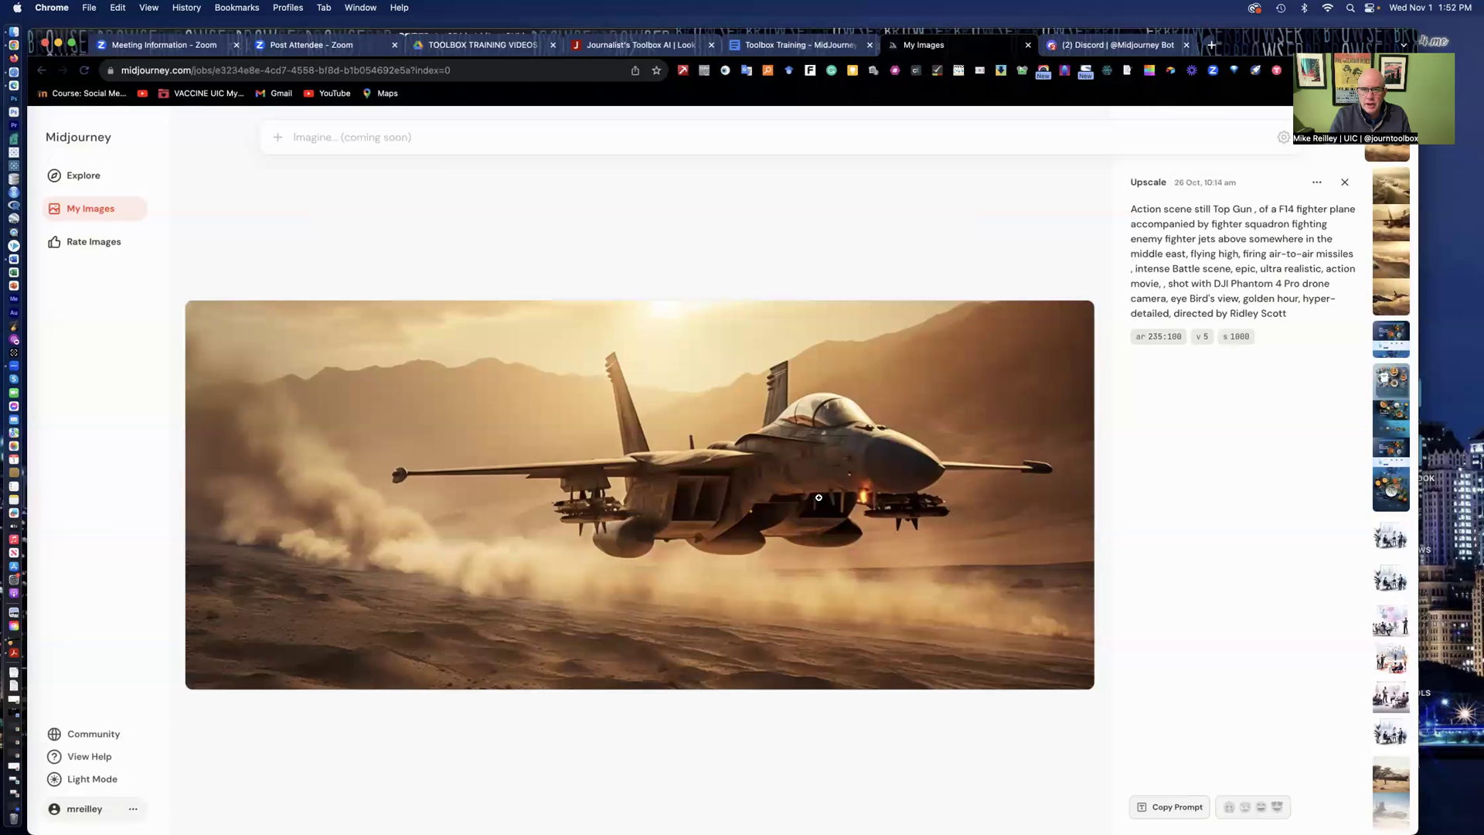
{"action": "left_click", "coordinate": [1316, 184]}
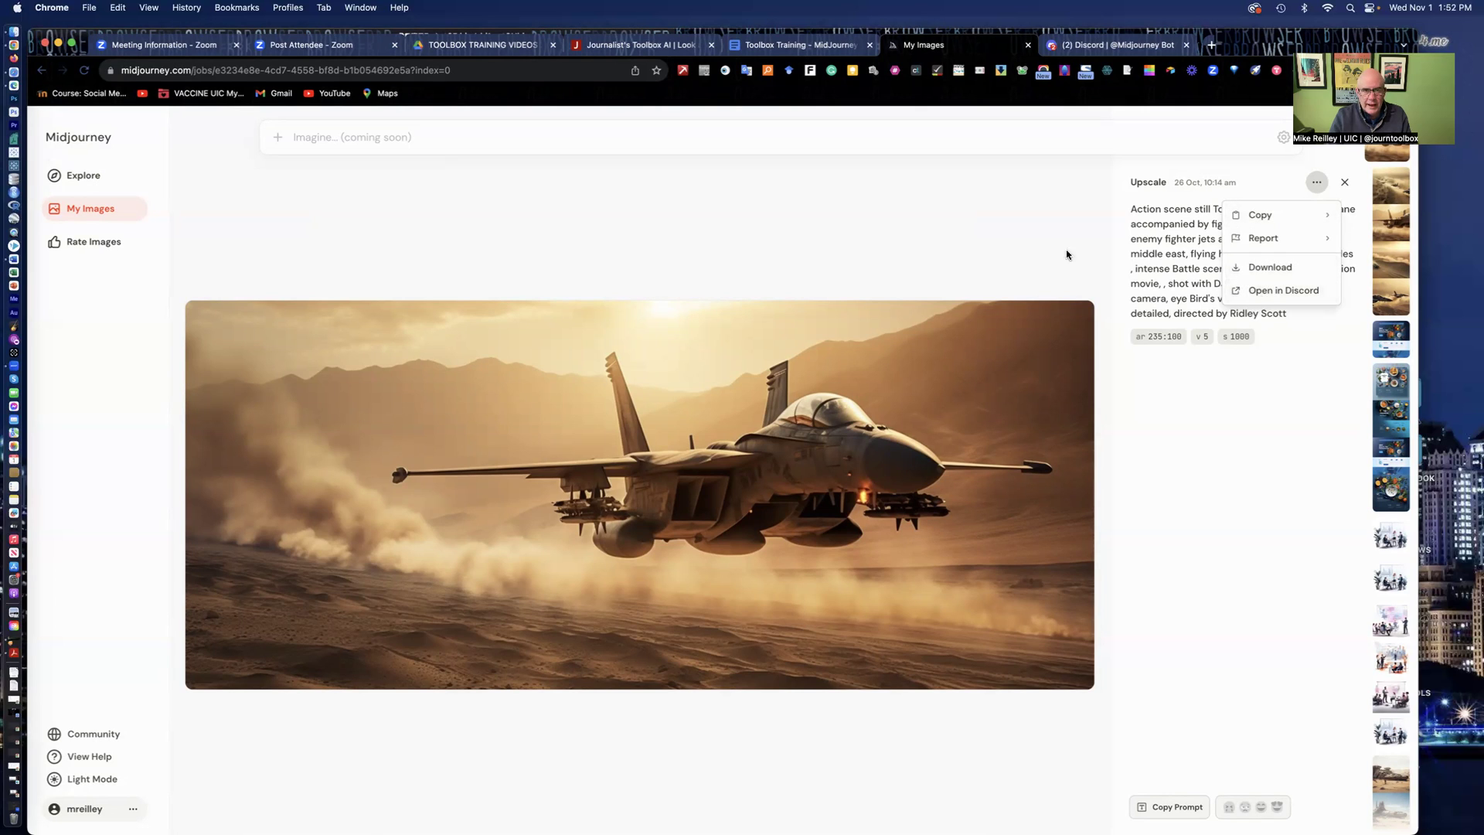
{"action": "left_click", "coordinate": [894, 220]}
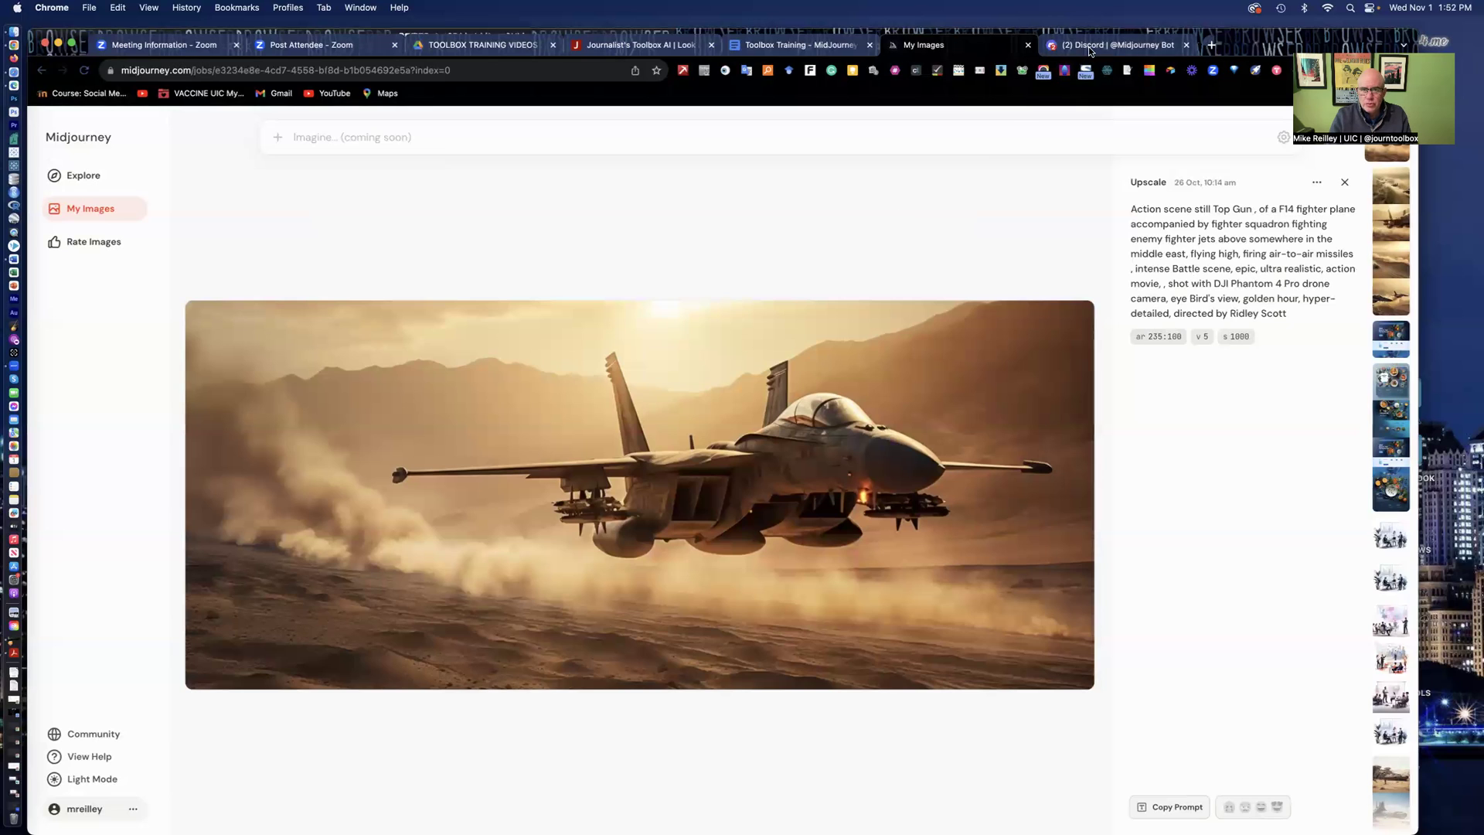
Switch to the Midjourney Bot conversation in Discord and start an /imagine command with an empty prompt
{"action": "left_click", "coordinate": [1088, 49]}
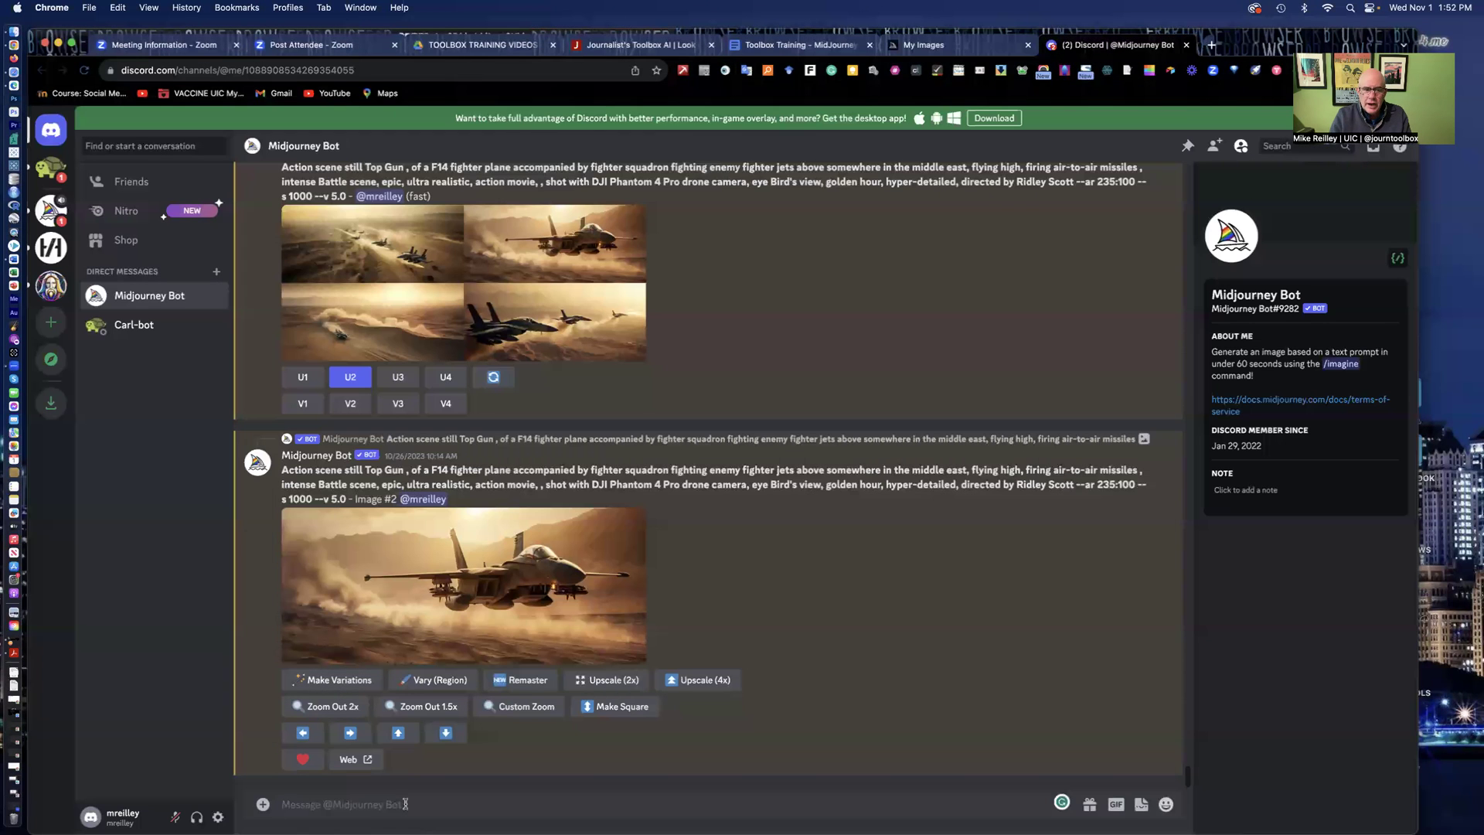
{"action": "left_click", "coordinate": [448, 803]}
{"action": "type", "text": "/i"}
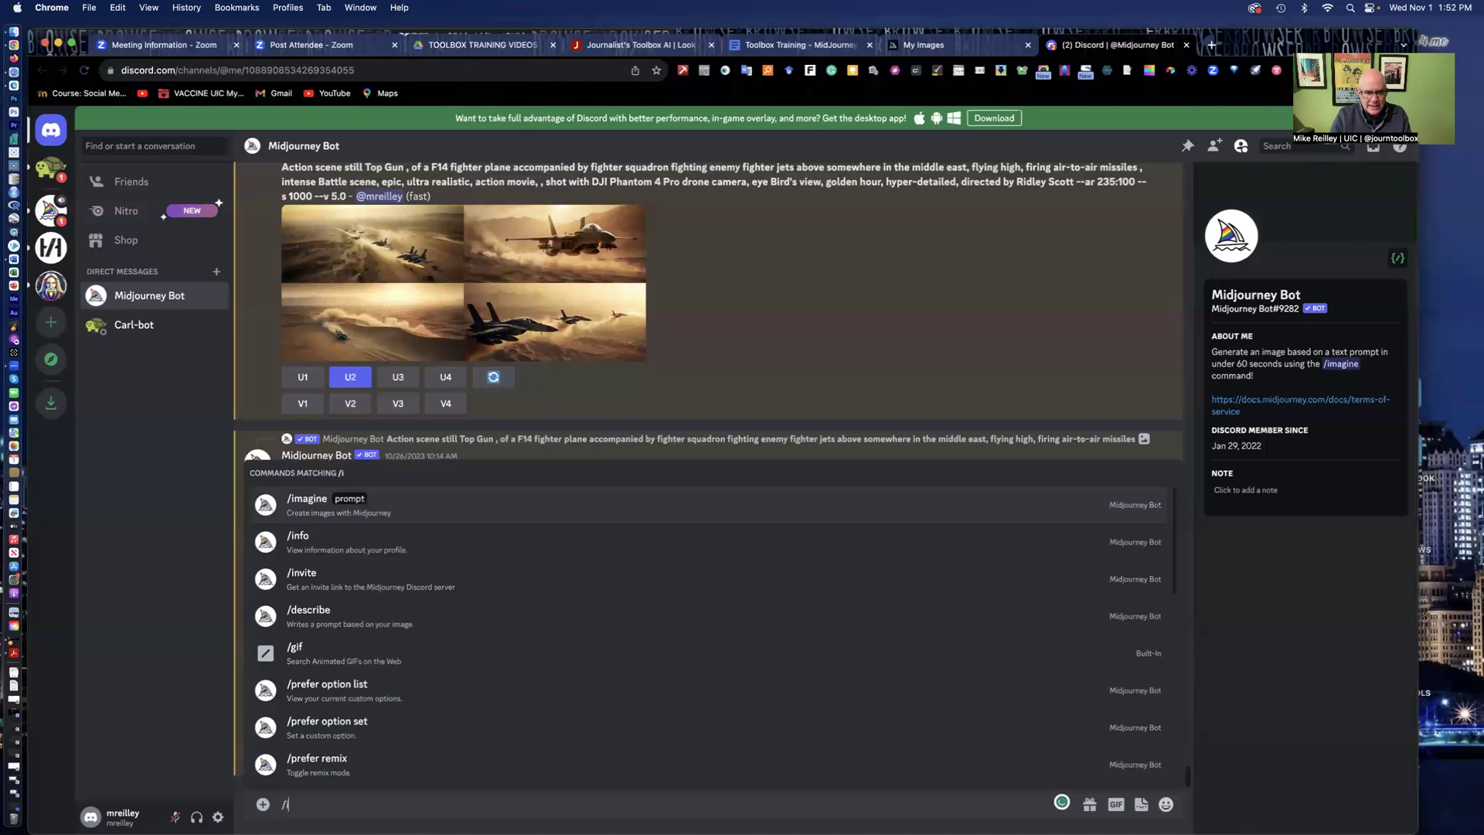
{"action": "left_click", "coordinate": [301, 508]}
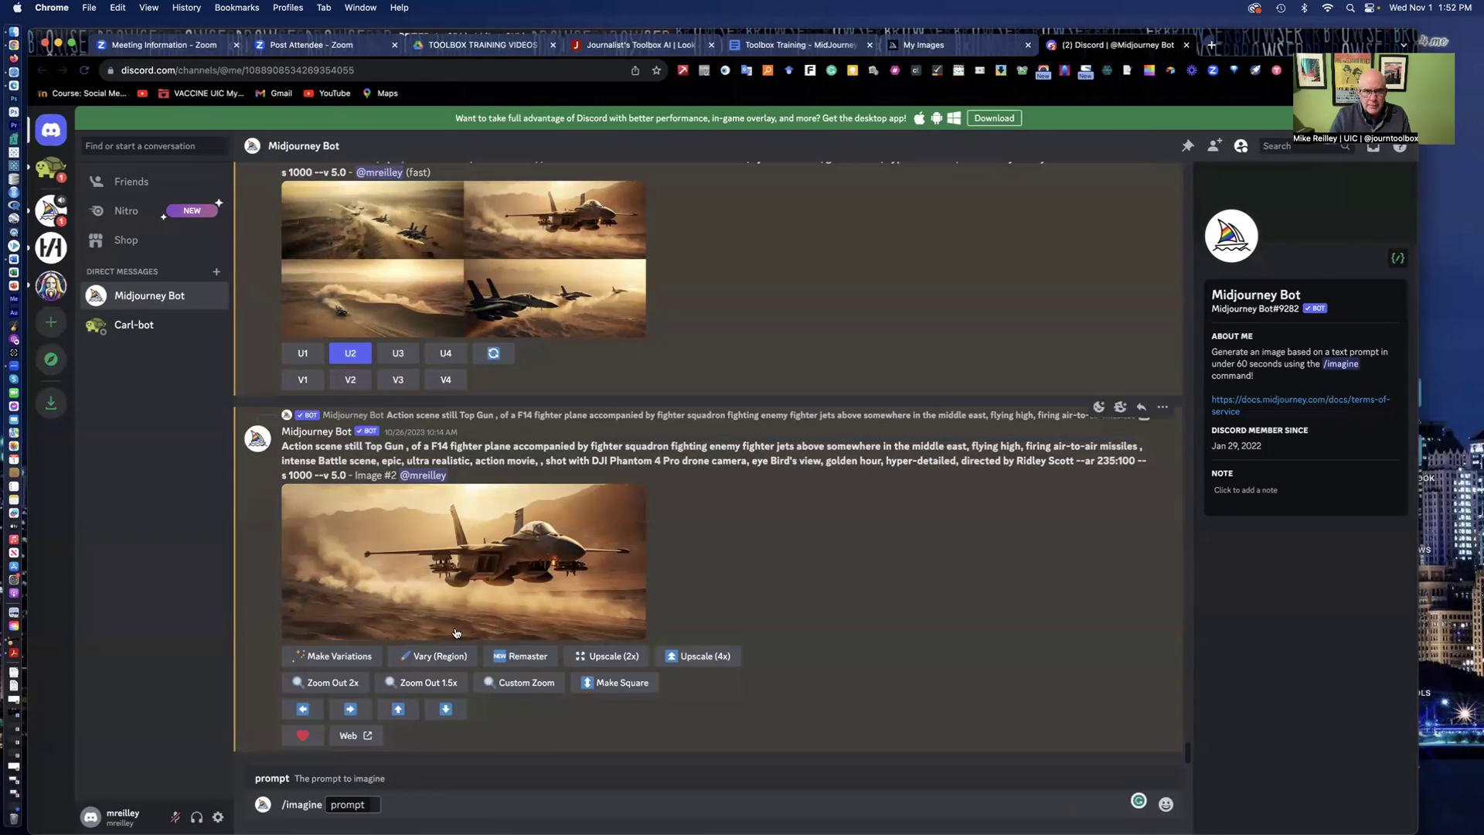
Find the business-tech vector graphics prompts in the training handout and select the group training and workshops prompt
{"action": "left_click", "coordinate": [813, 46]}
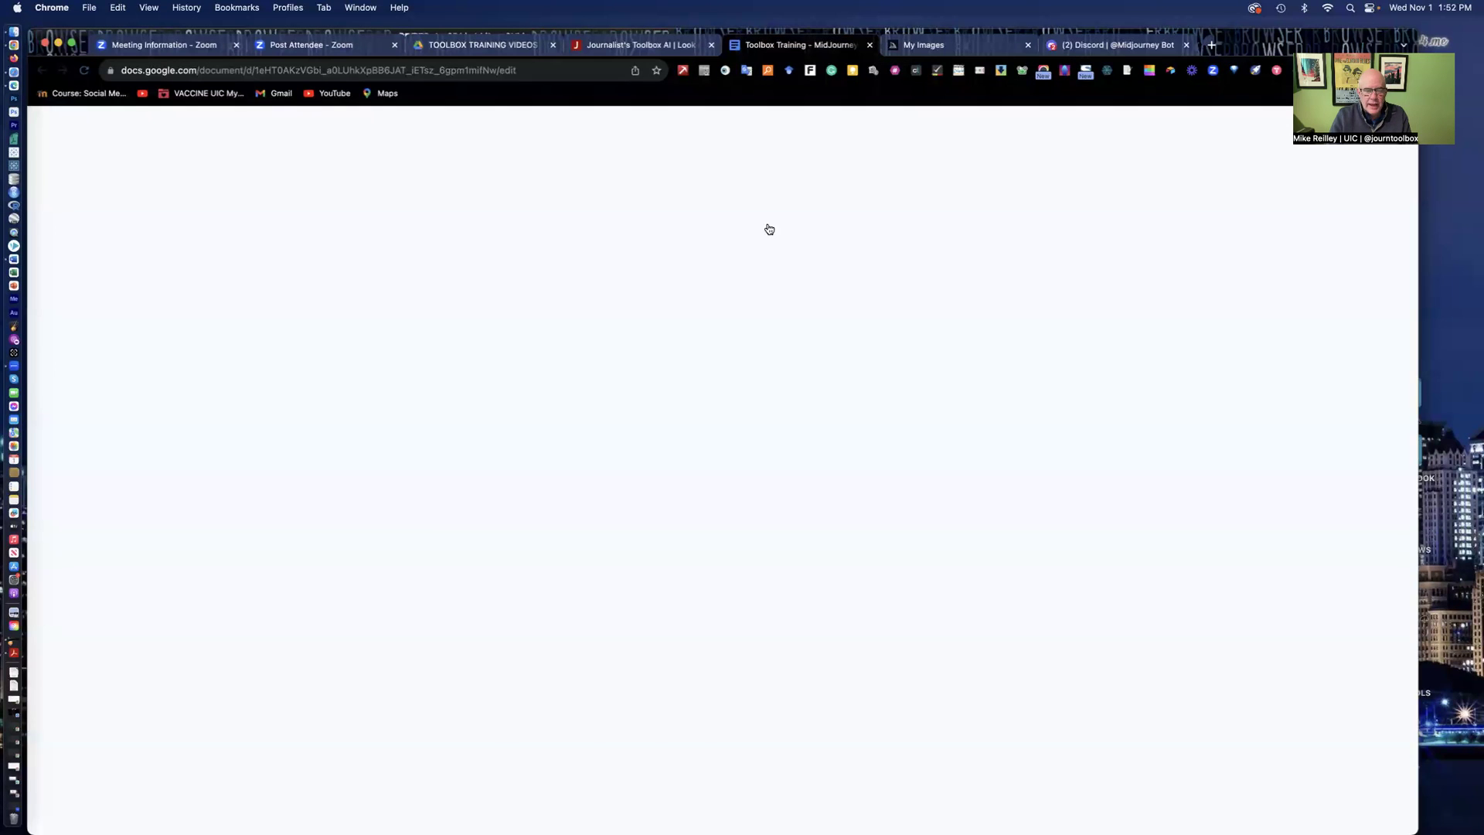
{"action": "scroll", "coordinate": [645, 595], "scroll_direction": "down", "scroll_amount": 5}
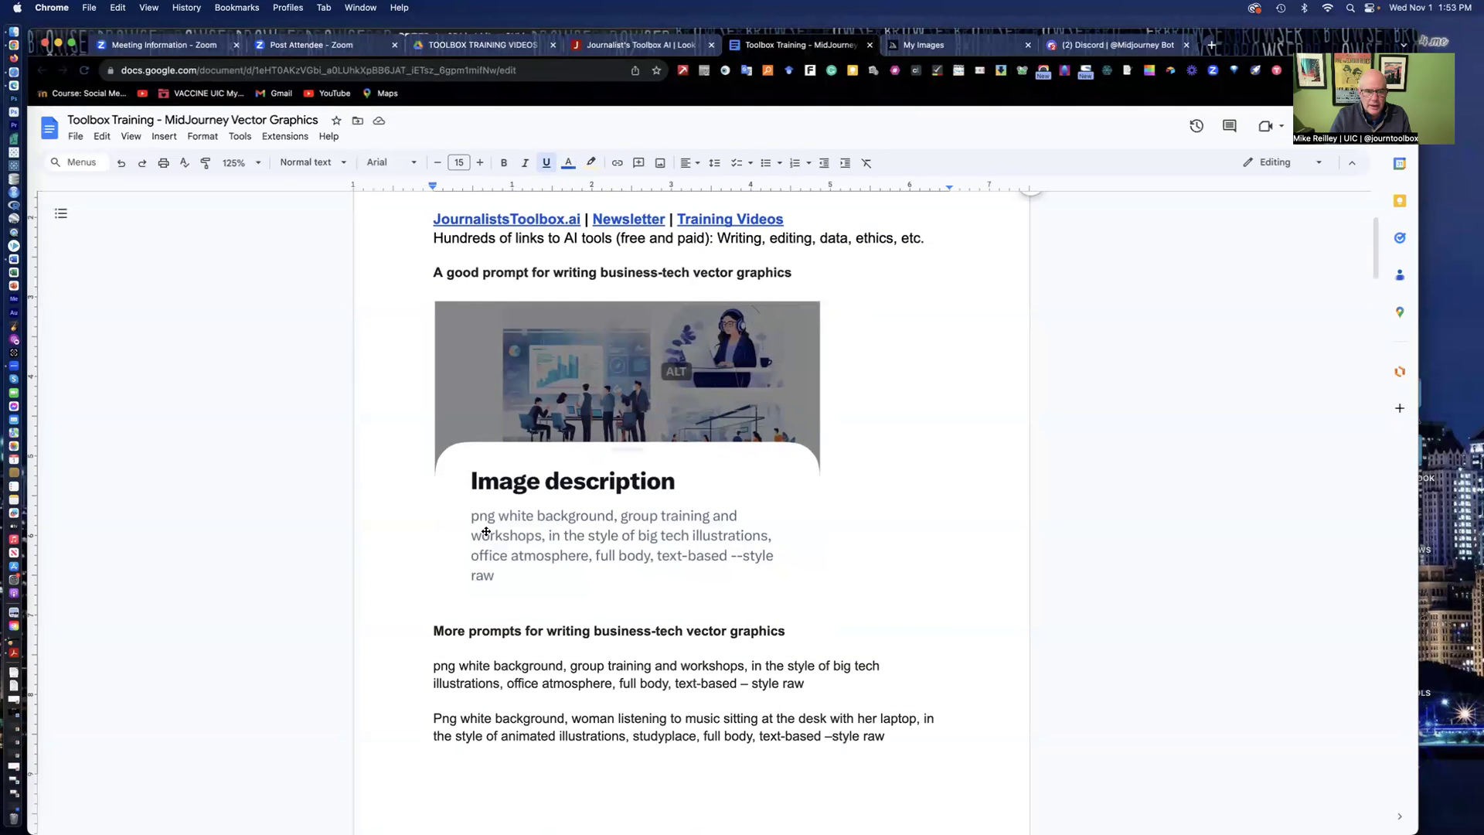
{"action": "scroll", "coordinate": [475, 617], "scroll_direction": "down", "scroll_amount": 4}
{"action": "scroll", "coordinate": [509, 208], "scroll_direction": "down", "scroll_amount": 1}
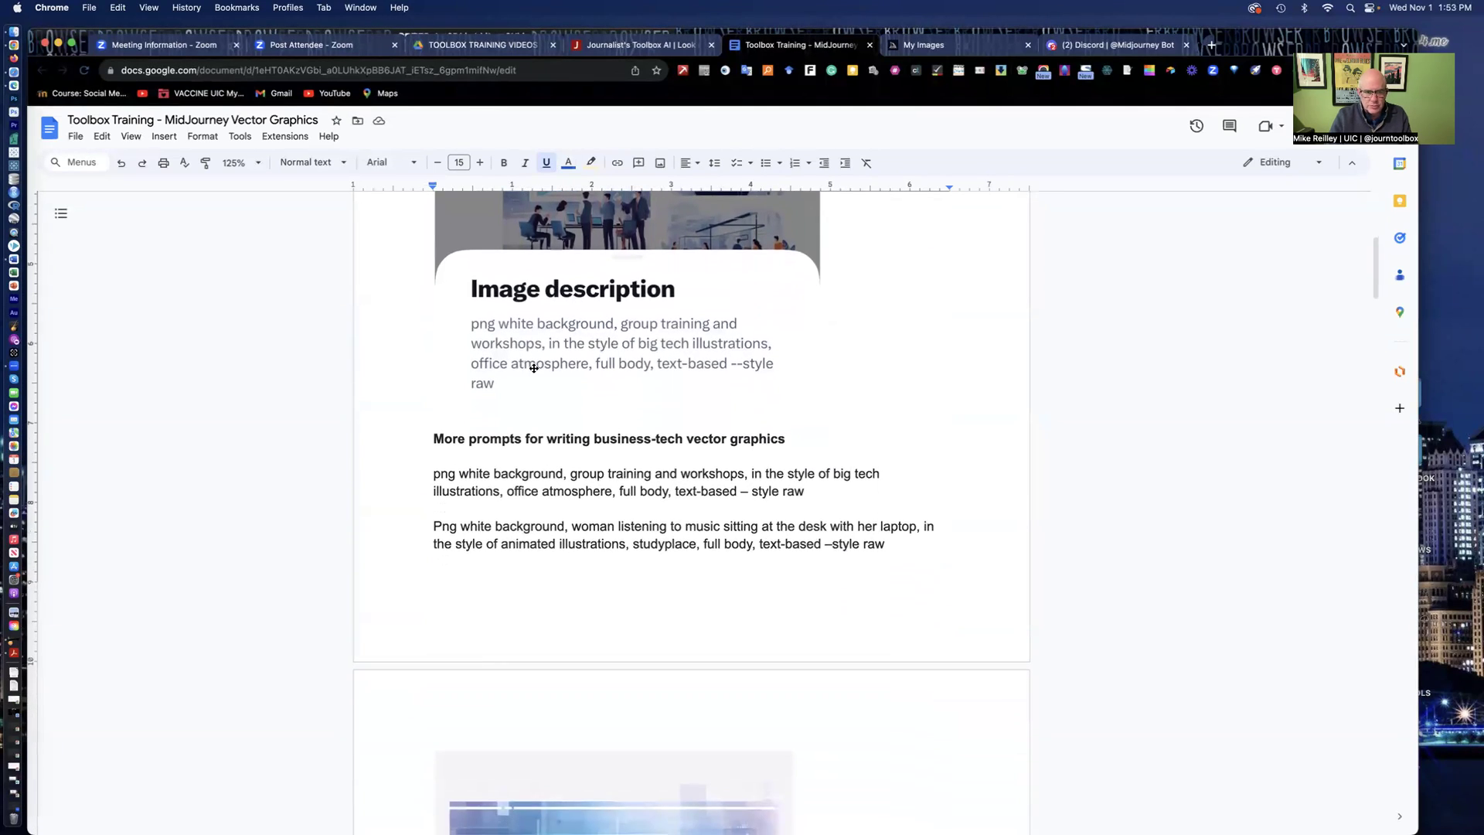
{"action": "left_click_drag", "start_coordinate": [429, 474], "coordinate": [811, 496]}
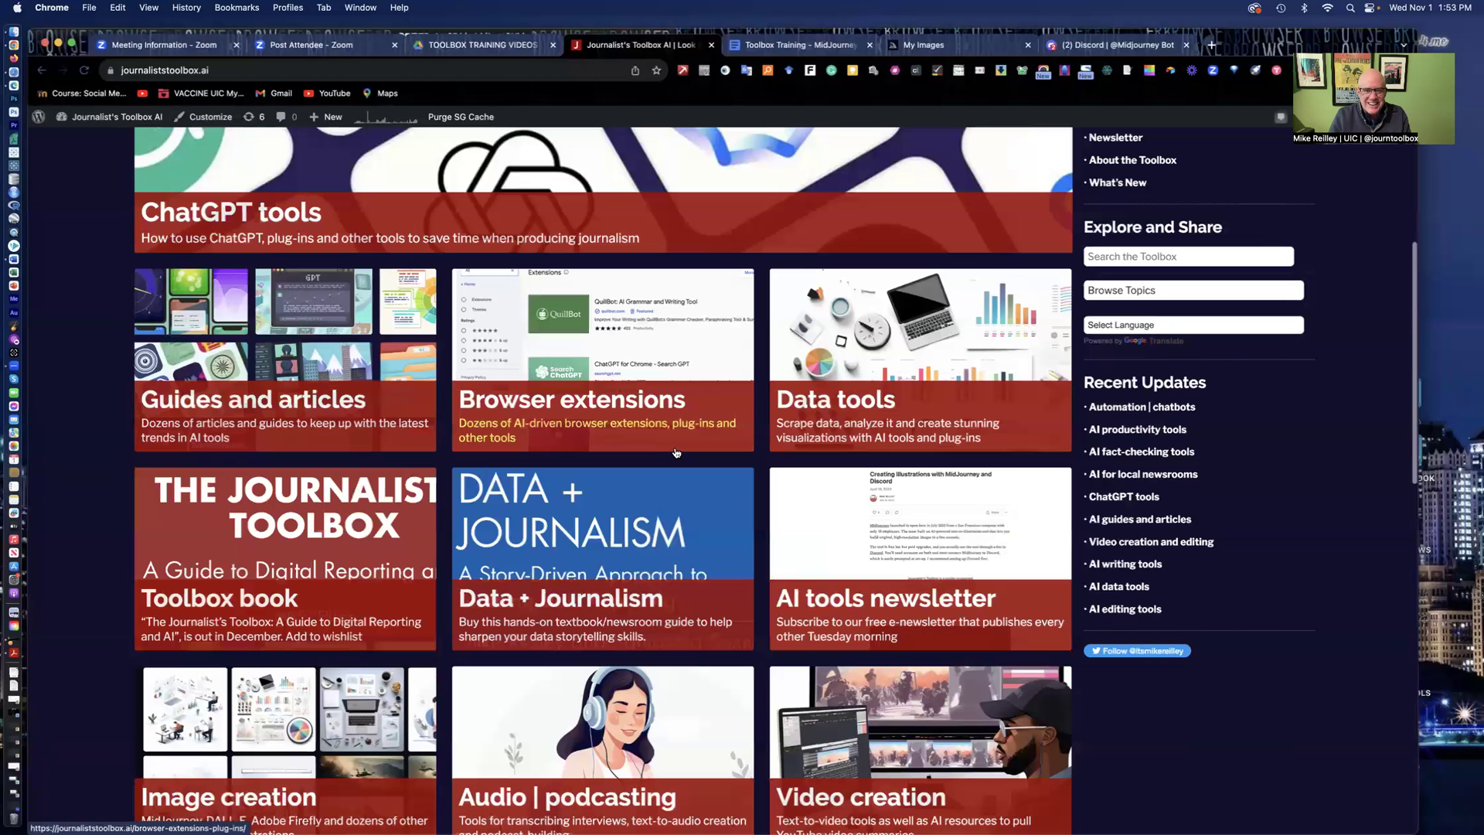
Browse the topic tiles on the Journalist's Toolbox AI home page, from browser extensions to training, and return to its start
{"action": "scroll", "coordinate": [672, 461], "scroll_direction": "down", "scroll_amount": 4}
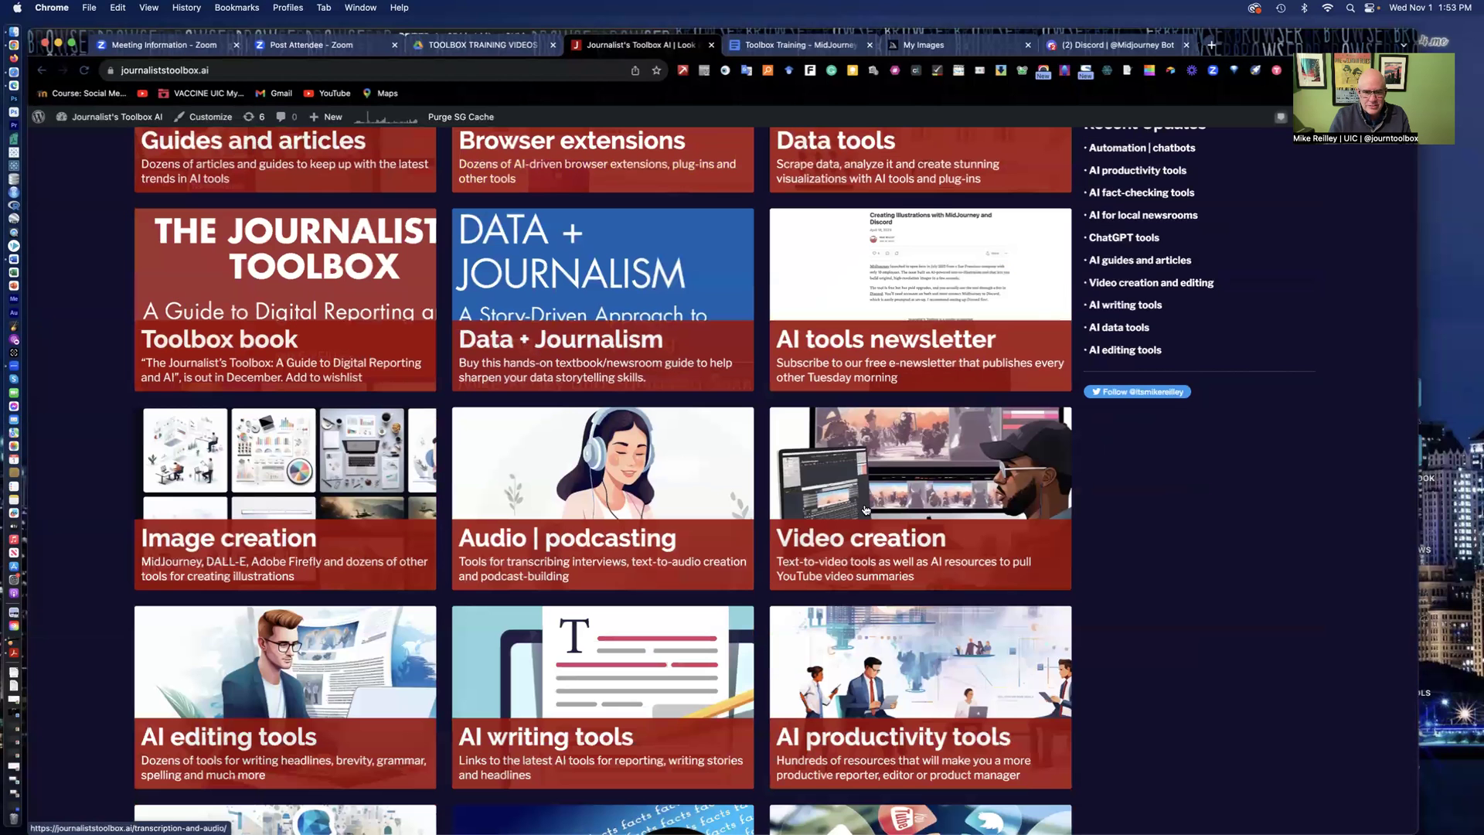
{"action": "scroll", "coordinate": [889, 703], "scroll_direction": "down", "scroll_amount": 4}
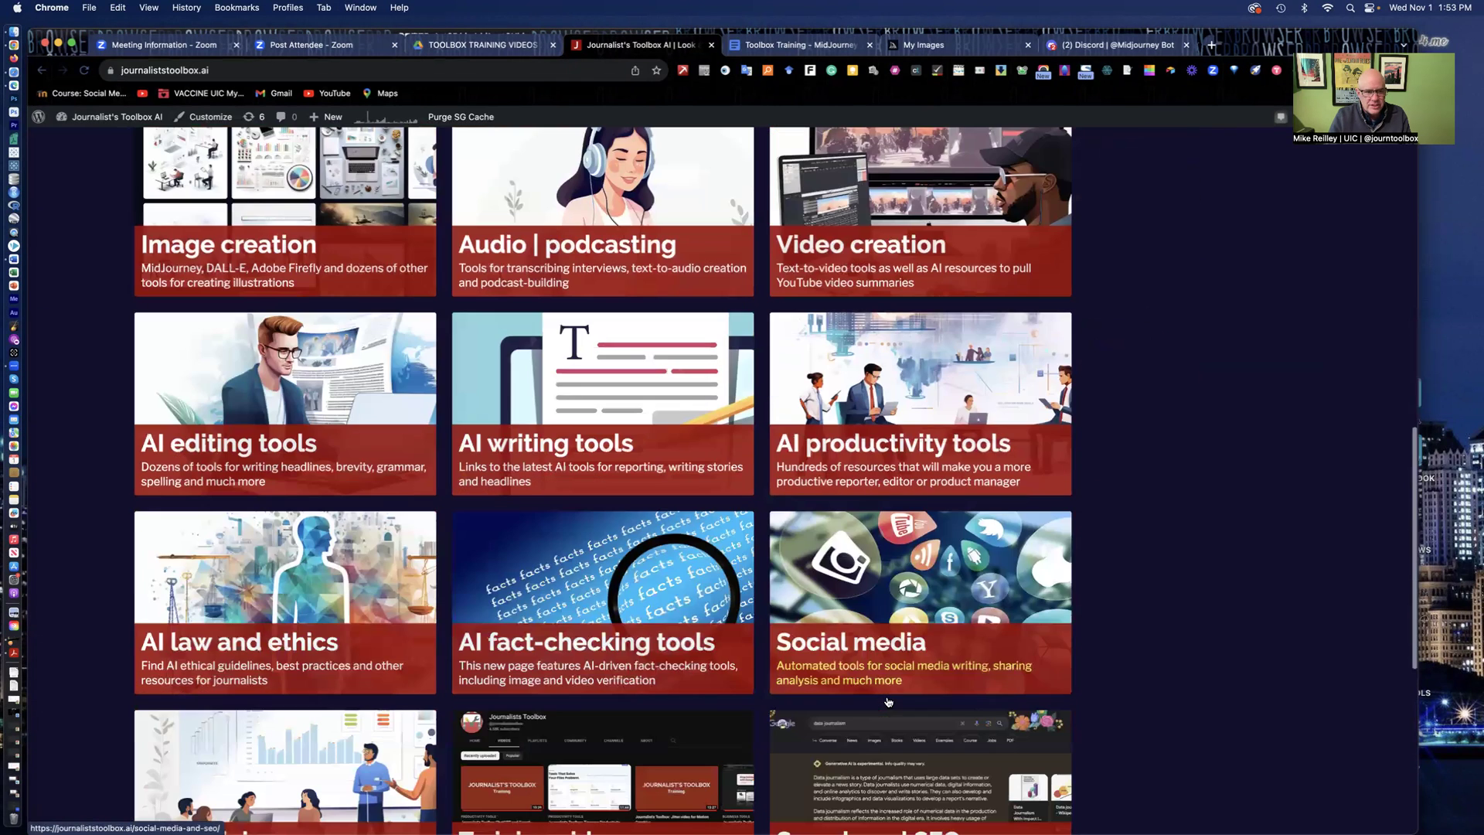
{"action": "scroll", "coordinate": [288, 590], "scroll_direction": "down", "scroll_amount": 5}
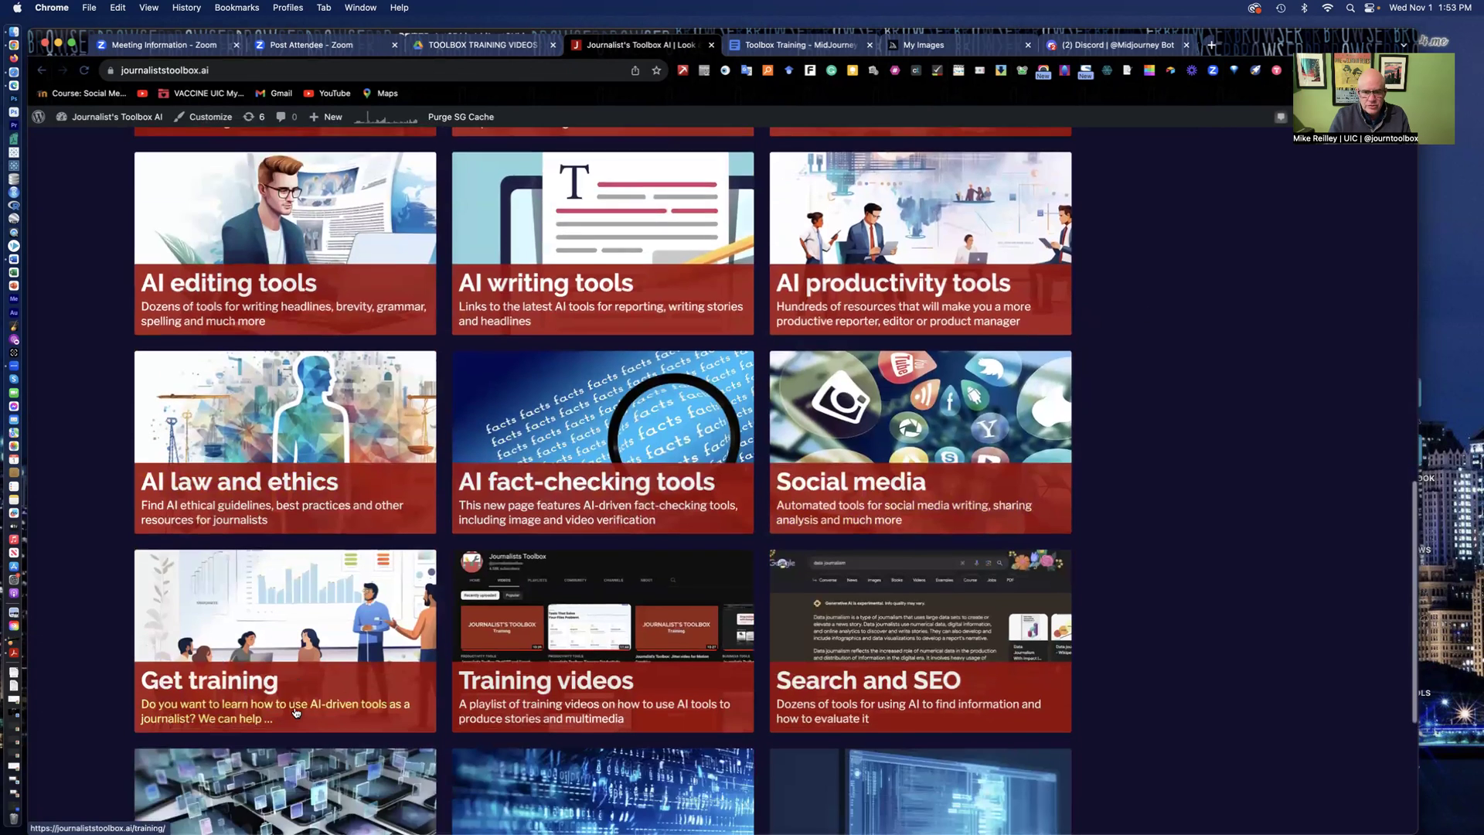
{"action": "scroll", "coordinate": [289, 661], "scroll_direction": "up", "scroll_amount": 5}
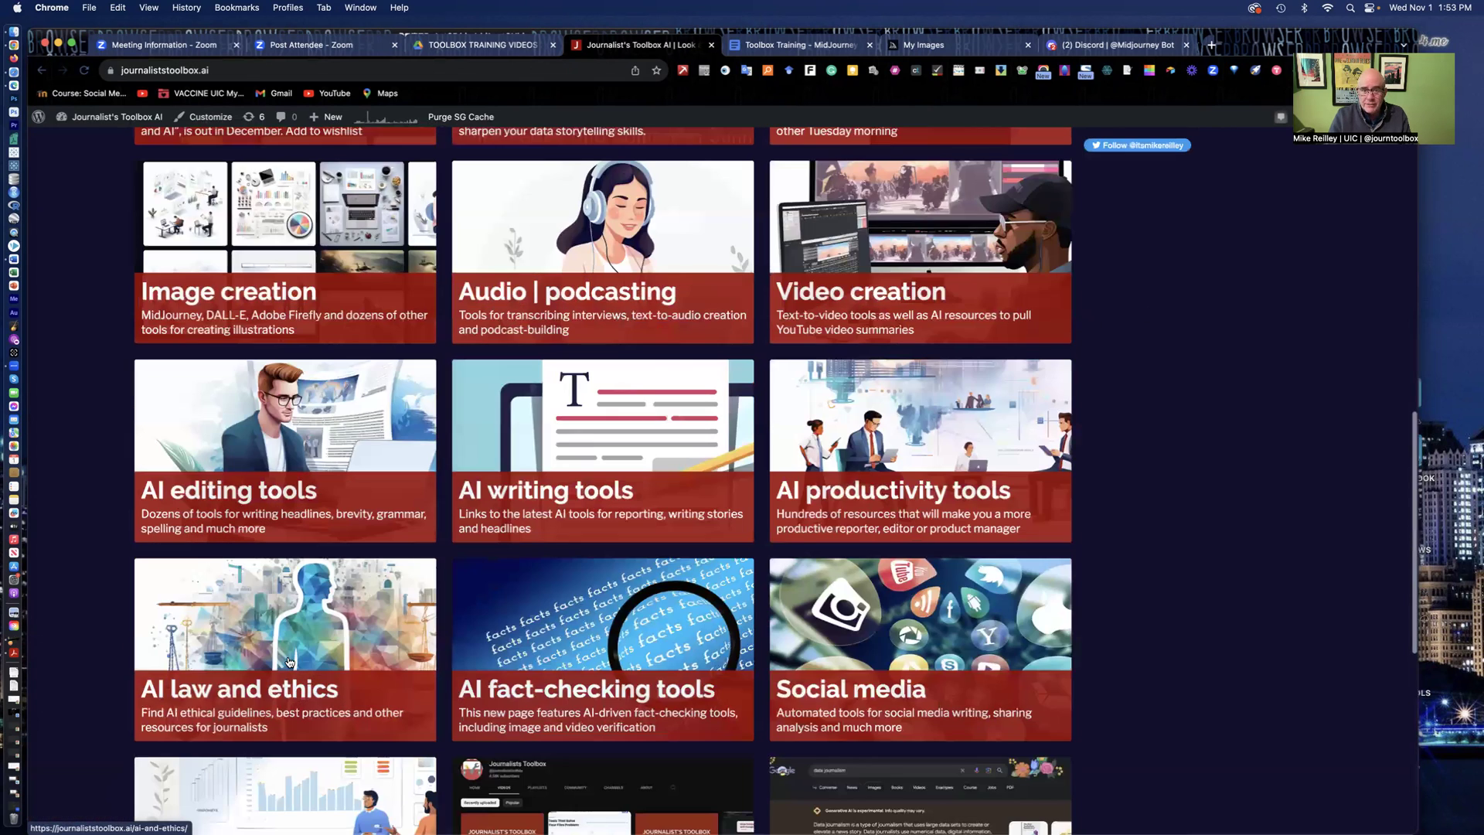
{"action": "scroll", "coordinate": [289, 661], "scroll_direction": "up", "scroll_amount": 10}
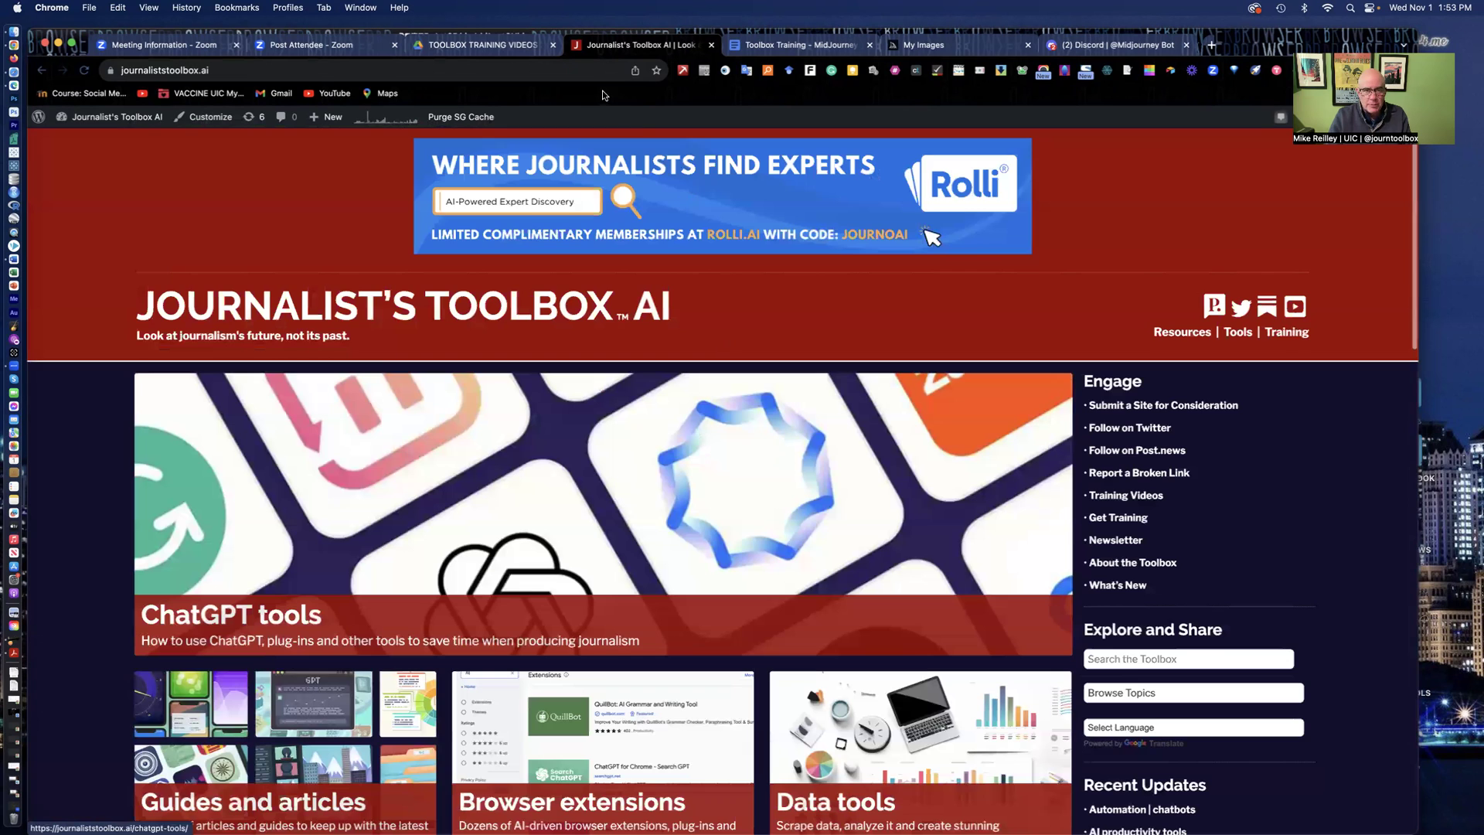
Return to the MidJourney Vector Graphics handout and highlight "–style raw" at the end of the second prompt
{"action": "left_click", "coordinate": [790, 47]}
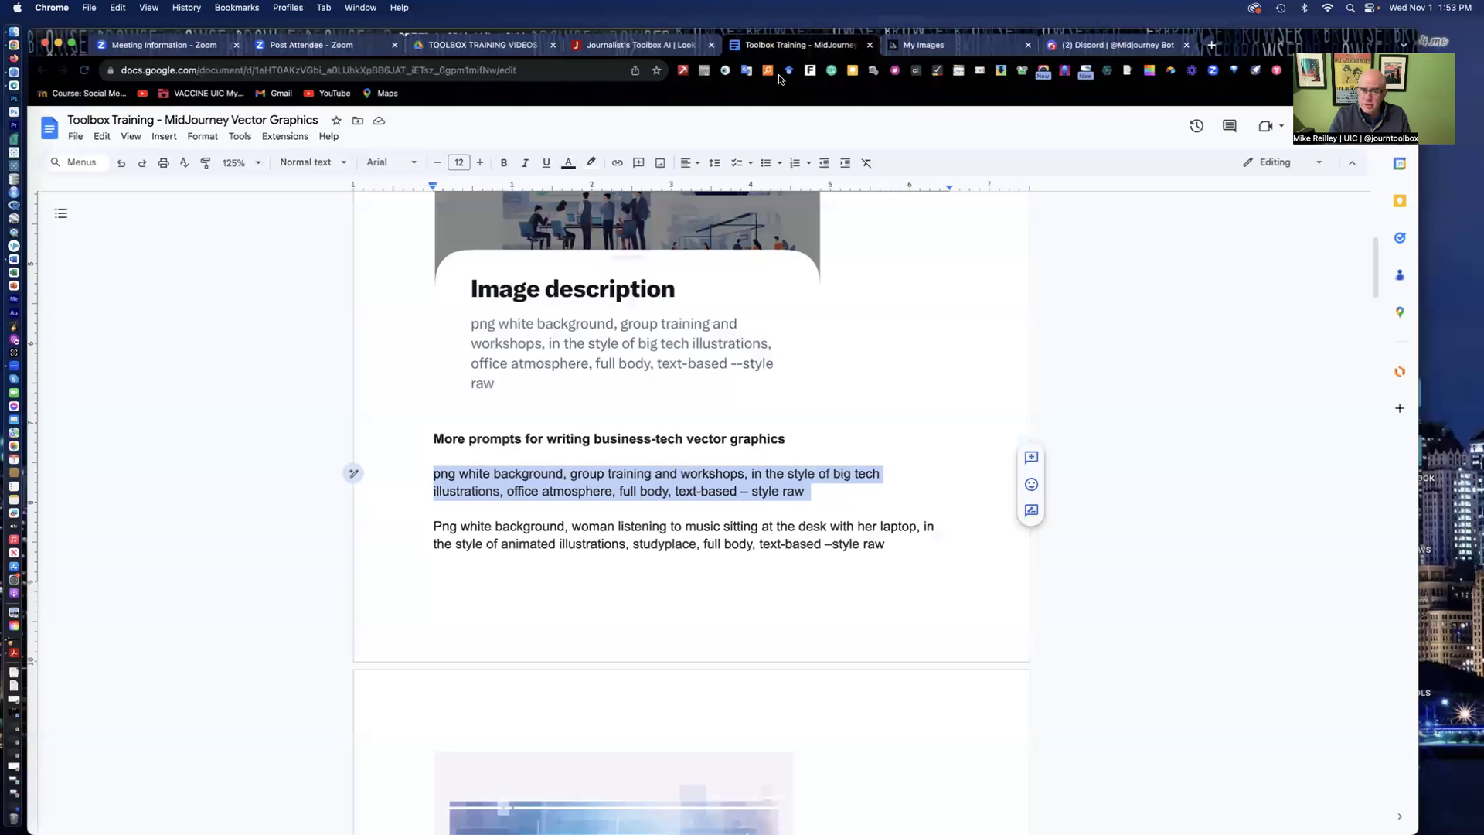
{"action": "left_click", "coordinate": [824, 508]}
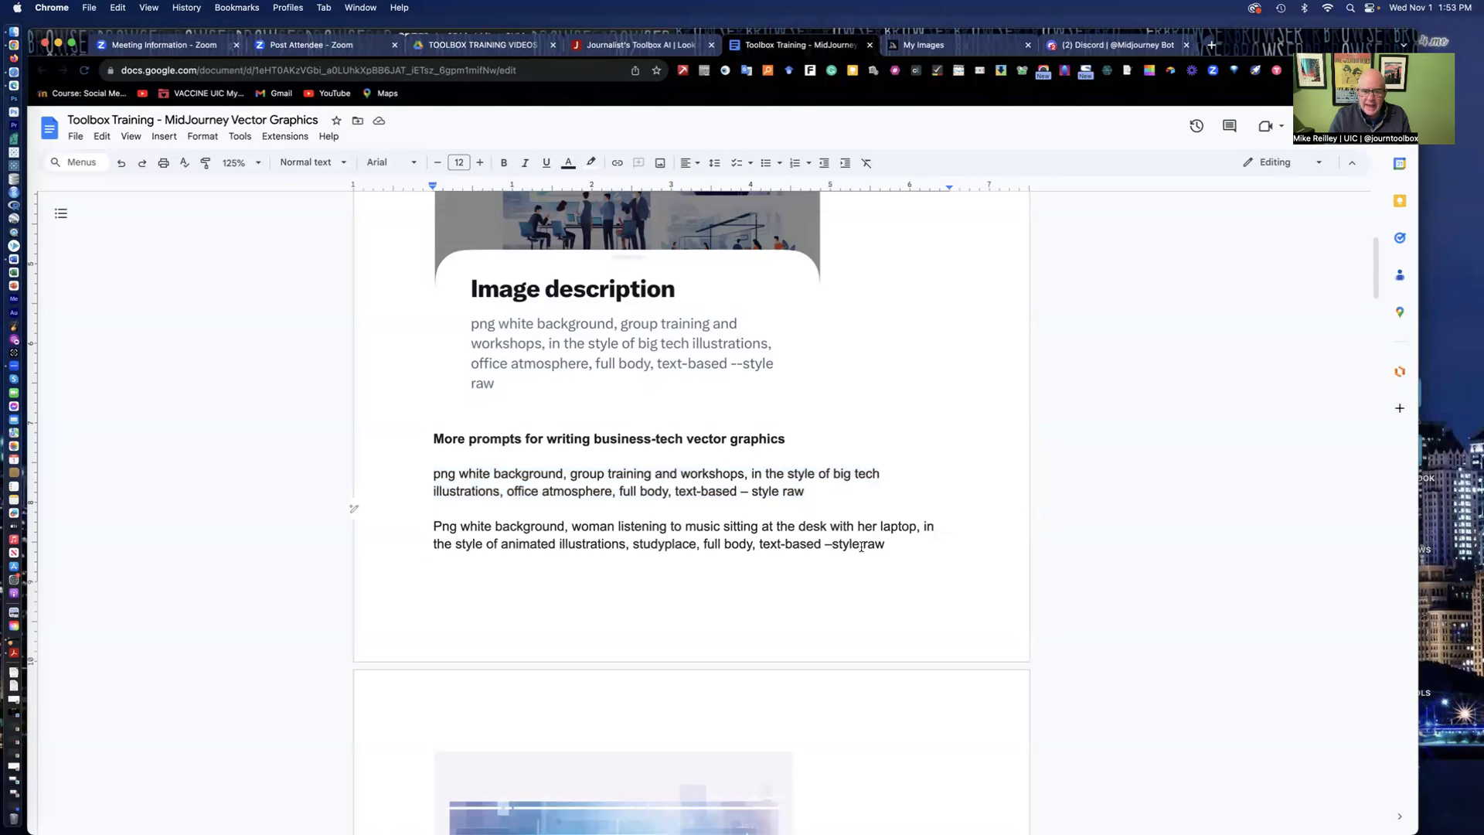
{"action": "left_click_drag", "start_coordinate": [885, 543], "coordinate": [821, 544]}
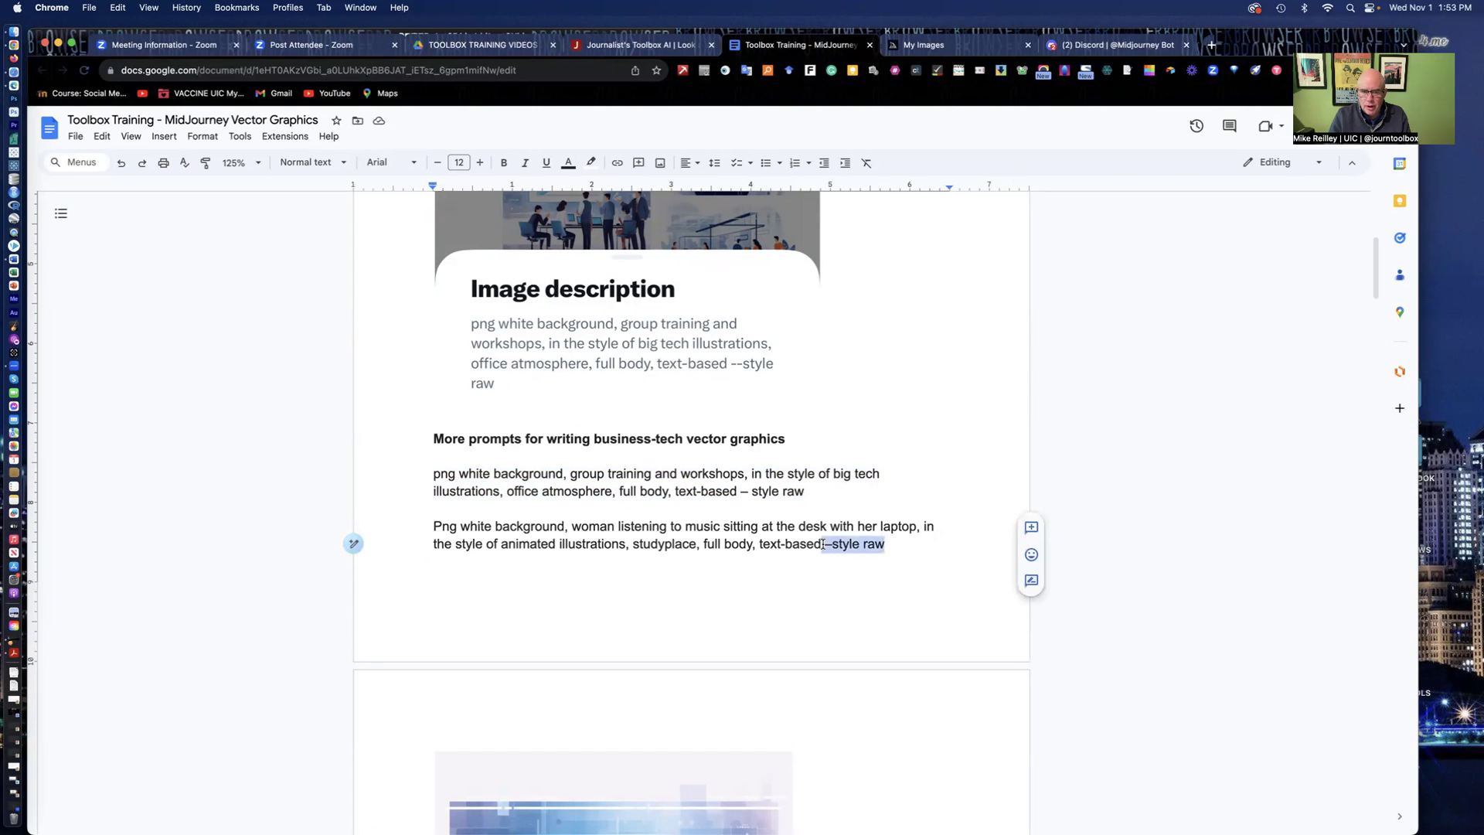
Try appending the aspect ratio parameter --ar 4:3 to the handout's group training and workshops prompt
{"action": "double_click", "coordinate": [818, 489]}
{"action": "key", "text": "BackSpace"}
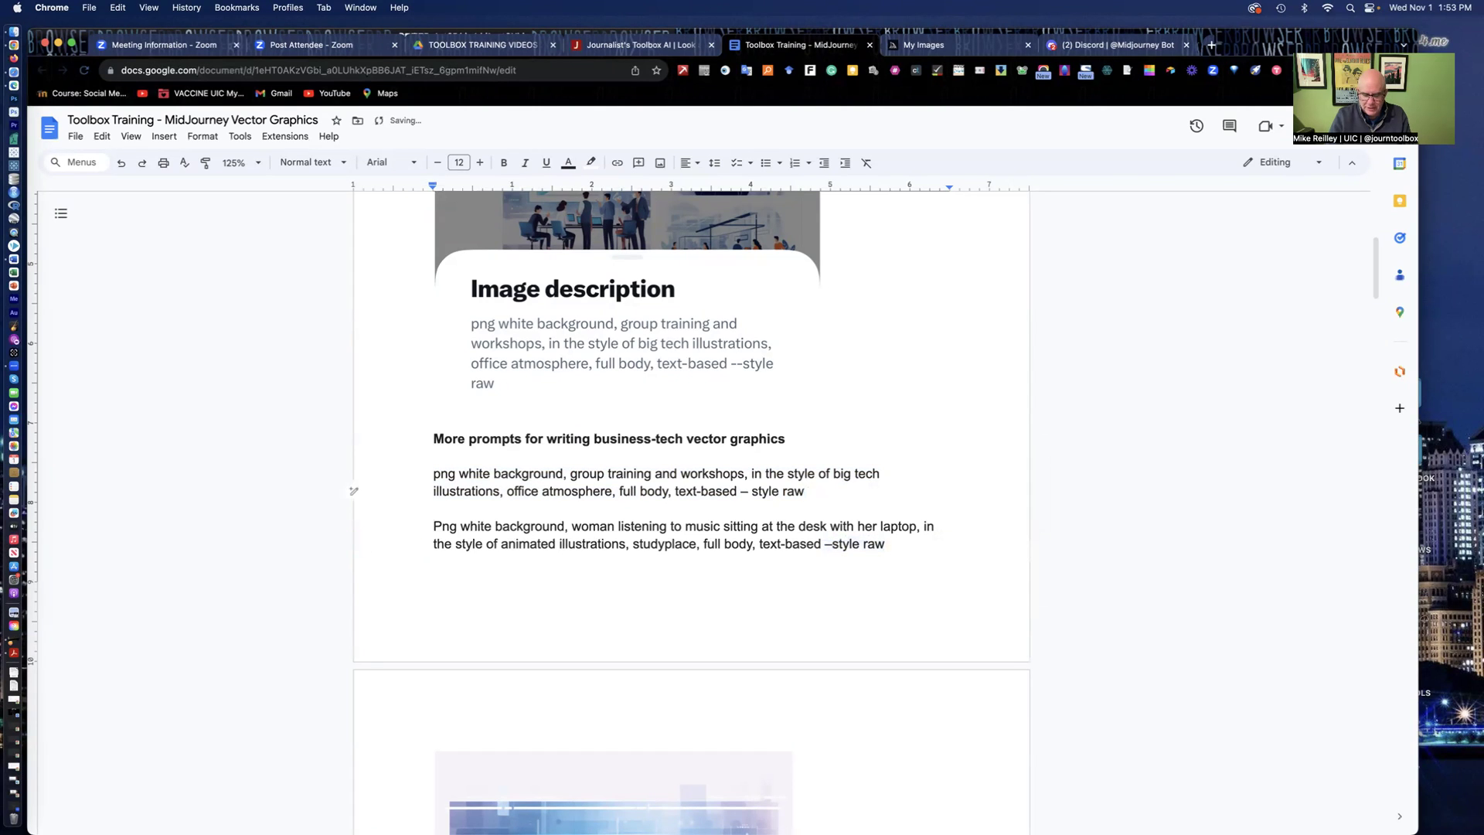
{"action": "type", "text": "--ar"}
{"action": "type", "text": "4:3"}
{"action": "left_click", "coordinate": [827, 492]}
Copy the handout's group training and workshops prompt, ending in "– style raw", and submit it to the Midjourney Bot with /imagine
{"action": "left_click_drag", "start_coordinate": [851, 488], "coordinate": [410, 475]}
{"action": "key", "text": "BackSpace"}
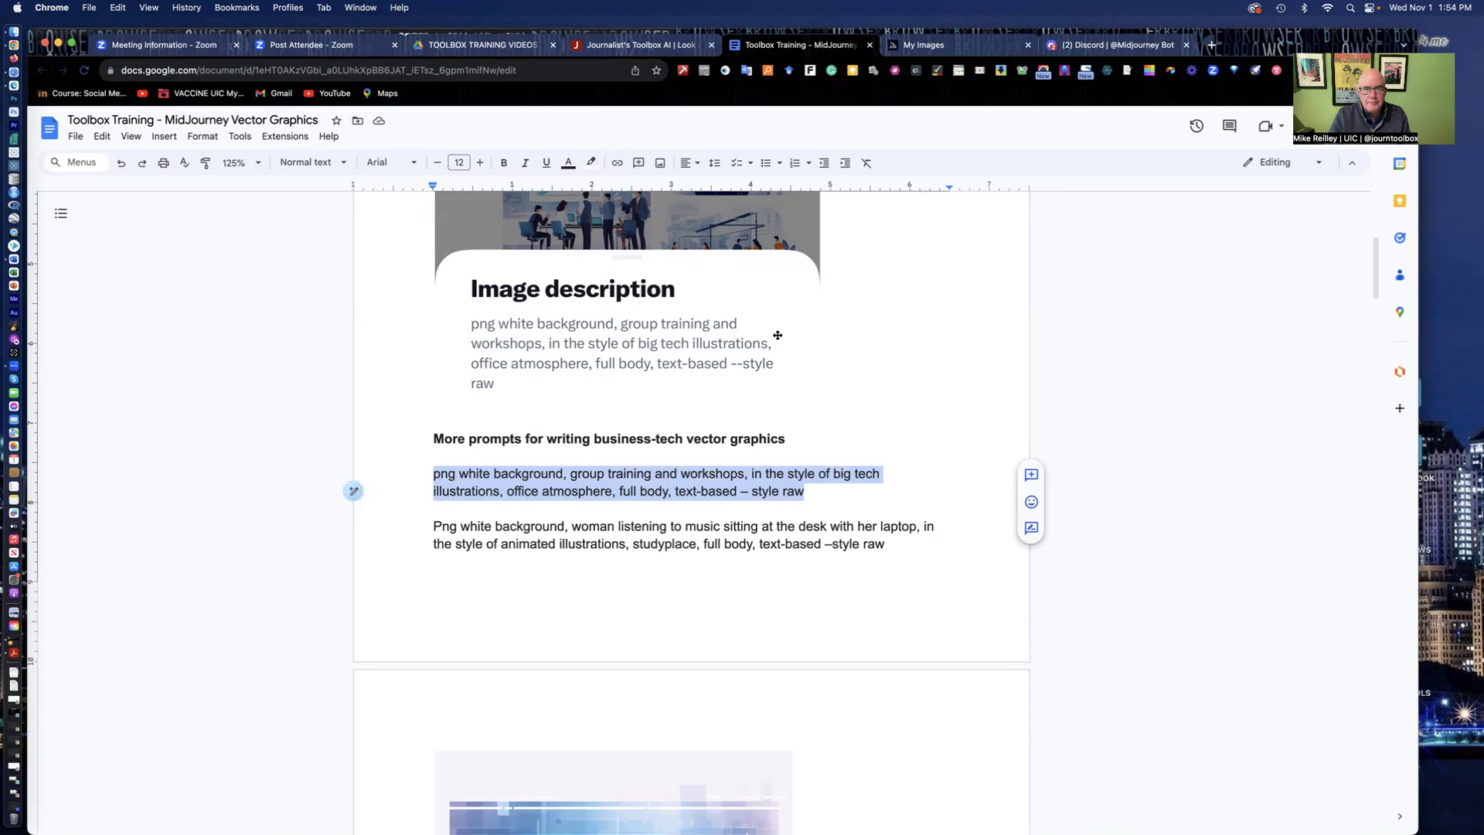
{"action": "left_click", "coordinate": [1115, 39]}
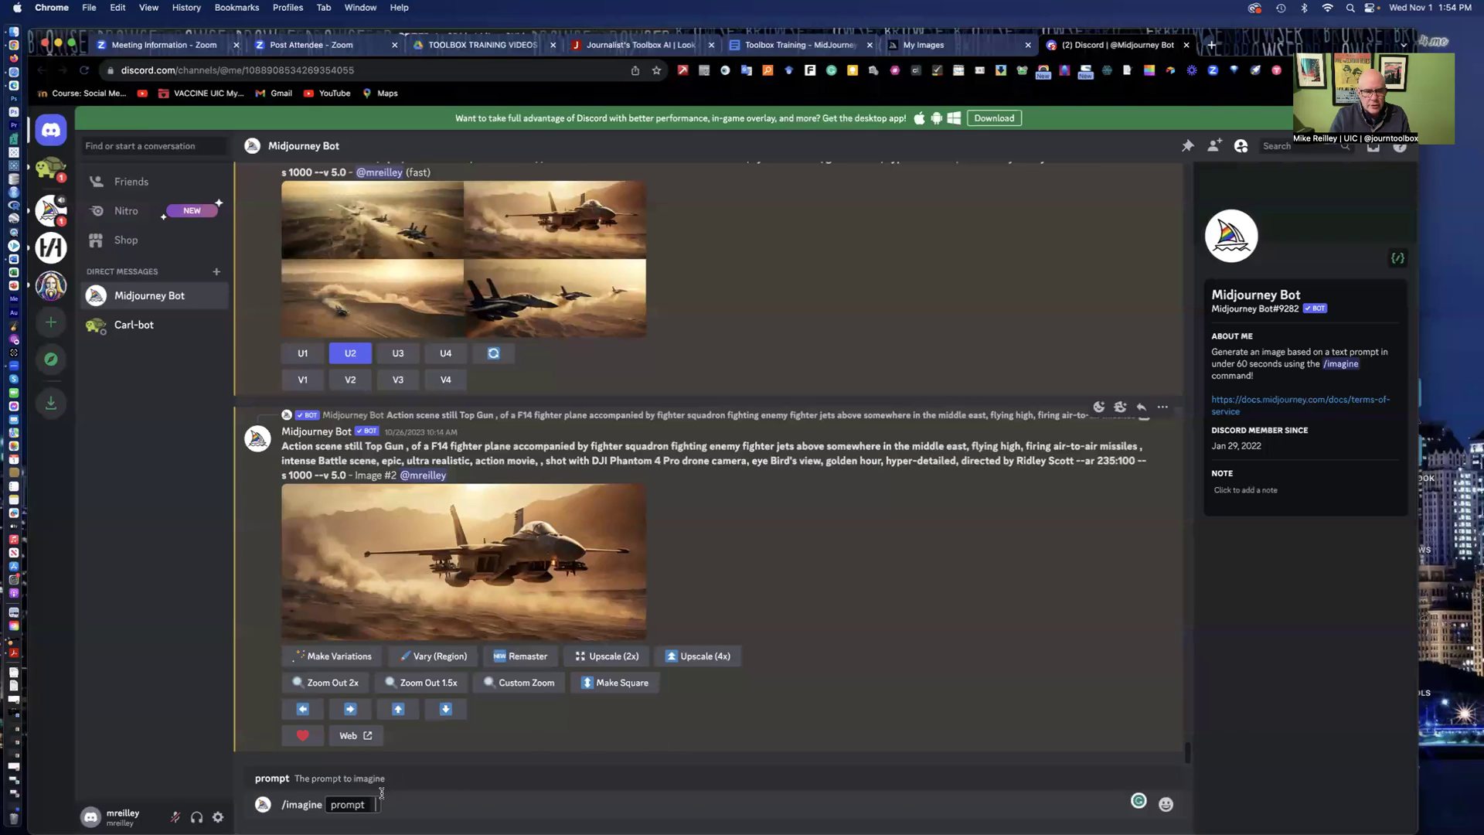
{"action": "type", "text": "png white background, group training and workshops, in the style of big tech illustrations, office atmosphere, full body, text-based – style raw"}
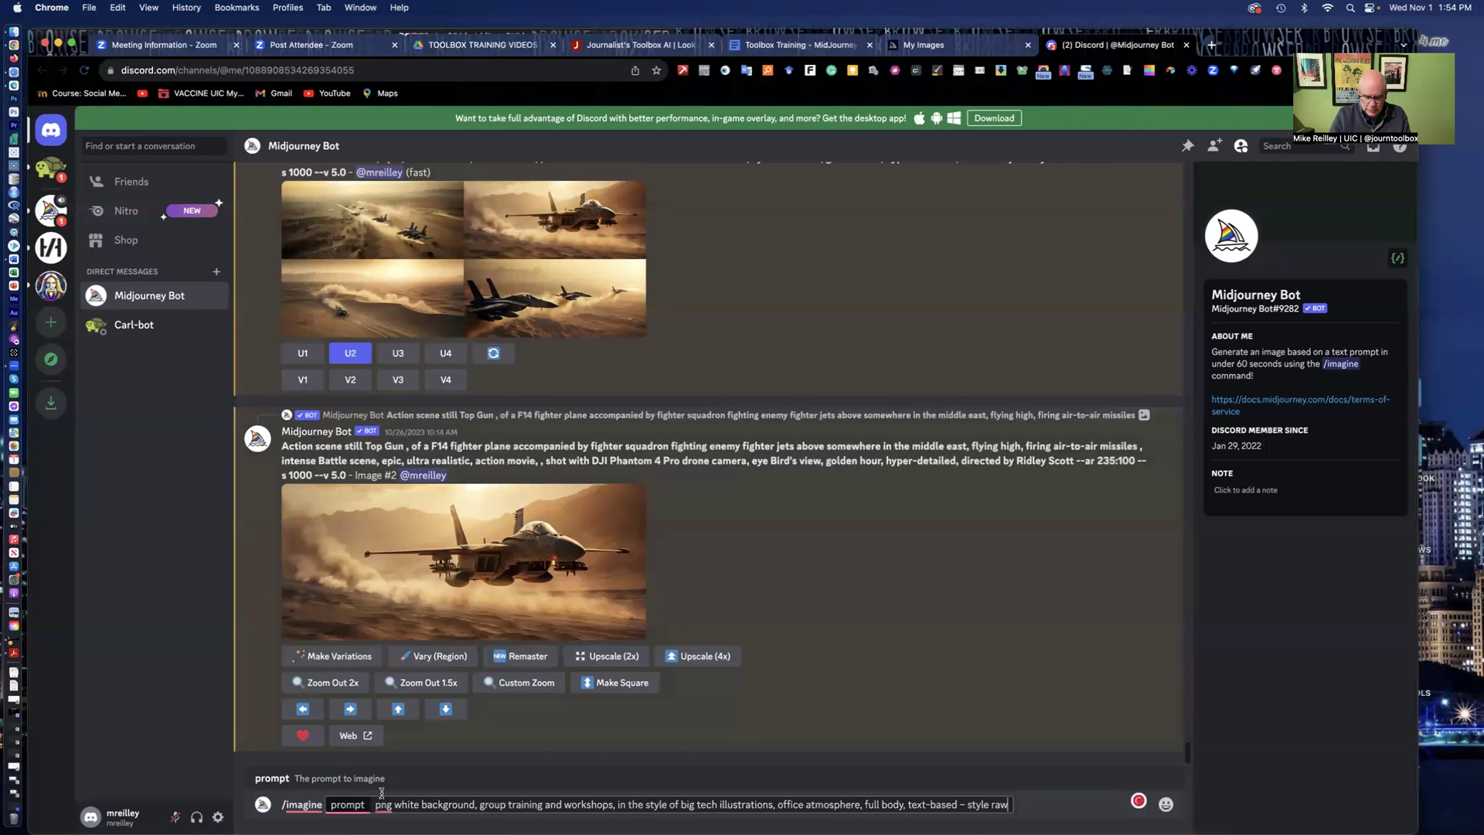
{"action": "key", "text": "Return"}
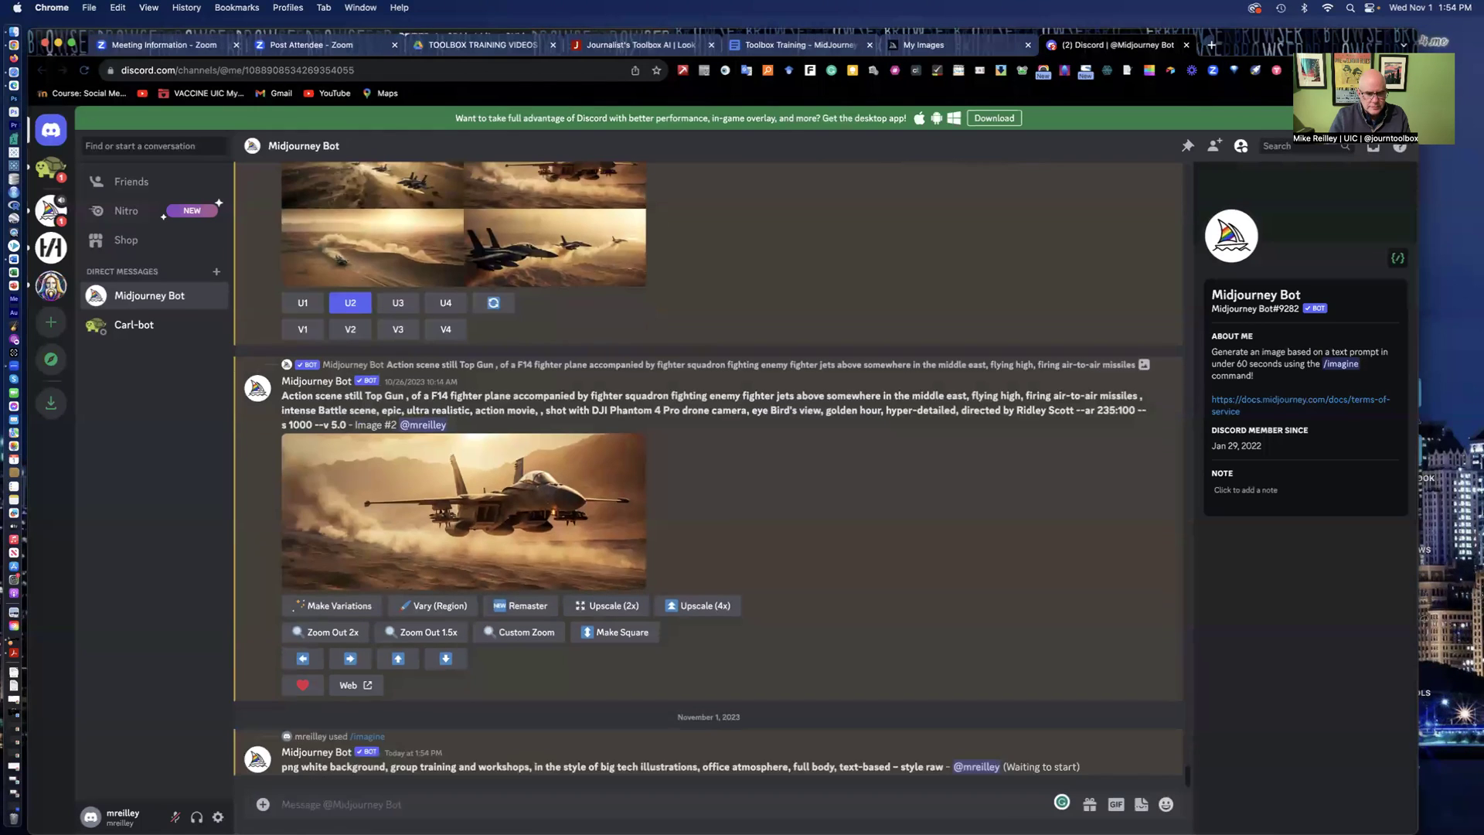
{"action": "left_click", "coordinate": [148, 298]}
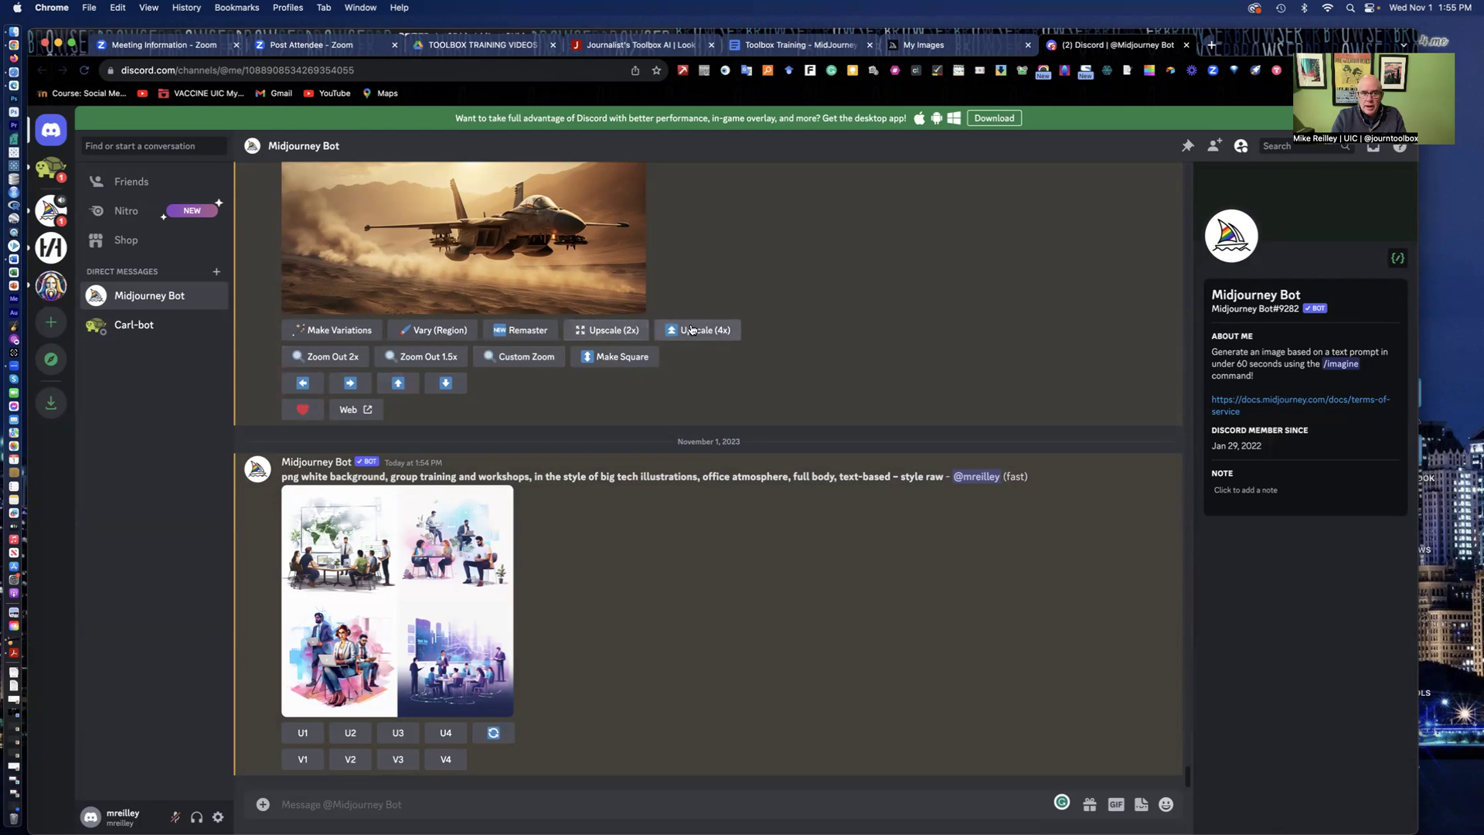
Review the earlier F14 fighter plane grid and its upscaled version in the chat, and return to the new image grid
{"action": "scroll", "coordinate": [531, 270], "scroll_direction": "up", "scroll_amount": 5}
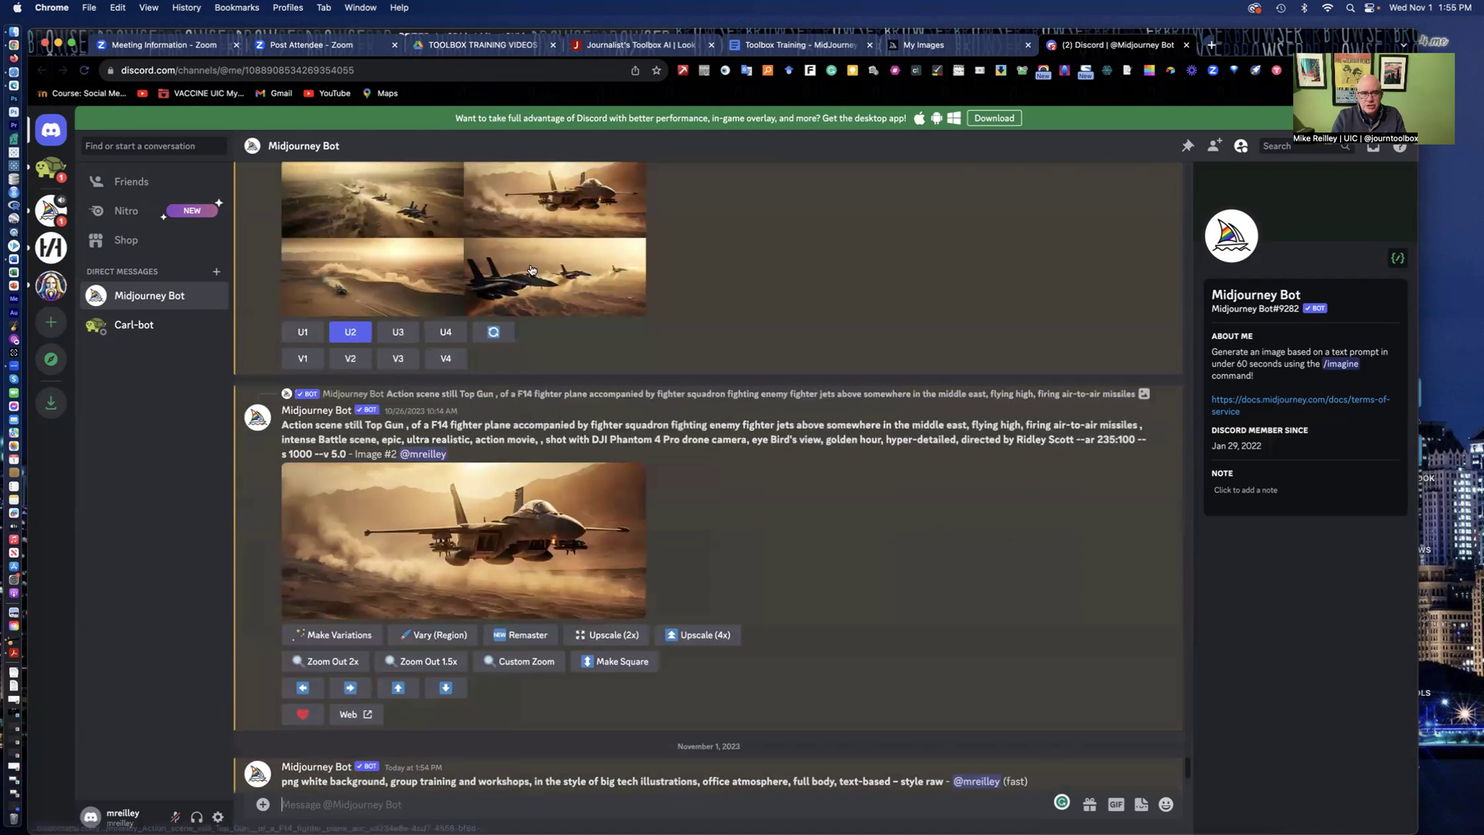
{"action": "scroll", "coordinate": [531, 269], "scroll_direction": "up", "scroll_amount": 3}
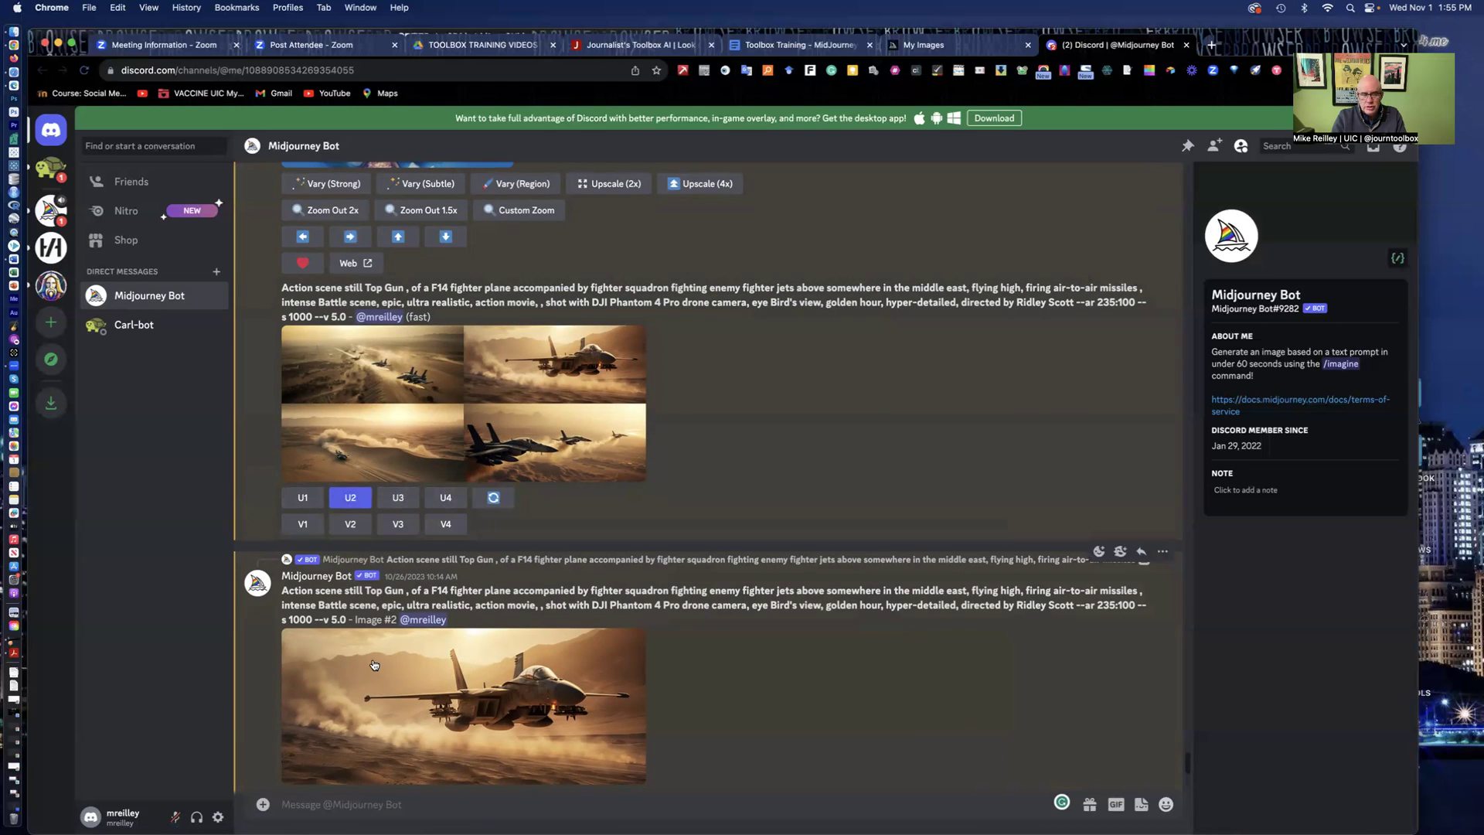
{"action": "scroll", "coordinate": [485, 502], "scroll_direction": "down", "scroll_amount": 3}
{"action": "scroll", "coordinate": [485, 502], "scroll_direction": "down", "scroll_amount": 1}
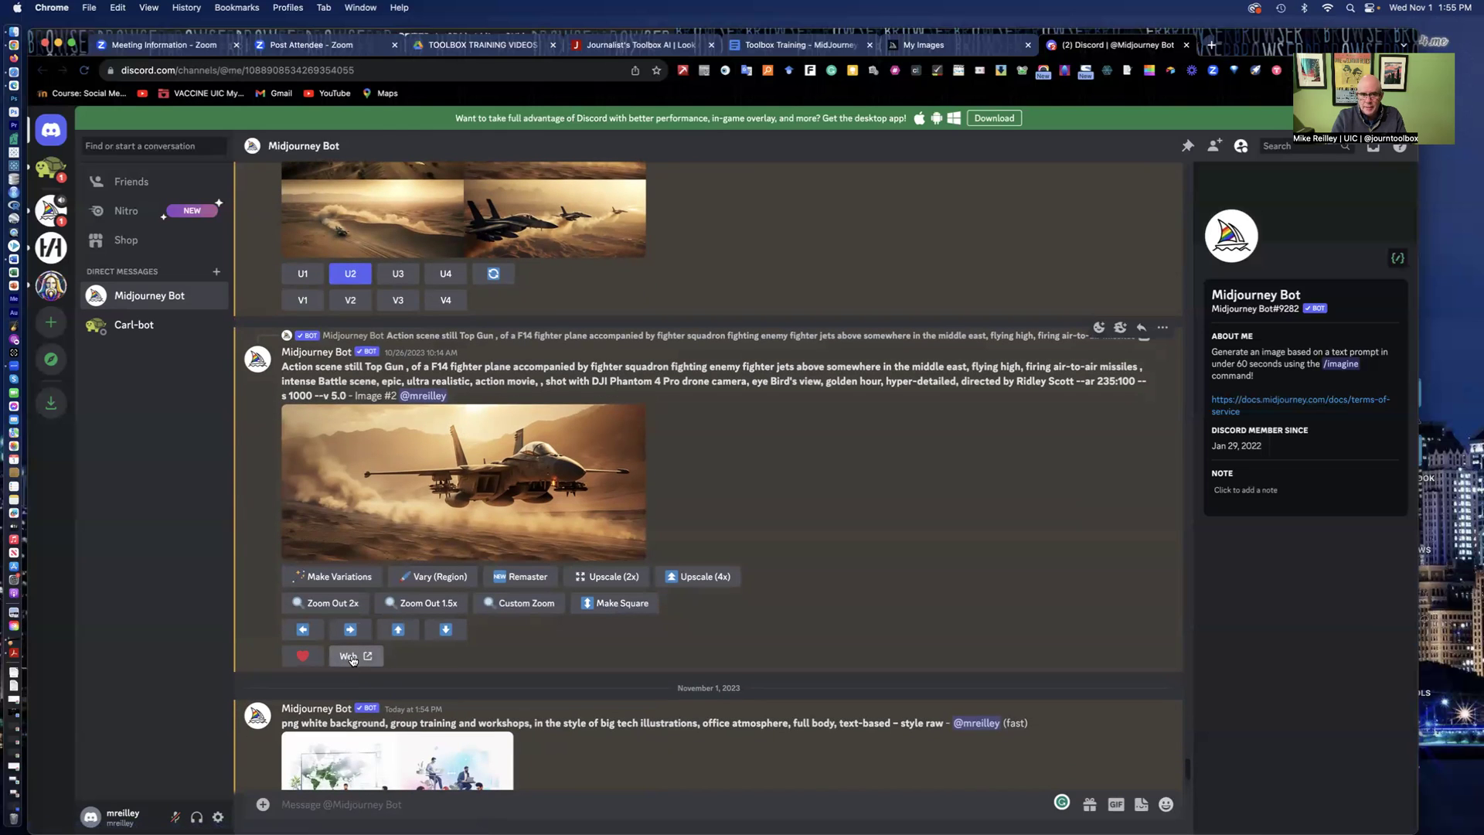
{"action": "scroll", "coordinate": [351, 658], "scroll_direction": "down", "scroll_amount": 4}
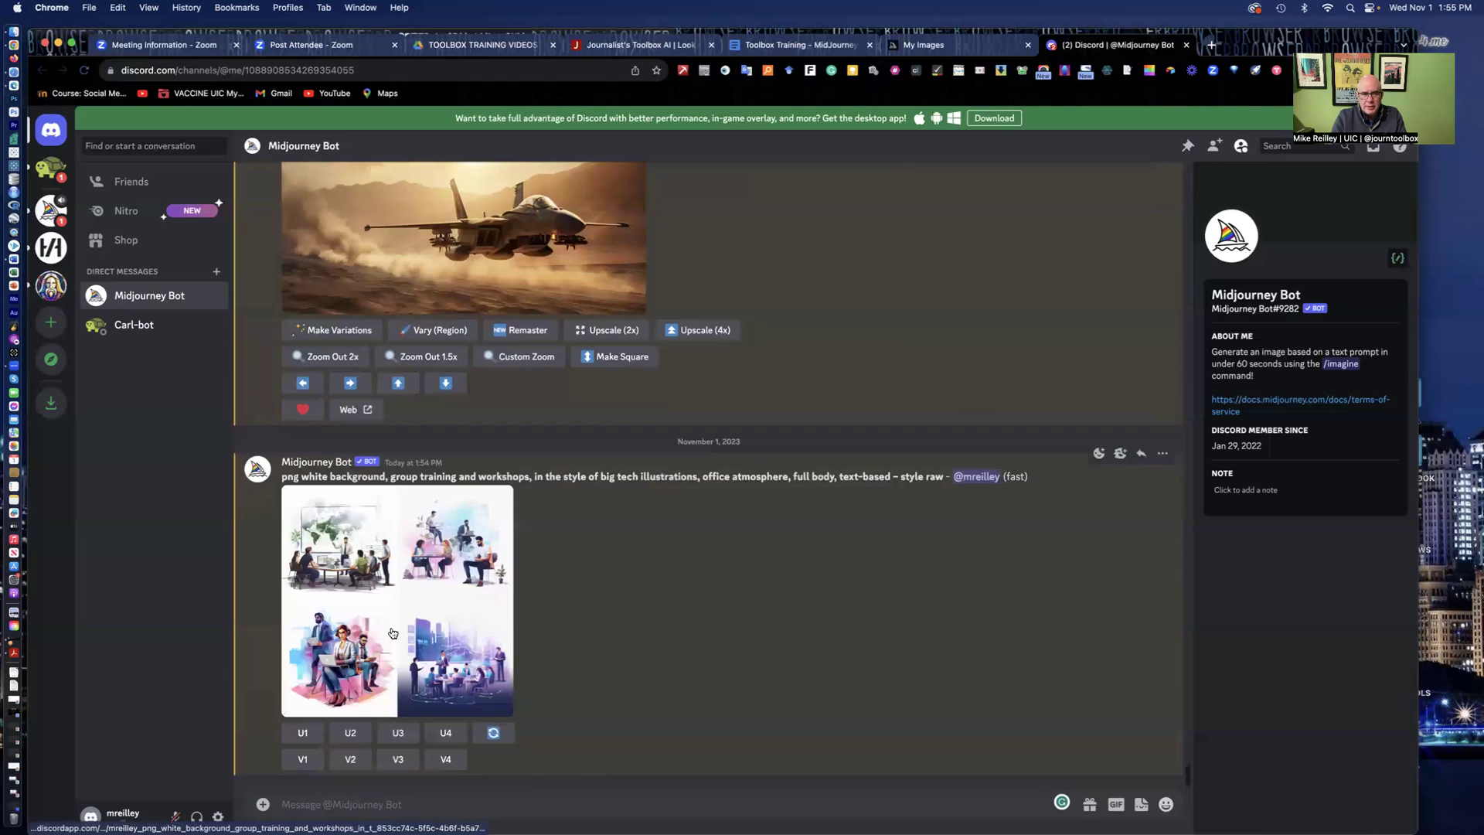
Enlarge the group training image grid to inspect its four versions, and upscale the first image
{"action": "left_click", "coordinate": [400, 577]}
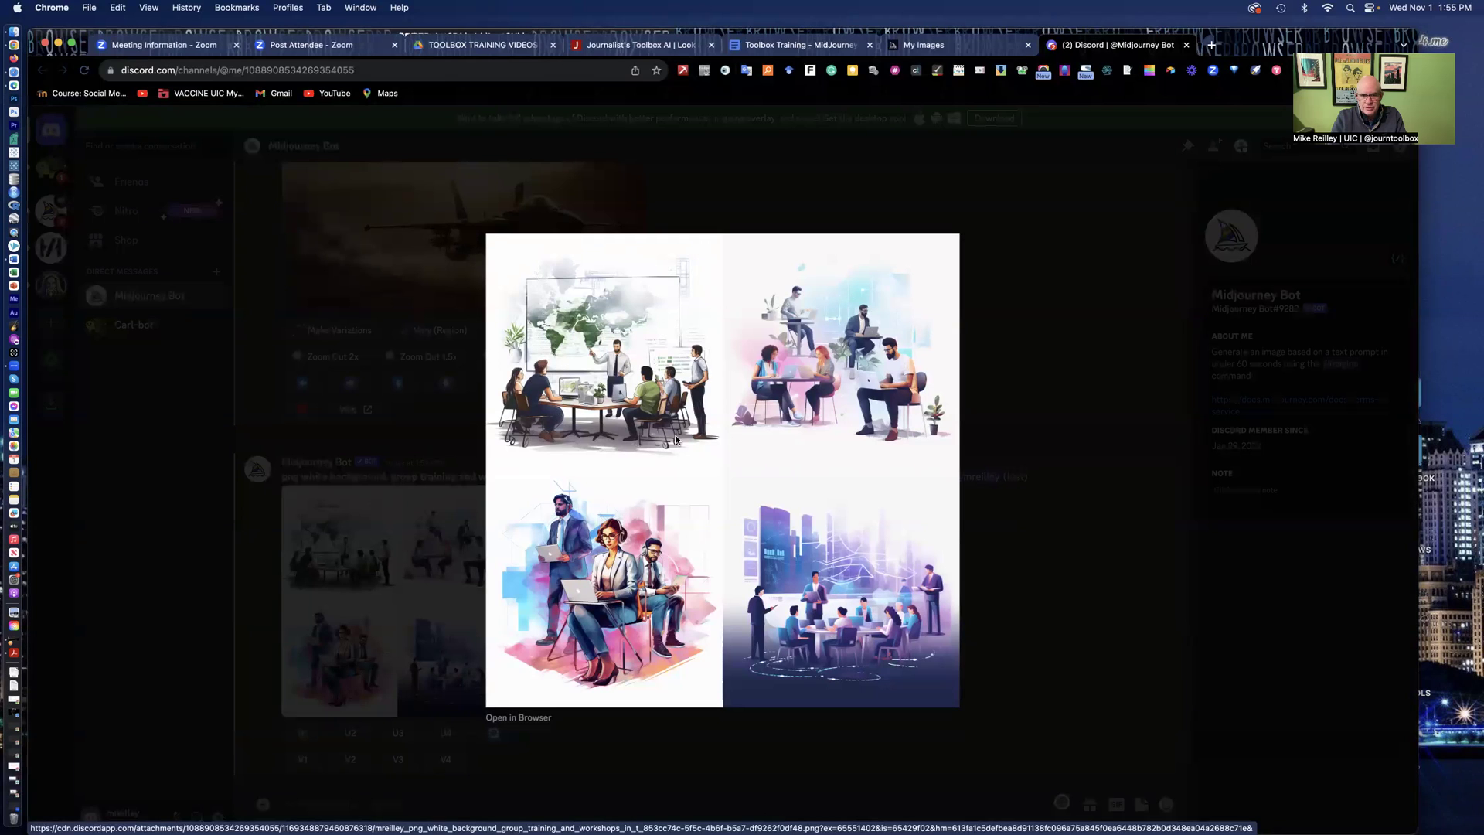
{"action": "left_click", "coordinate": [965, 241]}
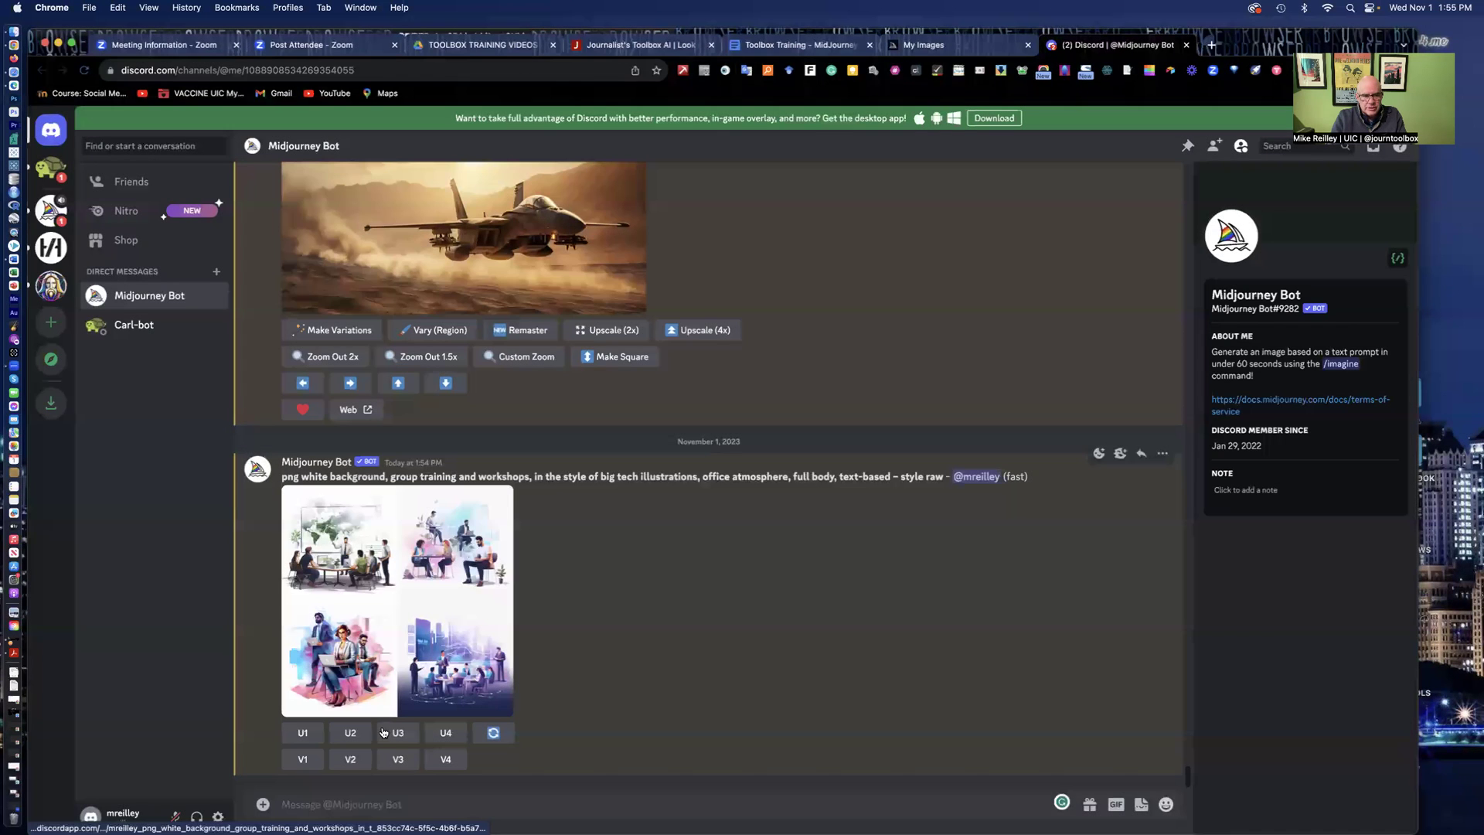
{"action": "left_click", "coordinate": [492, 736]}
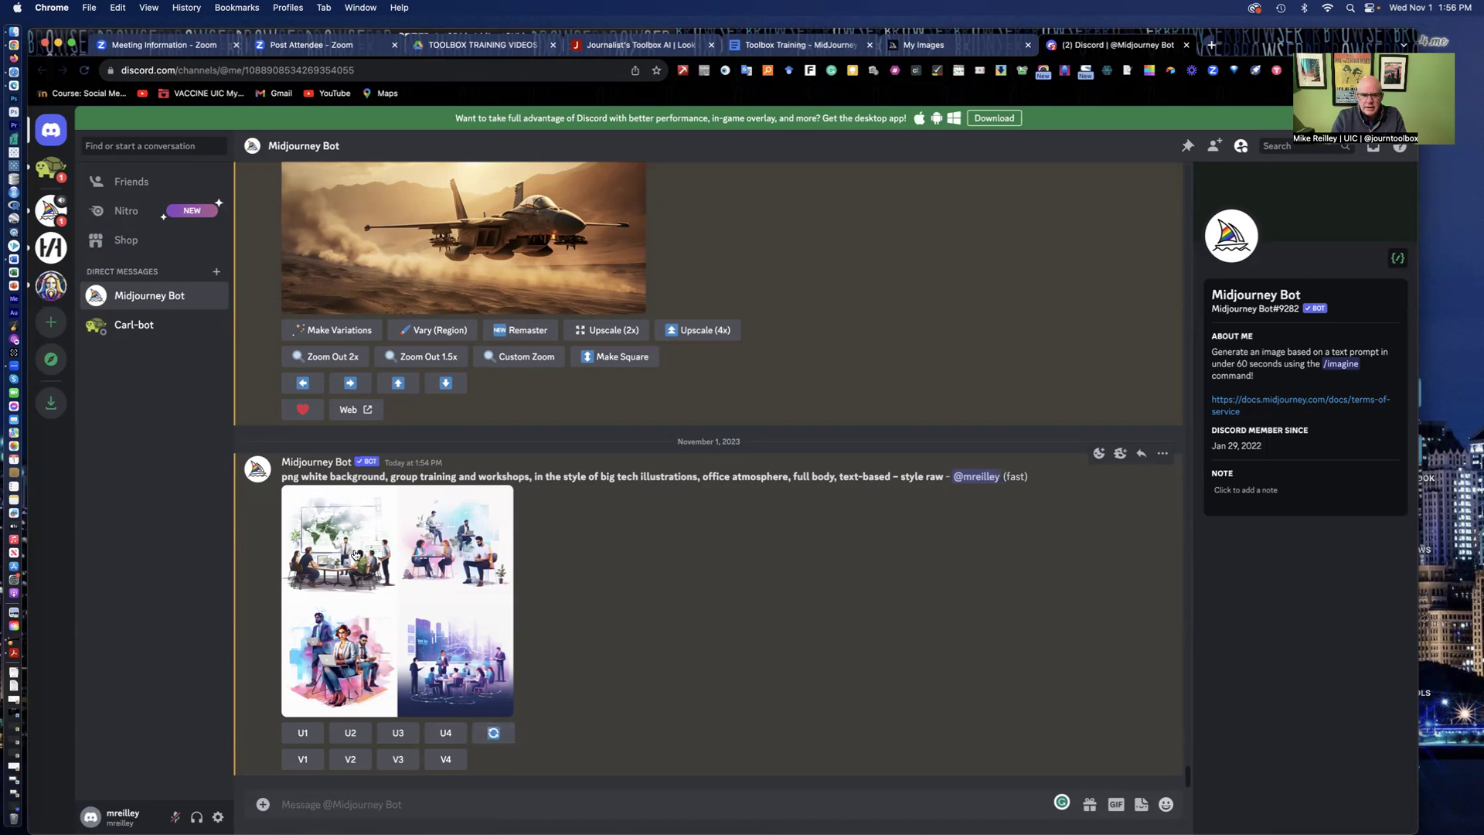
{"action": "left_click", "coordinate": [302, 733]}
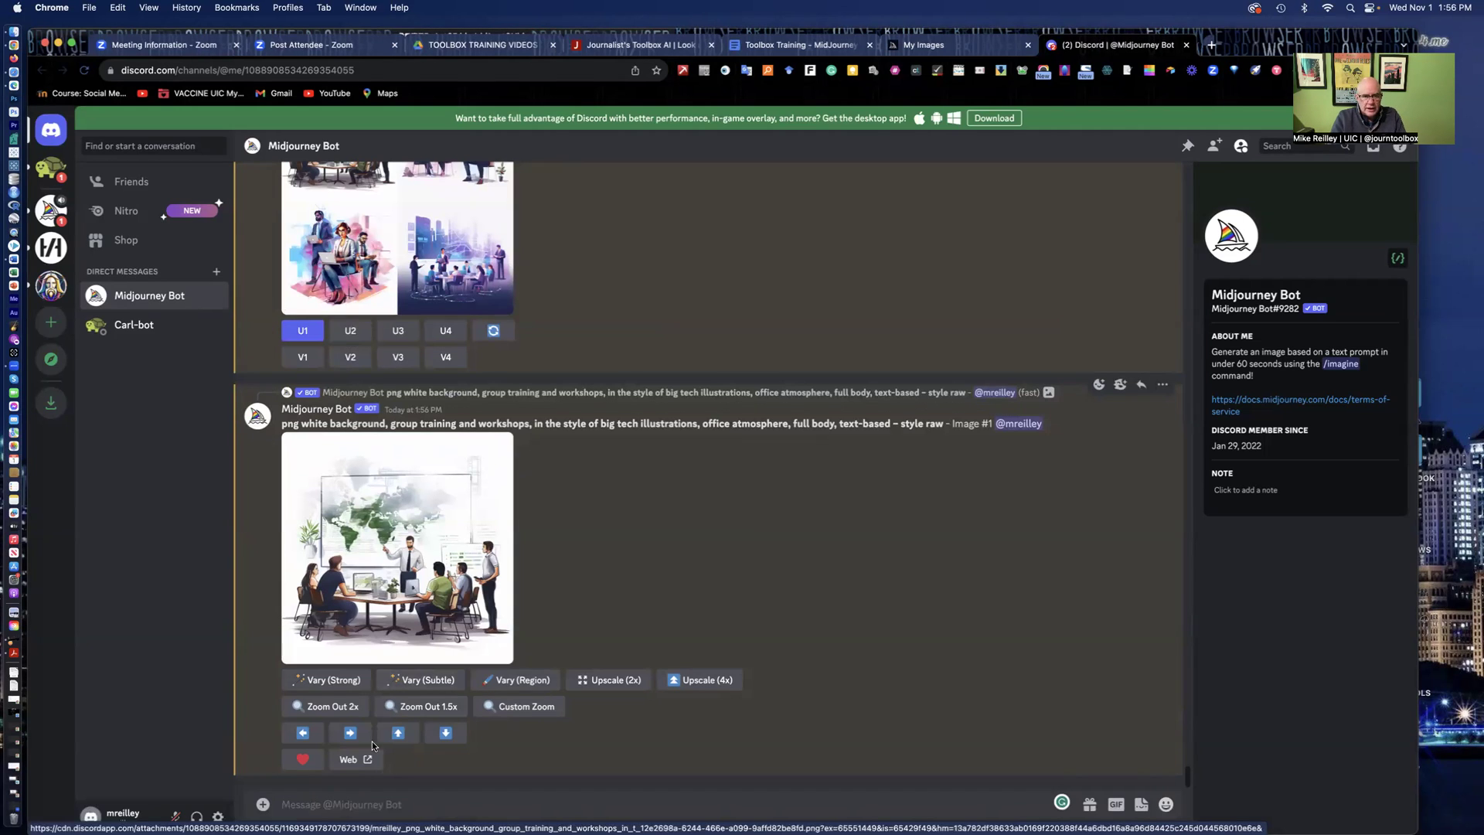
Open the upscaled meeting illustration on Midjourney's website and download it
{"action": "left_click", "coordinate": [356, 760]}
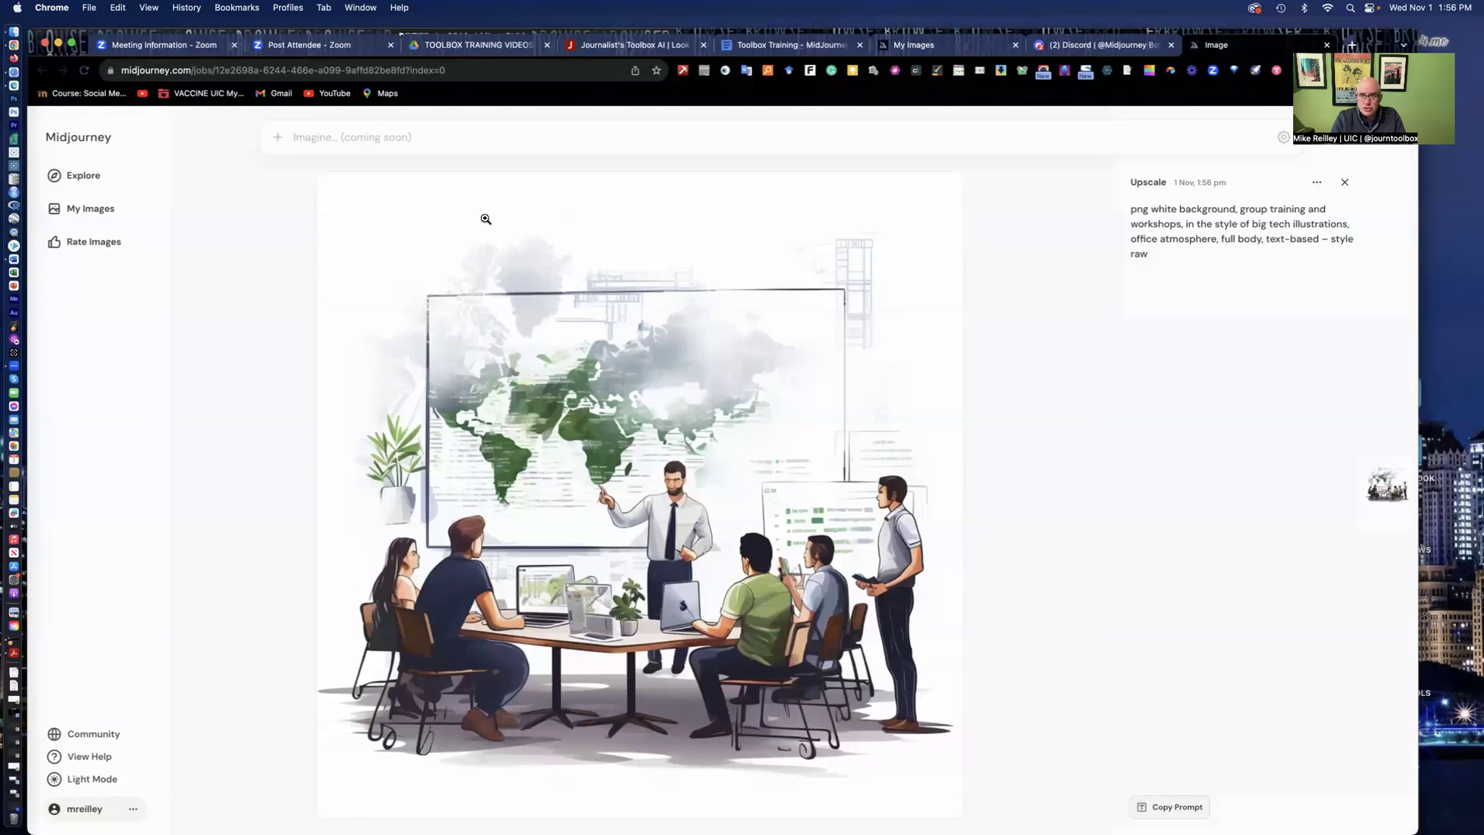
{"action": "left_click", "coordinate": [1317, 183]}
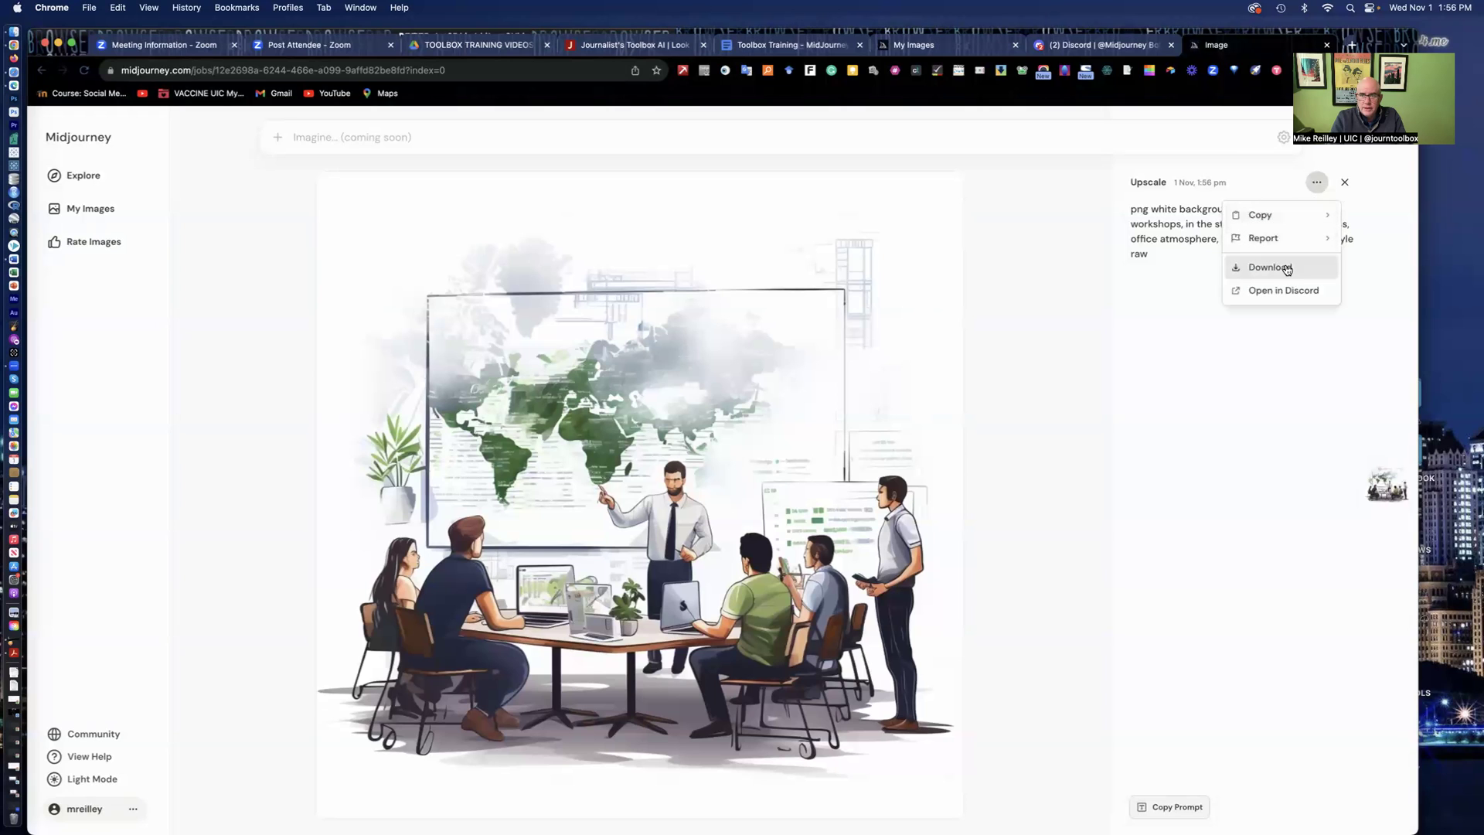
{"action": "left_click", "coordinate": [1286, 268]}
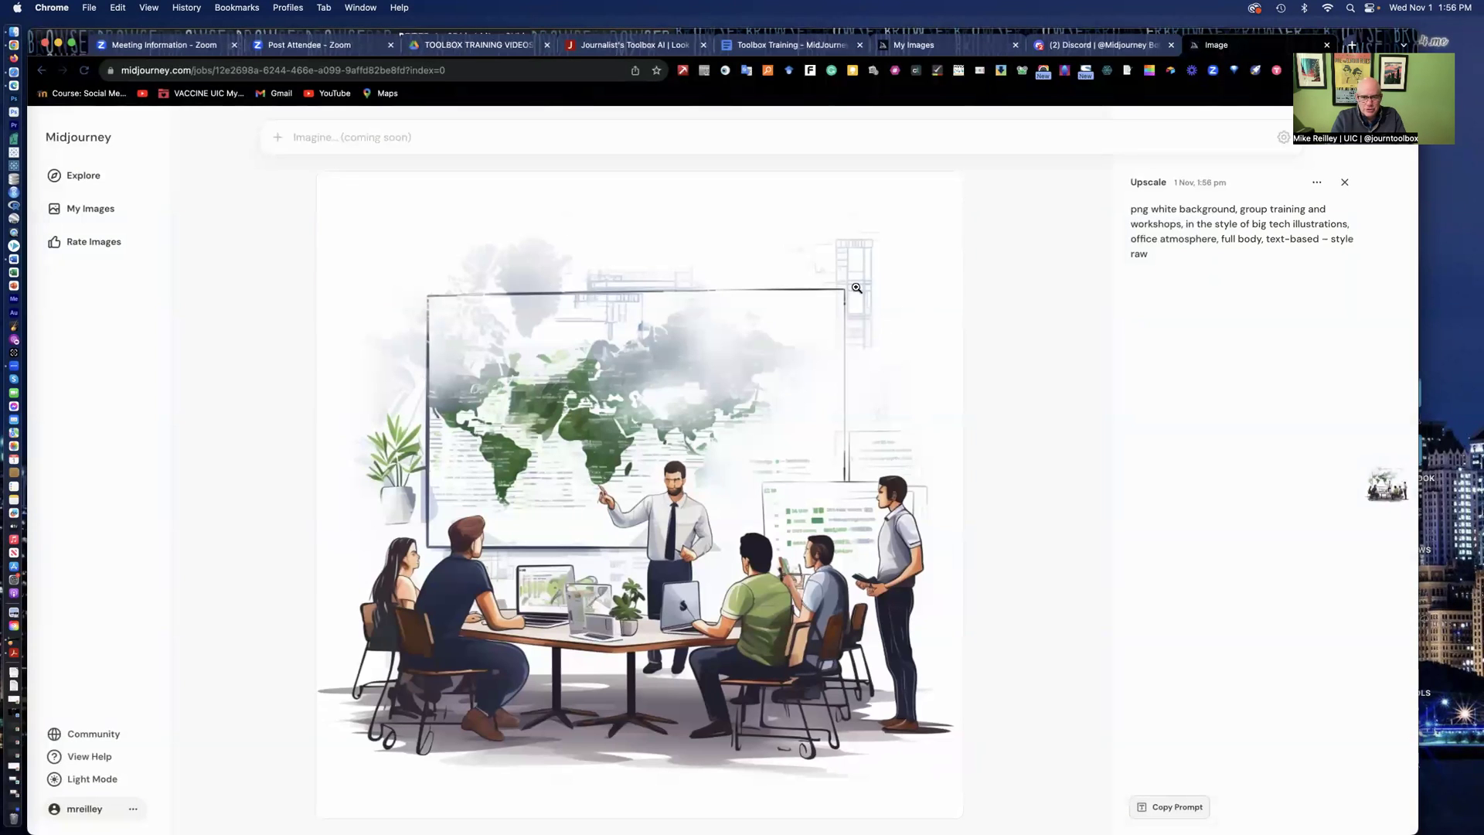
Move the downloaded meeting illustration PNG from the Downloads folder onto the desktop
{"action": "left_click", "coordinate": [911, 47]}
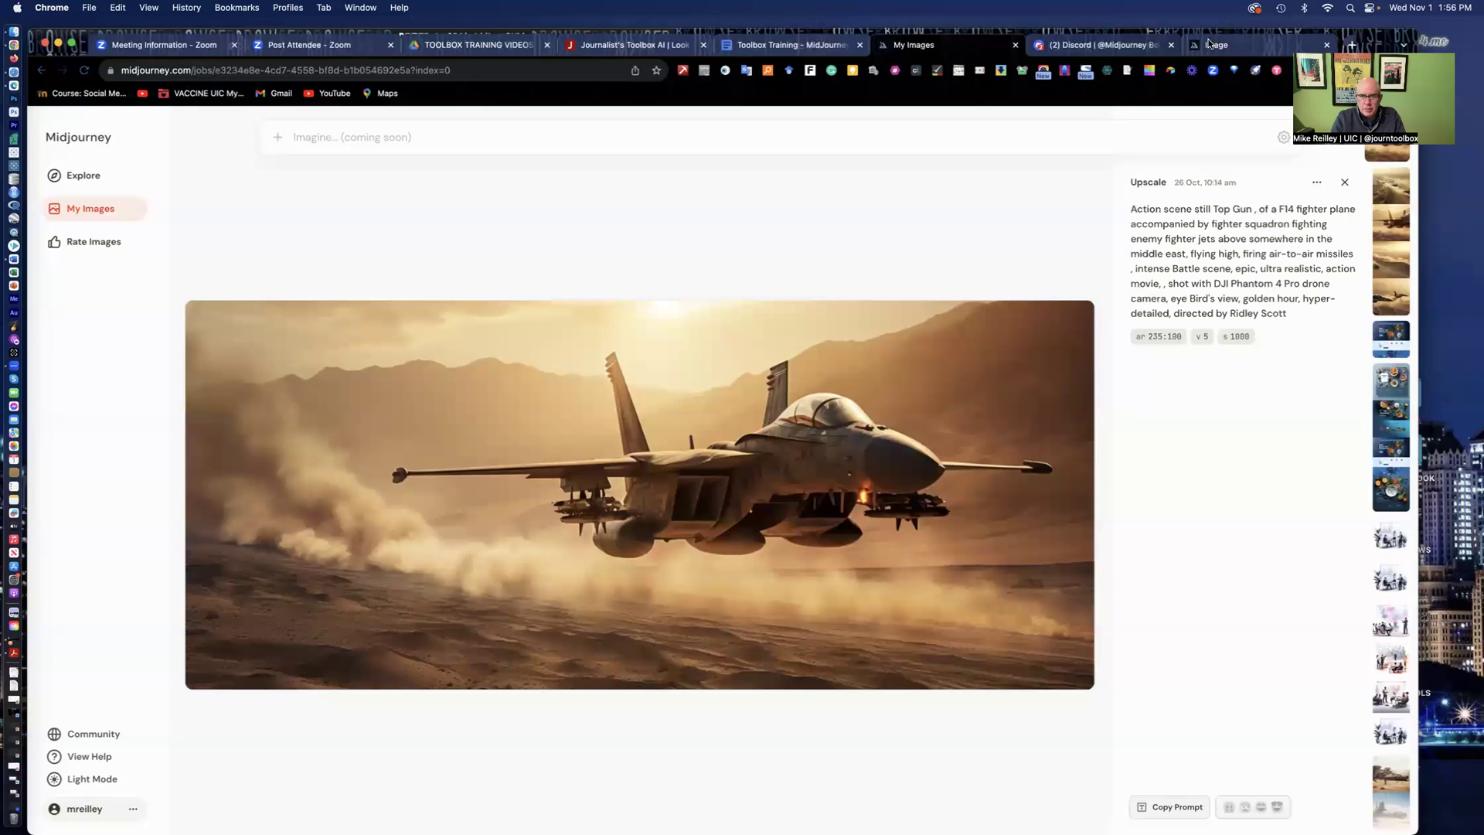
{"action": "left_click", "coordinate": [1092, 42]}
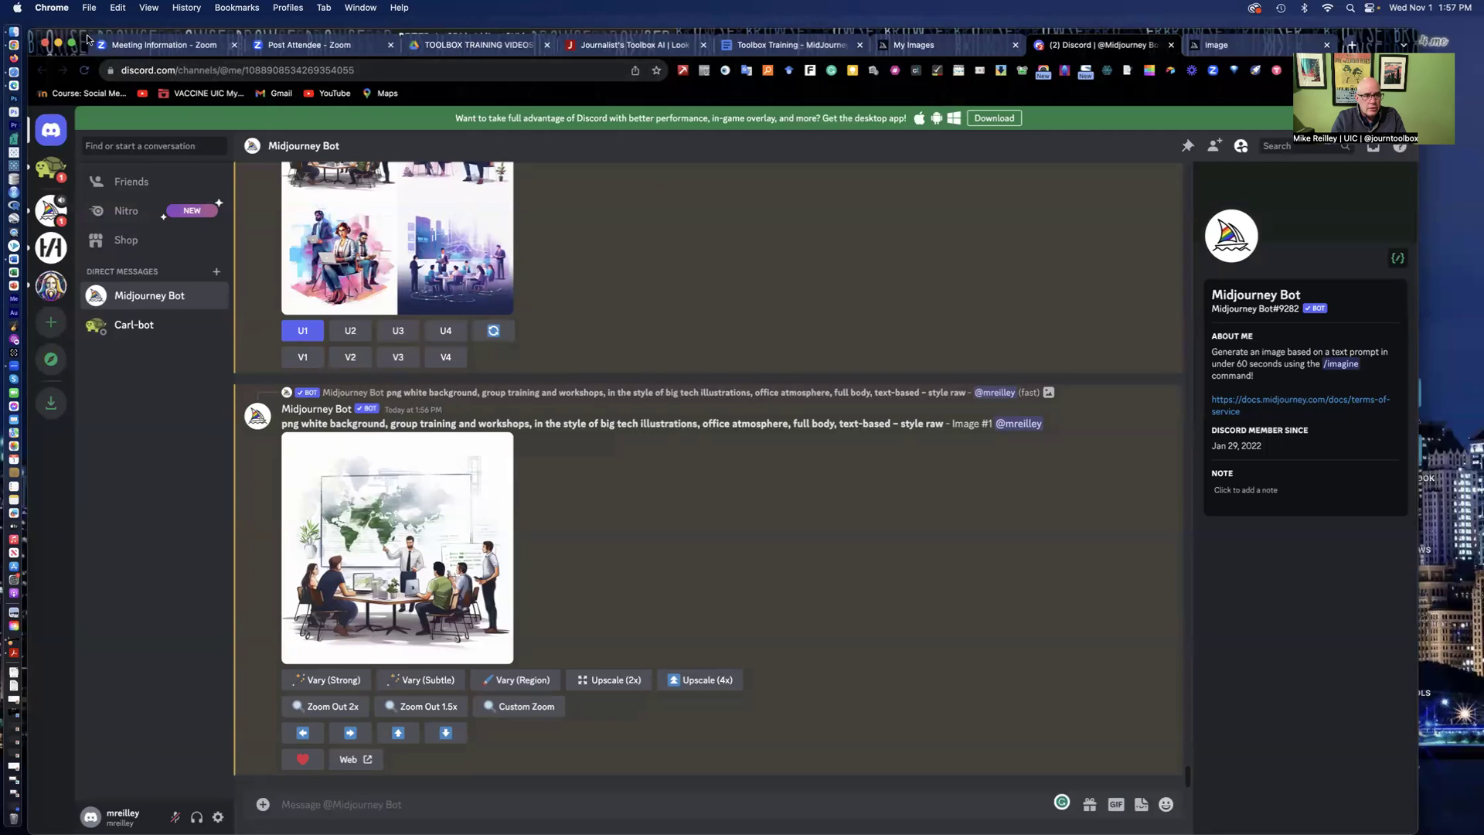
{"action": "left_click_drag", "start_coordinate": [87, 37], "coordinate": [190, 52]}
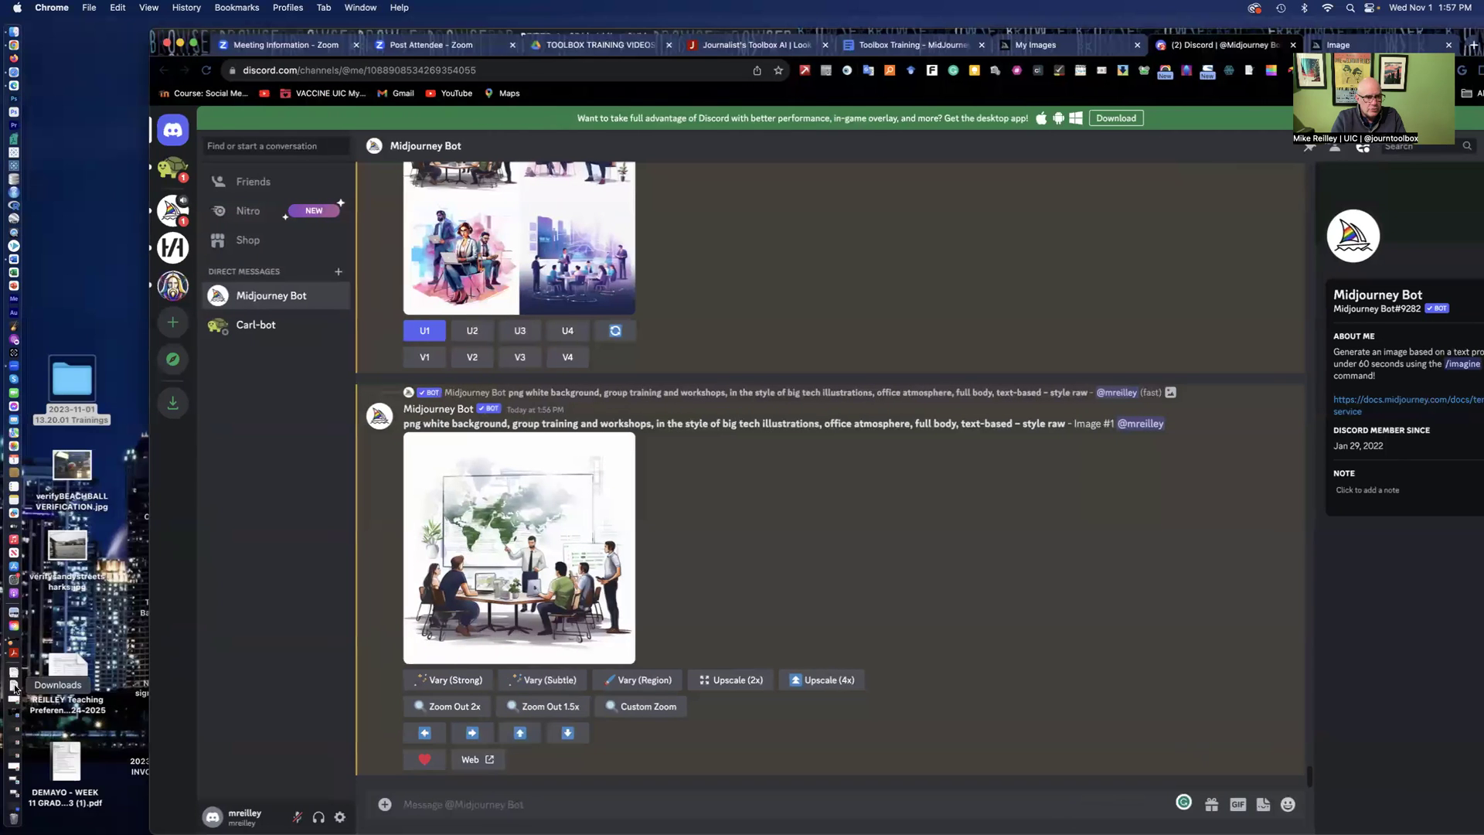
{"action": "left_click", "coordinate": [10, 688]}
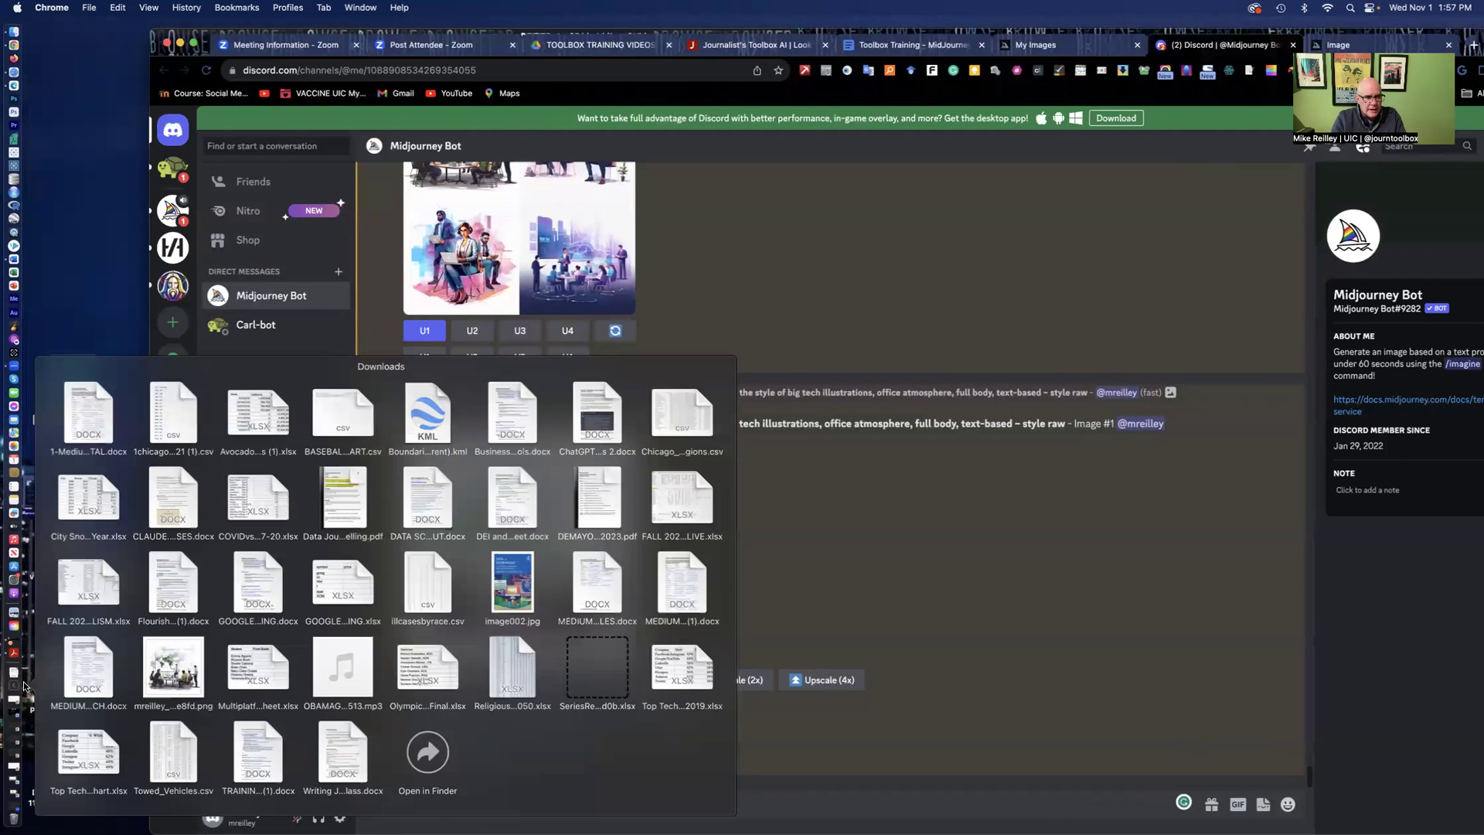
{"action": "left_click_drag", "start_coordinate": [172, 675], "coordinate": [77, 220]}
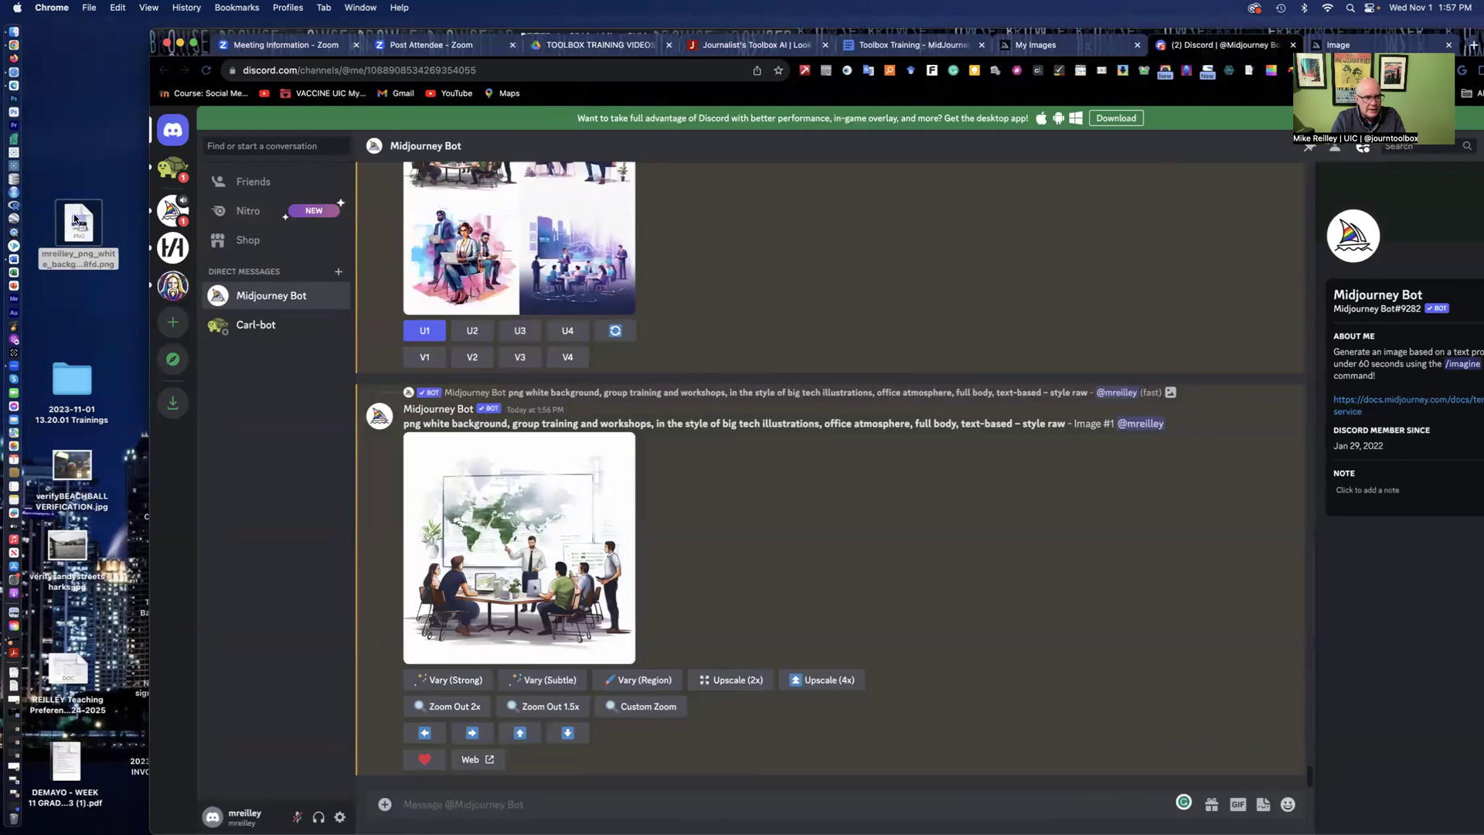
Open the meeting illustration from the desktop in Preview to check it, and close it
{"action": "left_click", "coordinate": [80, 213]}
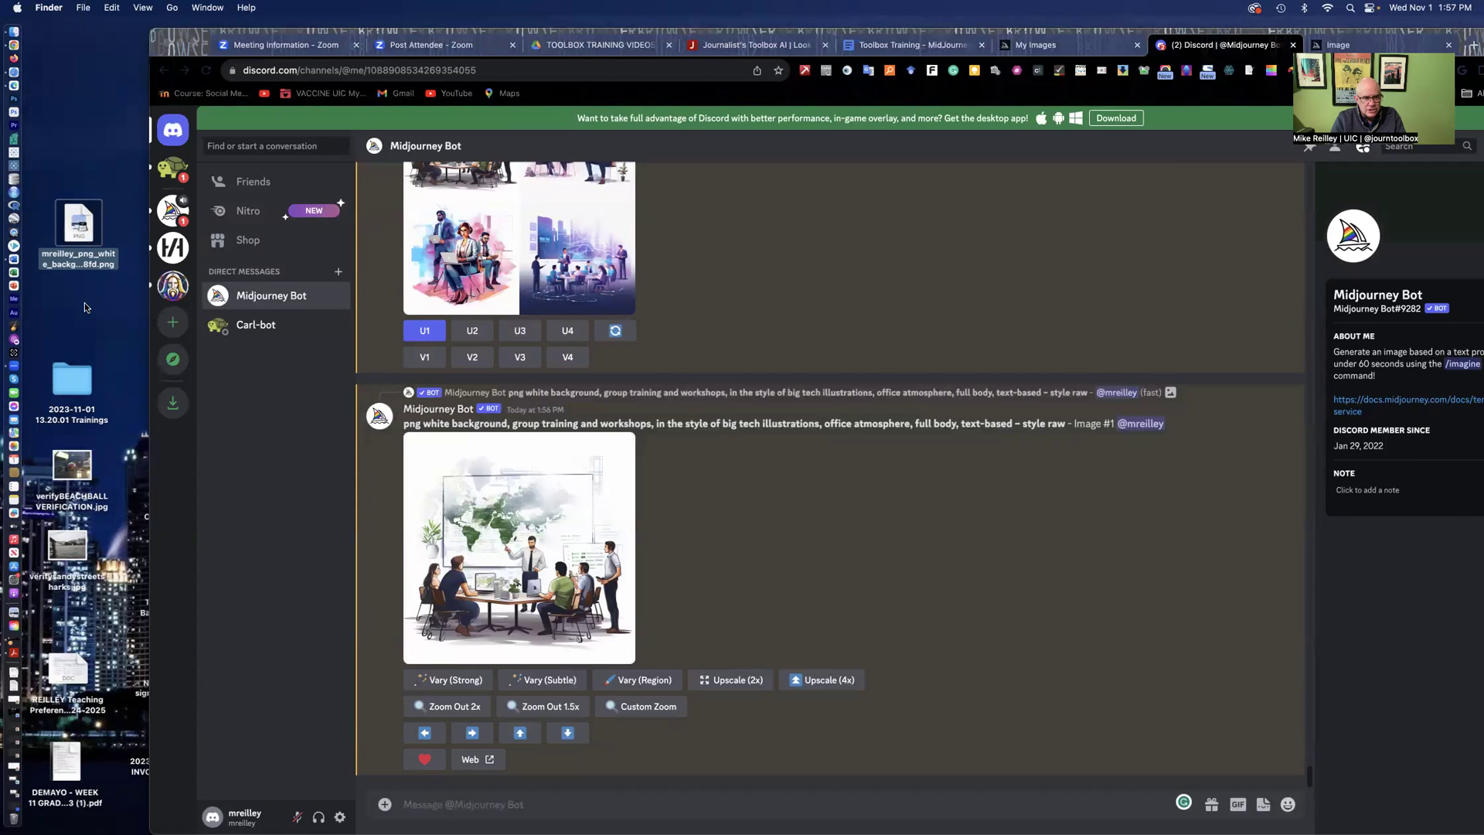
{"action": "double_click", "coordinate": [78, 226]}
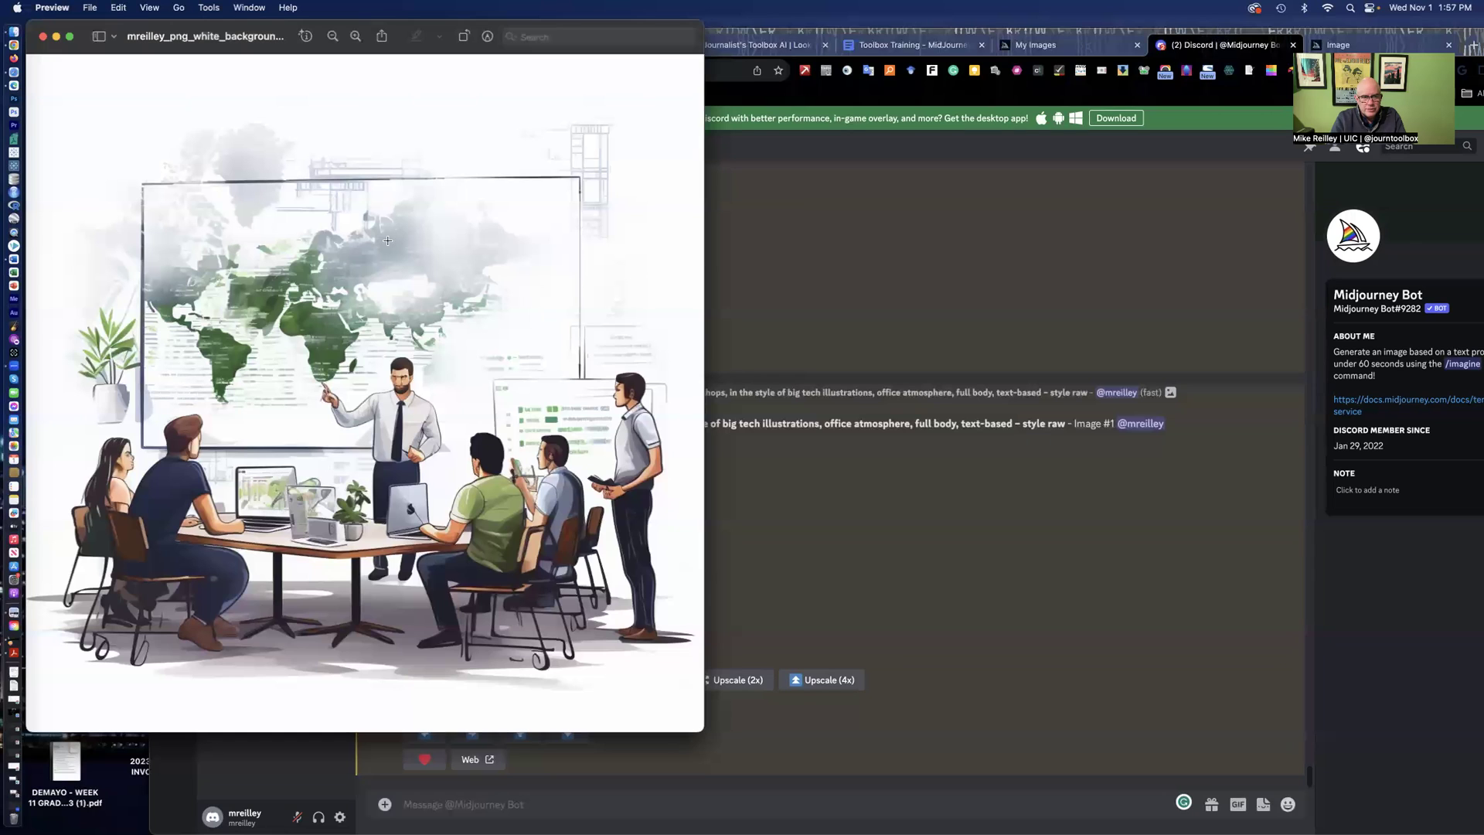
{"action": "left_click", "coordinate": [43, 36]}
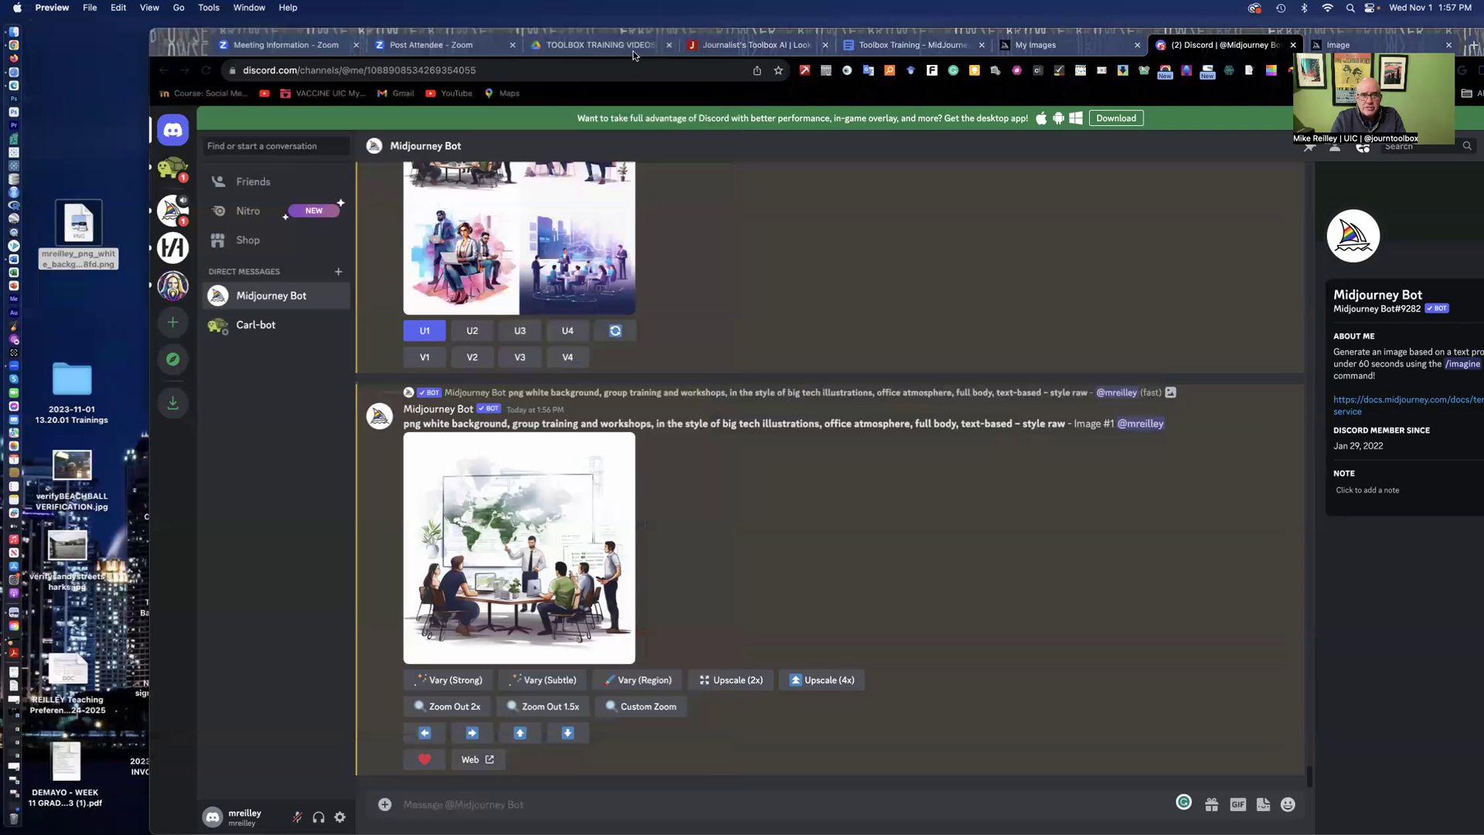
Return to the training handout and highlight its "4 png images, vector illustration pack" template, the [enter subject here] placeholder and the ChatGPT example
{"action": "left_click", "coordinate": [904, 48]}
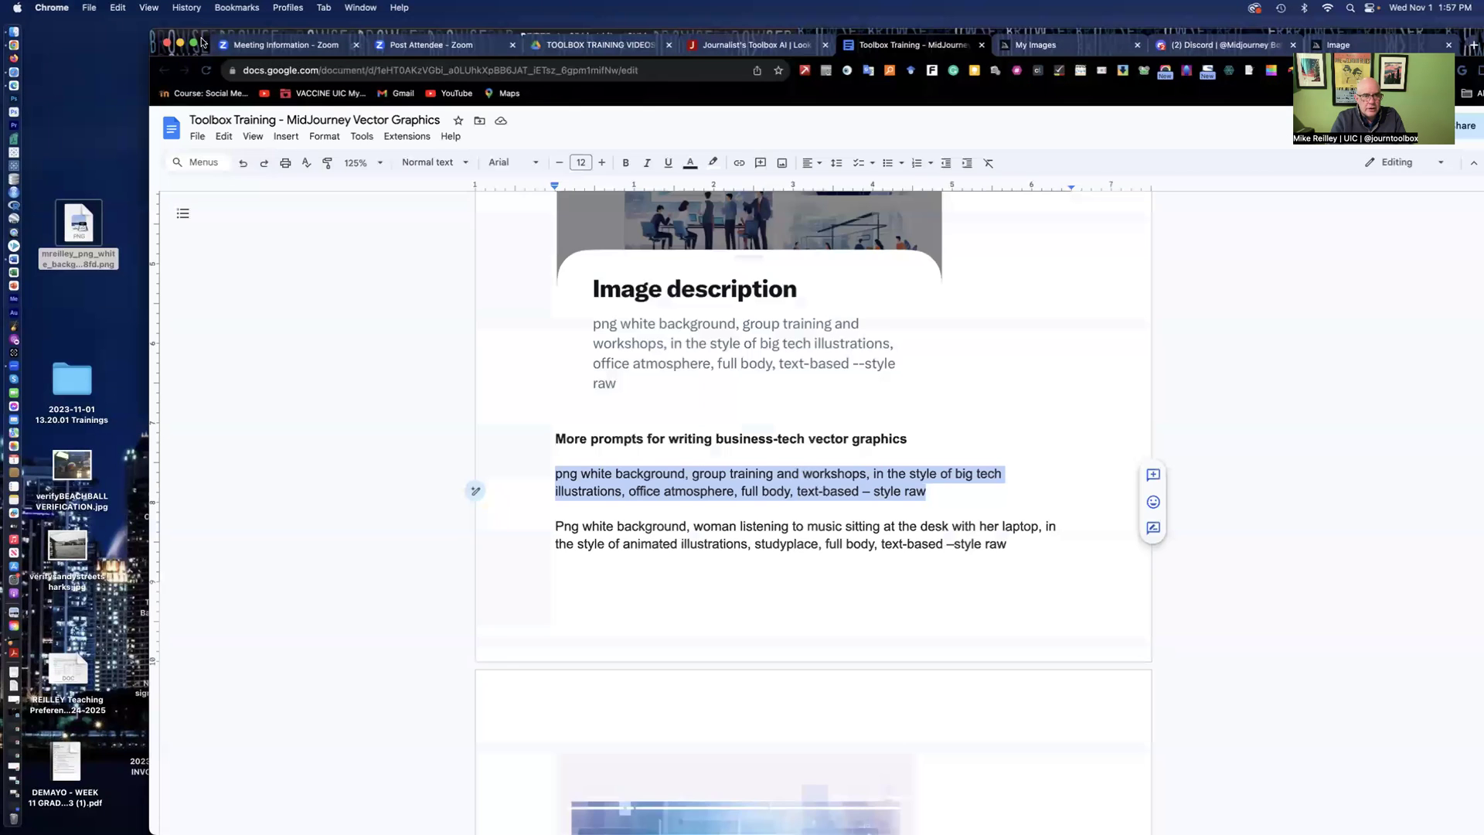
{"action": "left_click_drag", "start_coordinate": [215, 47], "coordinate": [110, 47]}
{"action": "scroll", "coordinate": [711, 468], "scroll_direction": "down", "scroll_amount": 7}
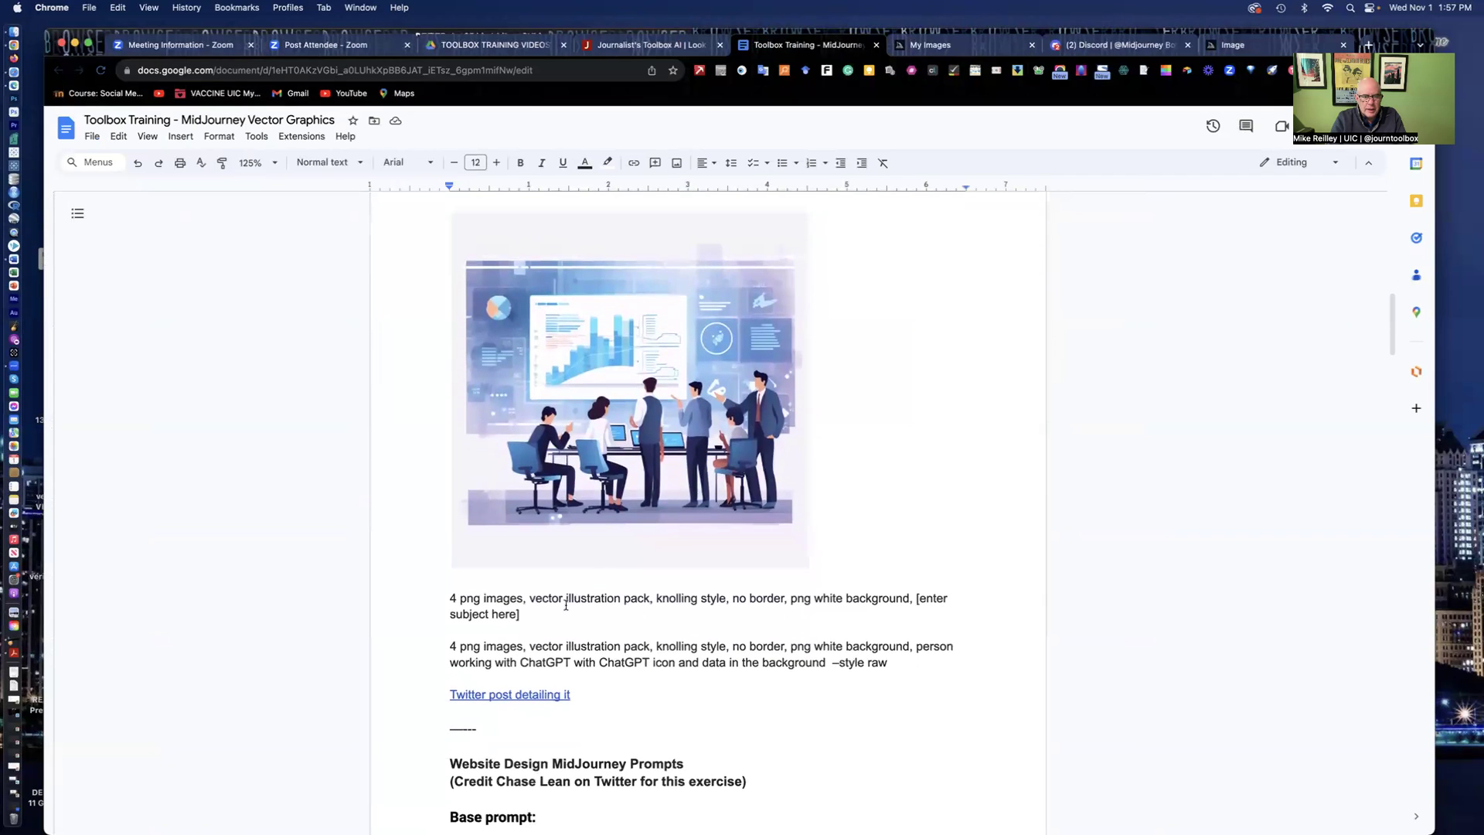
{"action": "left_click_drag", "start_coordinate": [522, 615], "coordinate": [443, 600]}
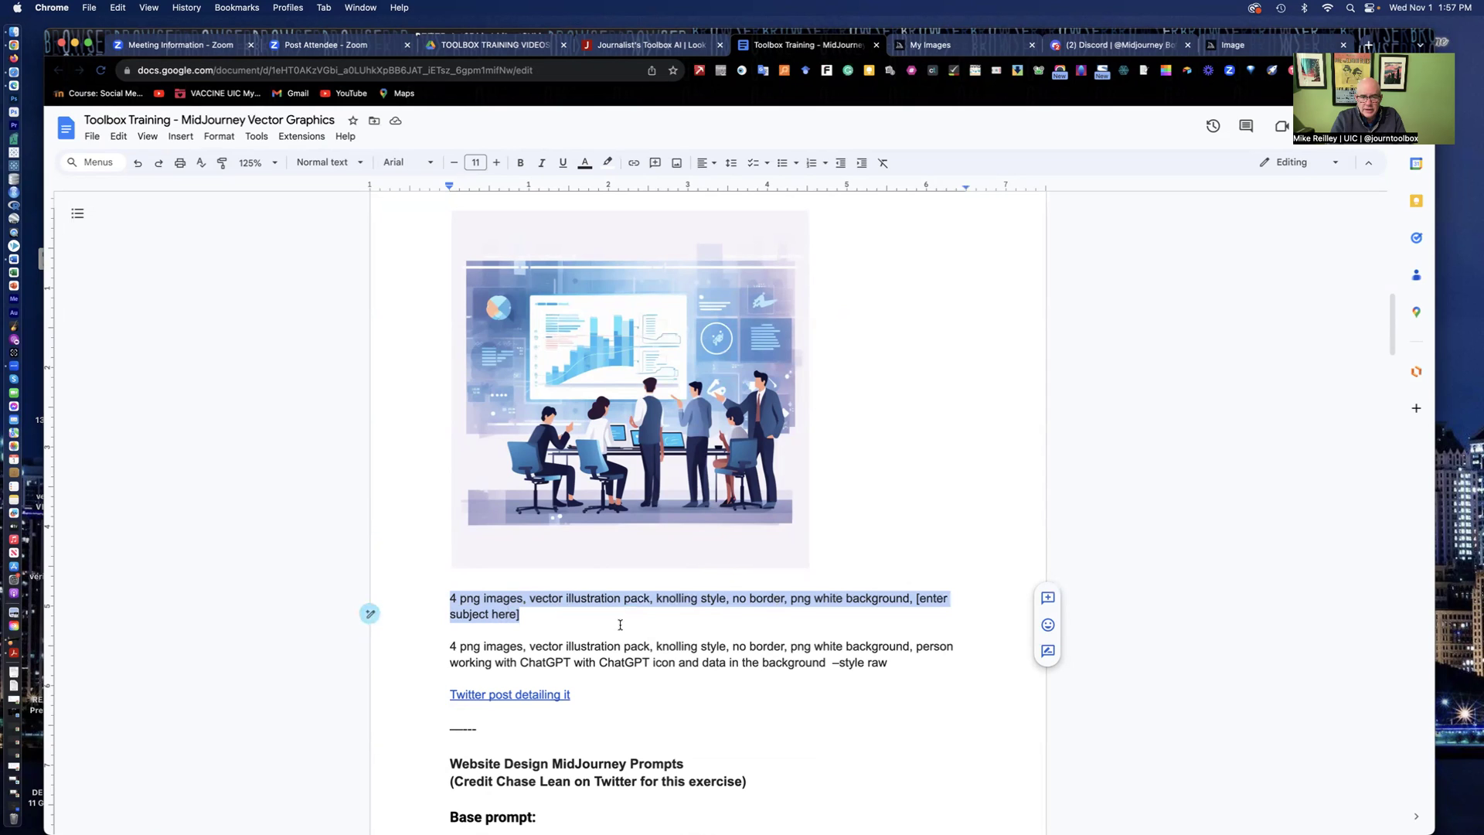
{"action": "mouse_move", "coordinate": [917, 598]}
{"action": "left_mouse_down"}
{"action": "mouse_move", "coordinate": [949, 600]}
{"action": "mouse_move", "coordinate": [938, 617]}
{"action": "left_mouse_up"}
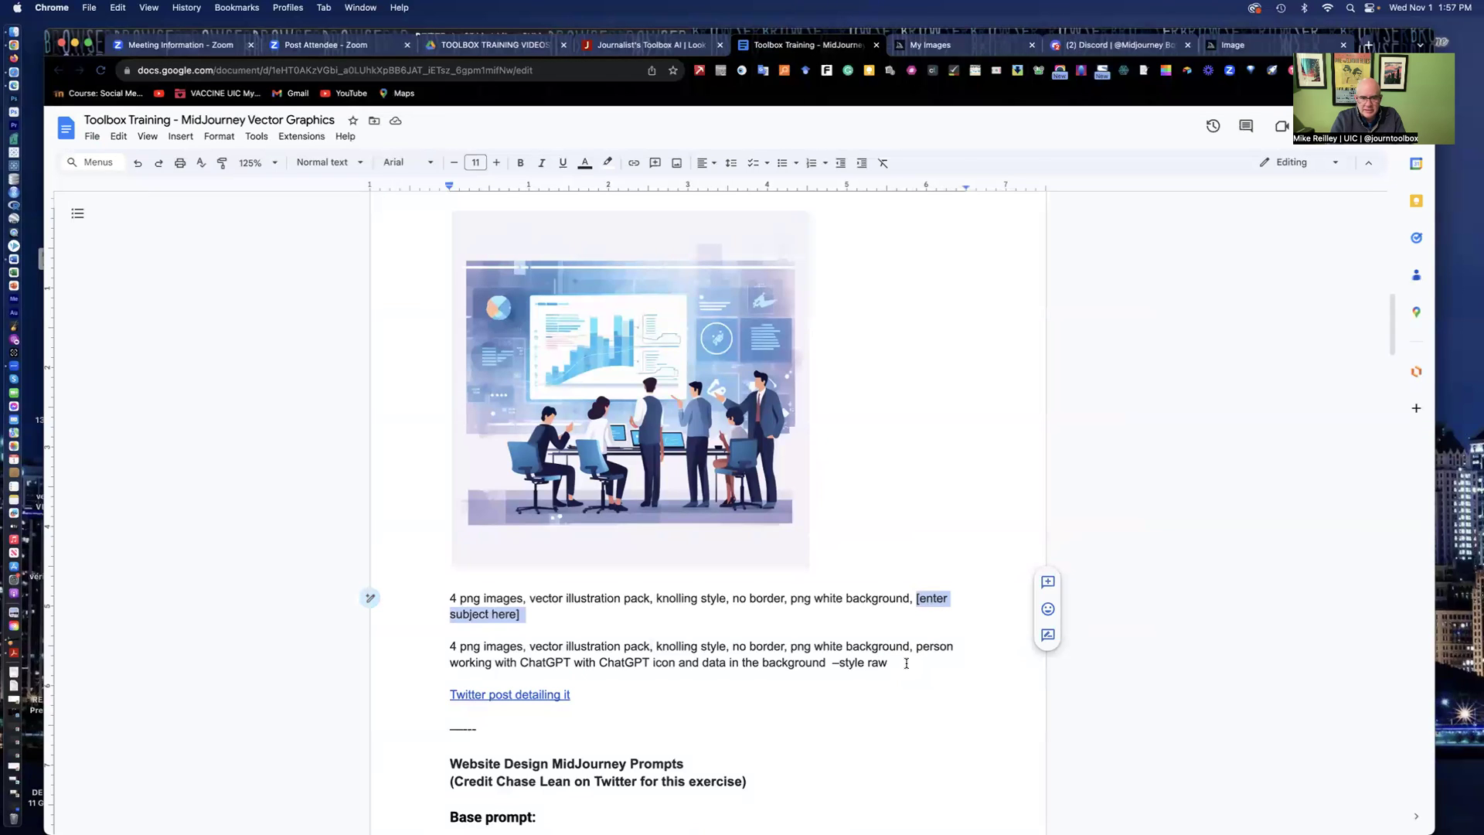
{"action": "left_click_drag", "start_coordinate": [890, 665], "coordinate": [452, 647]}
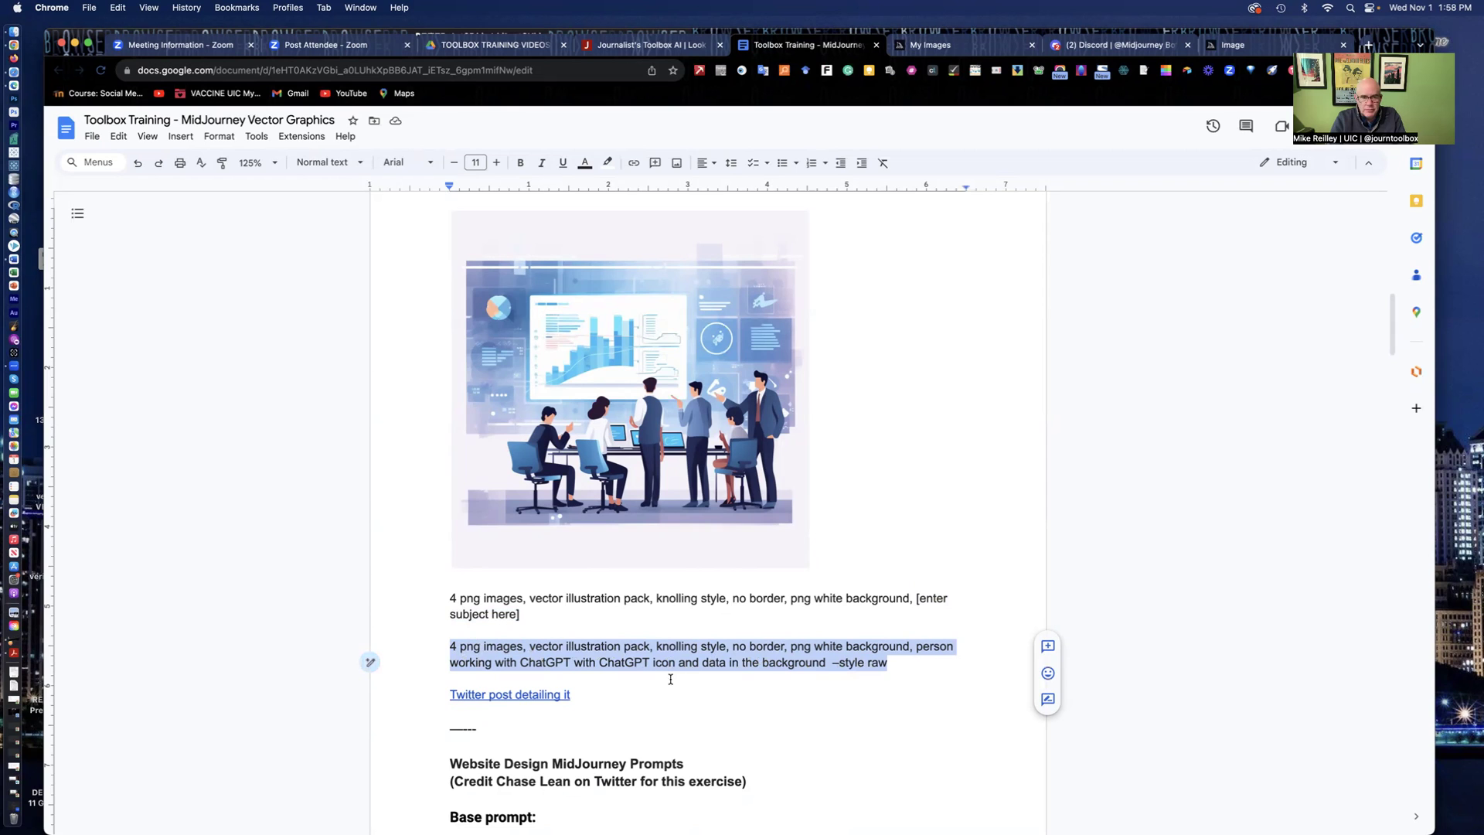
Highlight the style phrases "vector illustration pack" and "big tech illustrations" in the handout's prompts to compare them
{"action": "scroll", "coordinate": [670, 678], "scroll_direction": "down", "scroll_amount": 3}
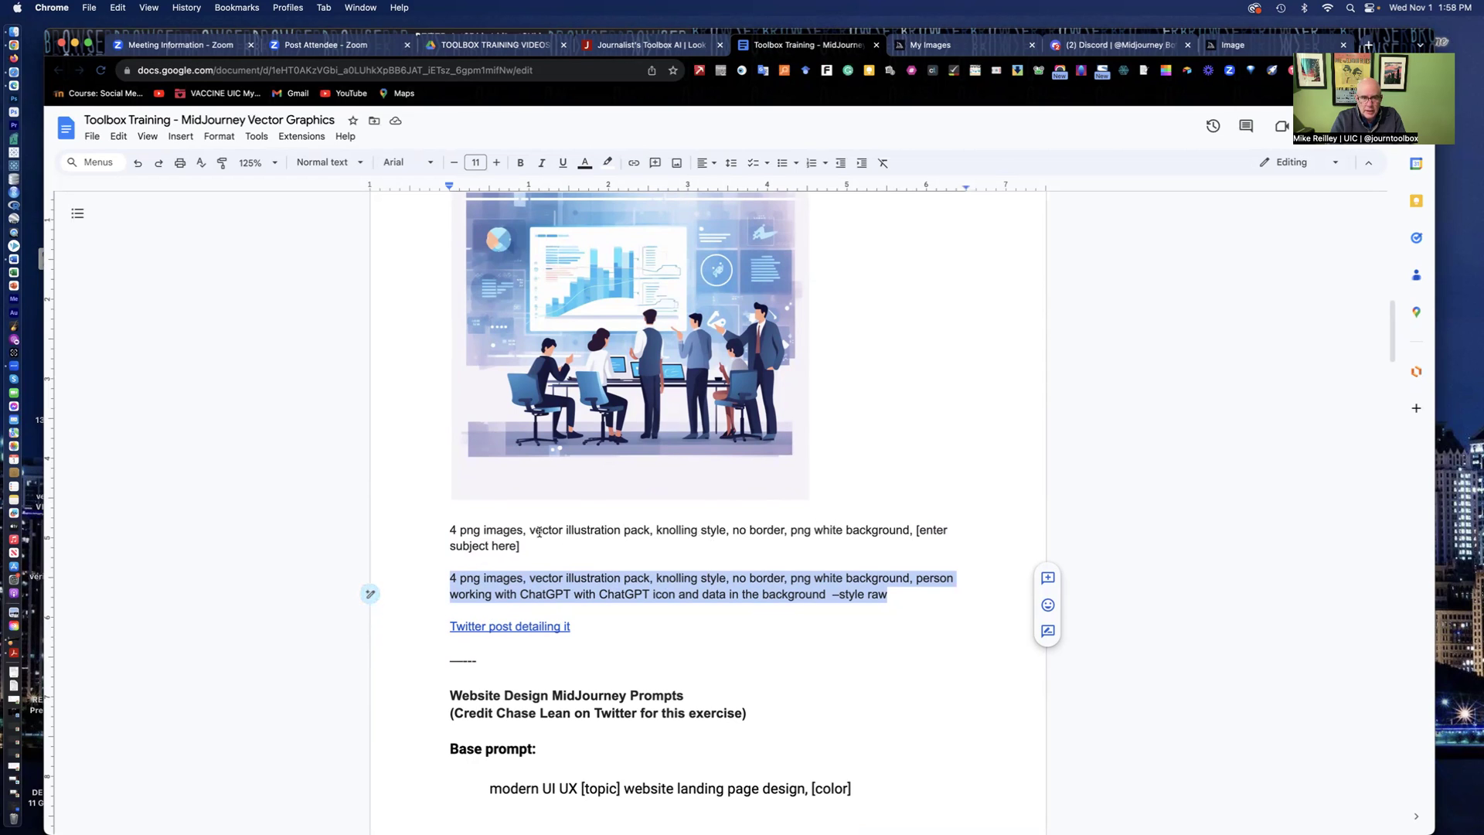
{"action": "left_click_drag", "start_coordinate": [530, 532], "coordinate": [647, 530]}
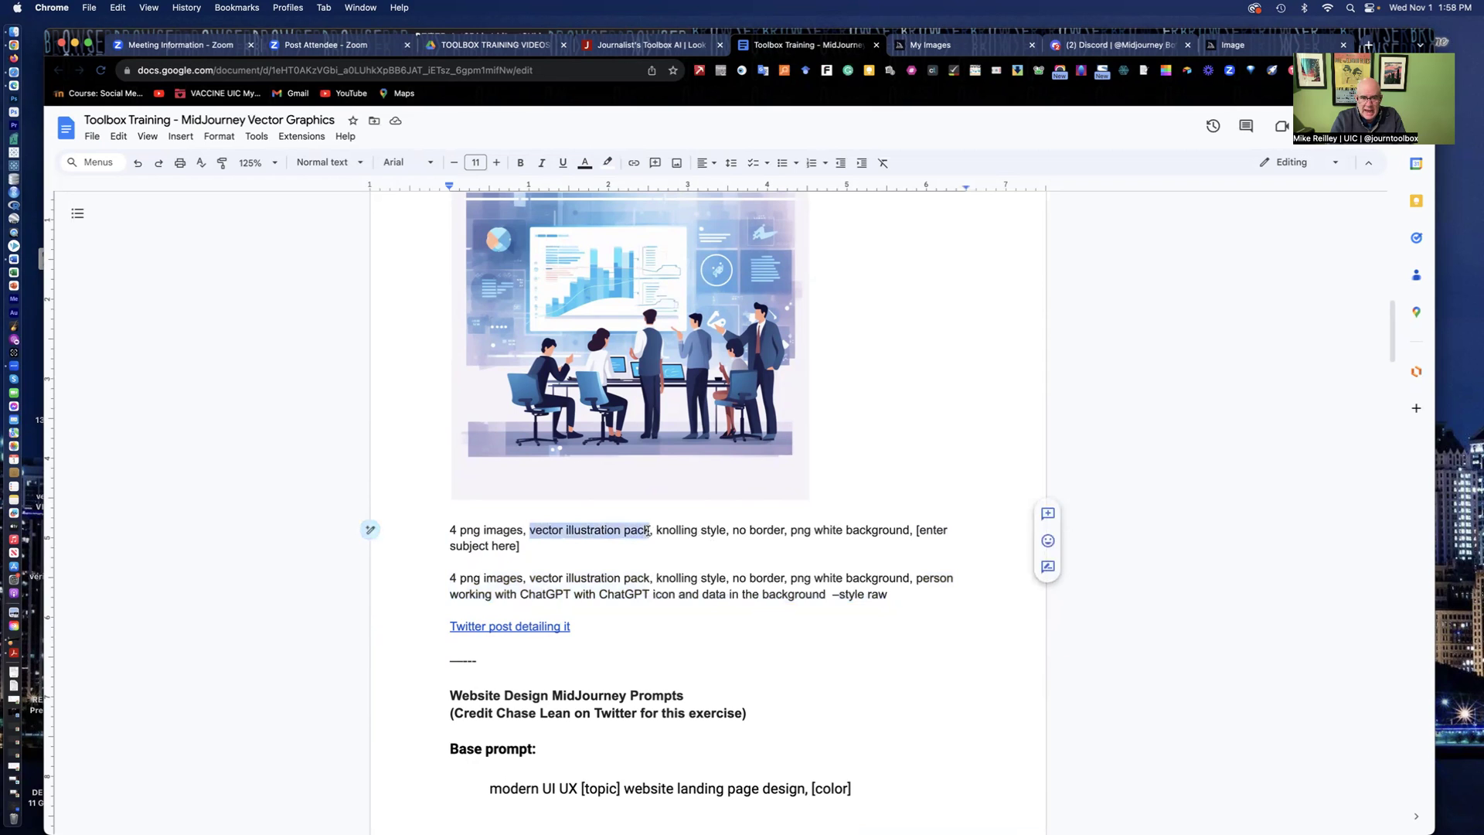
{"action": "scroll", "coordinate": [677, 515], "scroll_direction": "up", "scroll_amount": 10}
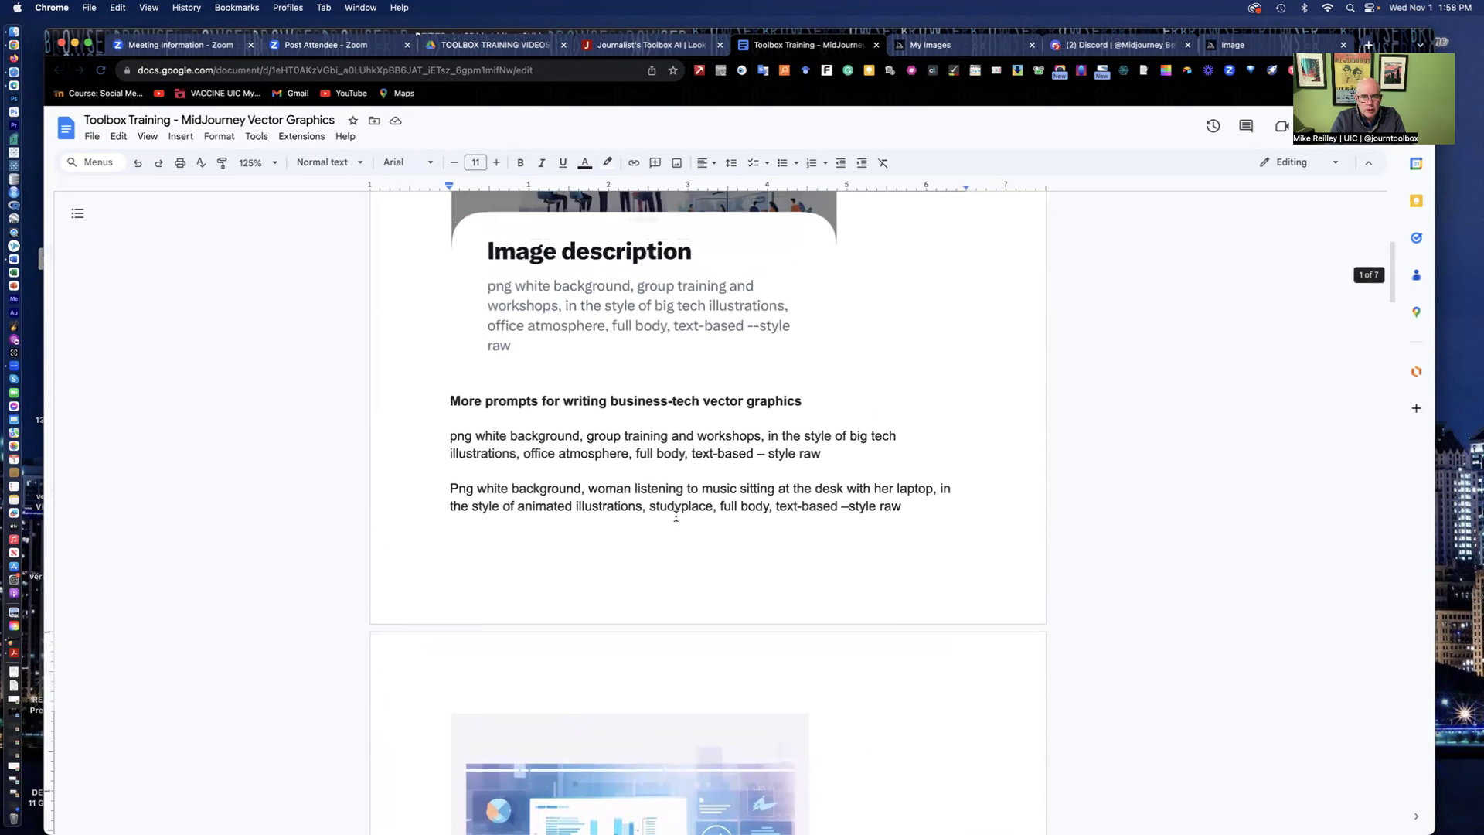
{"action": "left_click_drag", "start_coordinate": [848, 435], "coordinate": [520, 455]}
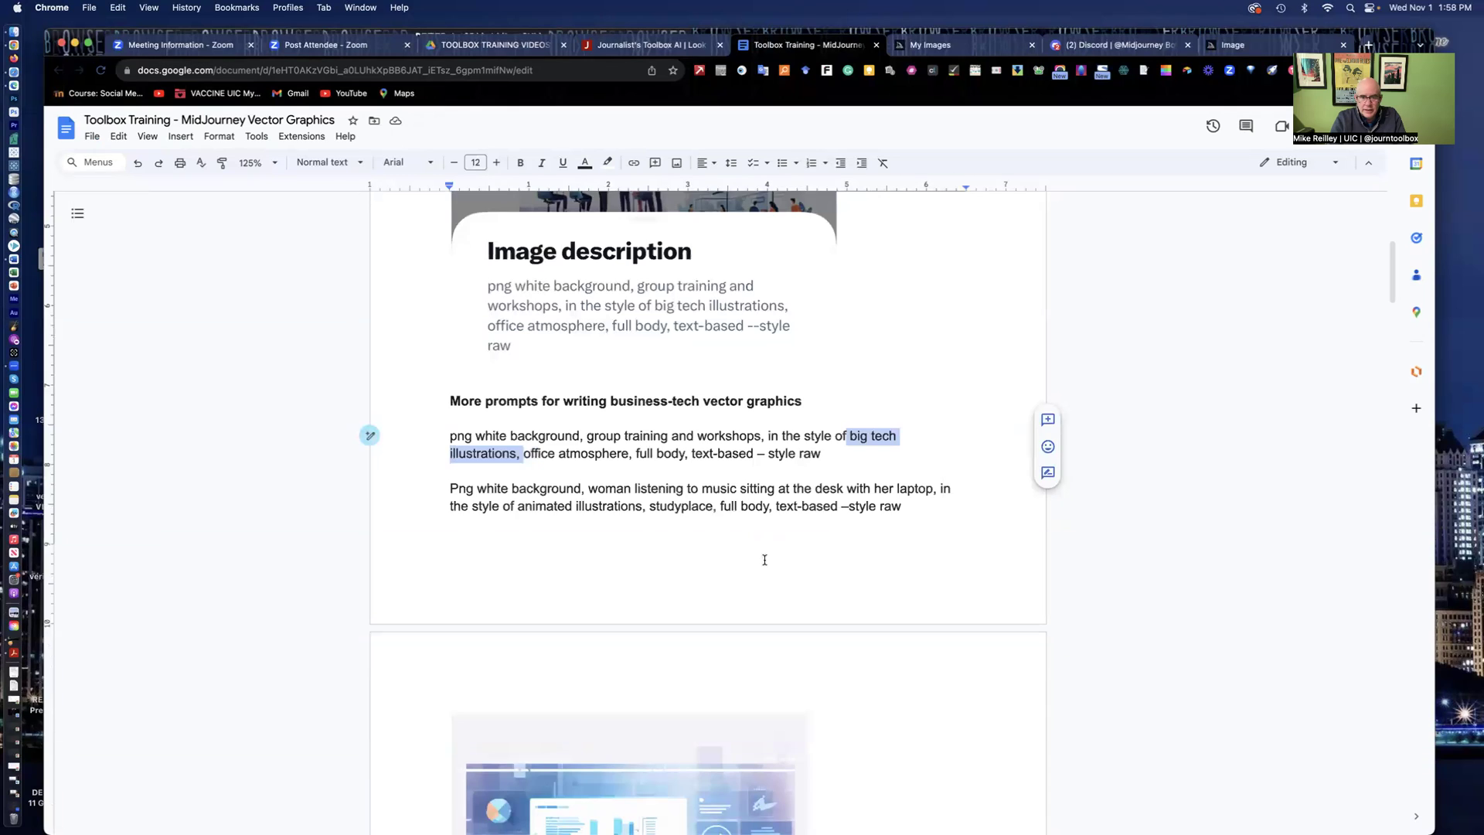
Examine the handout's Website Design MidJourney Prompts section, including the base prompt, colour advice, business examples and possible results
{"action": "scroll", "coordinate": [761, 561], "scroll_direction": "down", "scroll_amount": 10}
{"action": "scroll", "coordinate": [761, 561], "scroll_direction": "up", "scroll_amount": 6}
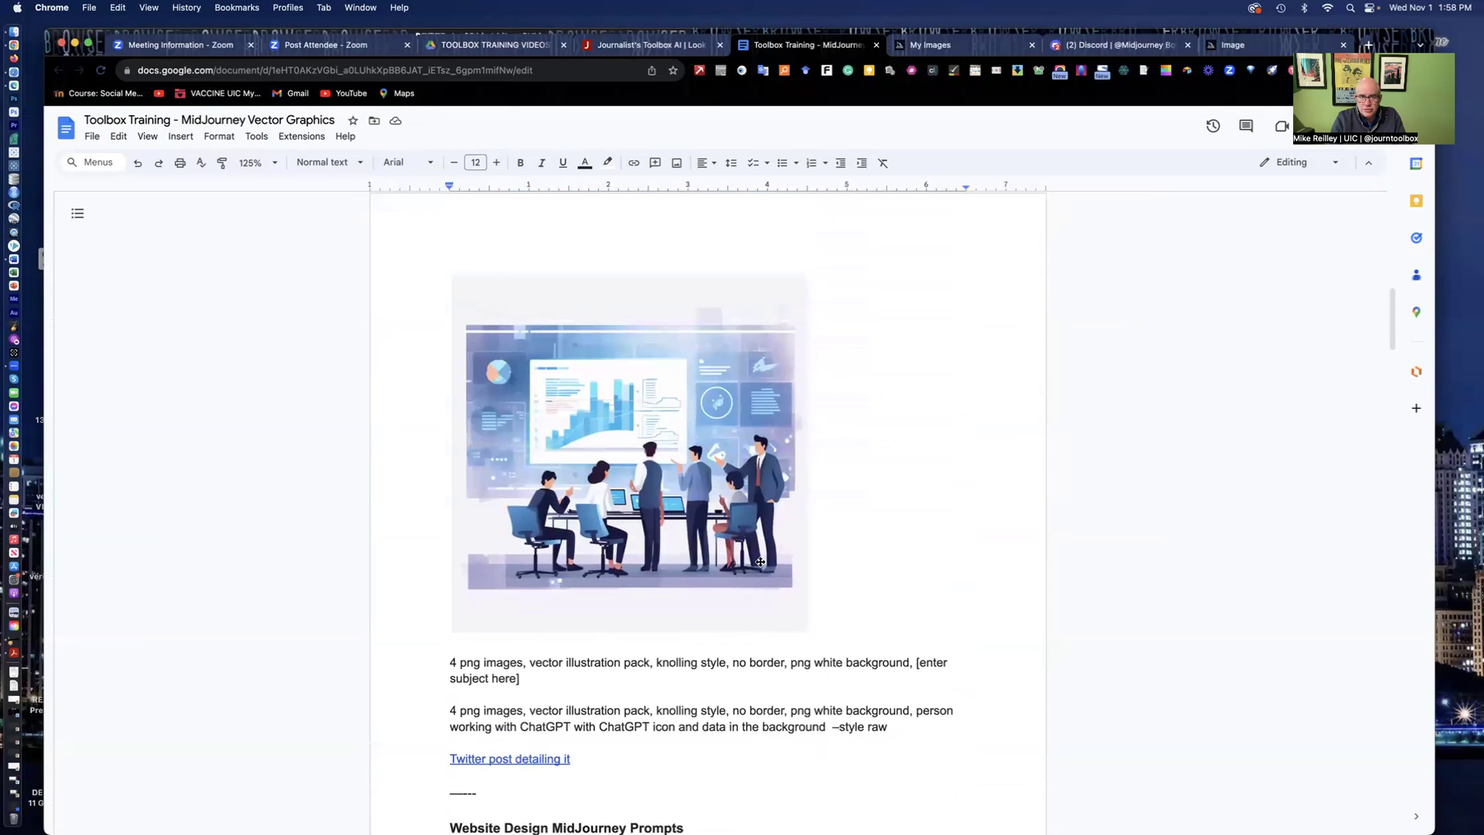
{"action": "scroll", "coordinate": [762, 558], "scroll_direction": "down", "scroll_amount": 8}
{"action": "scroll", "coordinate": [757, 564], "scroll_direction": "down", "scroll_amount": 7}
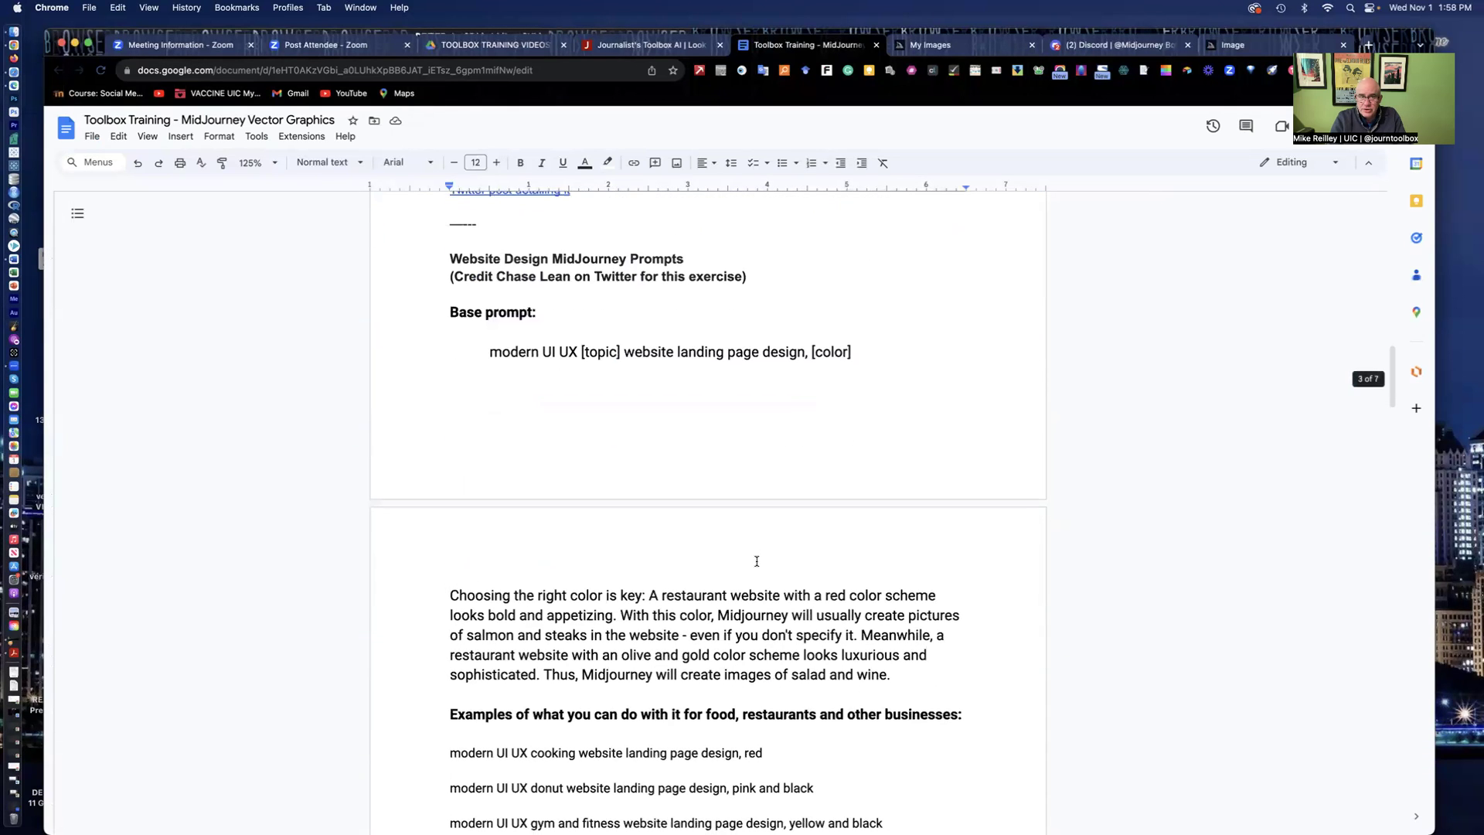
{"action": "scroll", "coordinate": [757, 561], "scroll_direction": "down", "scroll_amount": 4}
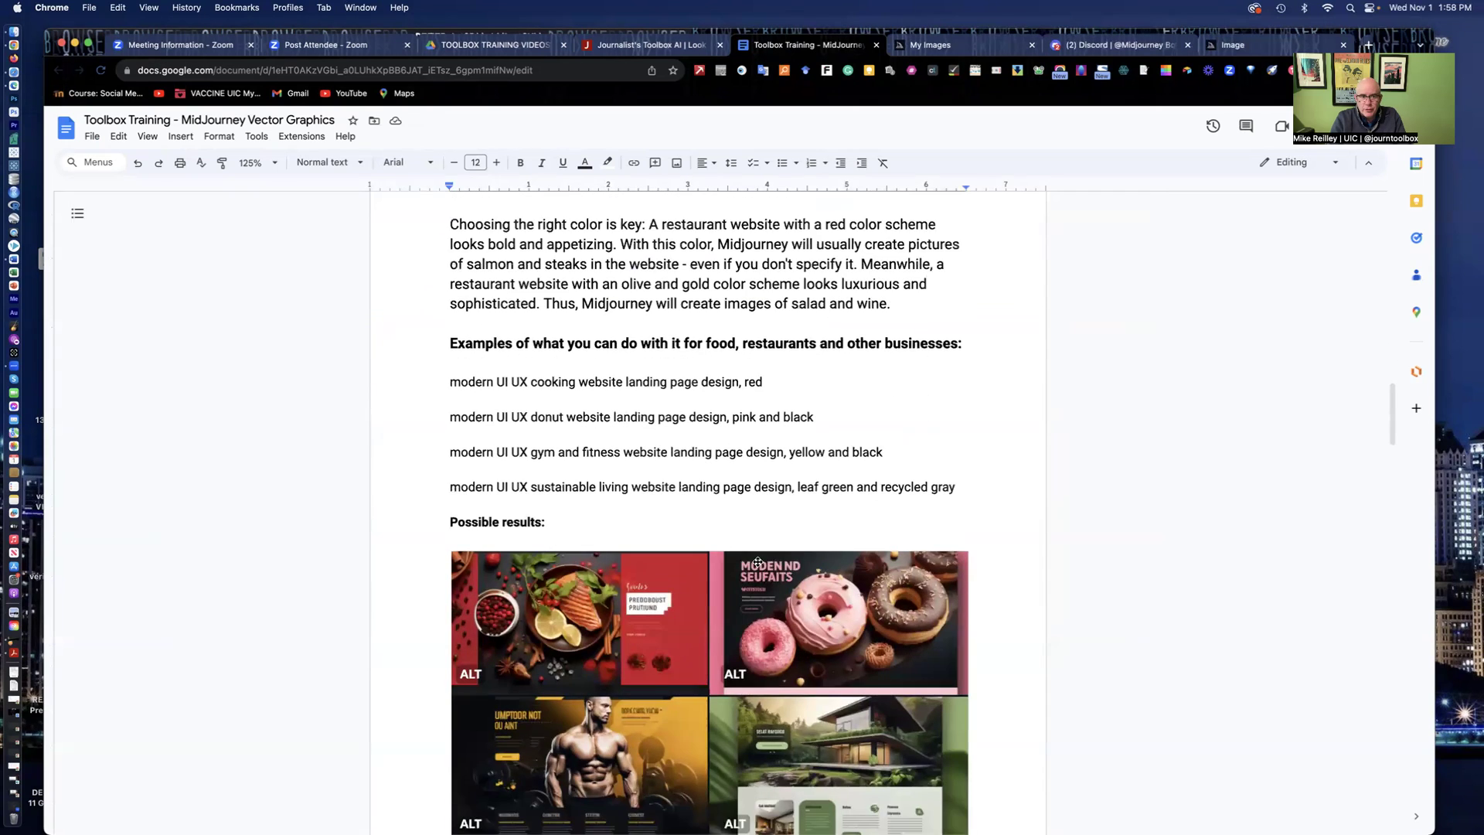
{"action": "scroll", "coordinate": [756, 561], "scroll_direction": "down", "scroll_amount": 2}
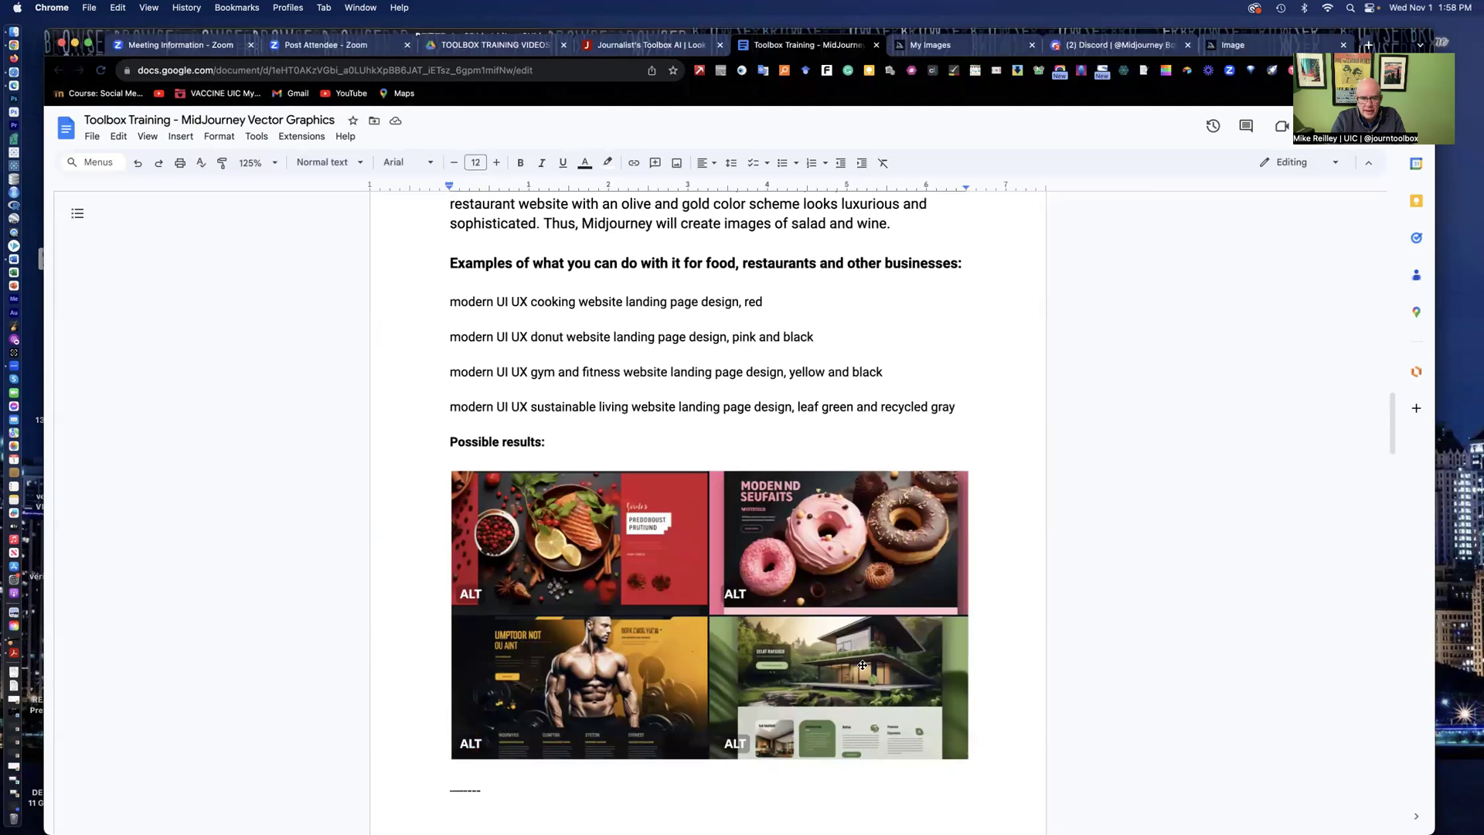
{"action": "scroll", "coordinate": [862, 665], "scroll_direction": "down", "scroll_amount": 5}
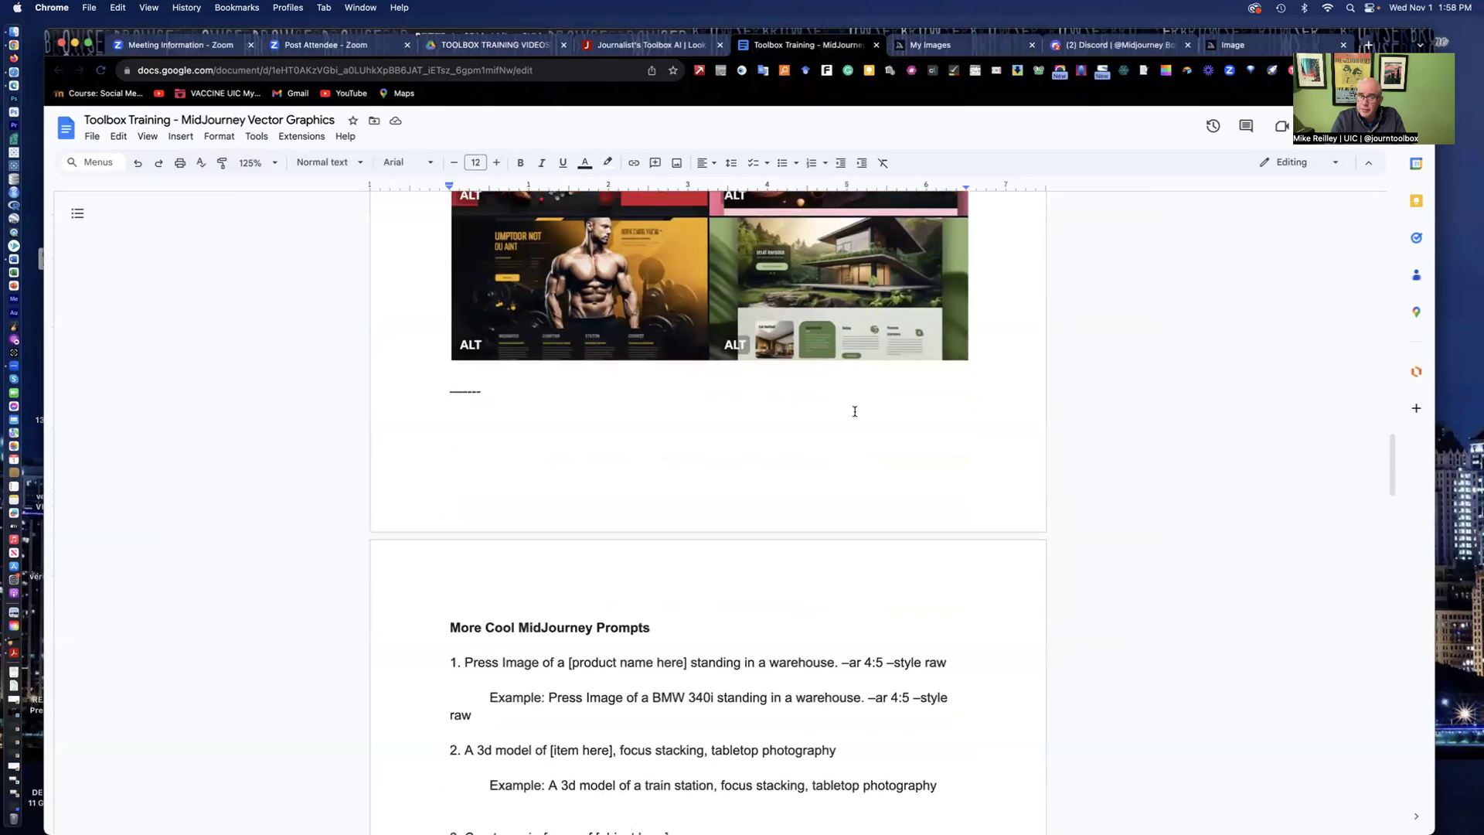
{"action": "scroll", "coordinate": [854, 410], "scroll_direction": "up", "scroll_amount": 4}
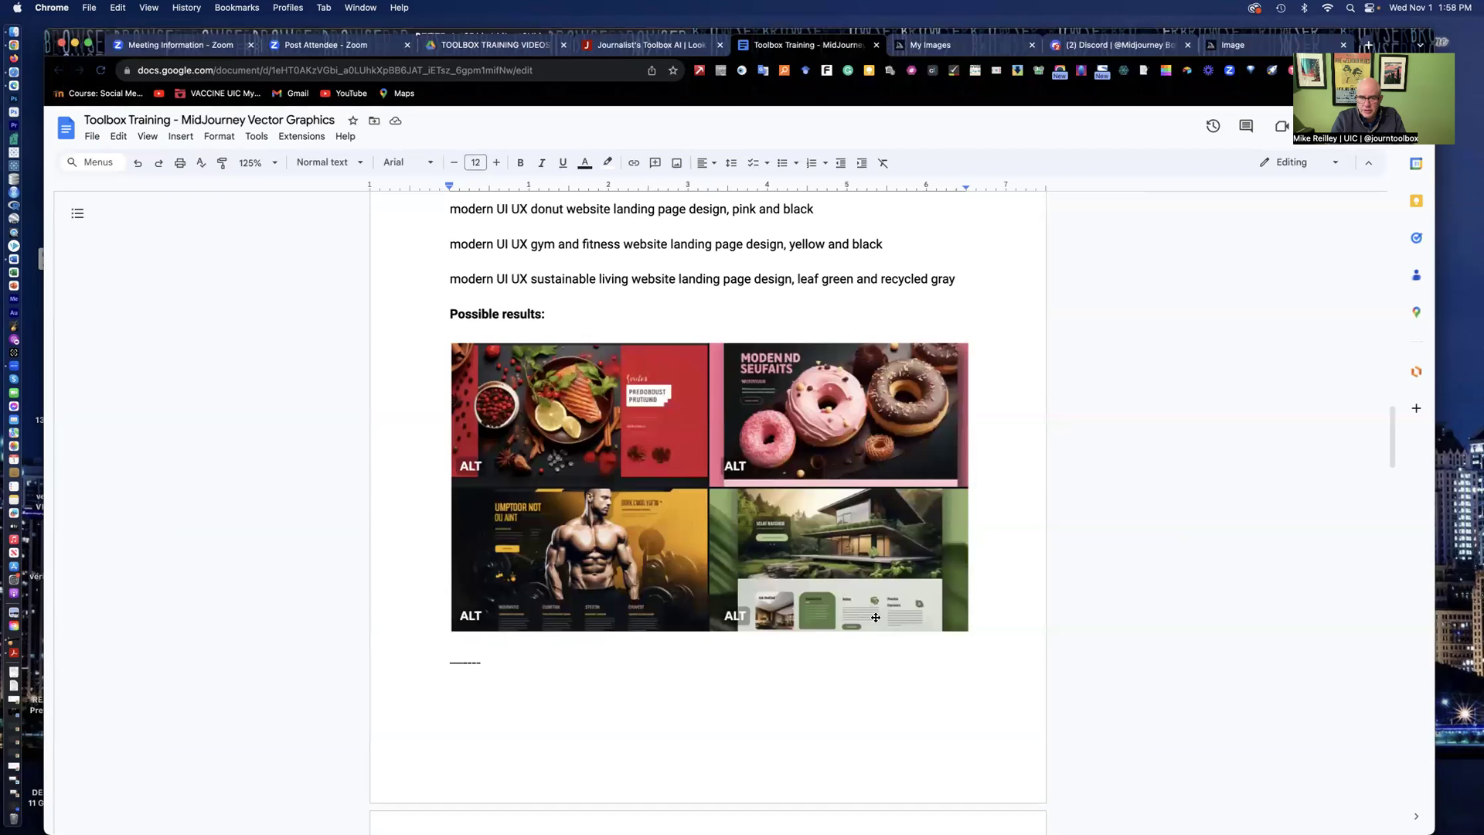
Highlight the BMW 340i press image and Formula 1 race car wireframe examples under More Cool MidJourney Prompts
{"action": "scroll", "coordinate": [847, 553], "scroll_direction": "down", "scroll_amount": 6}
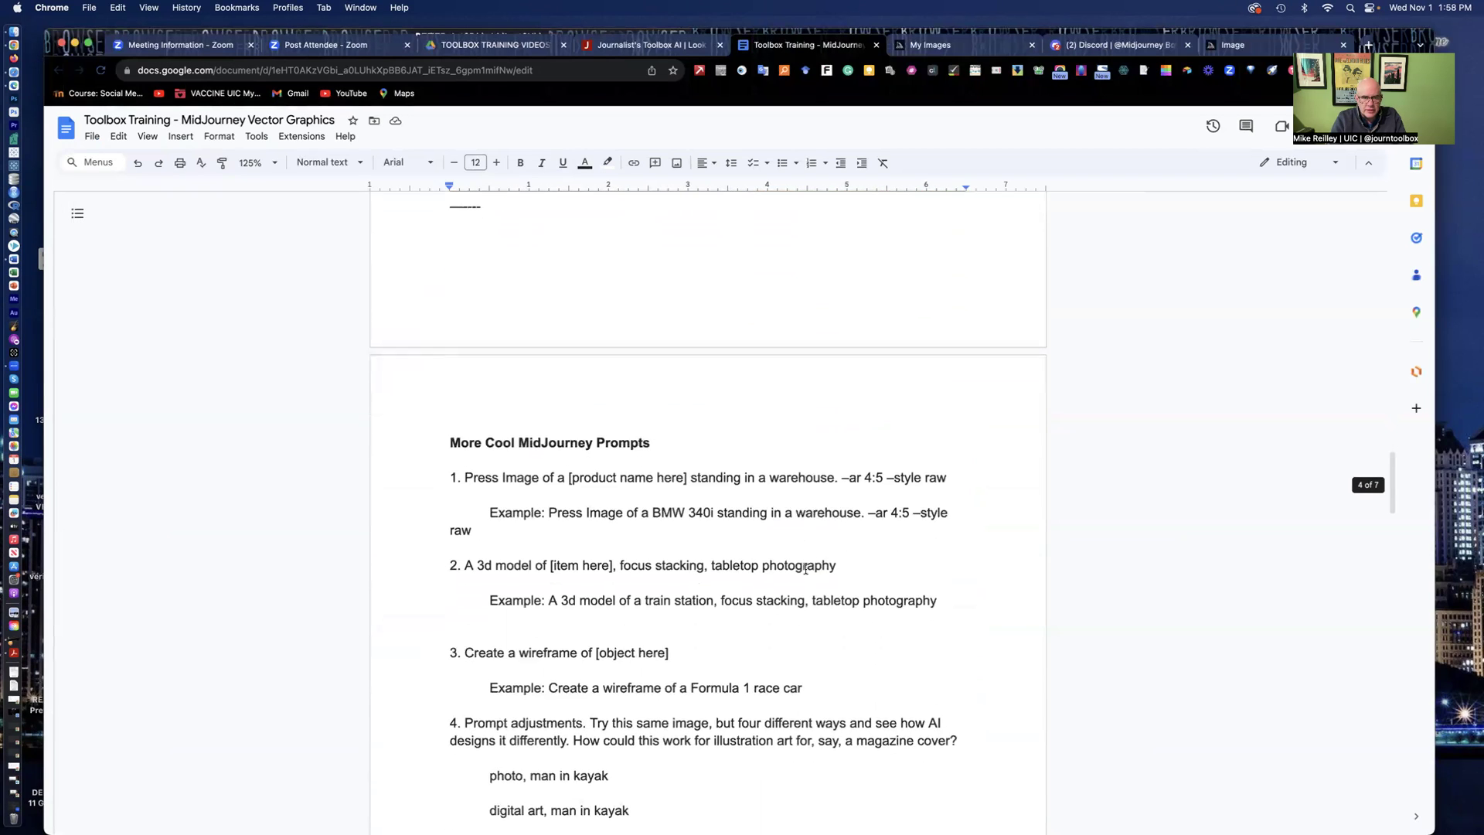
{"action": "scroll", "coordinate": [804, 570], "scroll_direction": "down", "scroll_amount": 3}
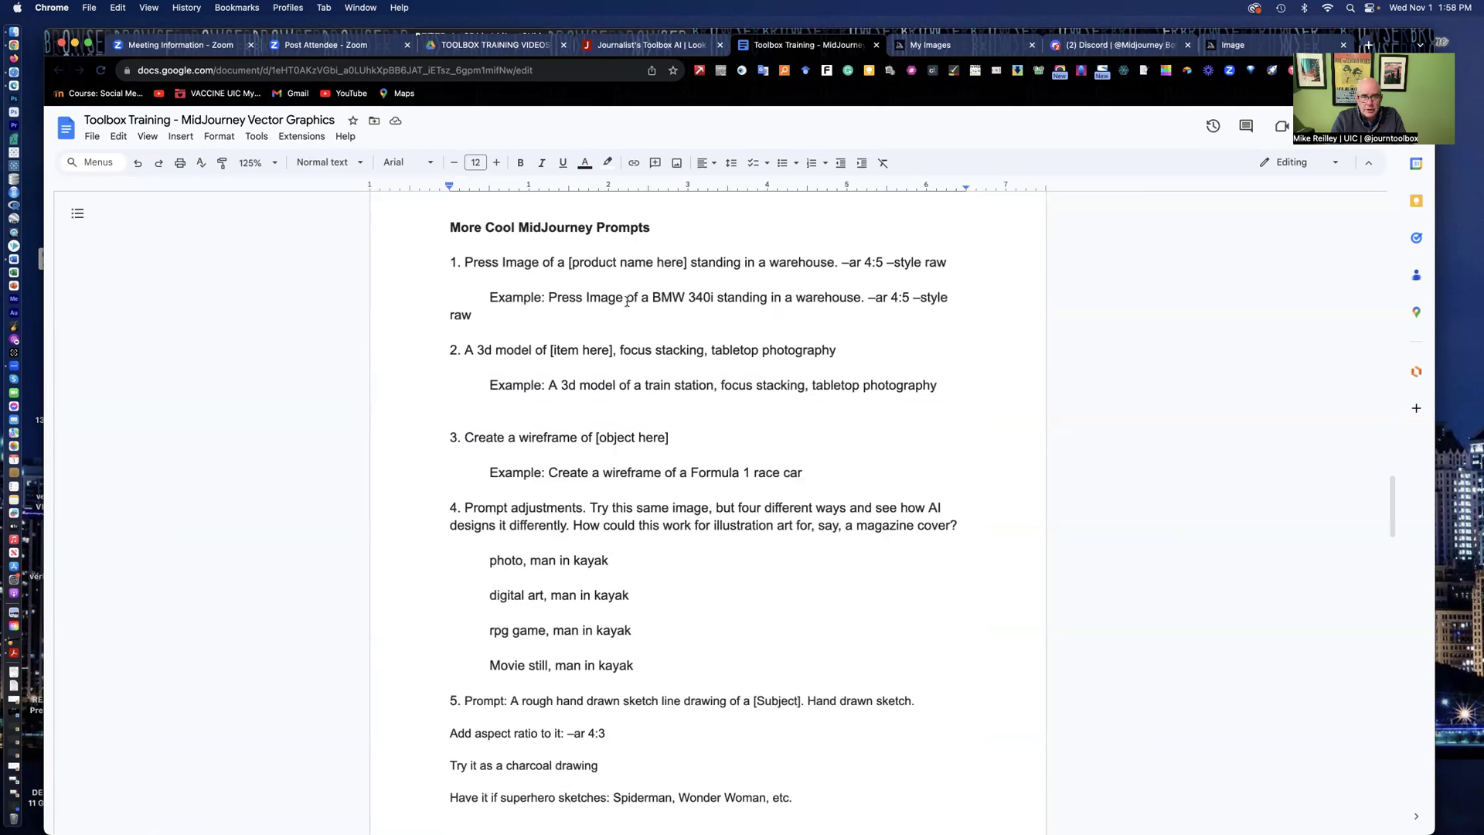
{"action": "left_click_drag", "start_coordinate": [548, 297], "coordinate": [953, 308]}
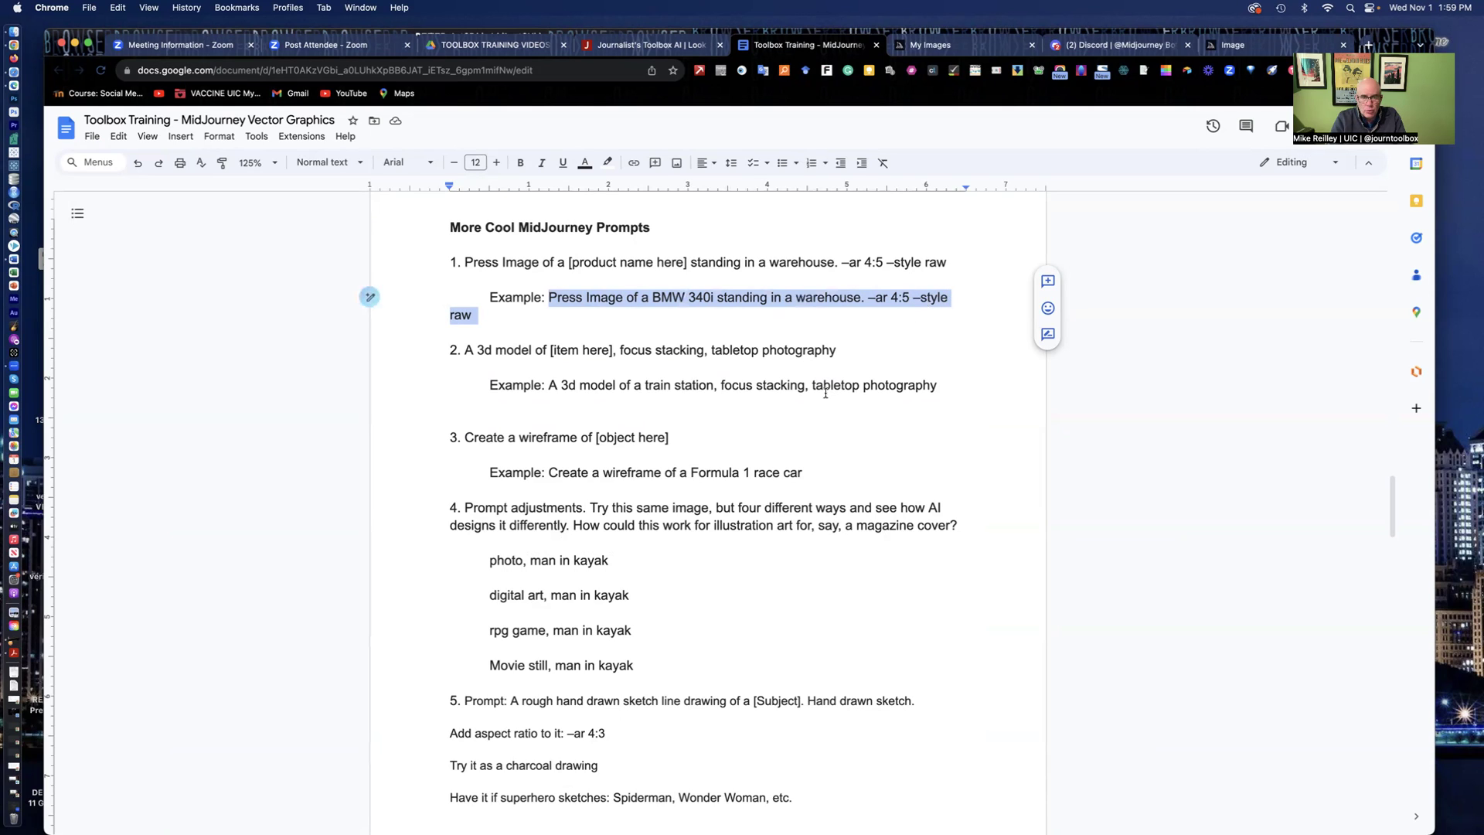
{"action": "left_click_drag", "start_coordinate": [551, 473], "coordinate": [805, 468]}
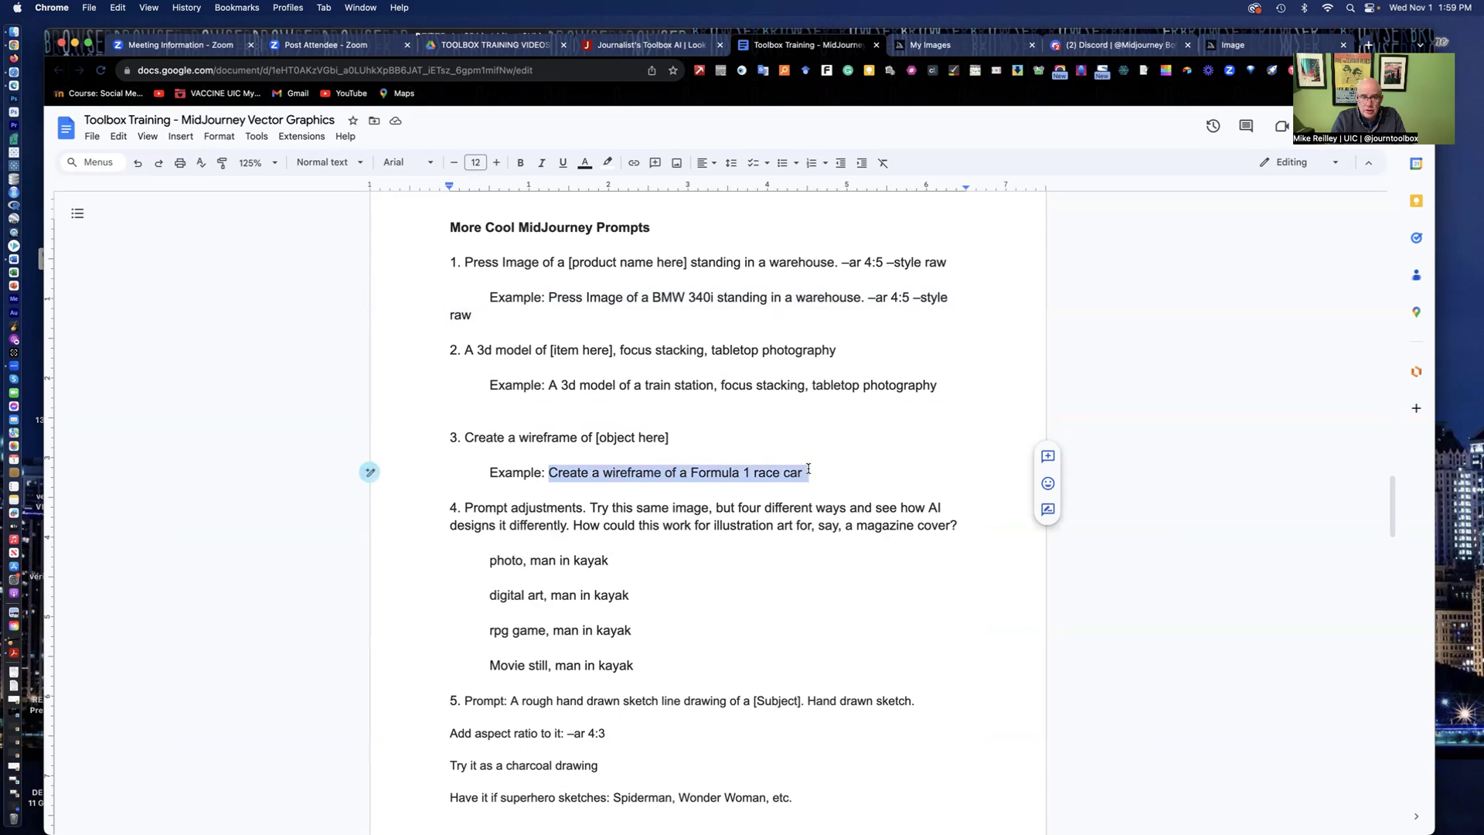
Read through the handout's /shorten examples and mobile app icon template, down to the ancient landmark blueprint prompts
{"action": "scroll", "coordinate": [589, 662], "scroll_direction": "down", "scroll_amount": 7}
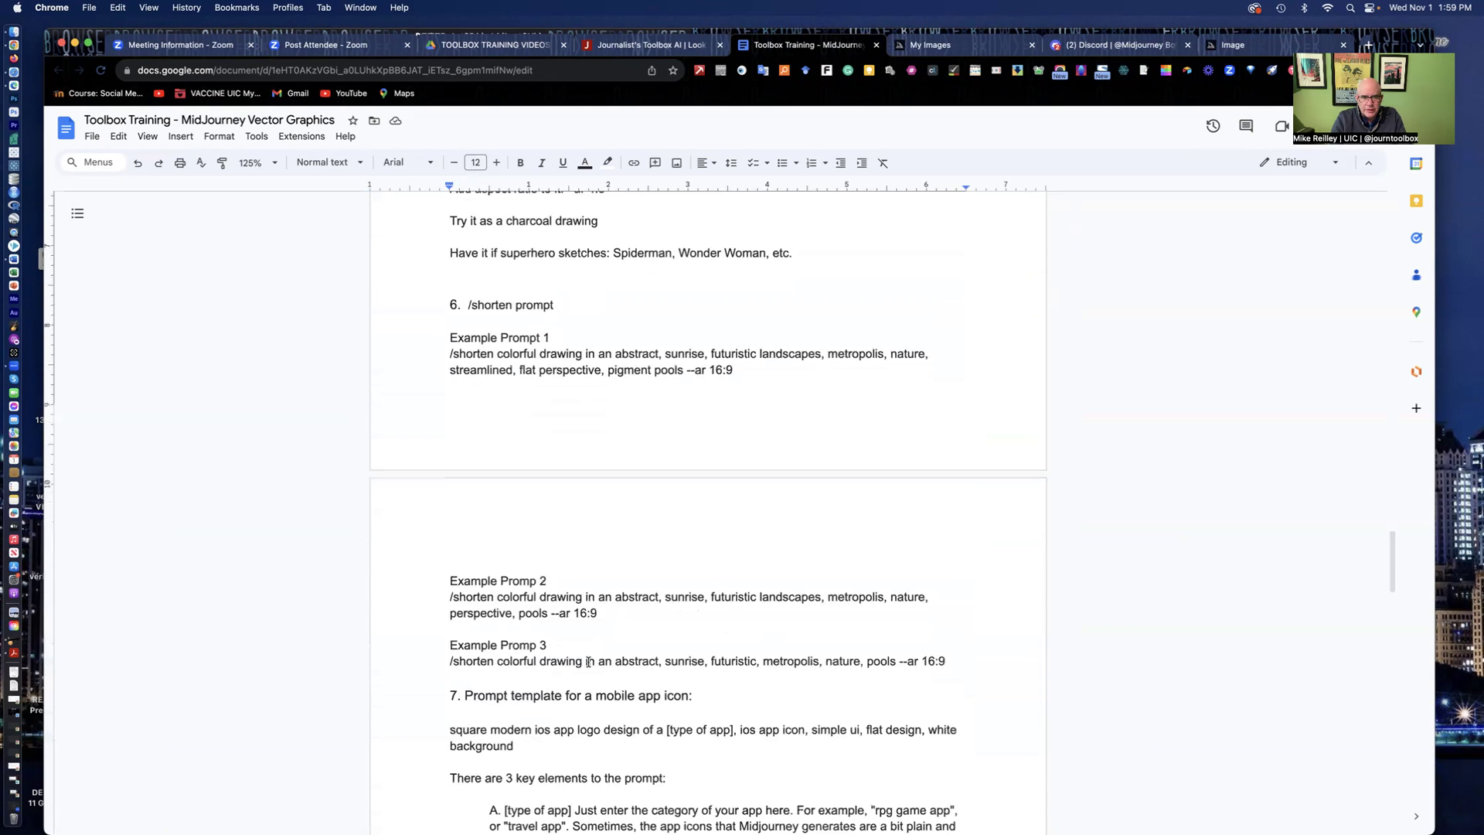
{"action": "scroll", "coordinate": [589, 662], "scroll_direction": "down", "scroll_amount": 5}
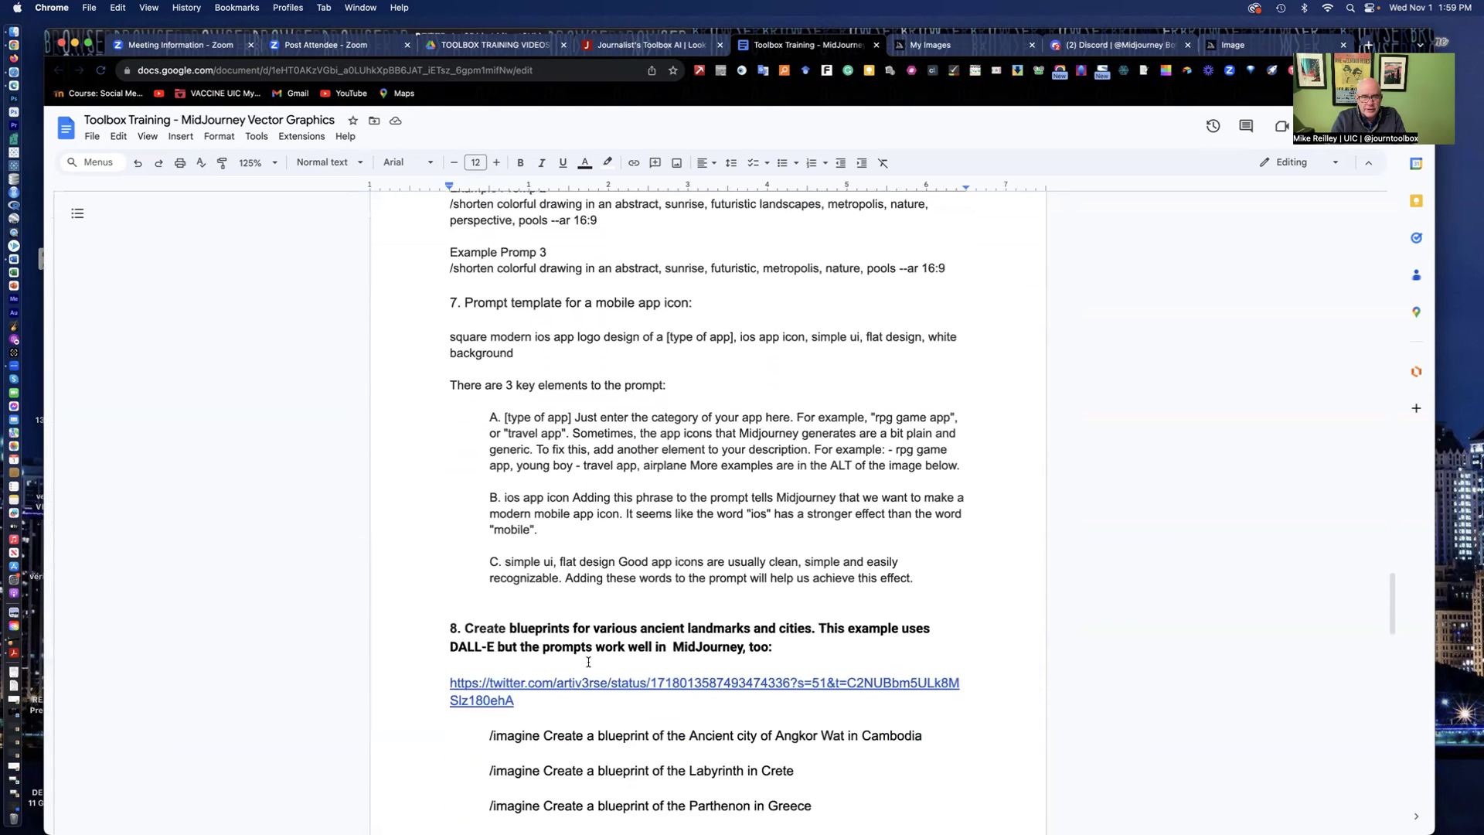
{"action": "scroll", "coordinate": [588, 663], "scroll_direction": "down", "scroll_amount": 5}
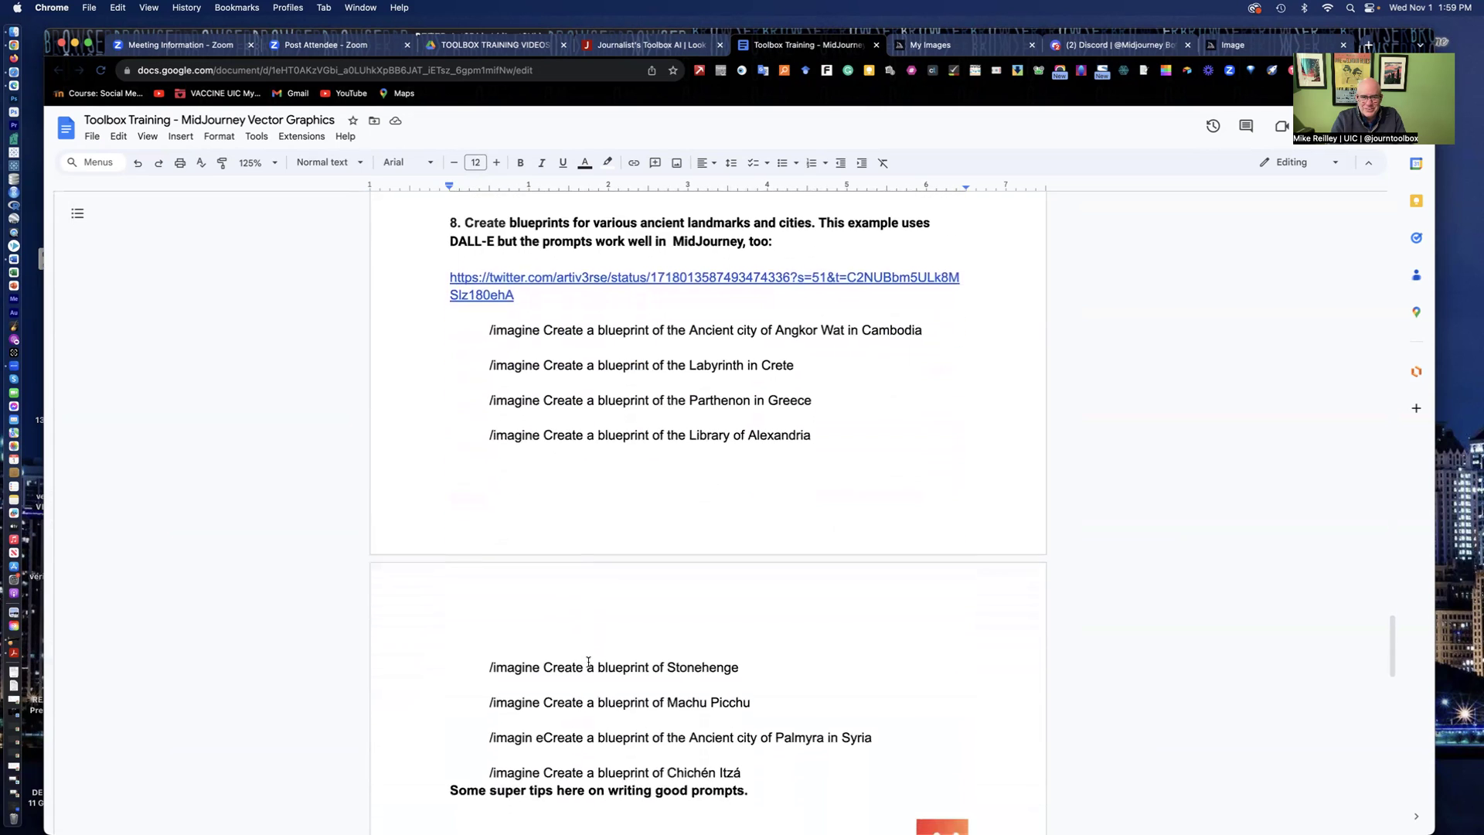
Highlight the Labyrinth, Parthenon and Library of Alexandria blueprint prompts, and continue to the Stonehenge prompt and the Midjourney Prompt Cheat Sheet
{"action": "scroll", "coordinate": [588, 662], "scroll_direction": "down", "scroll_amount": 3}
{"action": "scroll", "coordinate": [588, 663], "scroll_direction": "up", "scroll_amount": 2}
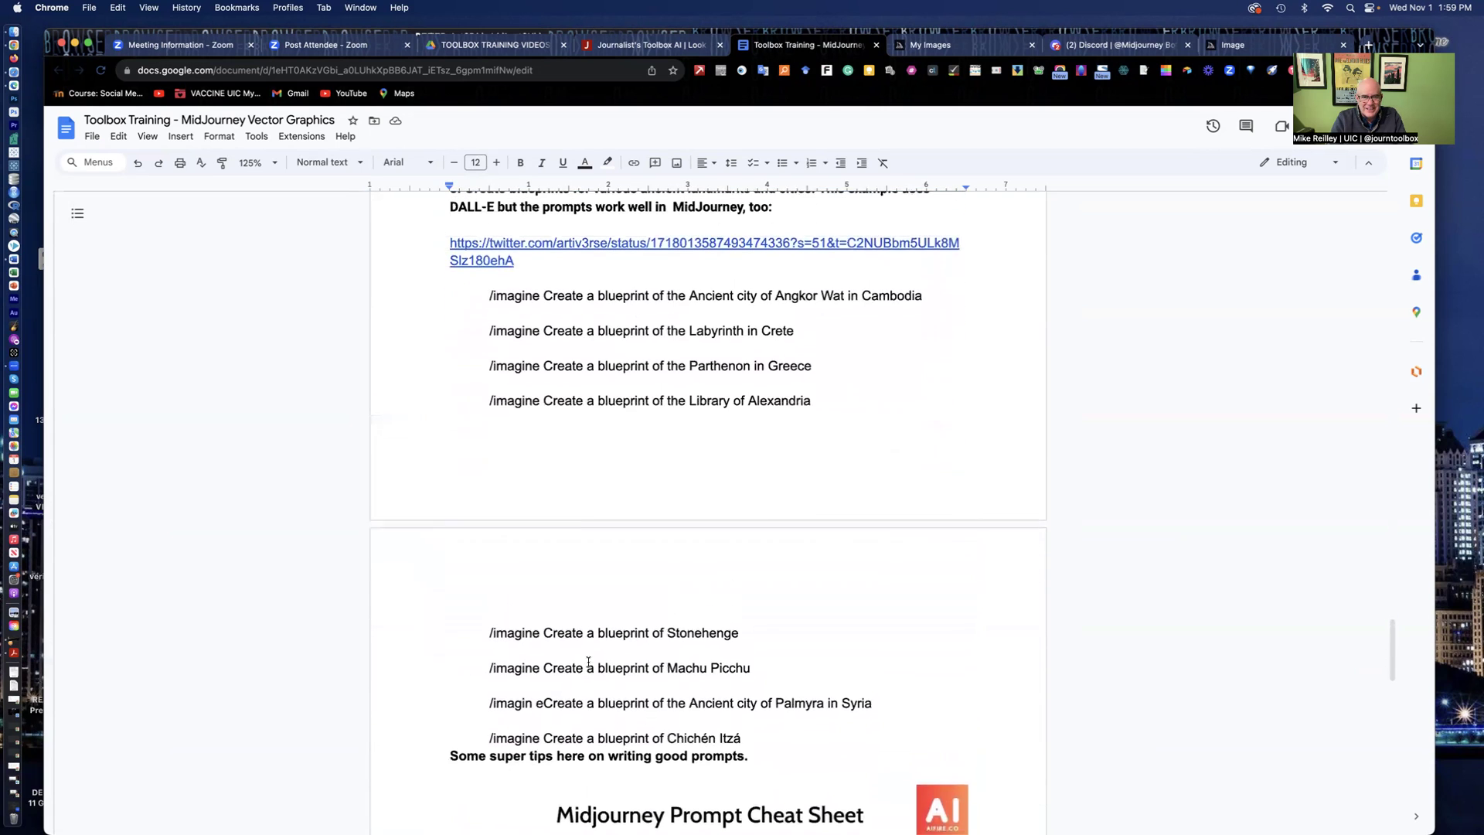
{"action": "scroll", "coordinate": [589, 662], "scroll_direction": "up", "scroll_amount": 1}
{"action": "left_click_drag", "start_coordinate": [812, 457], "coordinate": [667, 457]}
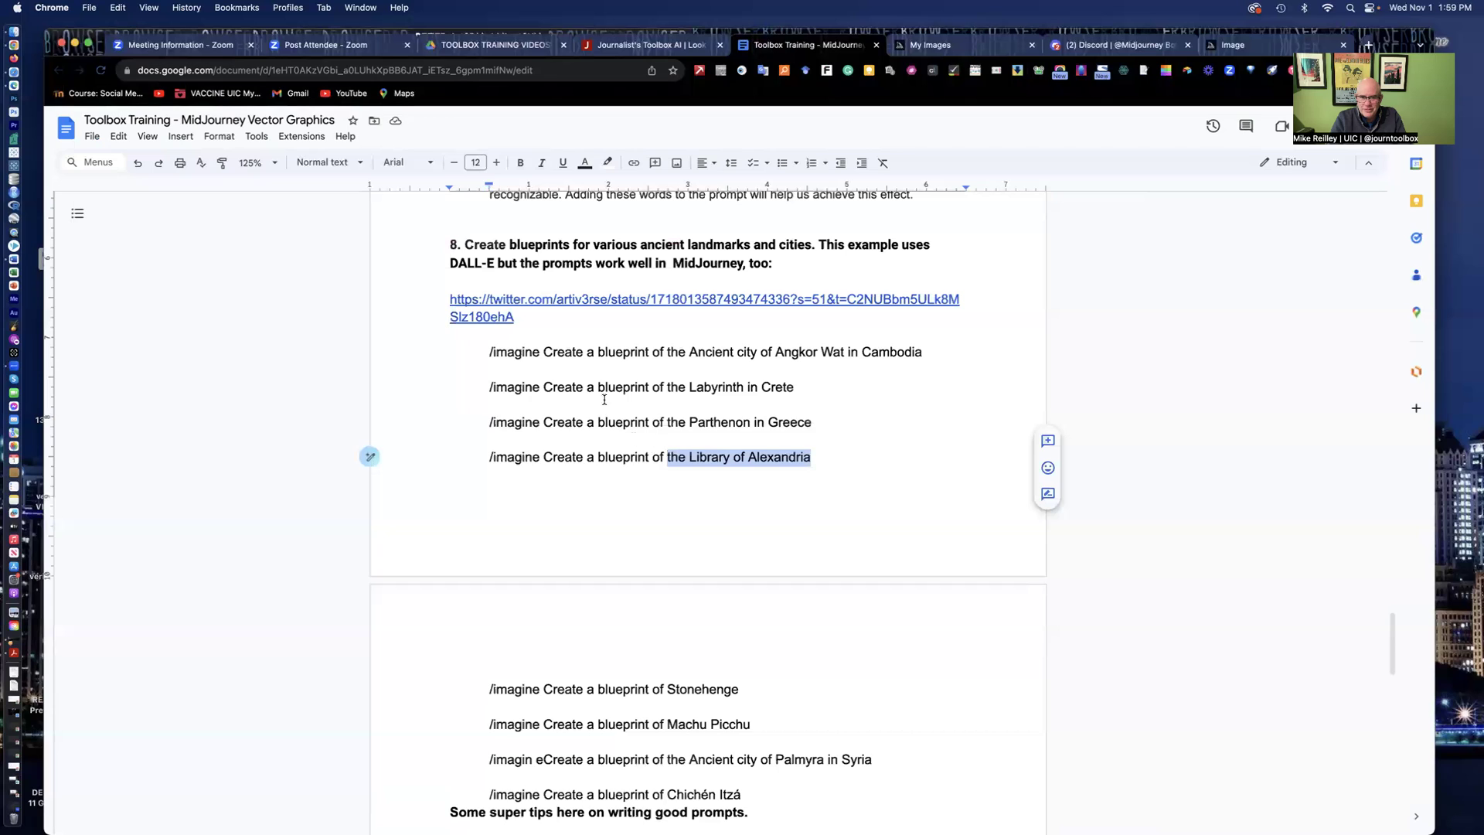
{"action": "left_click_drag", "start_coordinate": [604, 400], "coordinate": [437, 393]}
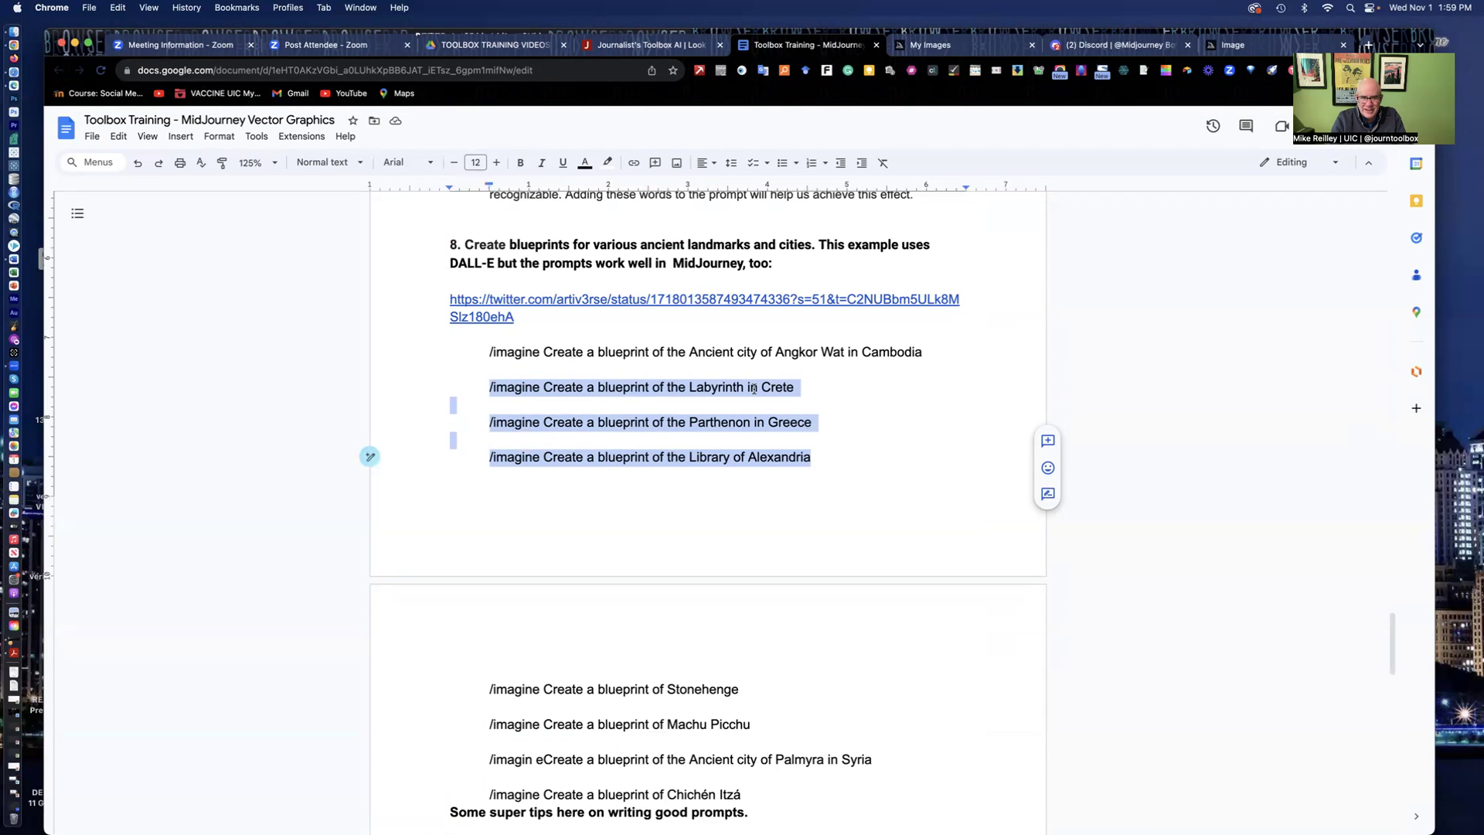
{"action": "scroll", "coordinate": [746, 533], "scroll_direction": "down", "scroll_amount": 5}
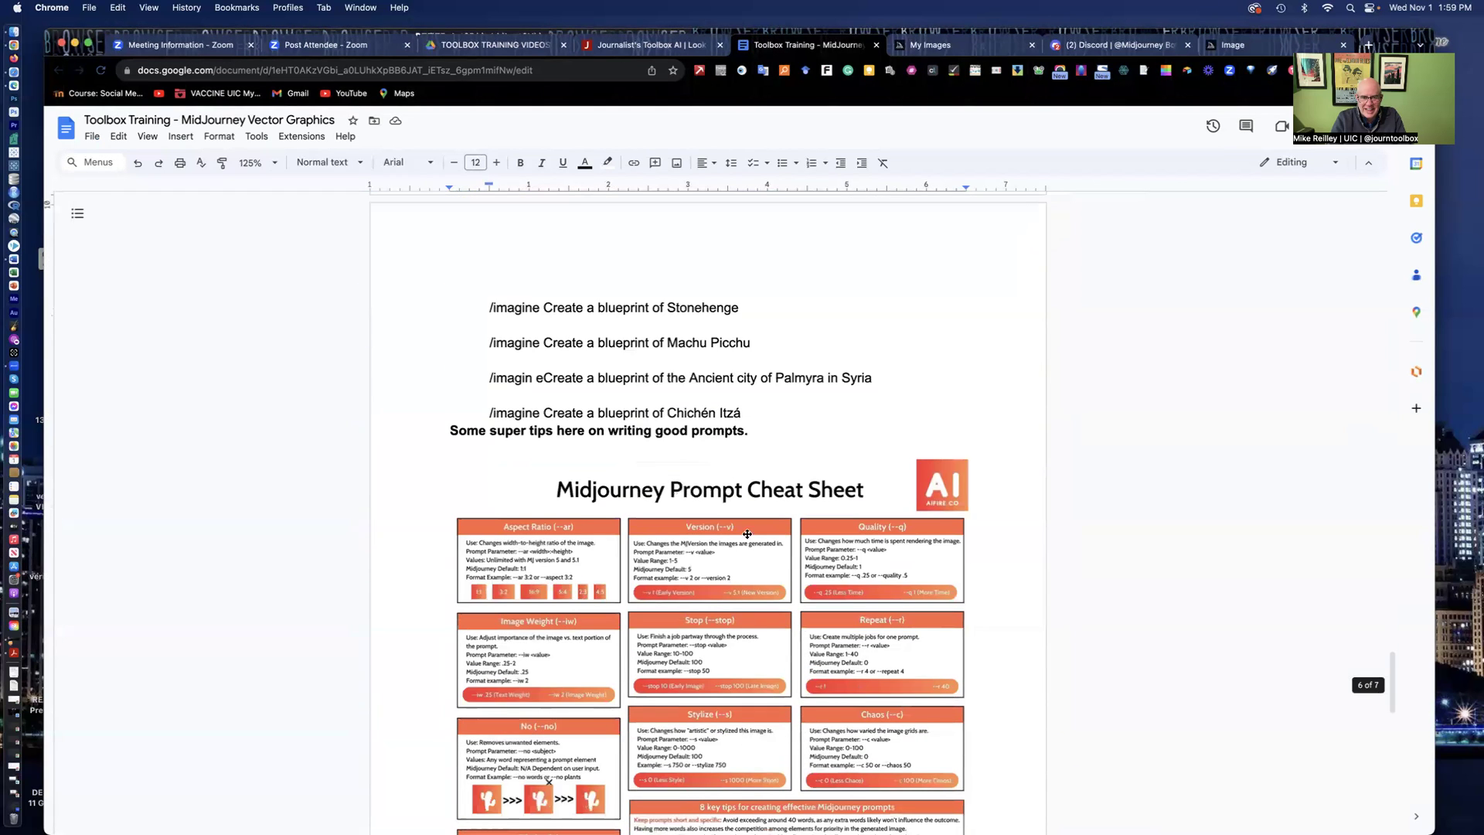
{"action": "scroll", "coordinate": [747, 533], "scroll_direction": "down", "scroll_amount": 1}
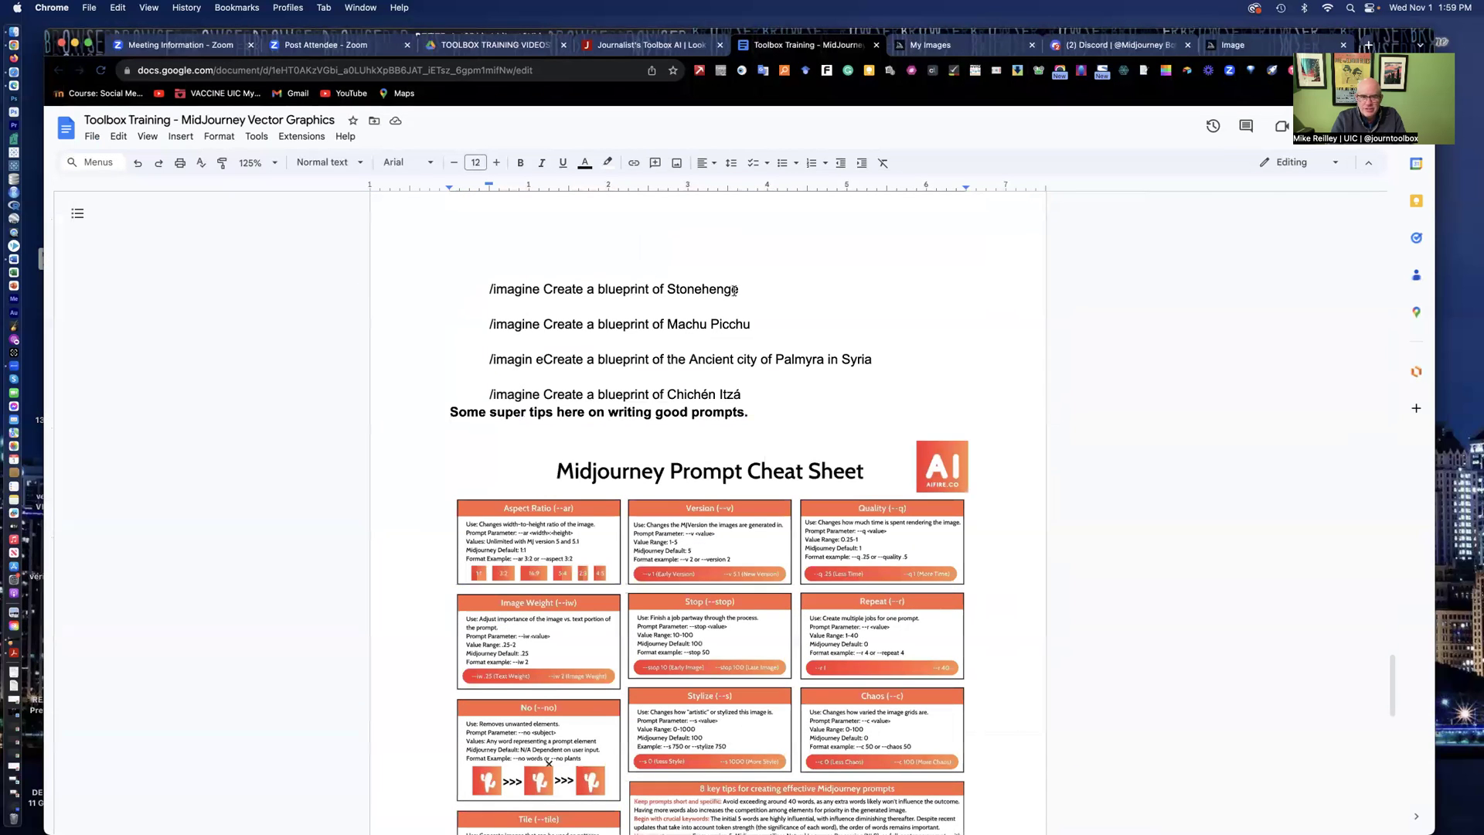
Review the handout's Midjourney Prompt Cheat Sheet, and revisit the business-tech vector graphics prompts and sample image near its beginning
{"action": "scroll", "coordinate": [666, 427], "scroll_direction": "down", "scroll_amount": 1}
{"action": "scroll", "coordinate": [642, 433], "scroll_direction": "down", "scroll_amount": 10}
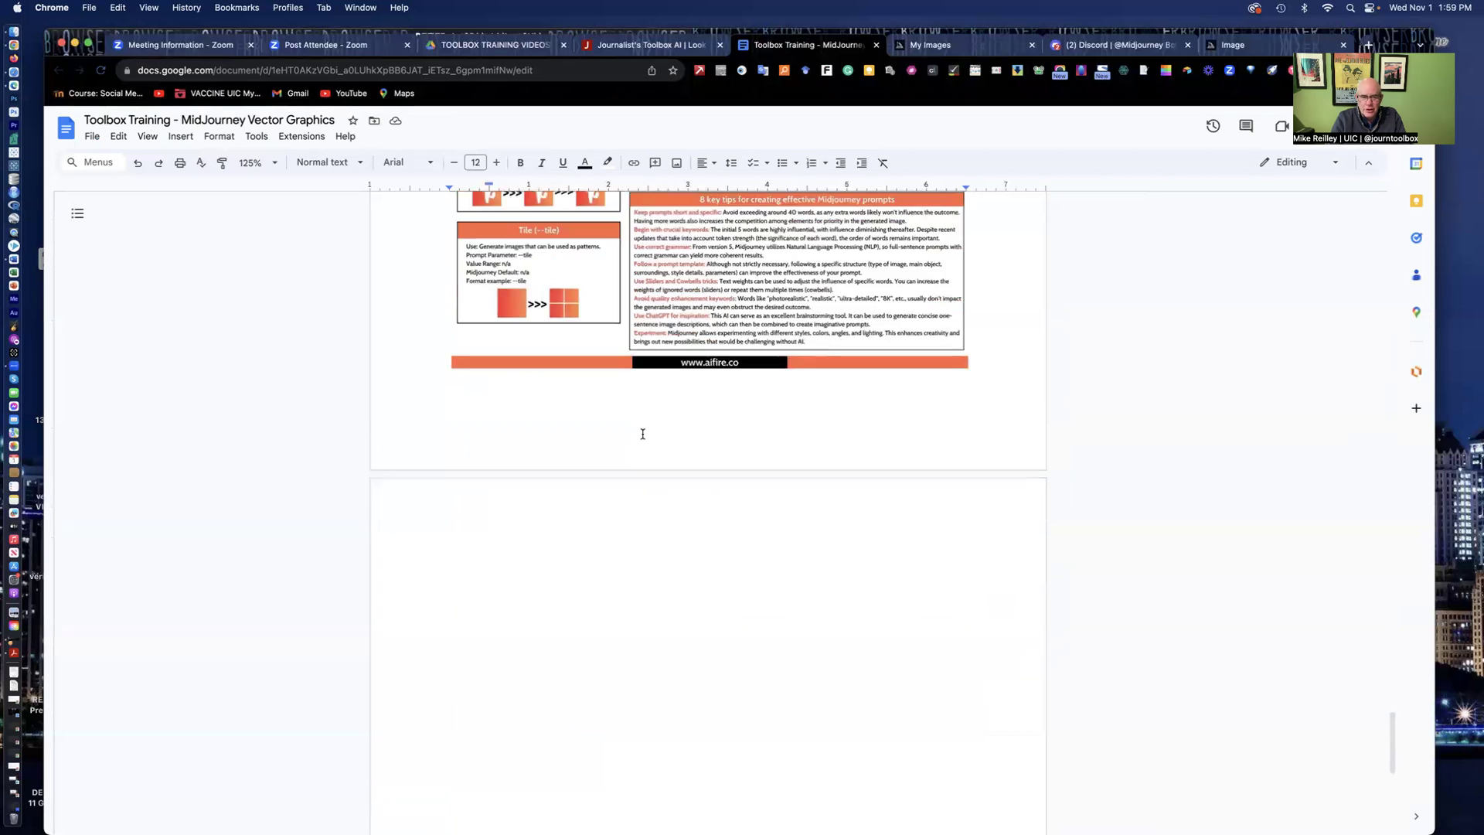
{"action": "scroll", "coordinate": [642, 434], "scroll_direction": "up", "scroll_amount": 15}
{"action": "scroll", "coordinate": [641, 434], "scroll_direction": "up", "scroll_amount": 20}
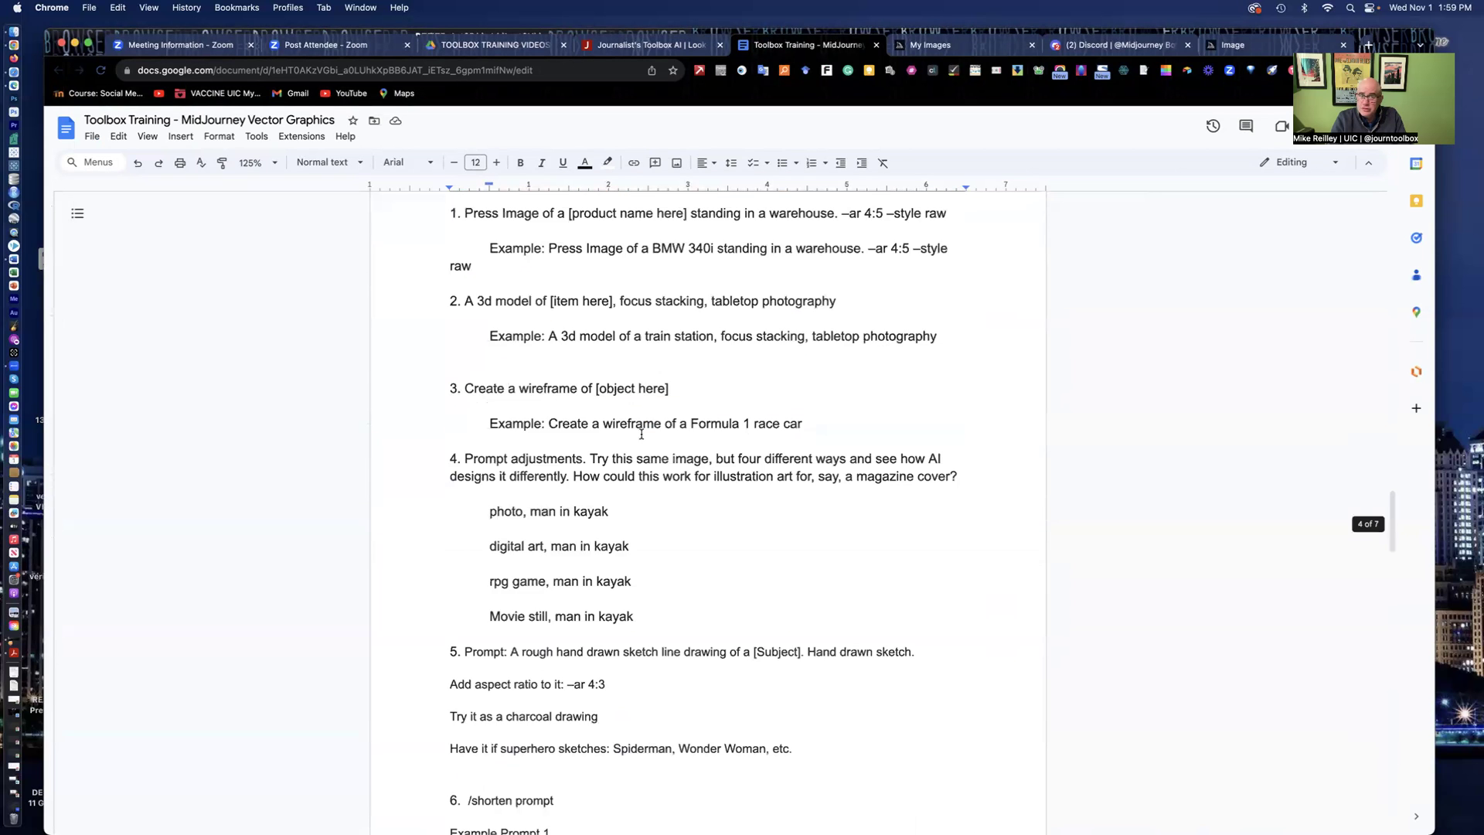
{"action": "scroll", "coordinate": [641, 434], "scroll_direction": "up", "scroll_amount": 15}
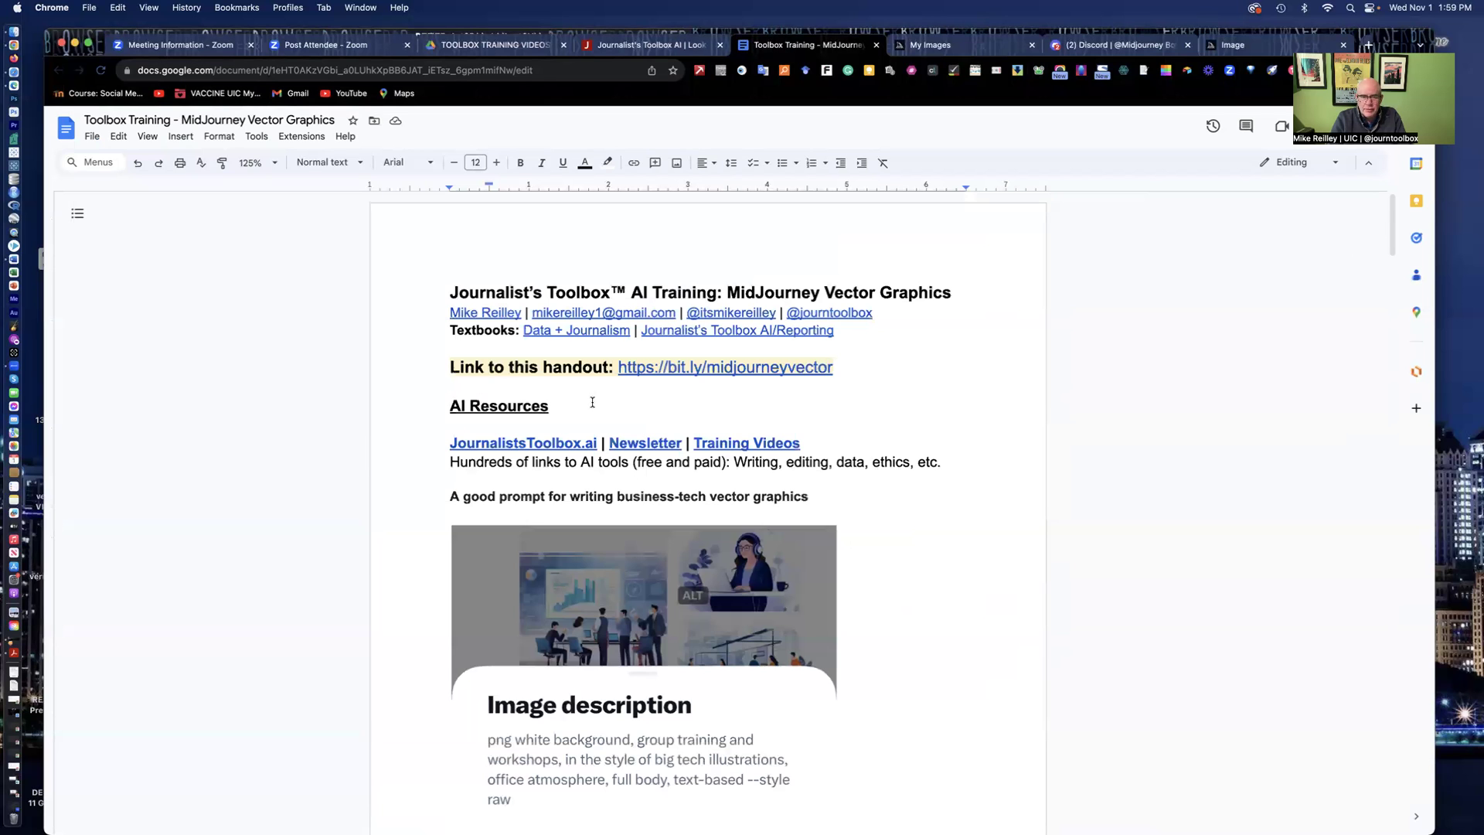
{"action": "scroll", "coordinate": [701, 622], "scroll_direction": "down", "scroll_amount": 15}
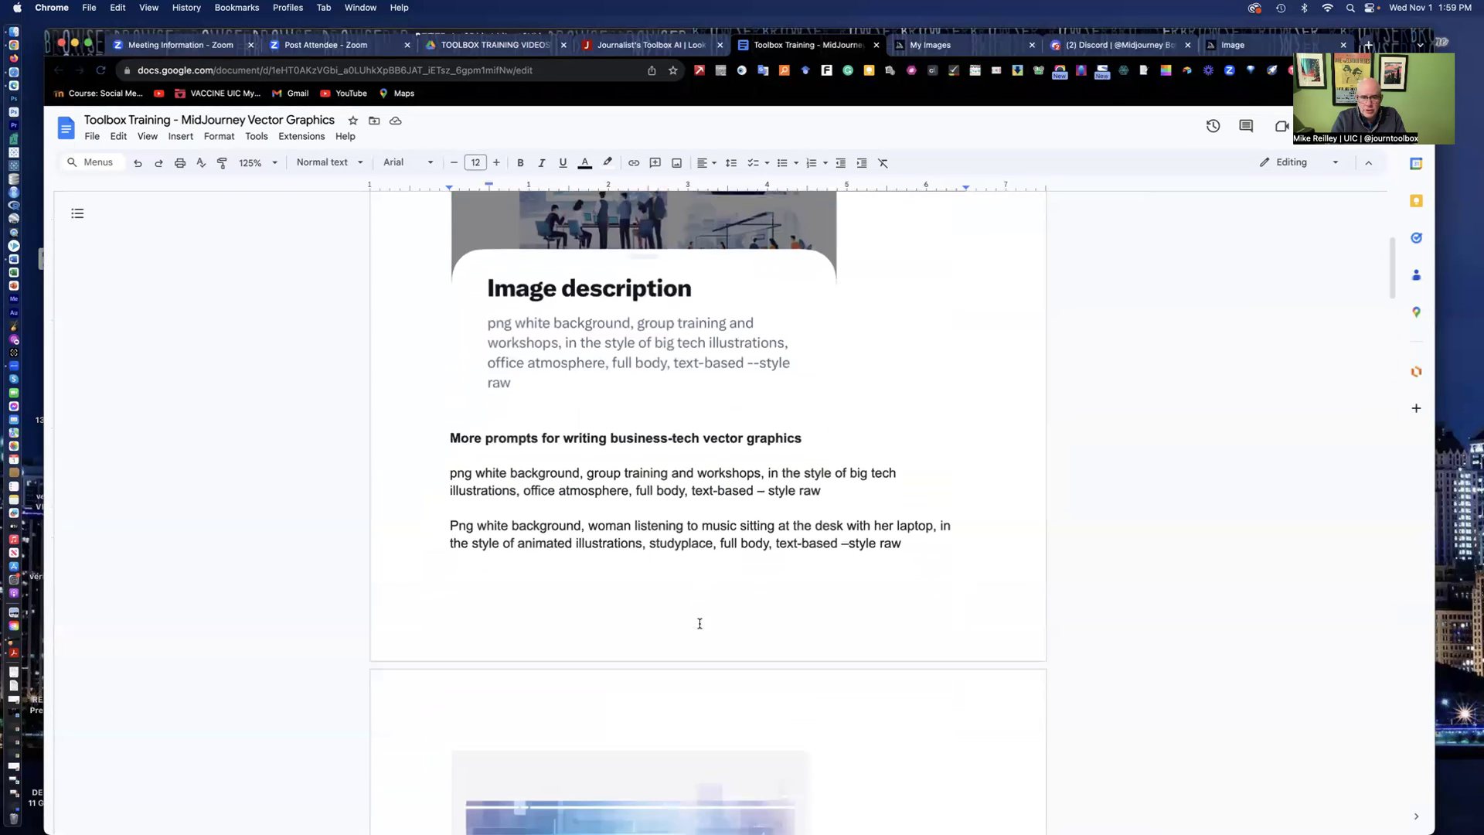
{"action": "scroll", "coordinate": [701, 621], "scroll_direction": "down", "scroll_amount": 3}
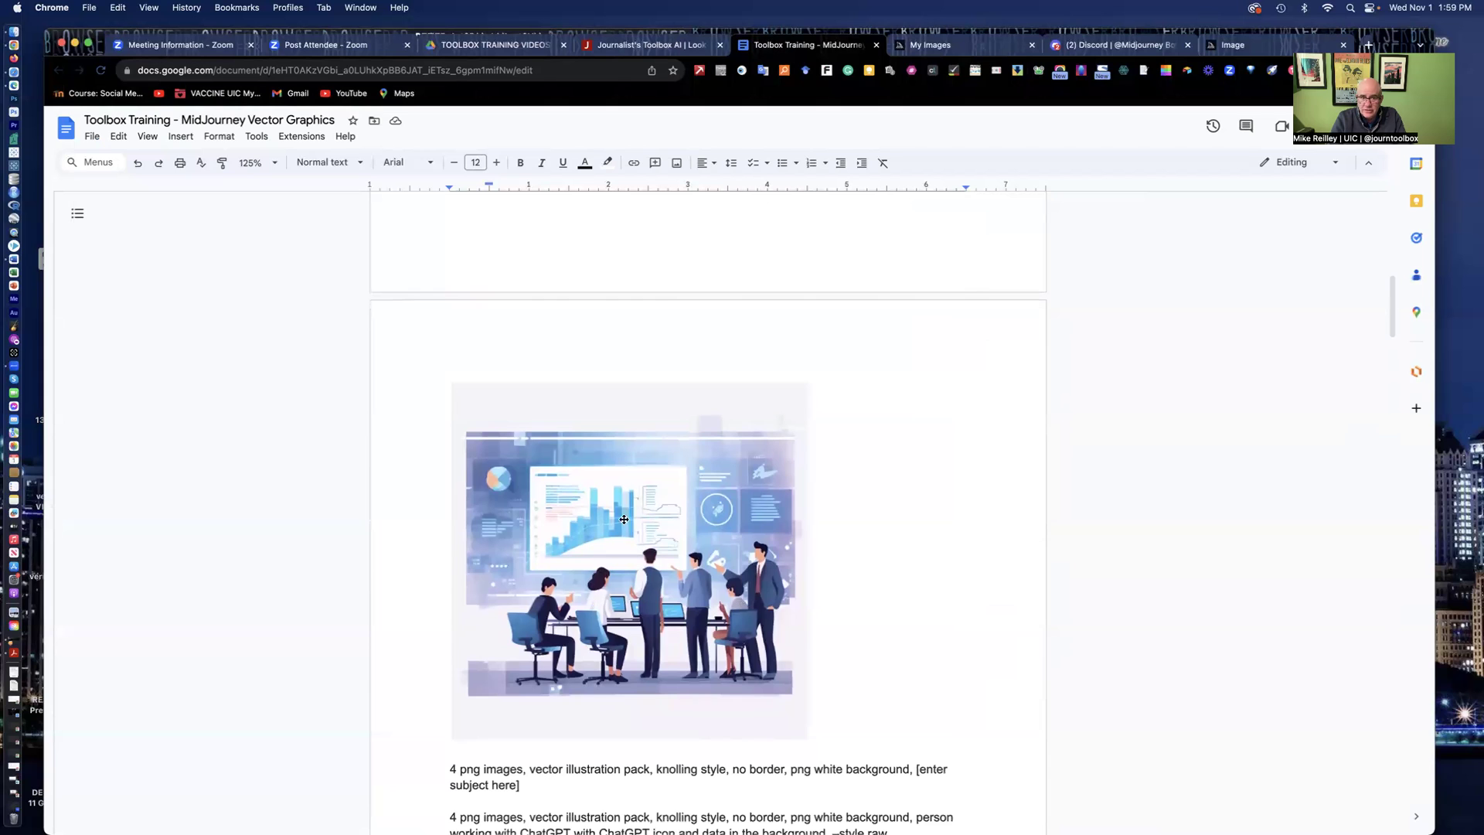
{"action": "scroll", "coordinate": [701, 605], "scroll_direction": "up", "scroll_amount": 18}
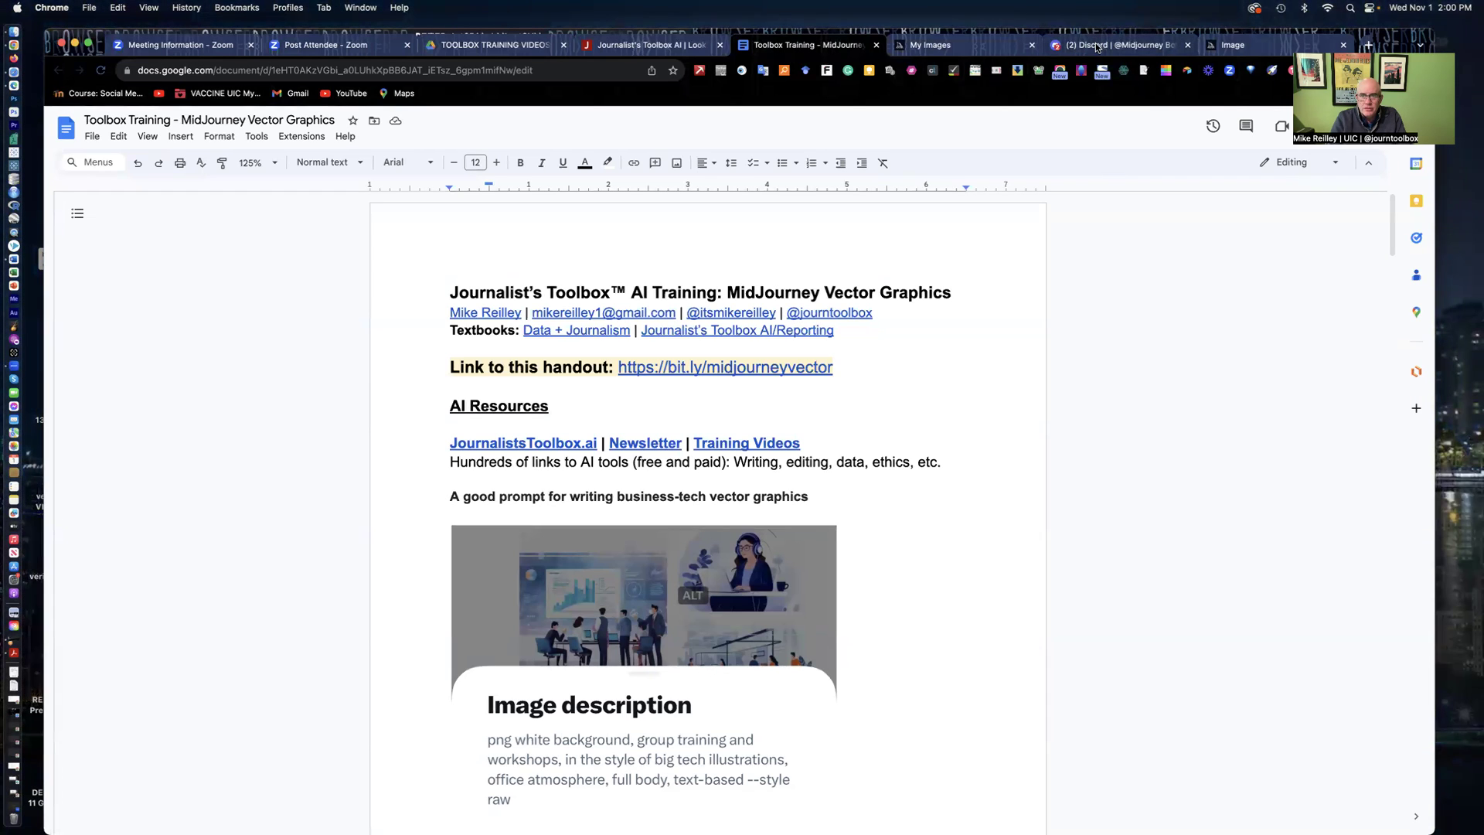
Return to Midjourney's My Images gallery, closing the open fighter jet image, and reload the page to load the latest images
{"action": "left_click", "coordinate": [944, 45]}
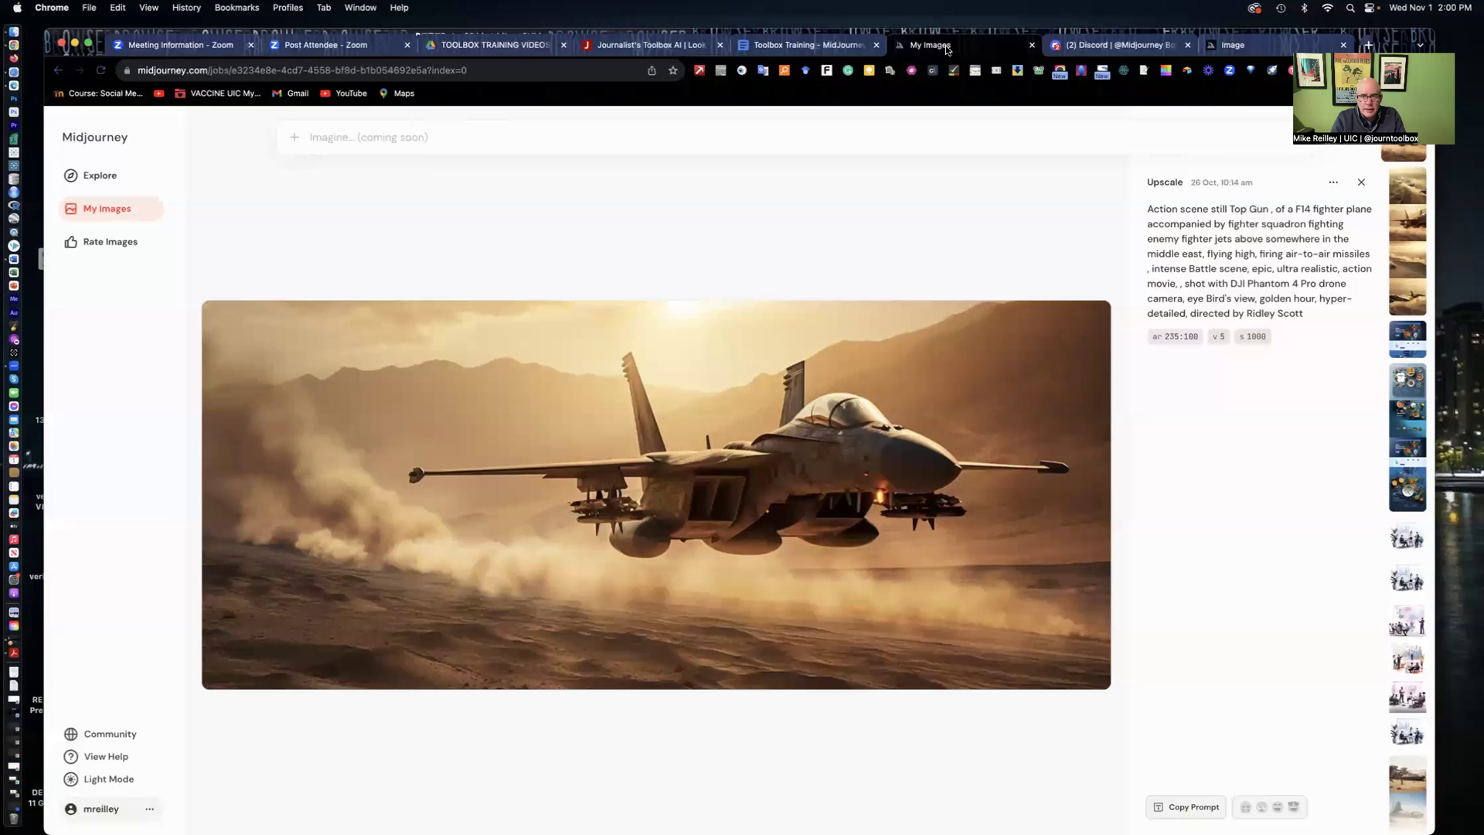
{"action": "left_click", "coordinate": [1362, 182]}
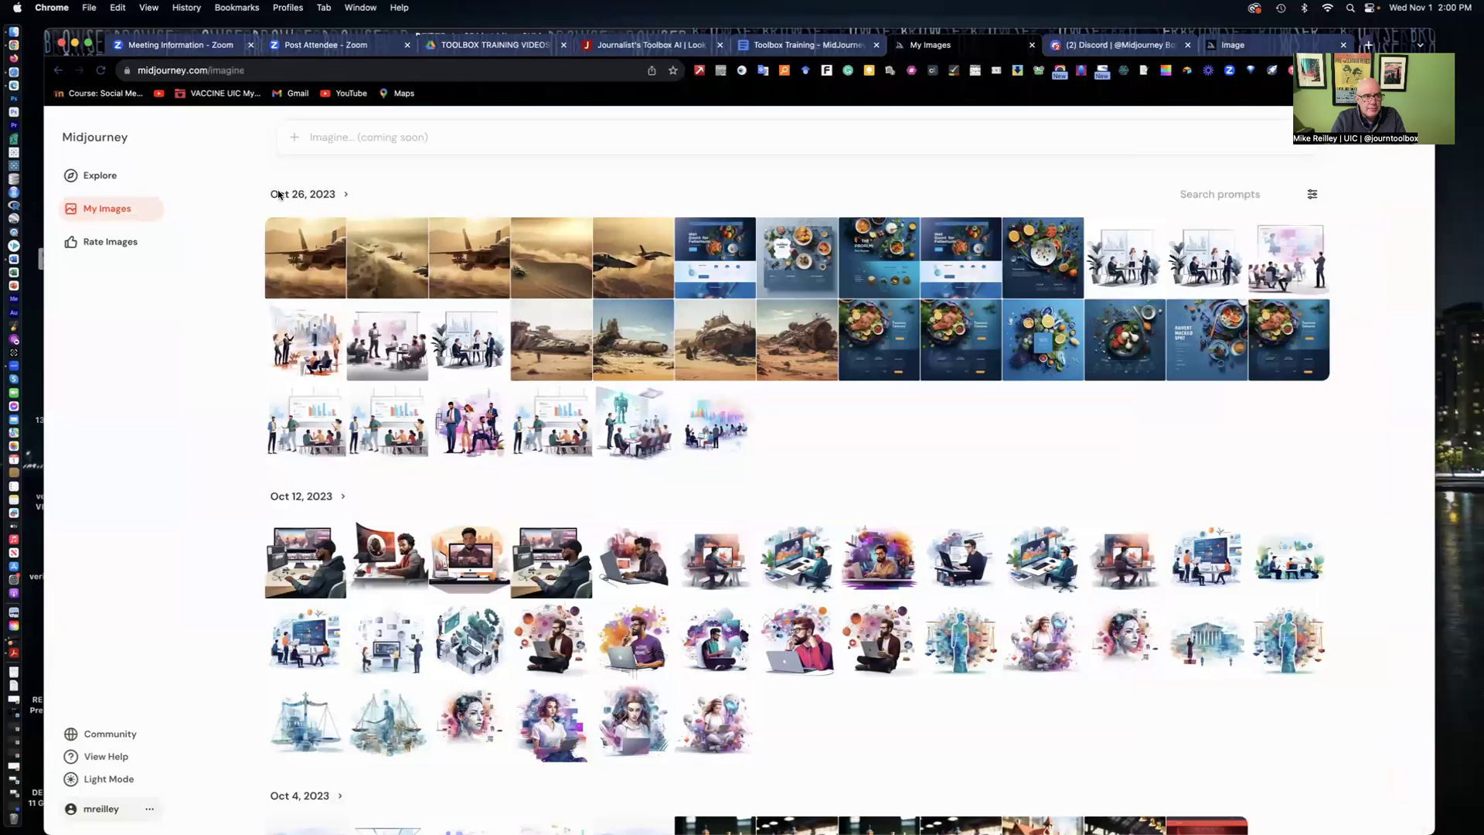
{"action": "left_click", "coordinate": [99, 72]}
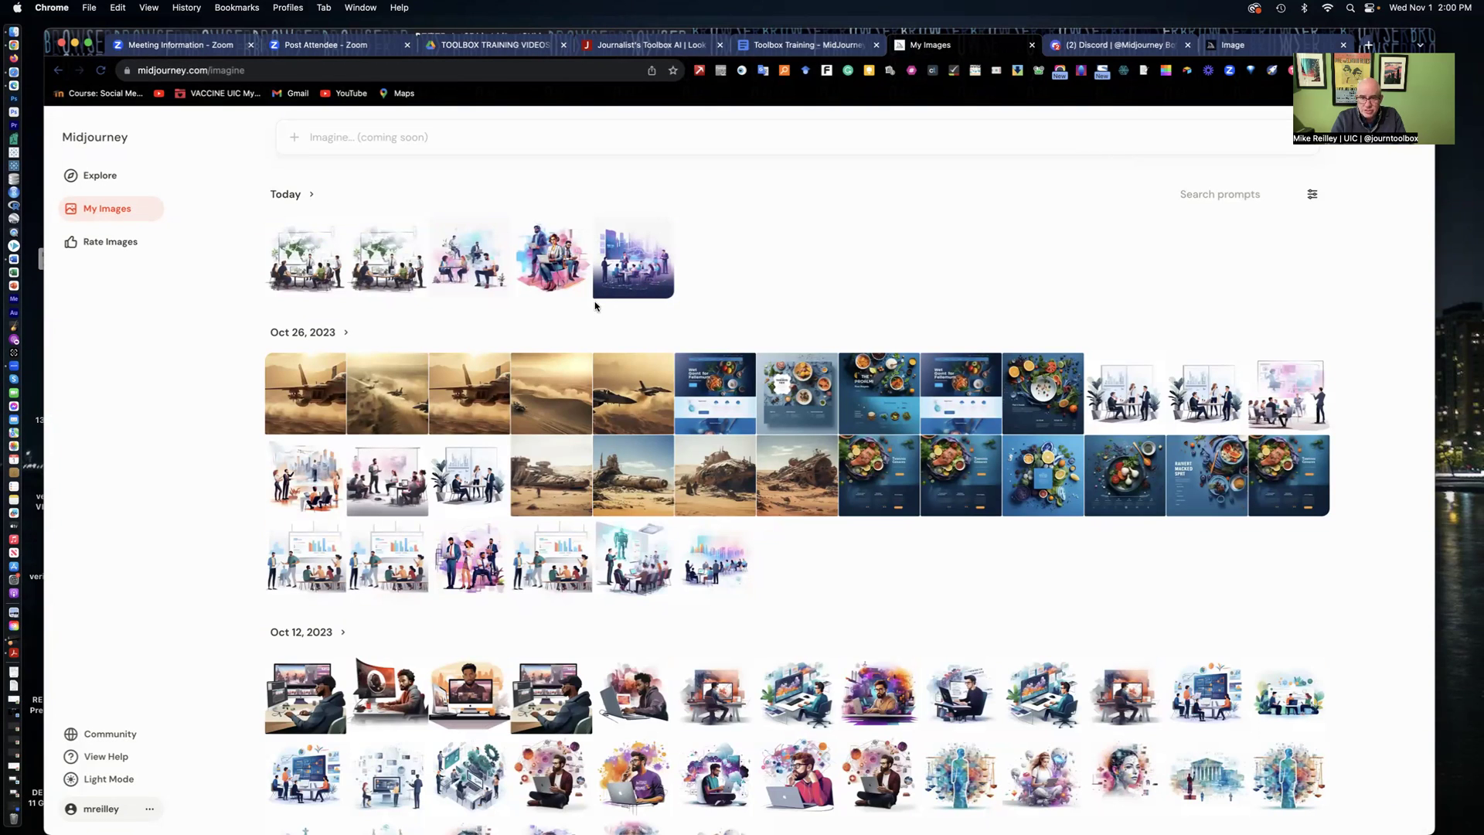
Browse the gallery back through 2023 and examine the July 11 breakfast bowl image with its prompt, closing it when done
{"action": "scroll", "coordinate": [561, 438], "scroll_direction": "down", "scroll_amount": 2}
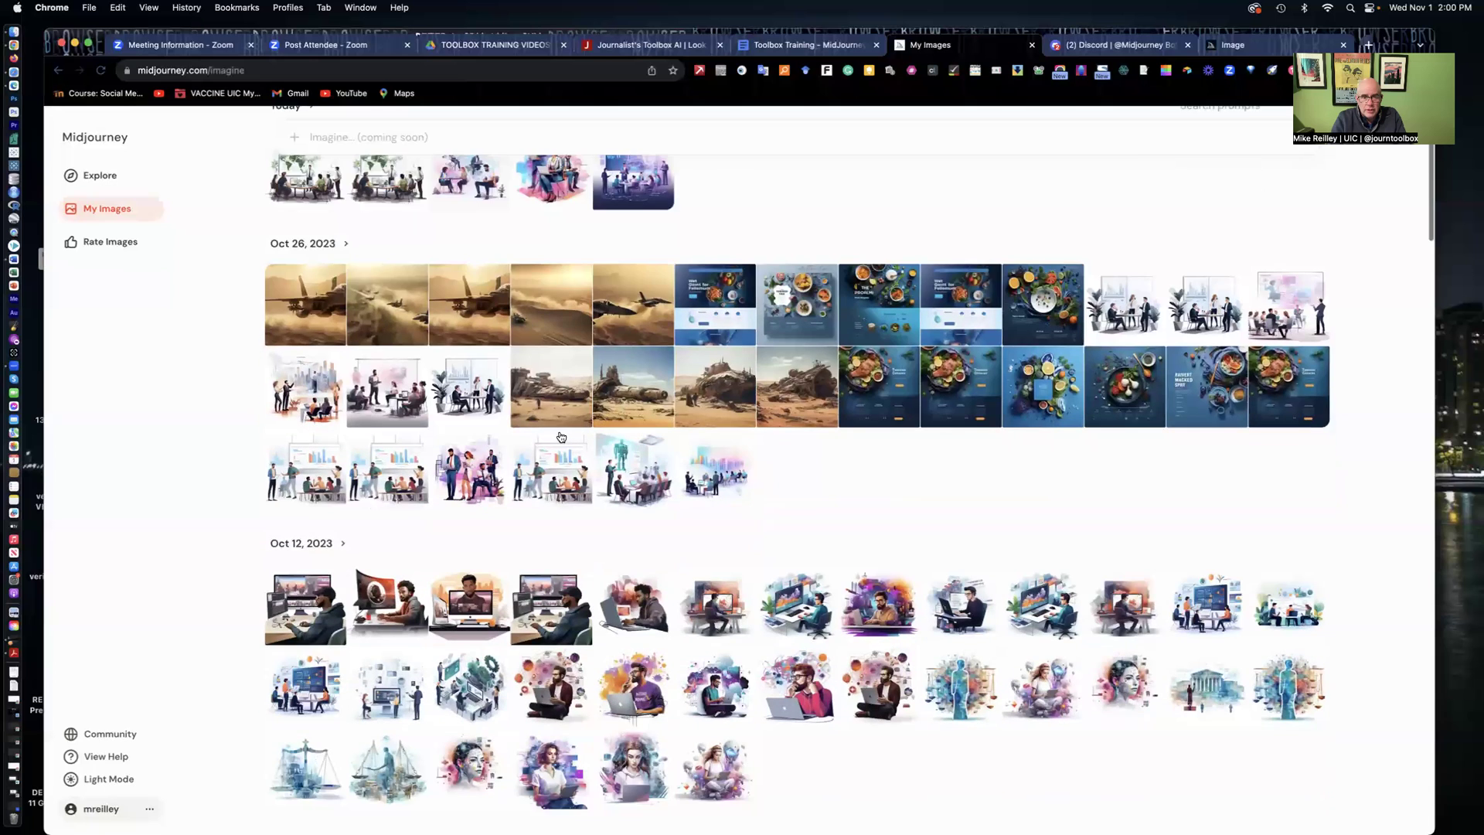
{"action": "scroll", "coordinate": [561, 437], "scroll_direction": "down", "scroll_amount": 5}
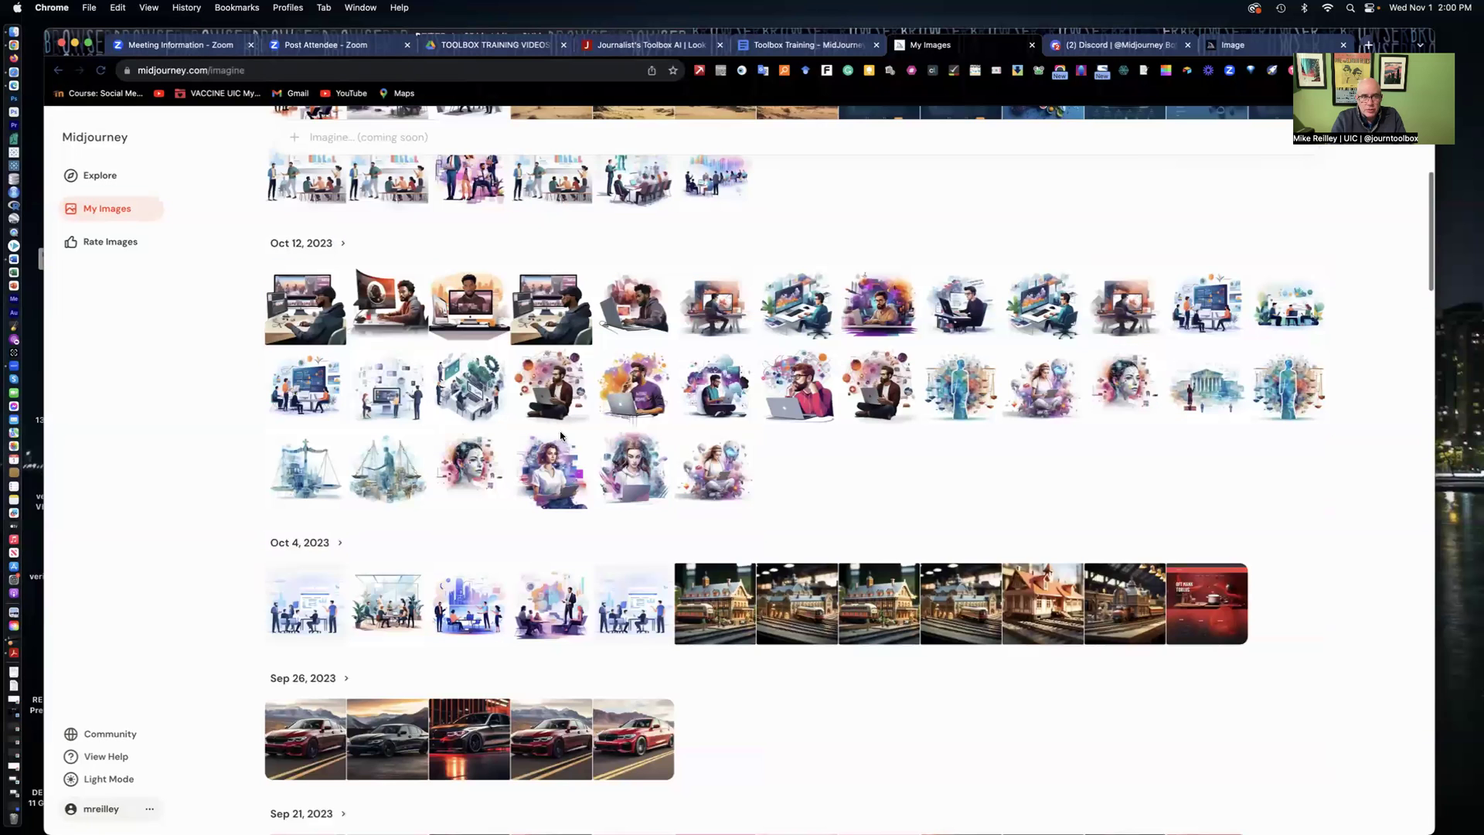
{"action": "scroll", "coordinate": [561, 435], "scroll_direction": "down", "scroll_amount": 8}
{"action": "scroll", "coordinate": [549, 495], "scroll_direction": "down", "scroll_amount": 1}
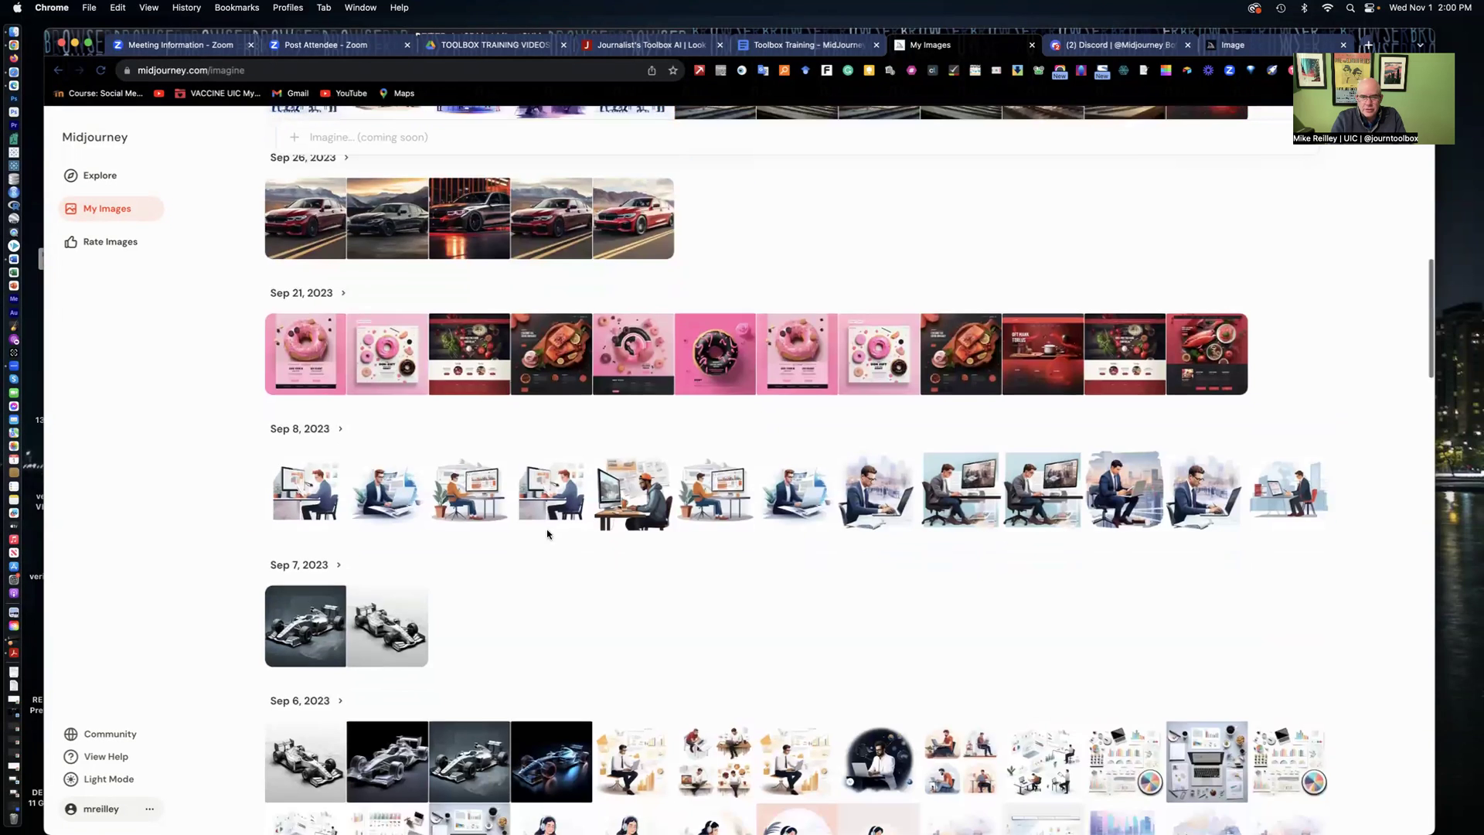
{"action": "scroll", "coordinate": [547, 533], "scroll_direction": "down", "scroll_amount": 5}
{"action": "scroll", "coordinate": [546, 529], "scroll_direction": "down", "scroll_amount": 7}
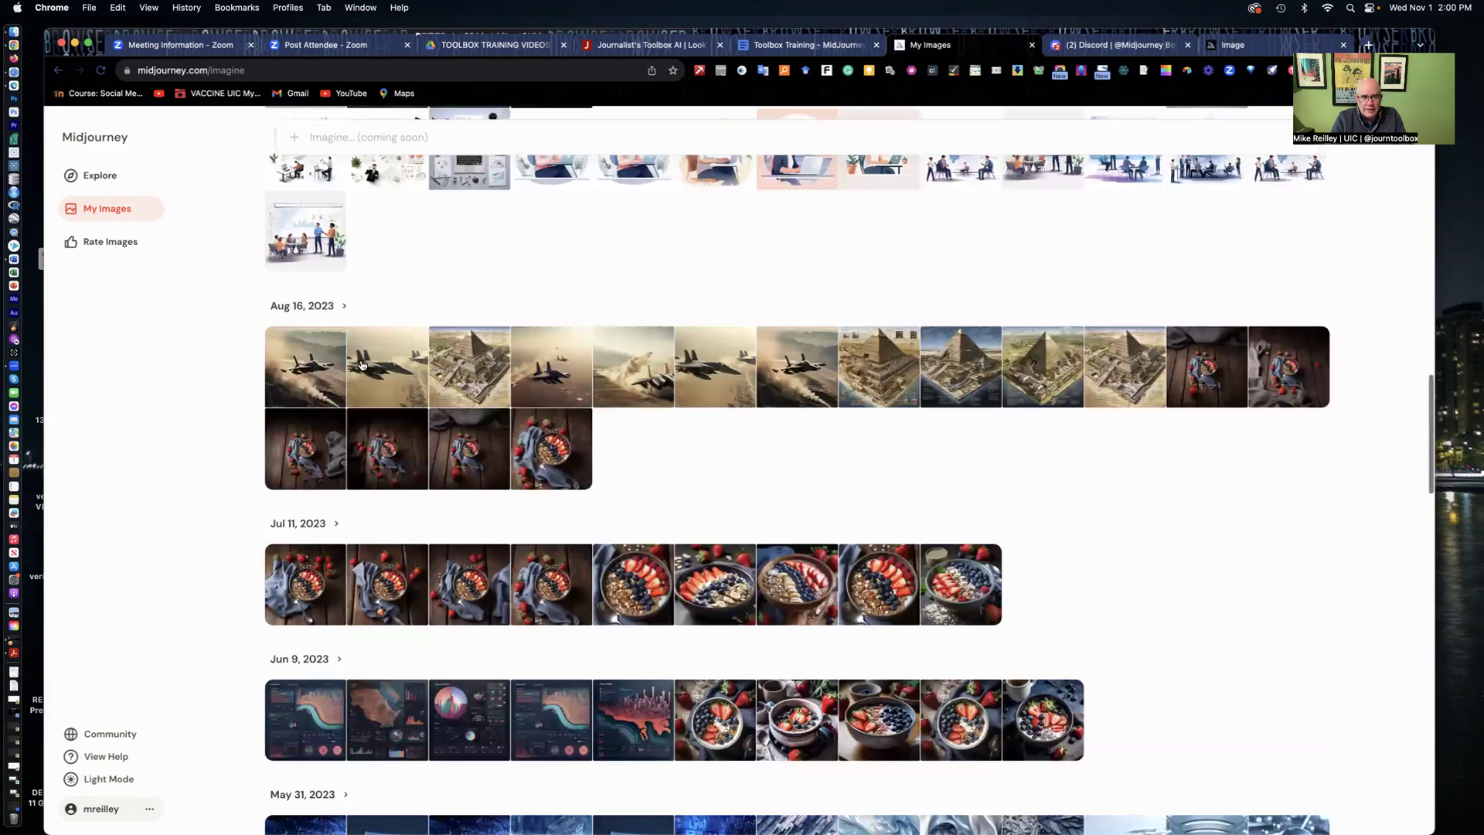
{"action": "scroll", "coordinate": [518, 371], "scroll_direction": "down", "scroll_amount": 1}
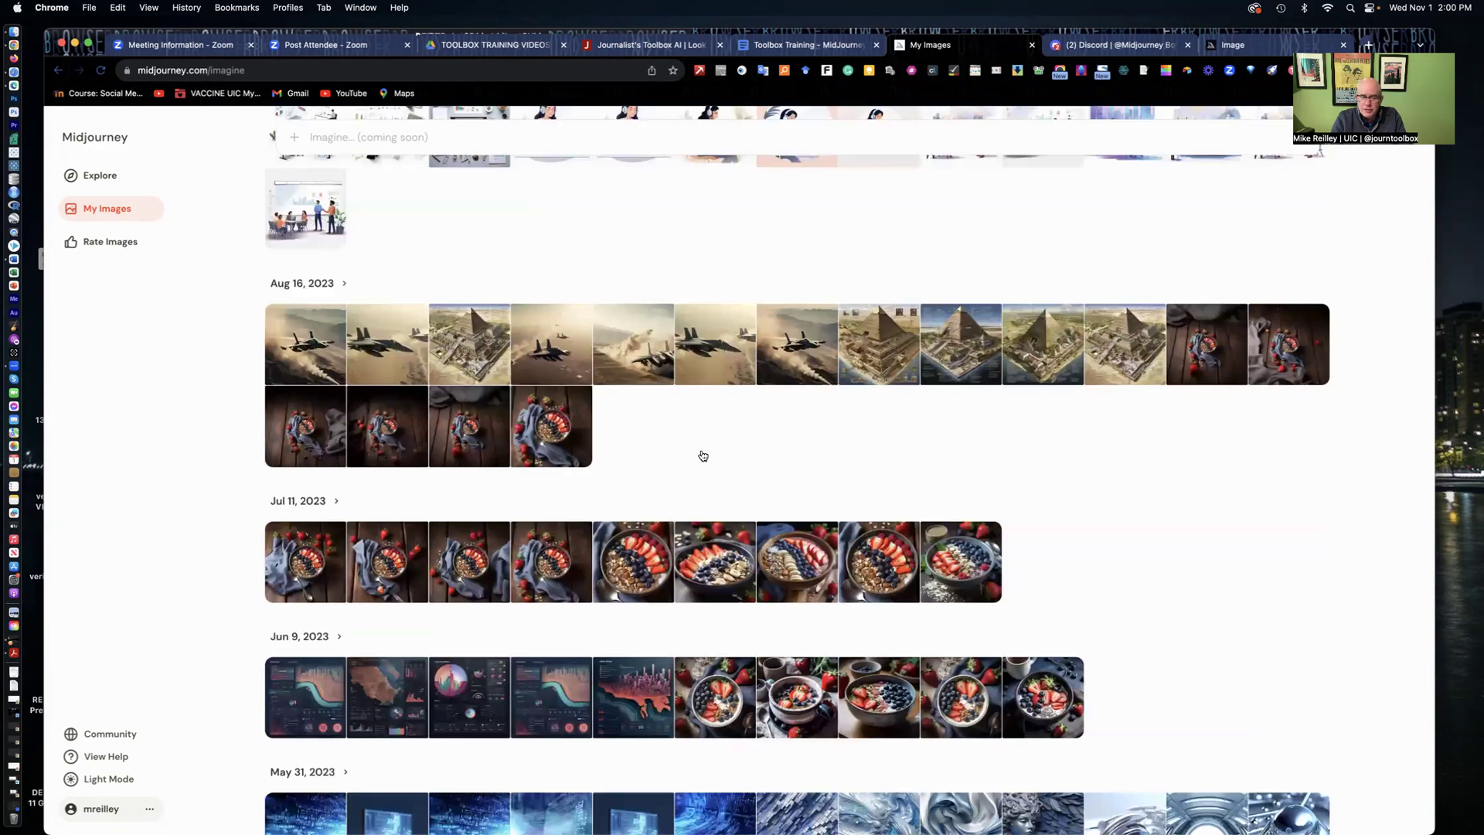
{"action": "scroll", "coordinate": [703, 455], "scroll_direction": "down", "scroll_amount": 2}
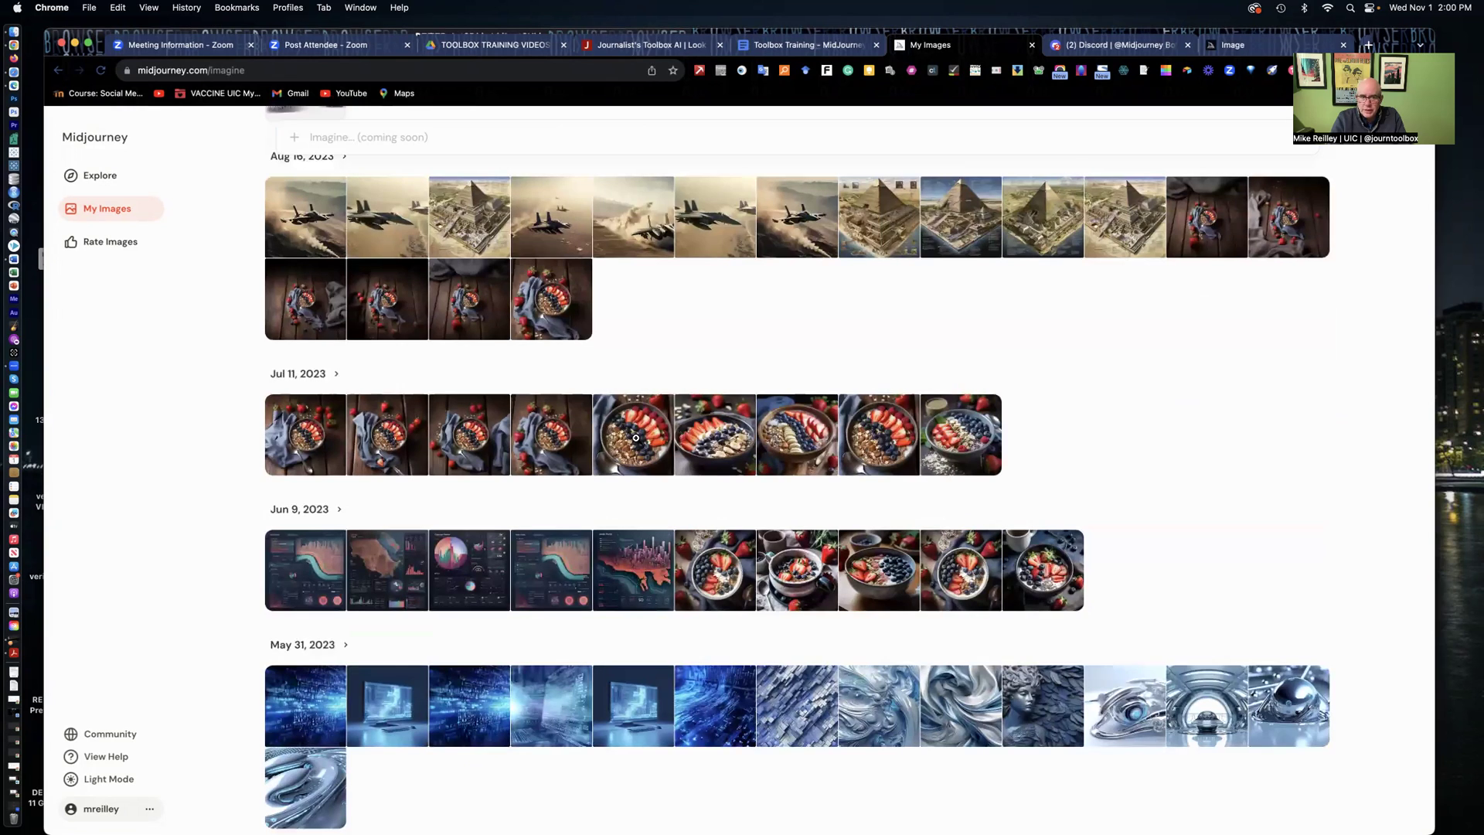
{"action": "left_click", "coordinate": [635, 439]}
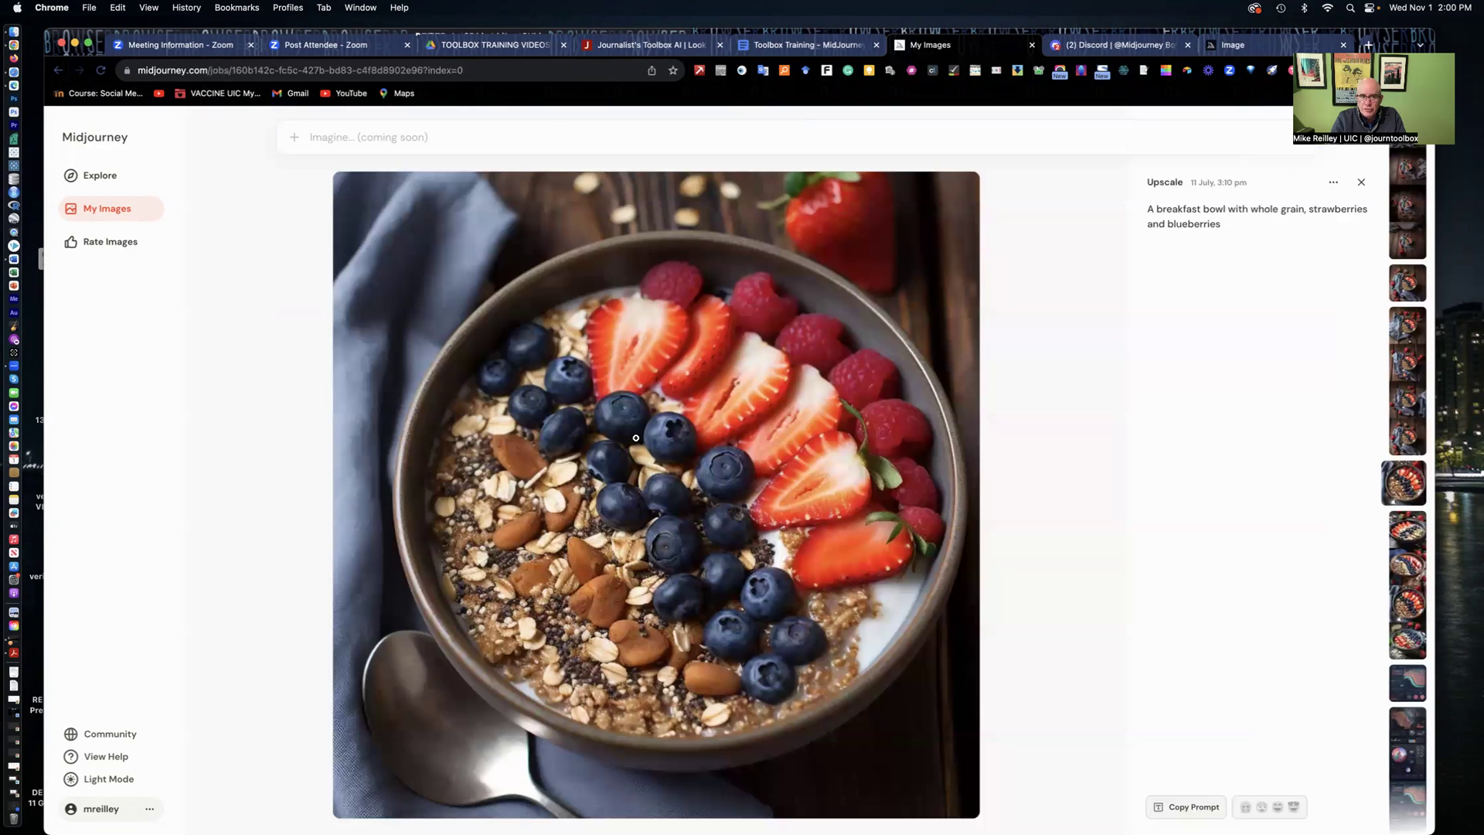
{"action": "left_click", "coordinate": [1362, 184]}
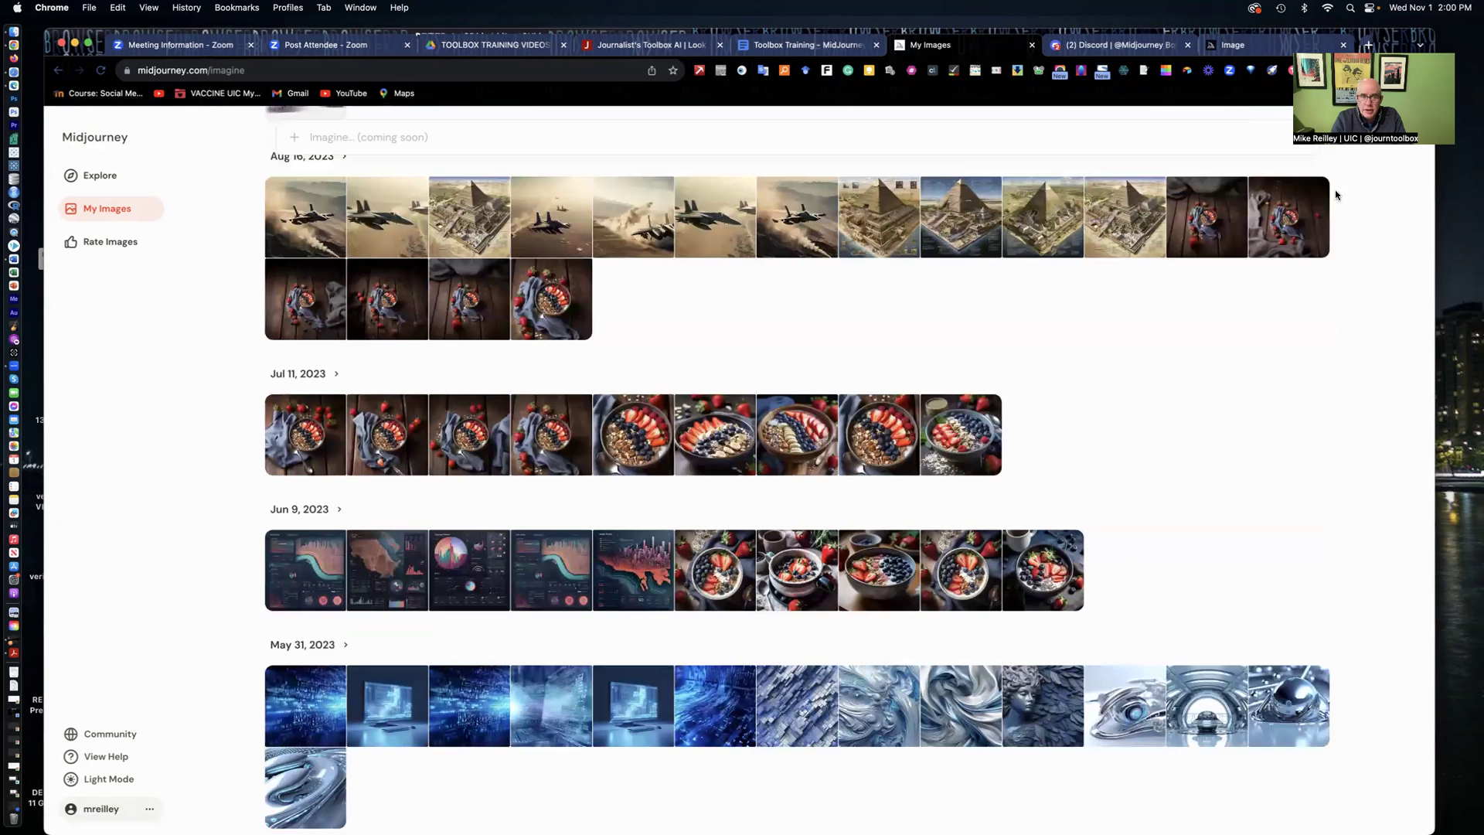
Browse the older gallery images back to March 28 and examine the "Donald Trump running from police" image, closing it when done
{"action": "scroll", "coordinate": [726, 556], "scroll_direction": "down", "scroll_amount": 5}
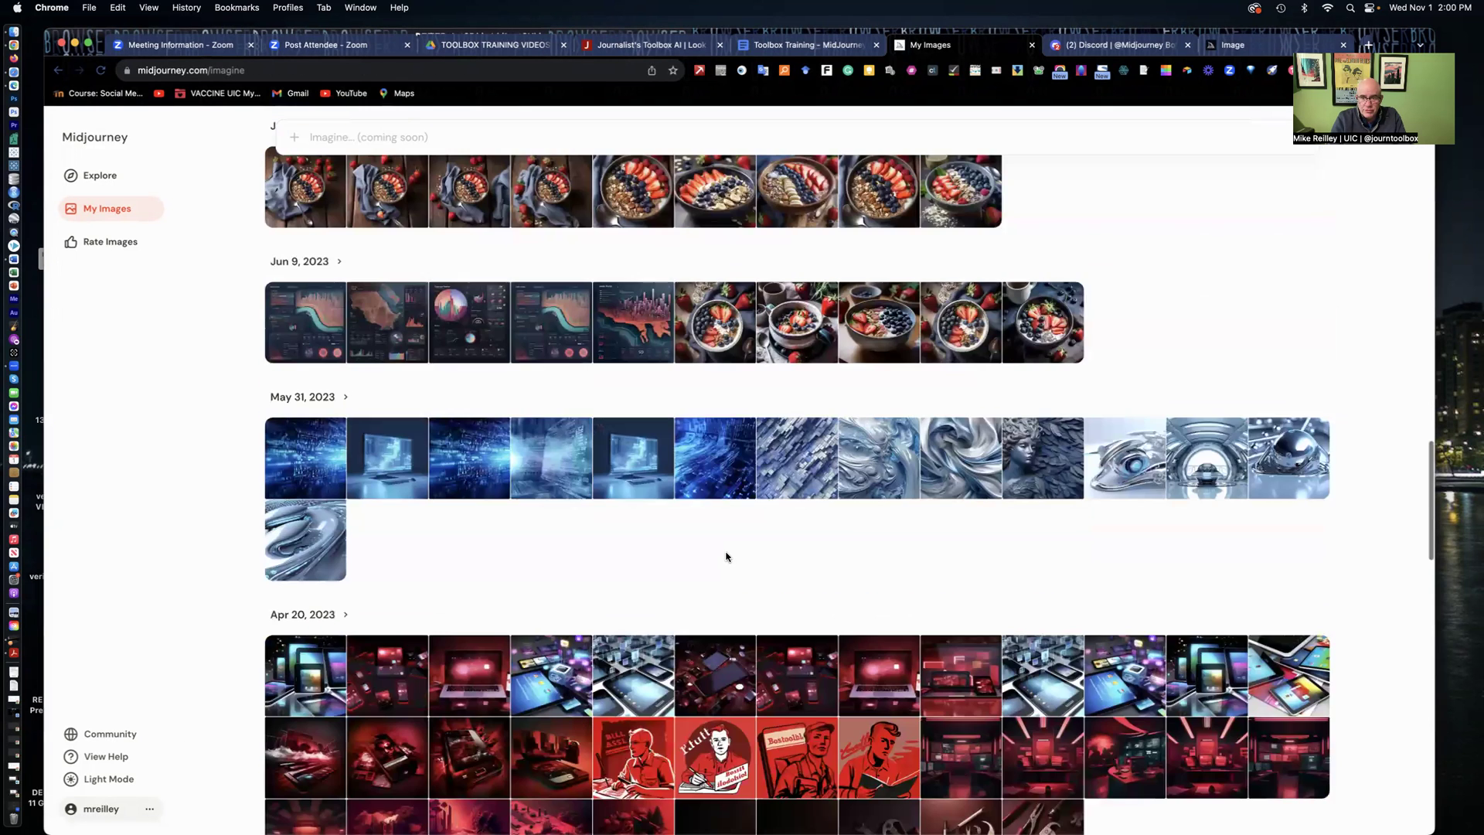
{"action": "scroll", "coordinate": [726, 556], "scroll_direction": "down", "scroll_amount": 5}
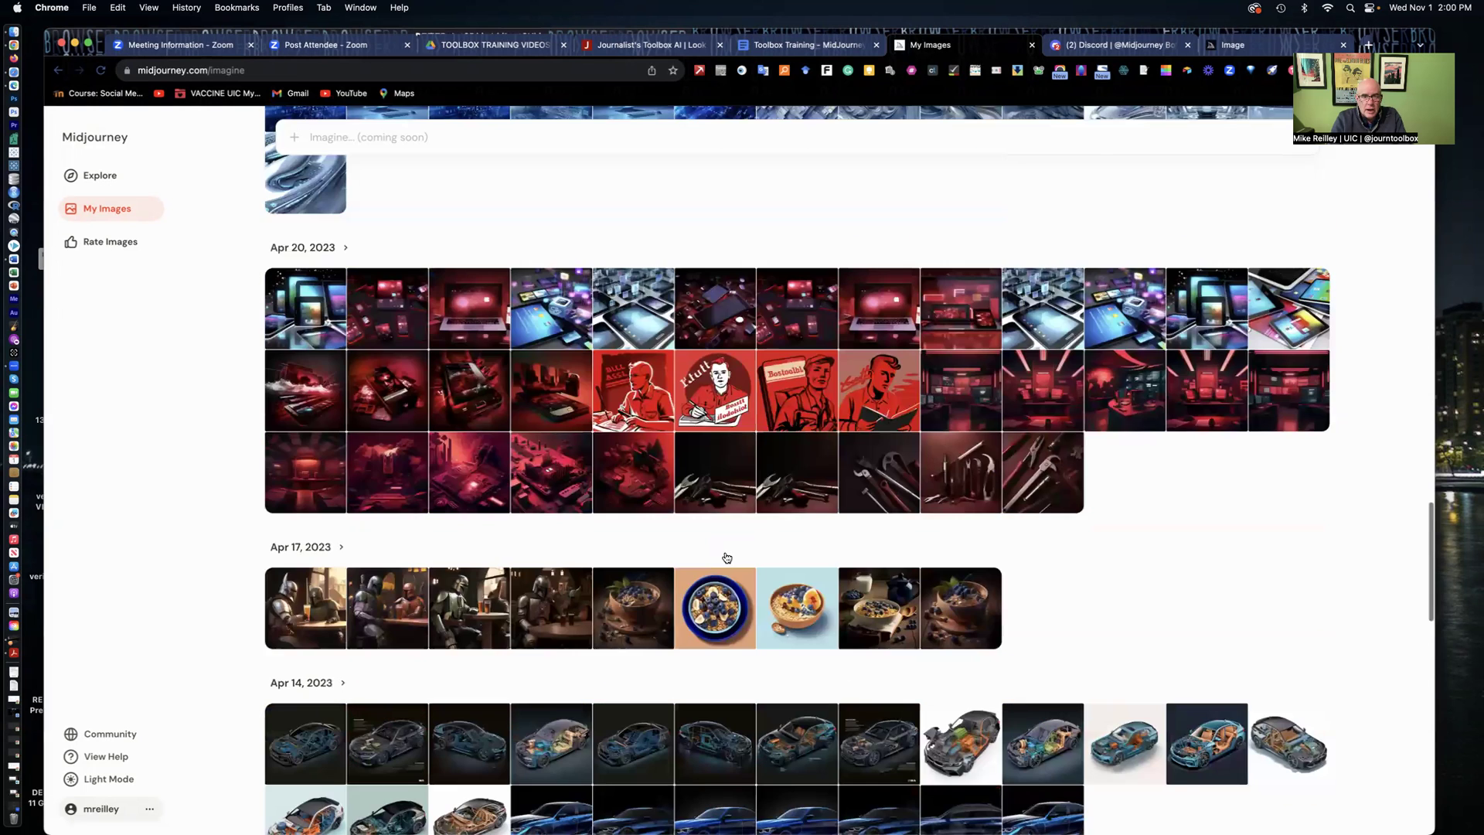
{"action": "scroll", "coordinate": [661, 307], "scroll_direction": "down", "scroll_amount": 1}
{"action": "scroll", "coordinate": [672, 601], "scroll_direction": "down", "scroll_amount": 3}
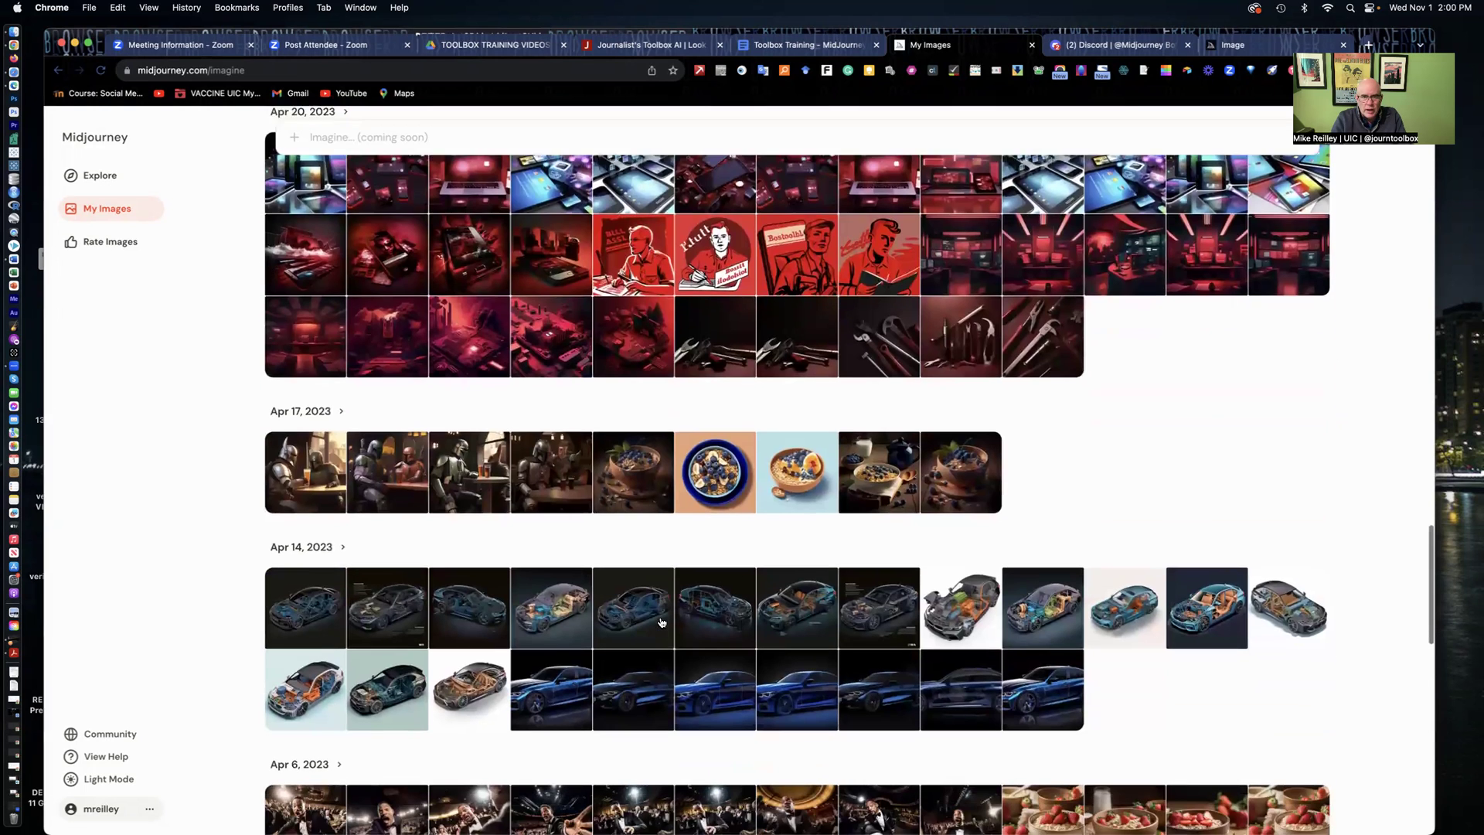
{"action": "scroll", "coordinate": [661, 622], "scroll_direction": "down", "scroll_amount": 2}
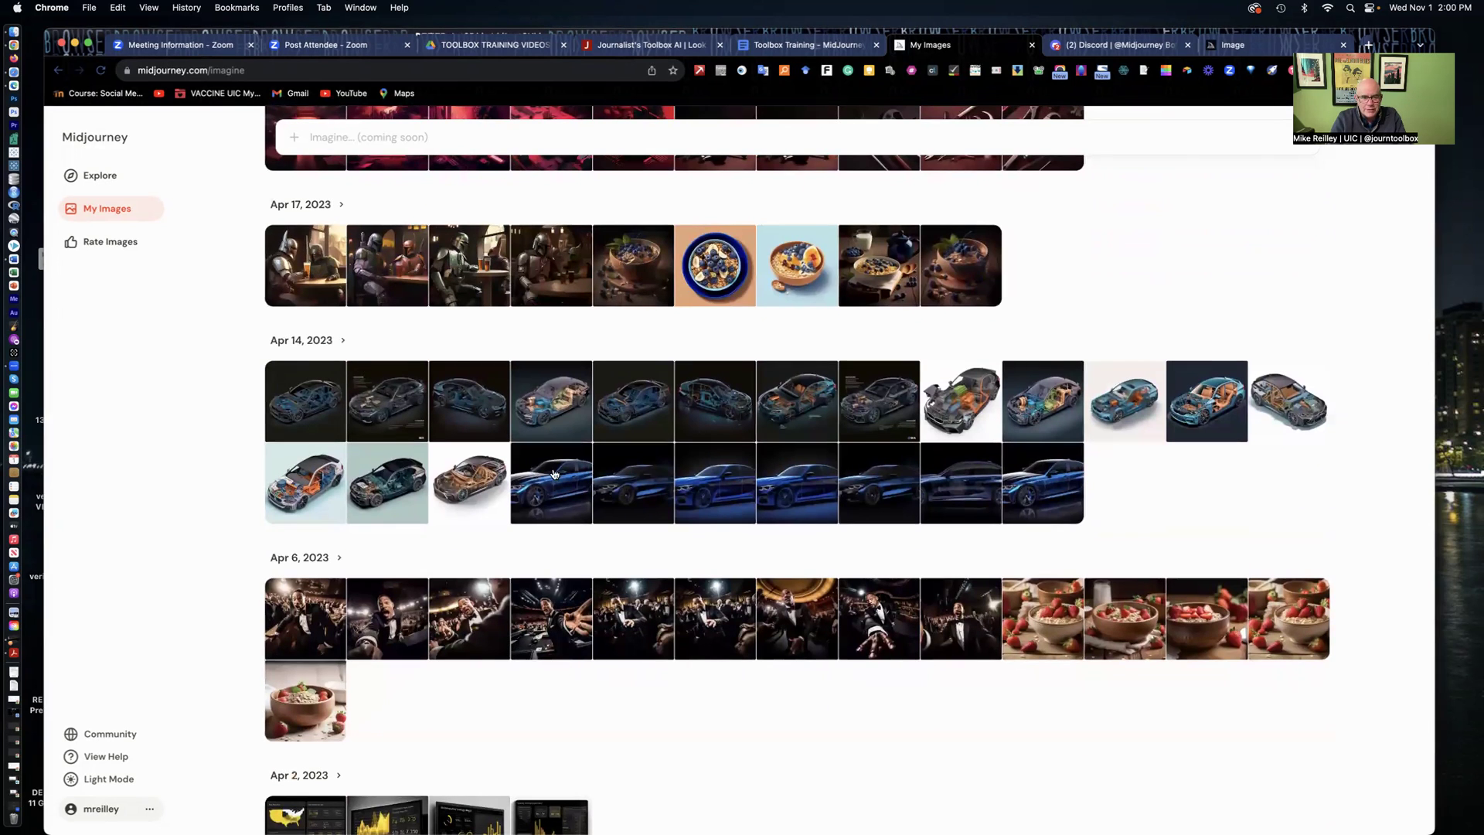
{"action": "scroll", "coordinate": [502, 460], "scroll_direction": "down", "scroll_amount": 3}
{"action": "scroll", "coordinate": [553, 473], "scroll_direction": "down", "scroll_amount": 2}
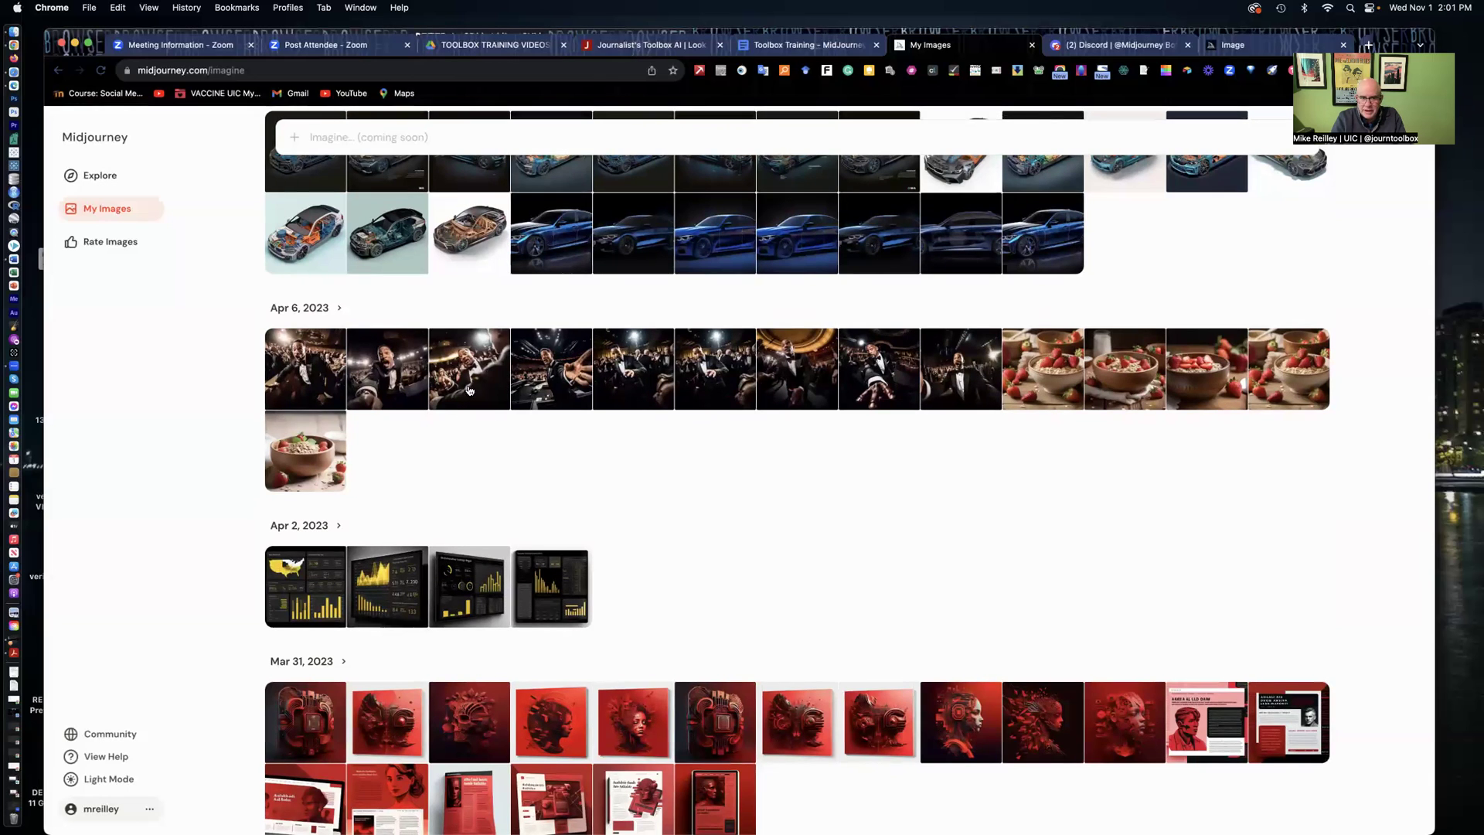
{"action": "scroll", "coordinate": [652, 515], "scroll_direction": "down", "scroll_amount": 6}
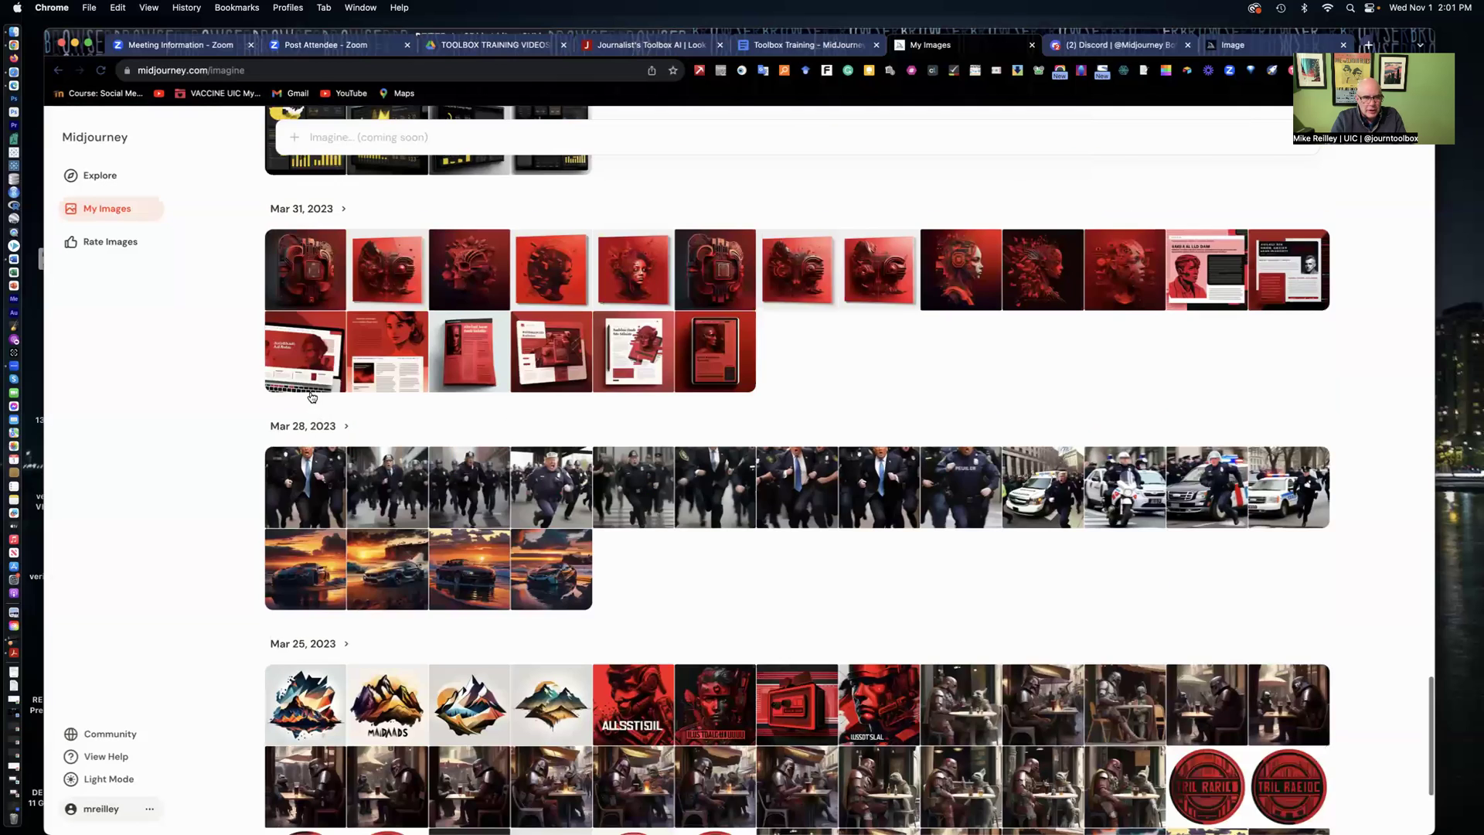
{"action": "scroll", "coordinate": [313, 393], "scroll_direction": "down", "scroll_amount": 1}
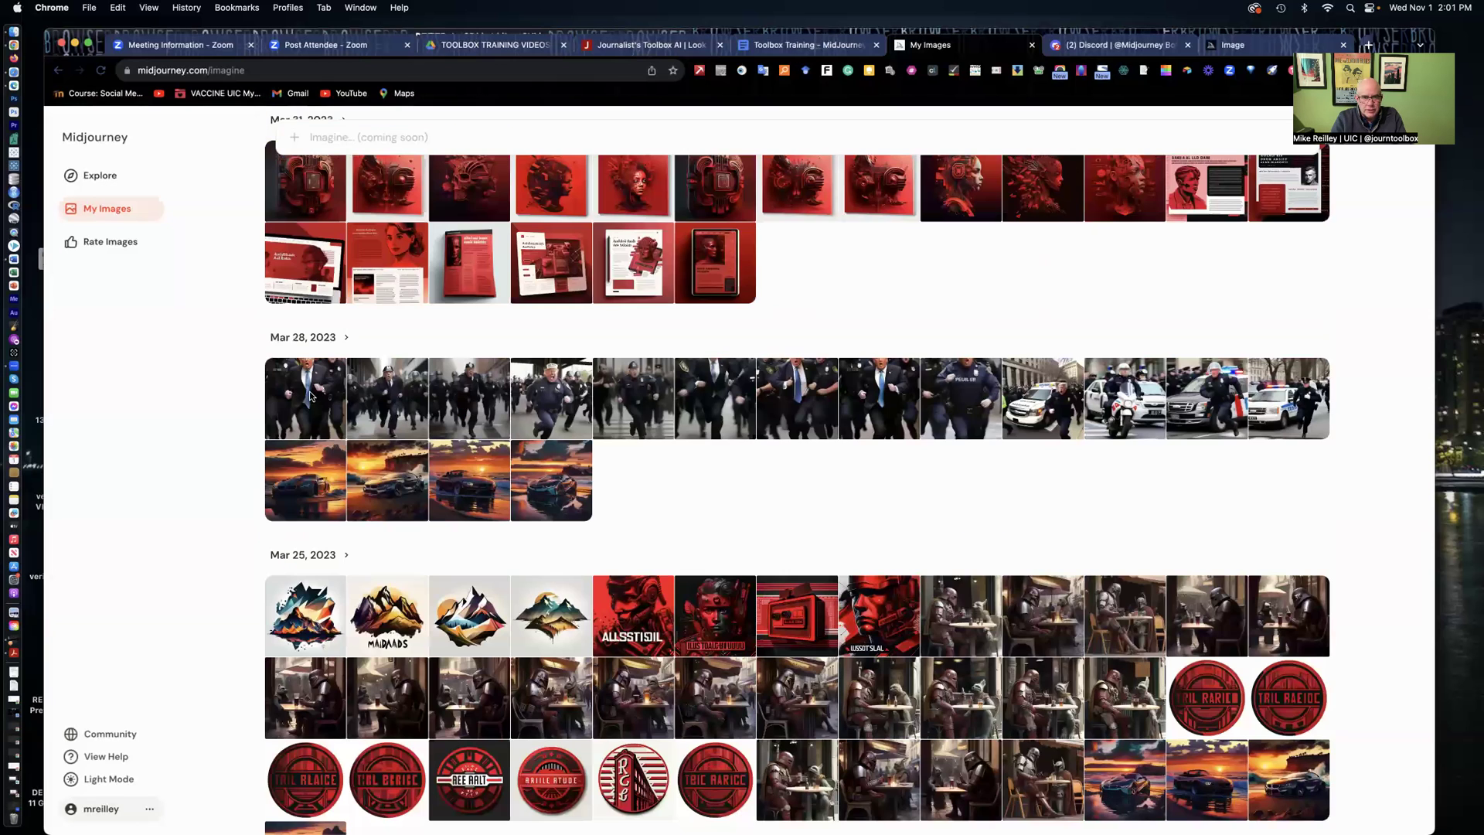
{"action": "left_click", "coordinate": [310, 396]}
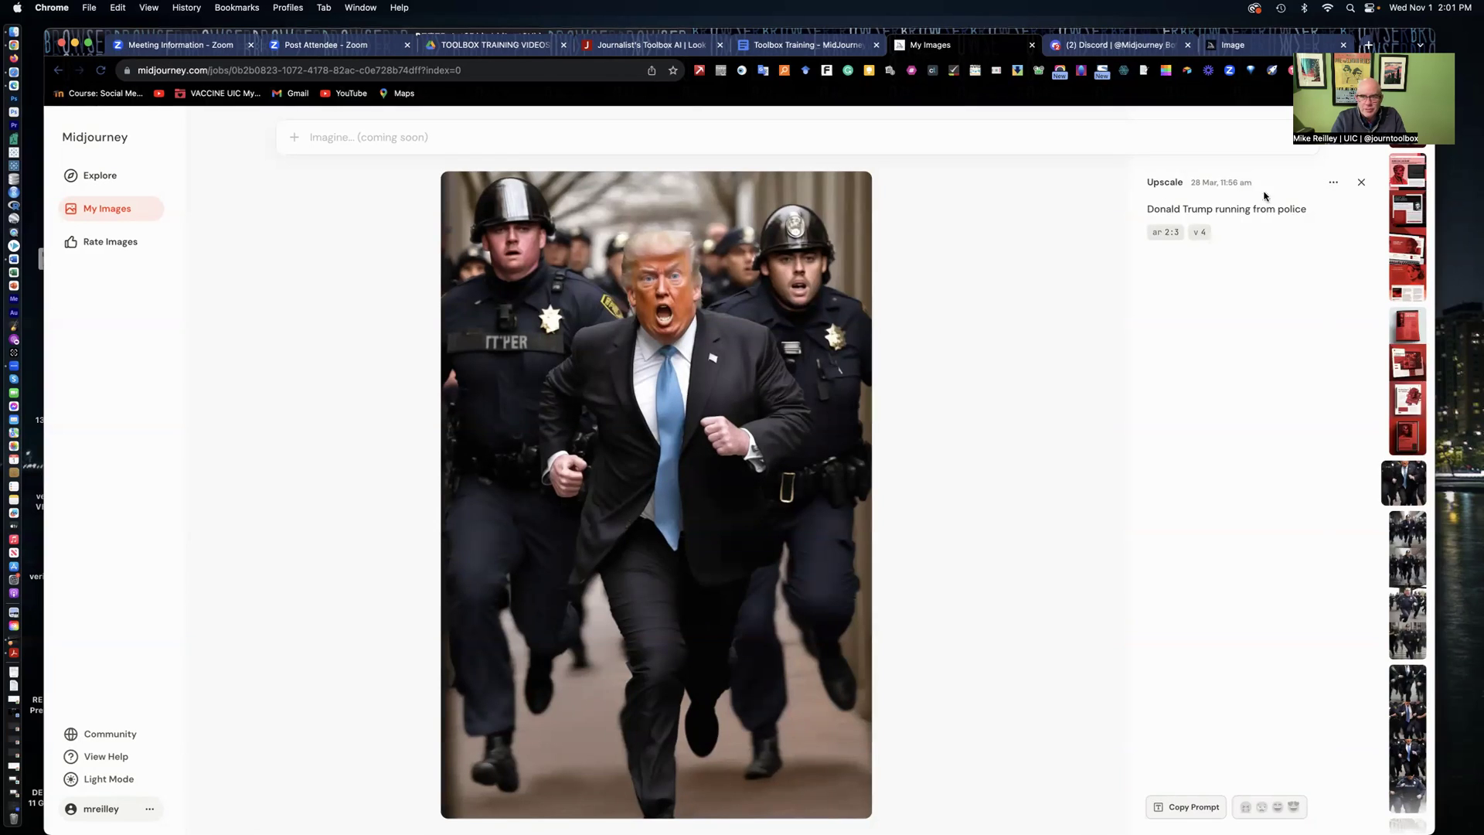
{"action": "left_click", "coordinate": [1359, 185]}
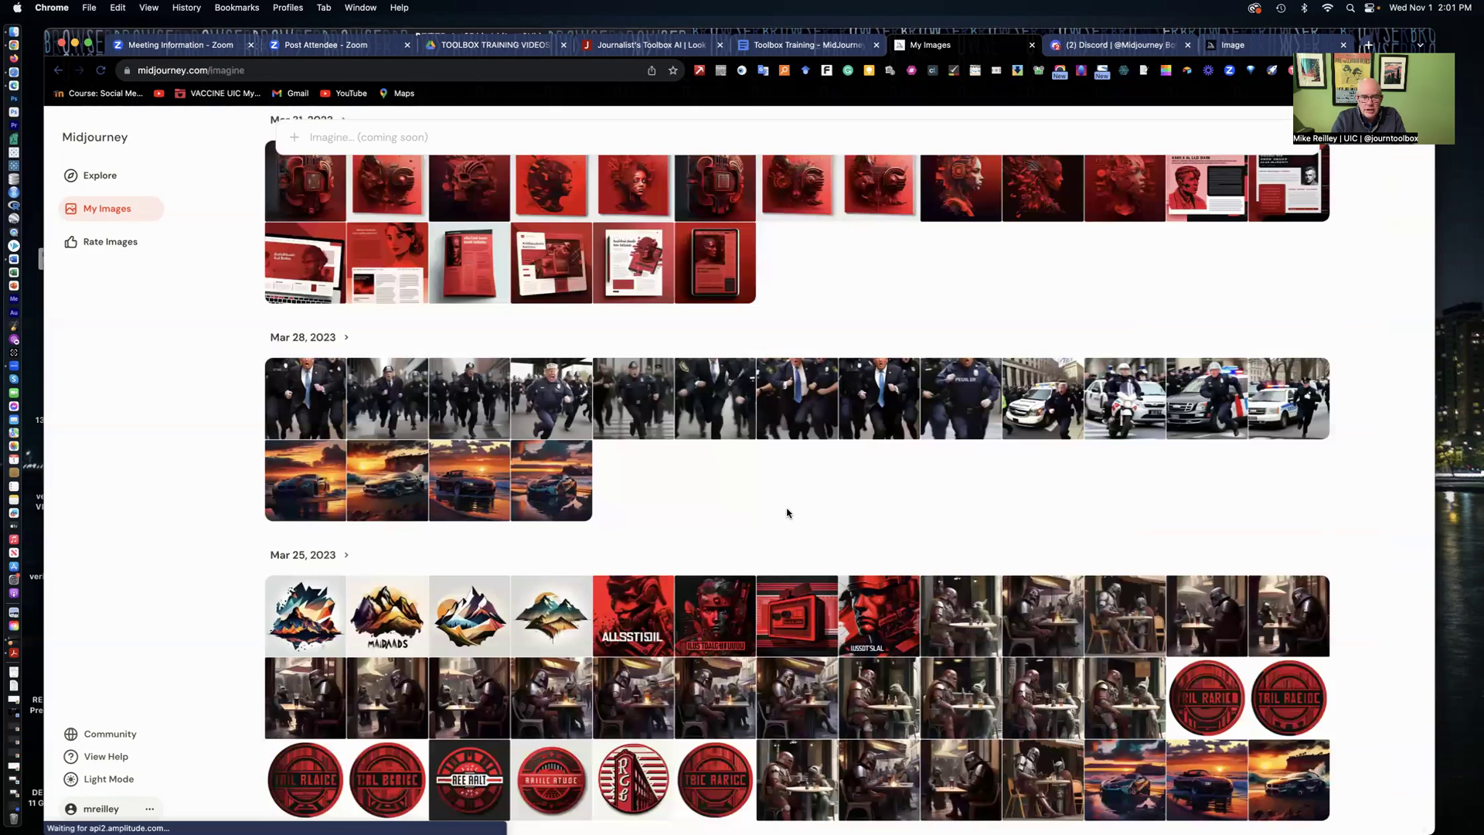
View the gallery's oldest images from March 25, 2023, and go back to today's images
{"action": "scroll", "coordinate": [787, 514], "scroll_direction": "down", "scroll_amount": 3}
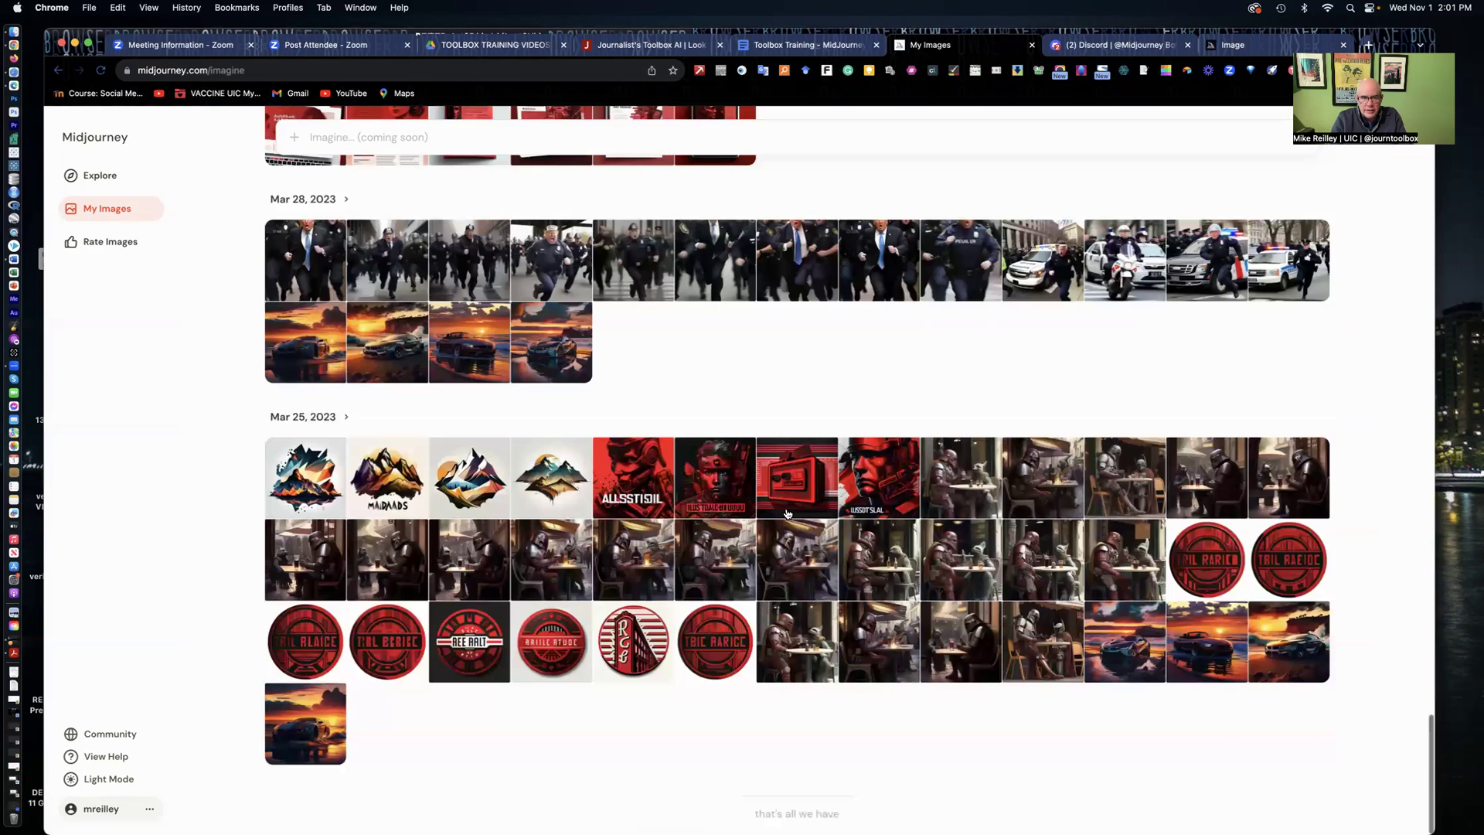
{"action": "scroll", "coordinate": [788, 514], "scroll_direction": "up", "scroll_amount": 6}
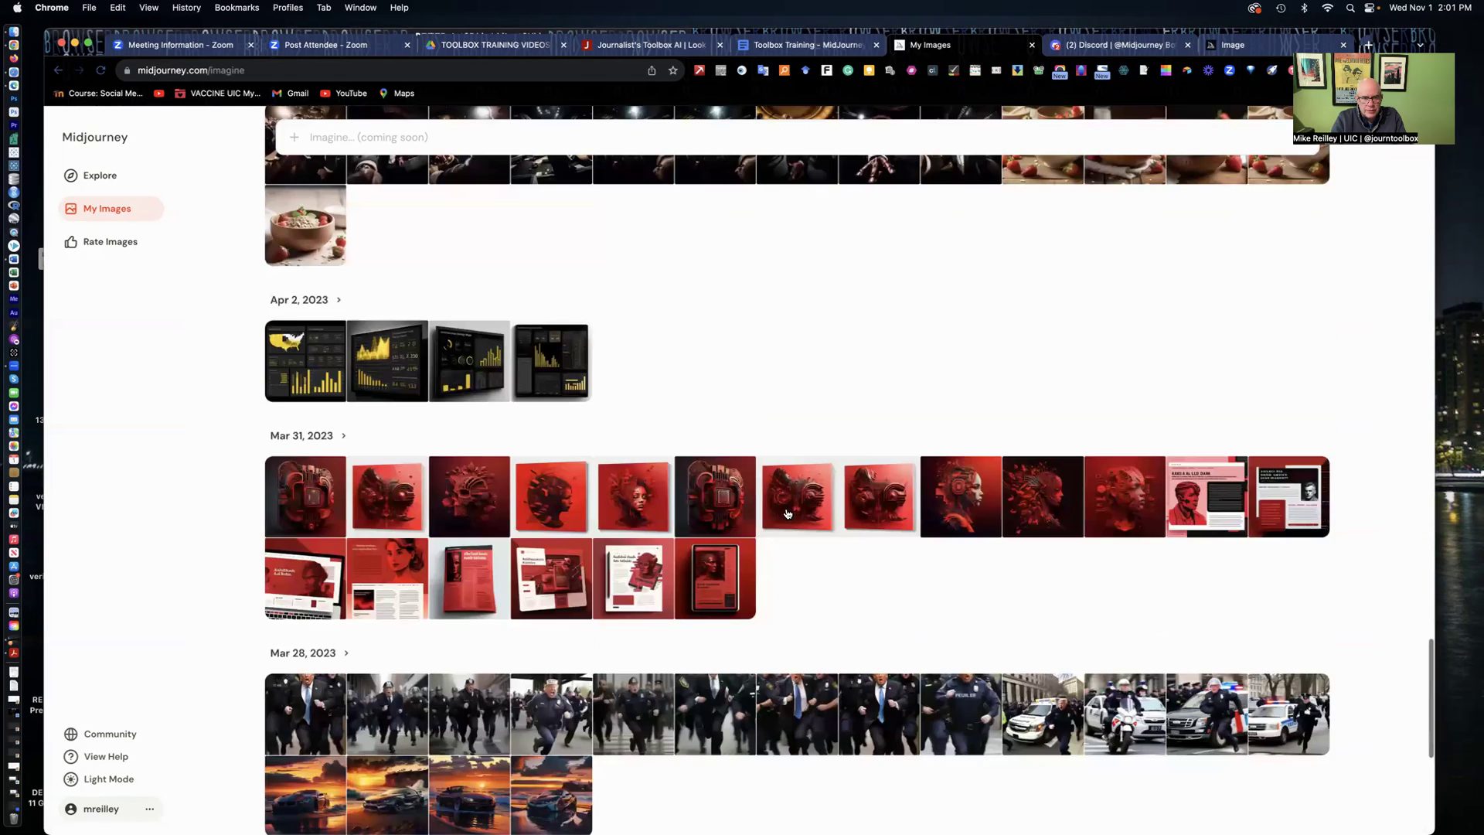
{"action": "scroll", "coordinate": [787, 511], "scroll_direction": "up", "scroll_amount": 6}
{"action": "scroll", "coordinate": [788, 513], "scroll_direction": "up", "scroll_amount": 9}
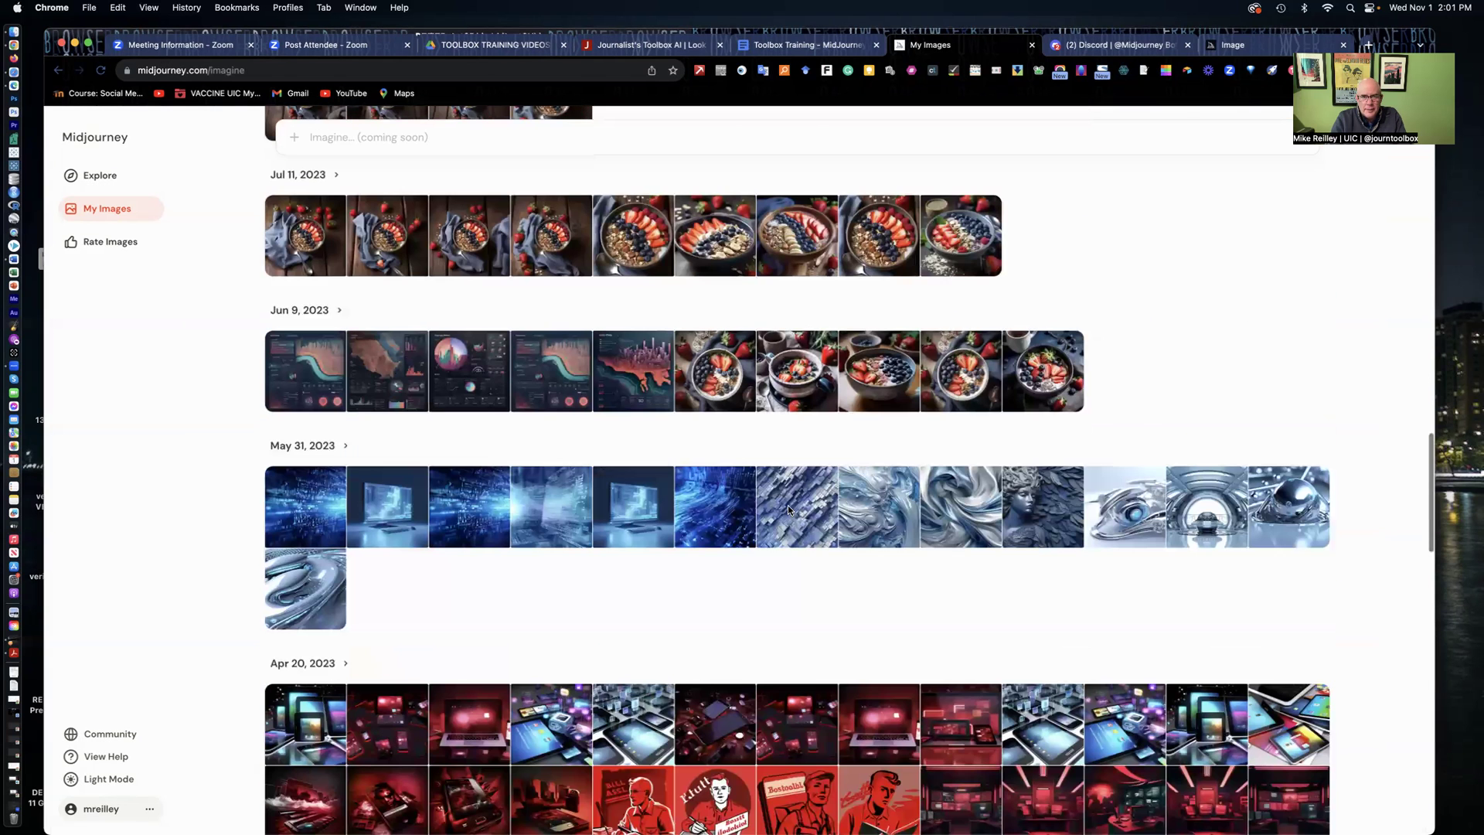
{"action": "scroll", "coordinate": [788, 510], "scroll_direction": "up", "scroll_amount": 15}
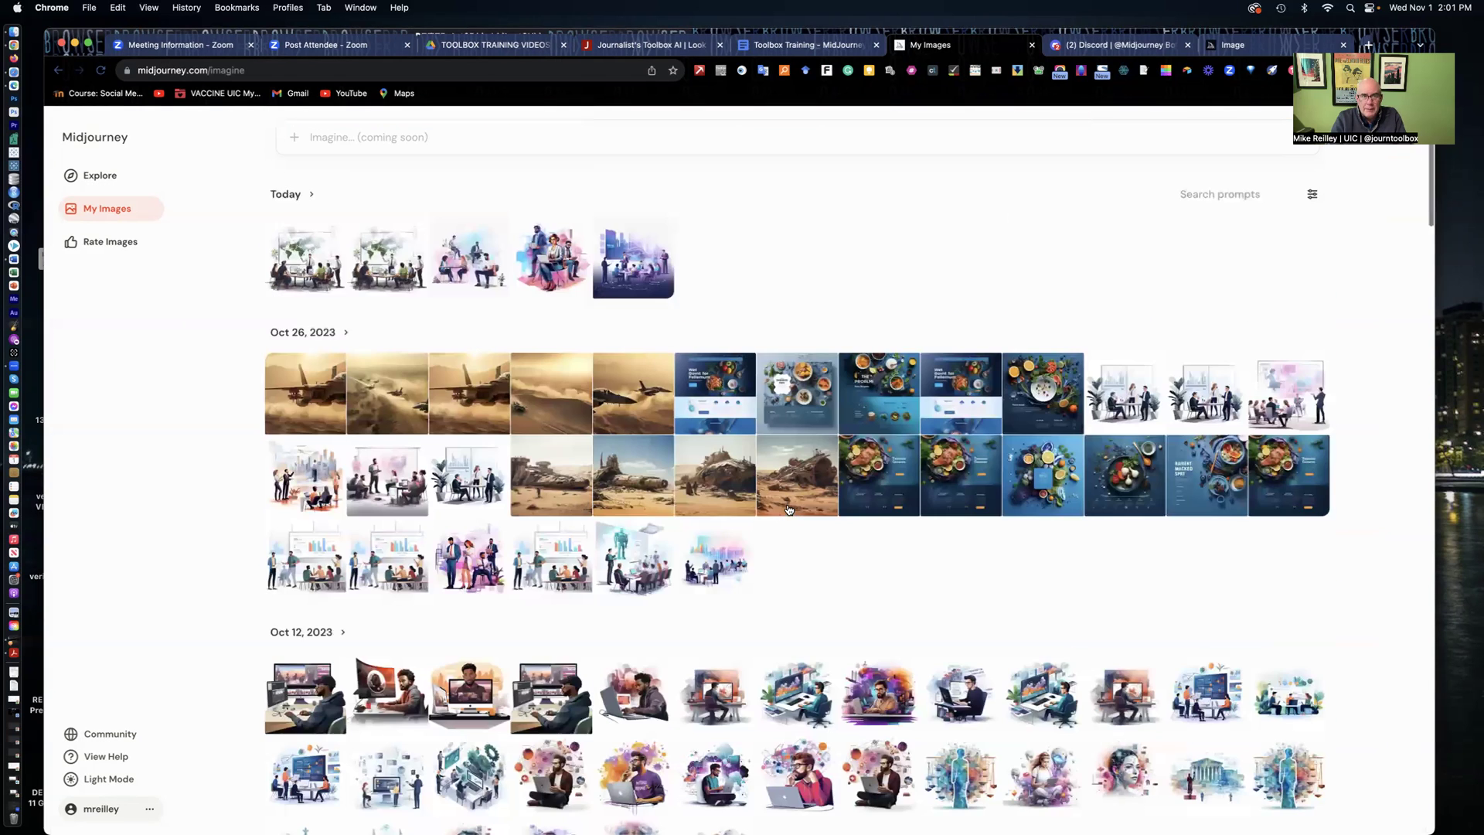
{"action": "left_click", "coordinate": [774, 47]}
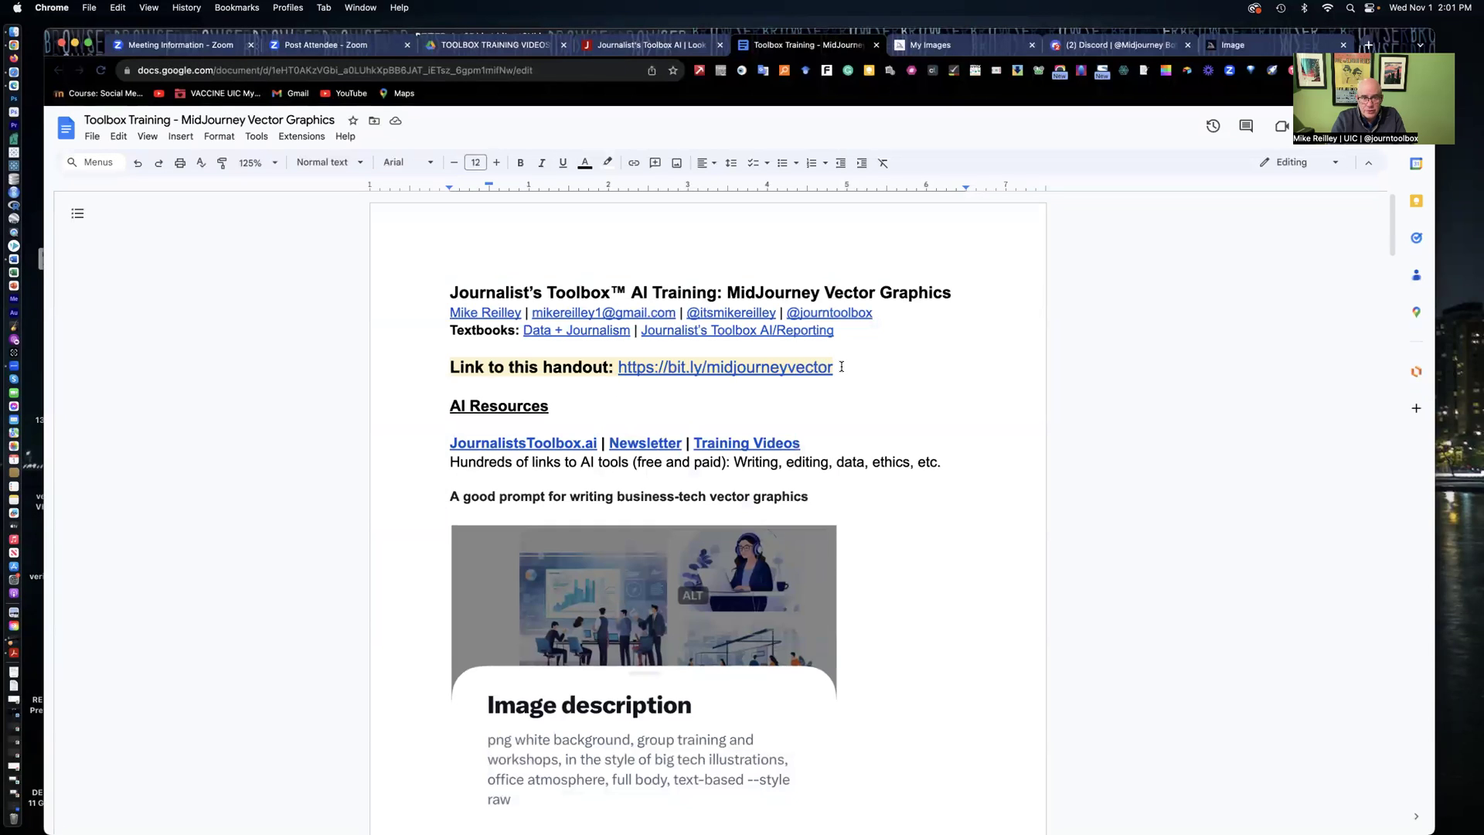
{"action": "left_click_drag", "start_coordinate": [835, 366], "coordinate": [616, 375]}
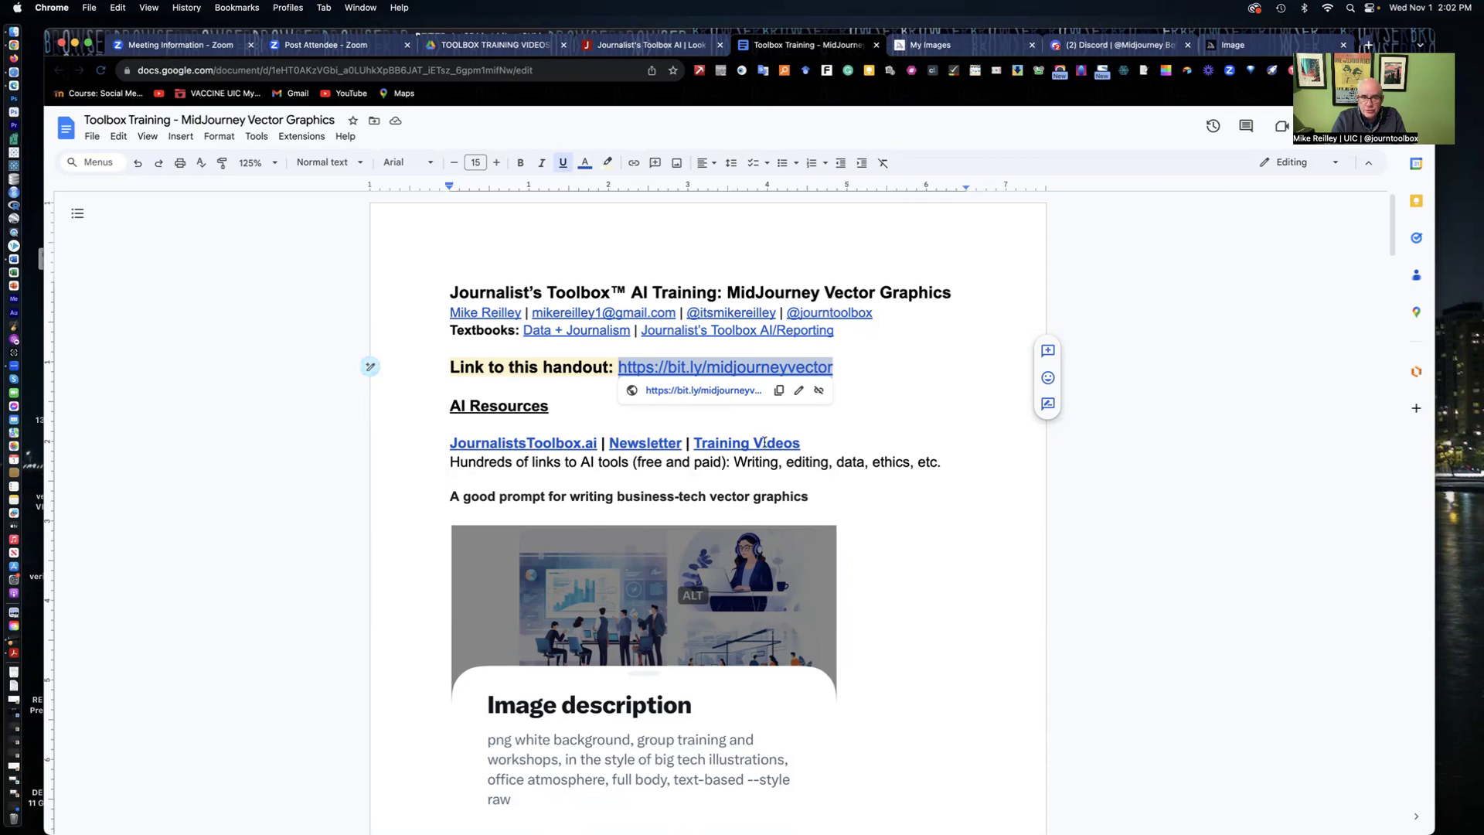
Open the Newsletter link under AI Resources and look over the posts on the JournalistsToolbox.ai Substack home page
{"action": "left_click", "coordinate": [638, 442]}
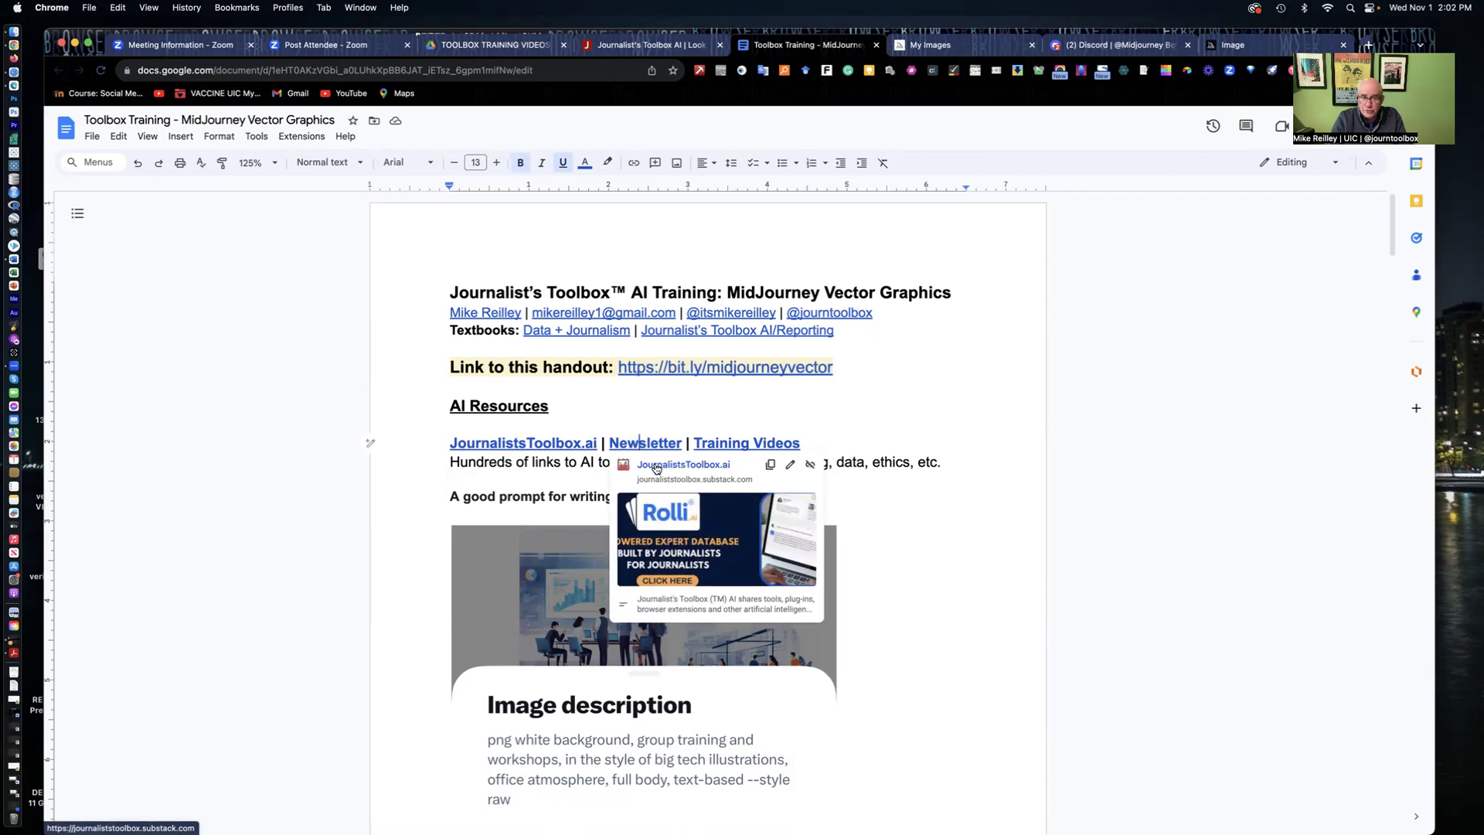
{"action": "left_click", "coordinate": [653, 464]}
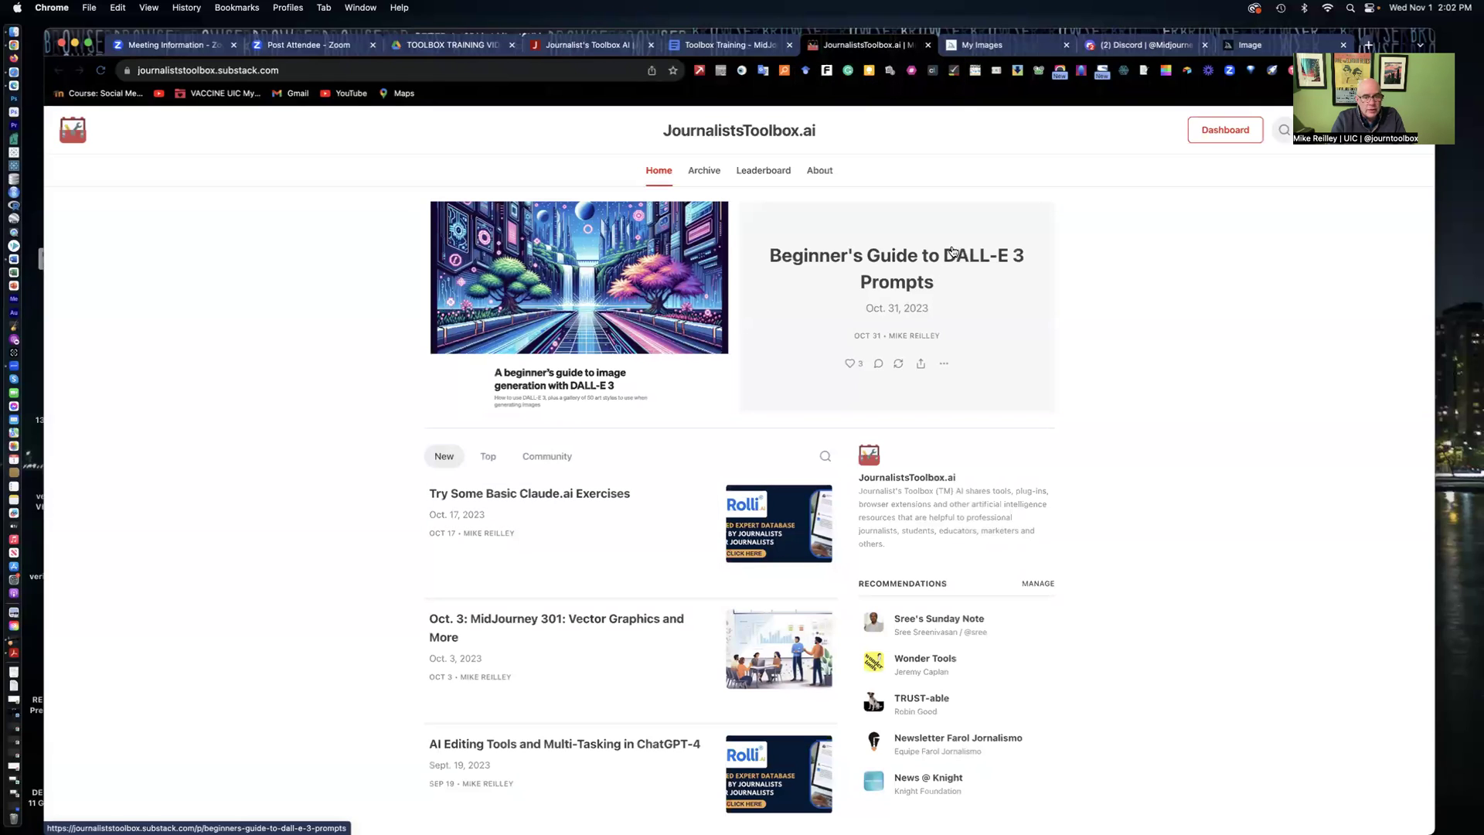
{"action": "mouse_move", "coordinate": [599, 594]}
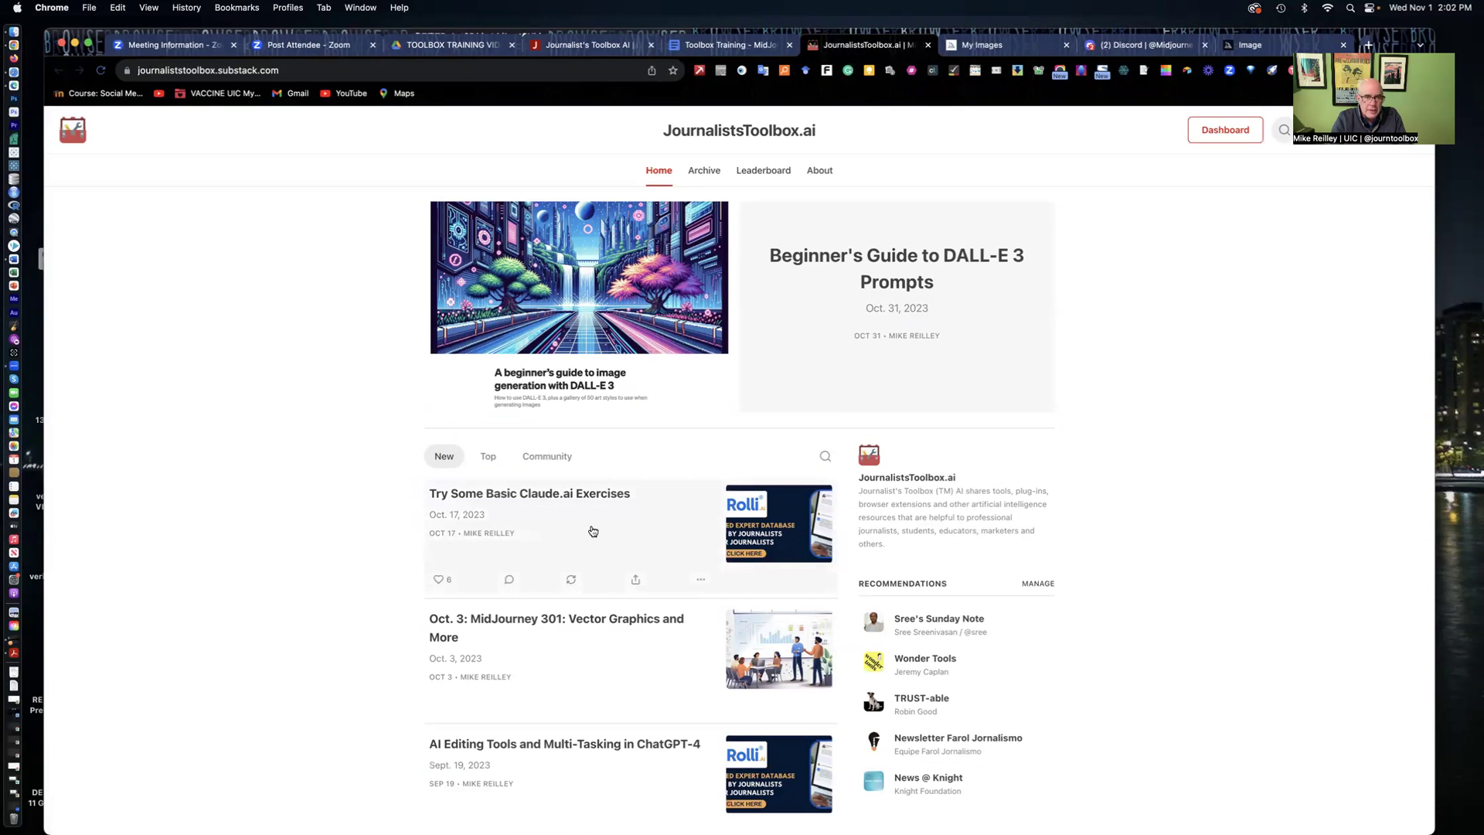
{"action": "mouse_move", "coordinate": [822, 275]}
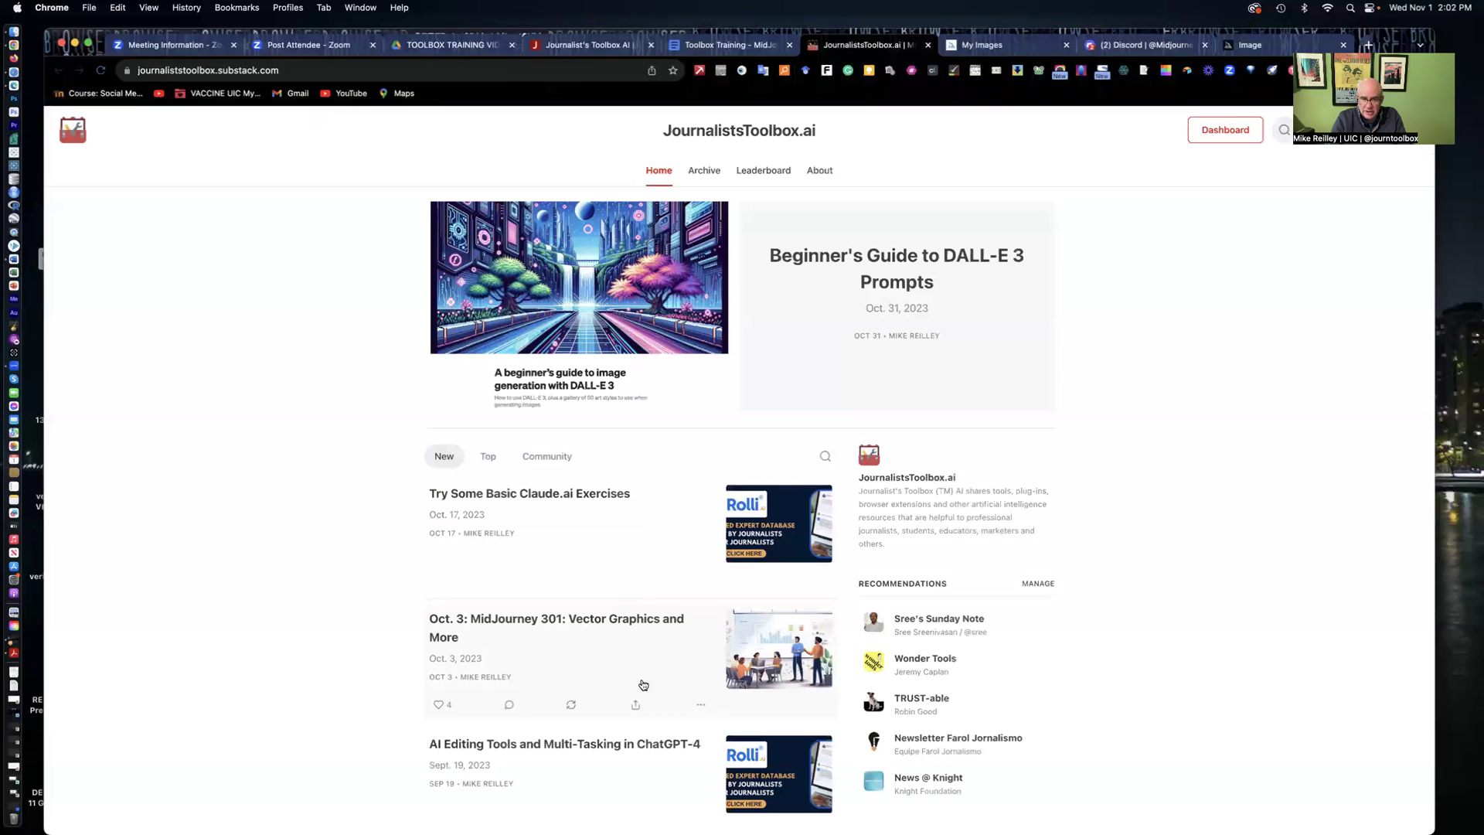